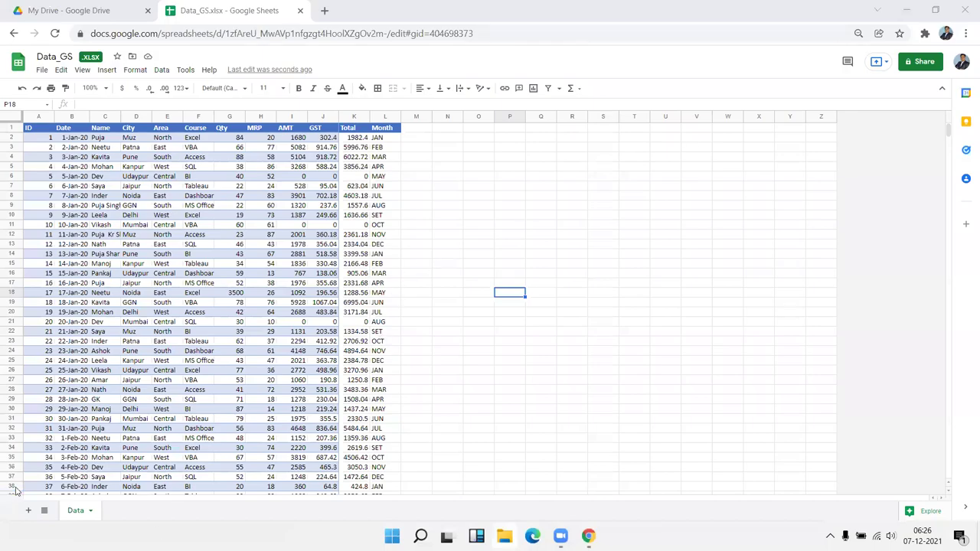
Step: Add a new sheet named 'Report' beside Data, then return to the Data sheet
left_click(27, 510)
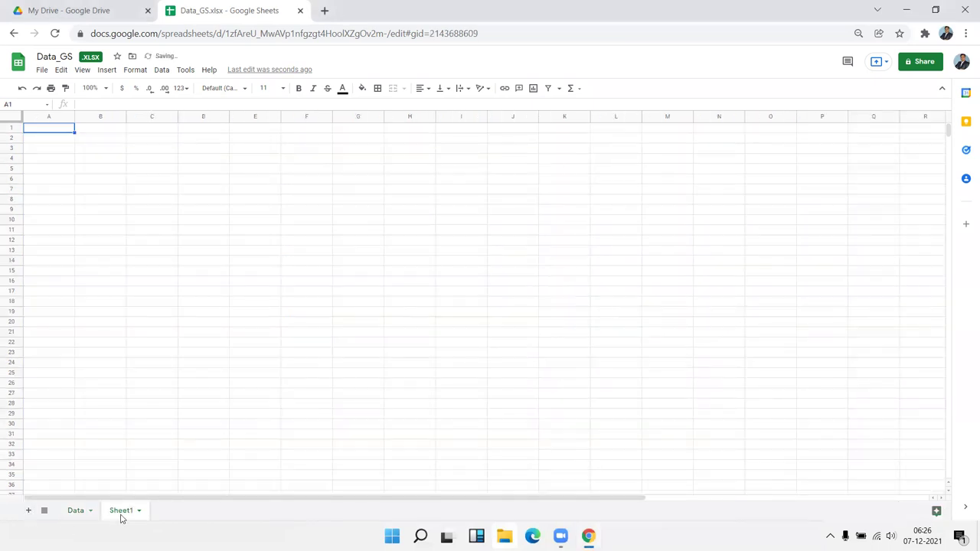
double_click(121, 516)
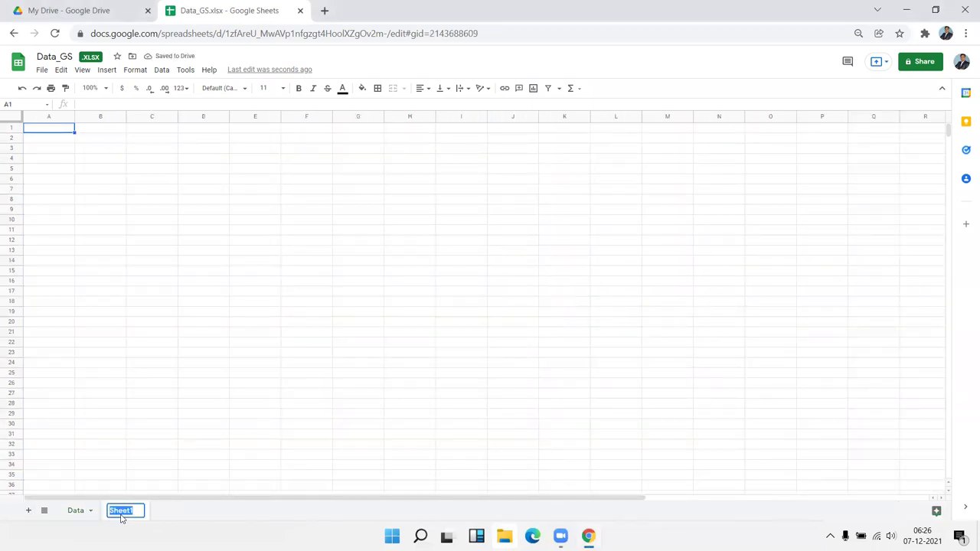
type("Report")
left_click(123, 426)
left_click(75, 511)
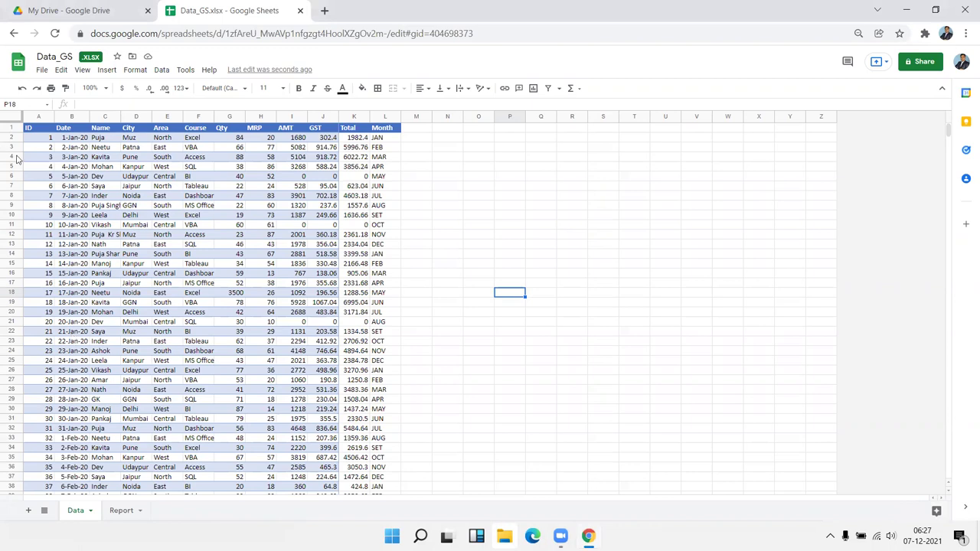
Step: Walk through the Data columns: Date, Name, City, Area, Course, Qty, MRP, AMT and GST
left_click(67, 147)
left_click(96, 138)
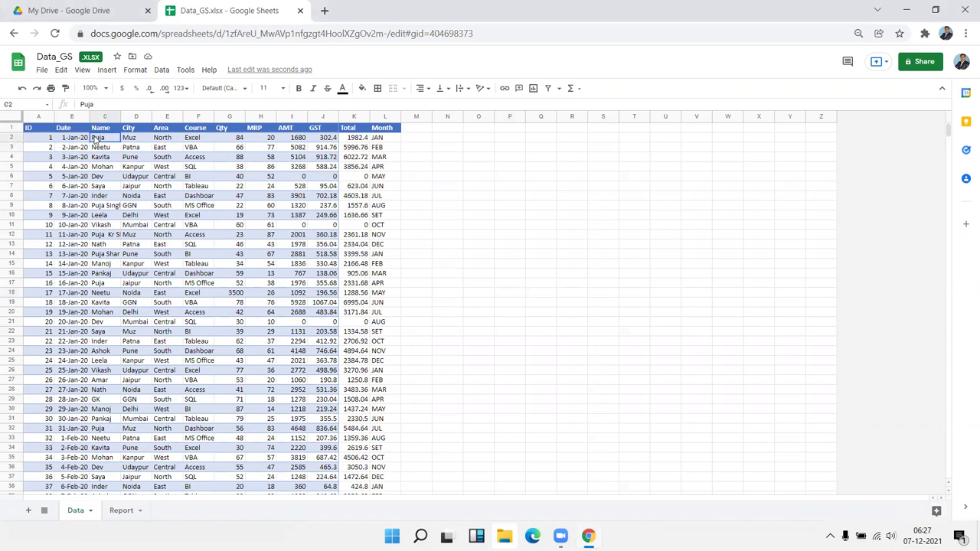
left_click(130, 140)
left_click(169, 140)
left_click(206, 138)
left_click(232, 137)
left_click(254, 140)
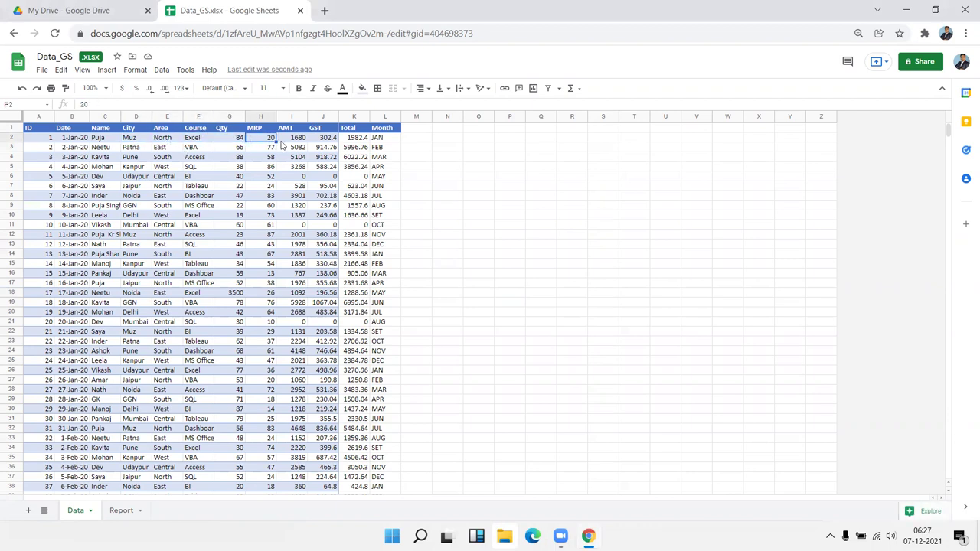
left_click(284, 147)
left_click(314, 145)
Step: Show the Total formula (AMT + GST), then fill the Month column from JAN down to row 17
left_click(345, 140)
left_click(385, 140)
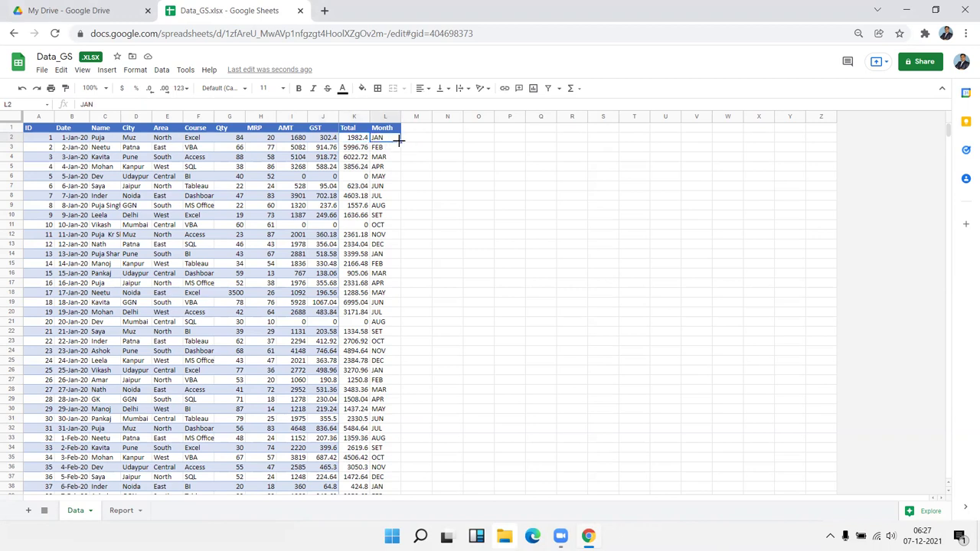
left_click_drag(400, 146, 413, 285)
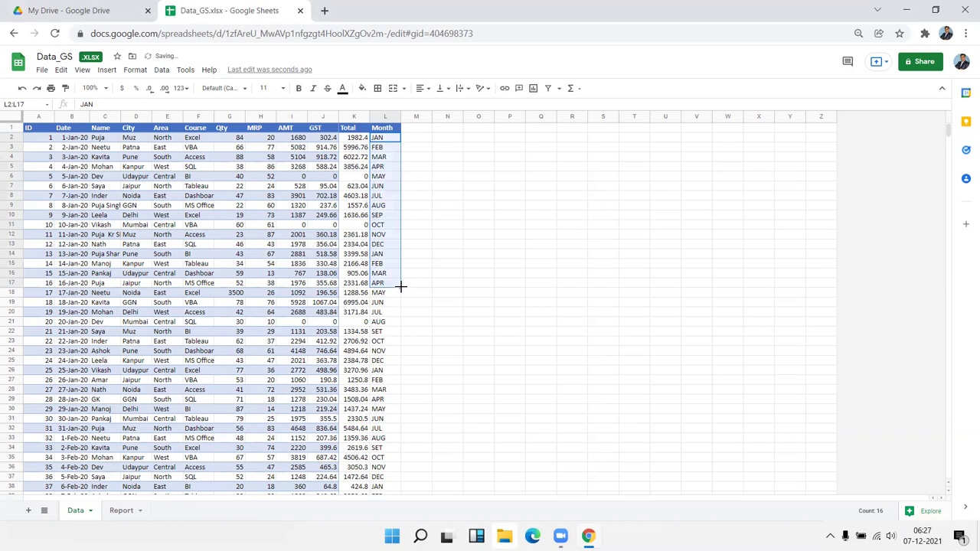
Step: Scroll down the Data sheet to around row 435 of the Month column
scroll(453, 429, "down", 5)
scroll(490, 307, "down", 4)
scroll(490, 306, "down", 4)
scroll(490, 306, "down", 4)
scroll(490, 306, "down", 4)
scroll(435, 460, "down", 6)
scroll(435, 460, "down", 6)
scroll(435, 460, "down", 6)
scroll(435, 459, "down", 3)
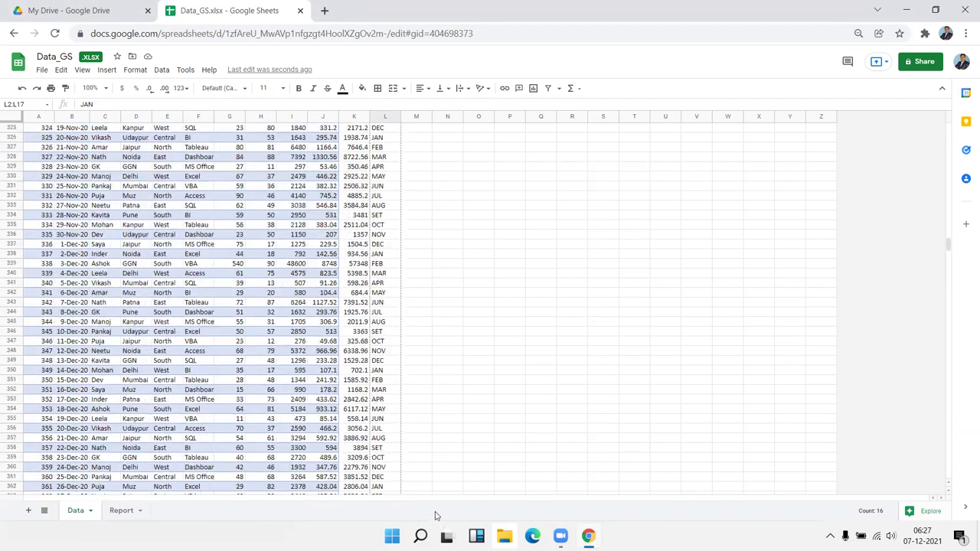
scroll(402, 455, "down", 3)
scroll(403, 455, "down", 2)
scroll(403, 455, "down", 2)
scroll(406, 455, "down", 2)
left_click(399, 450, "shift")
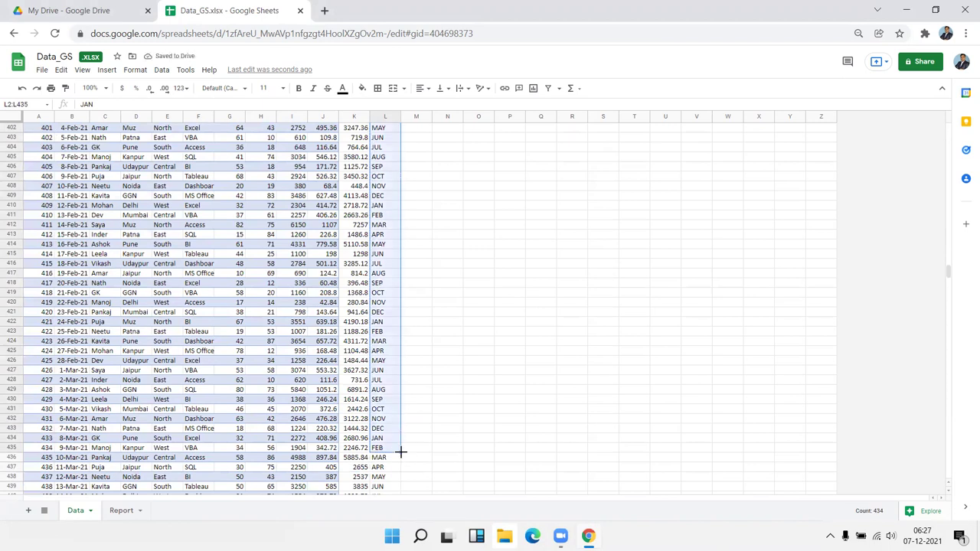
Step: From the OCT entry in row 431, fill the month sequence down to row 803, ending with Dec
left_click(389, 360)
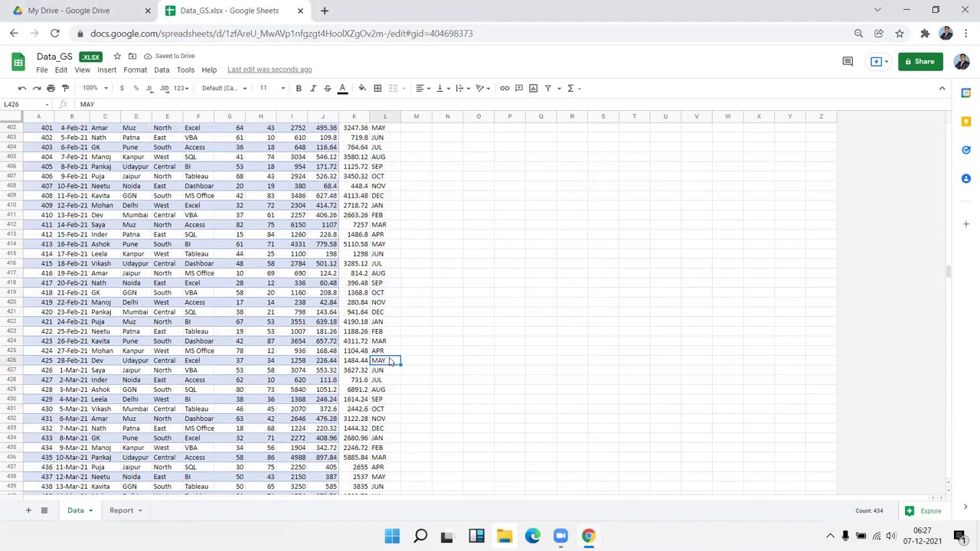
left_click(397, 413)
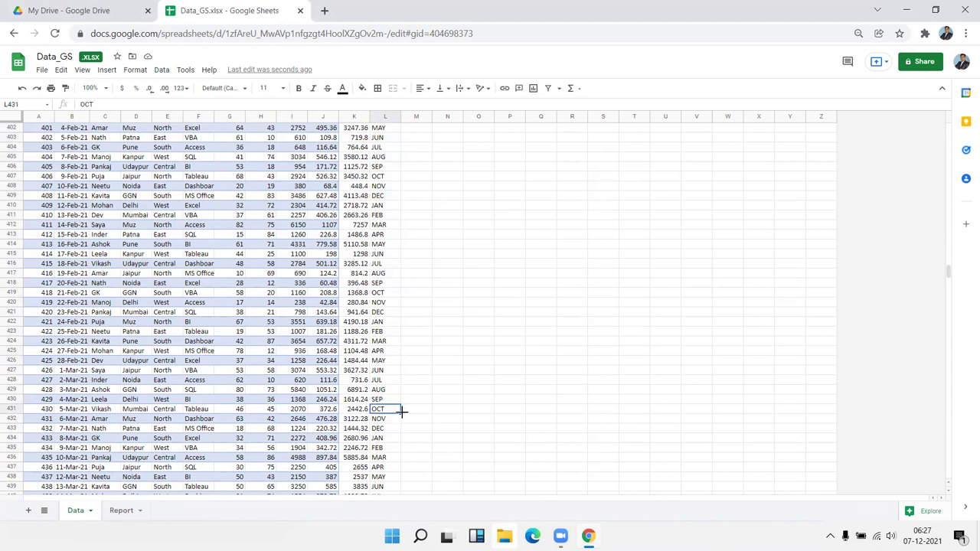
left_click_drag(401, 411, 381, 190)
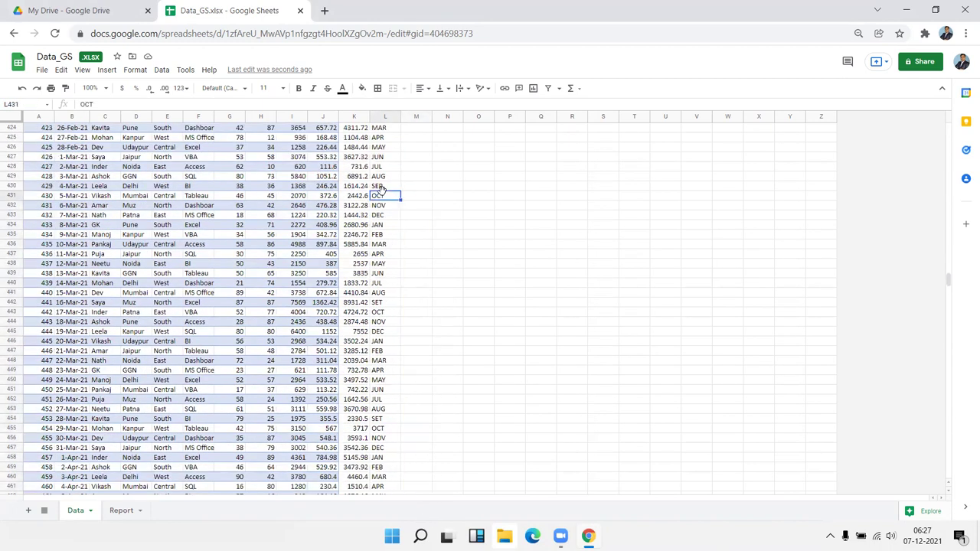
mouse_move(398, 197)
left_mouse_down()
mouse_move(399, 494)
mouse_move(378, 97)
left_mouse_up()
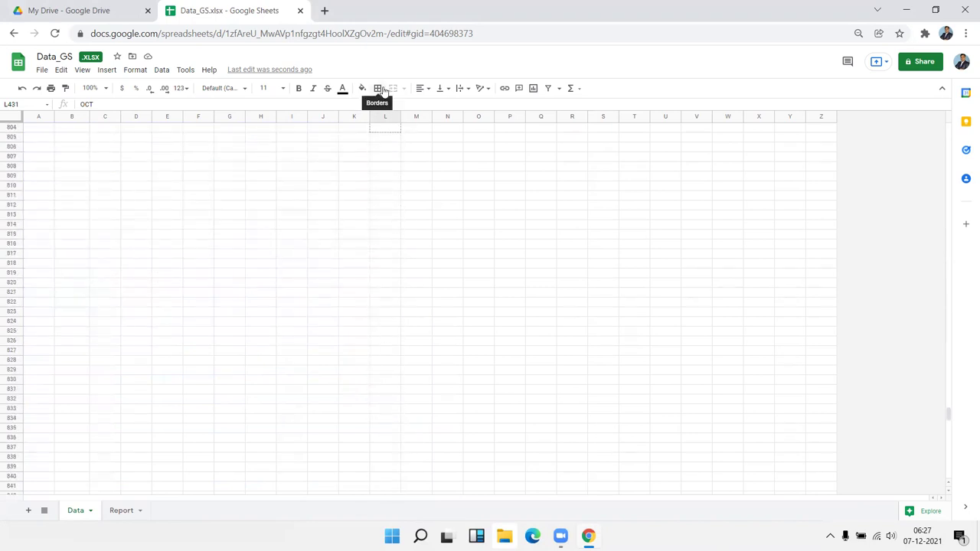
left_click_drag(378, 97, 393, 403)
Step: Return to the top of the table, review the Name, Course, MRP and Qty columns, and open the Insert menu from A1
key("ctrl+Home")
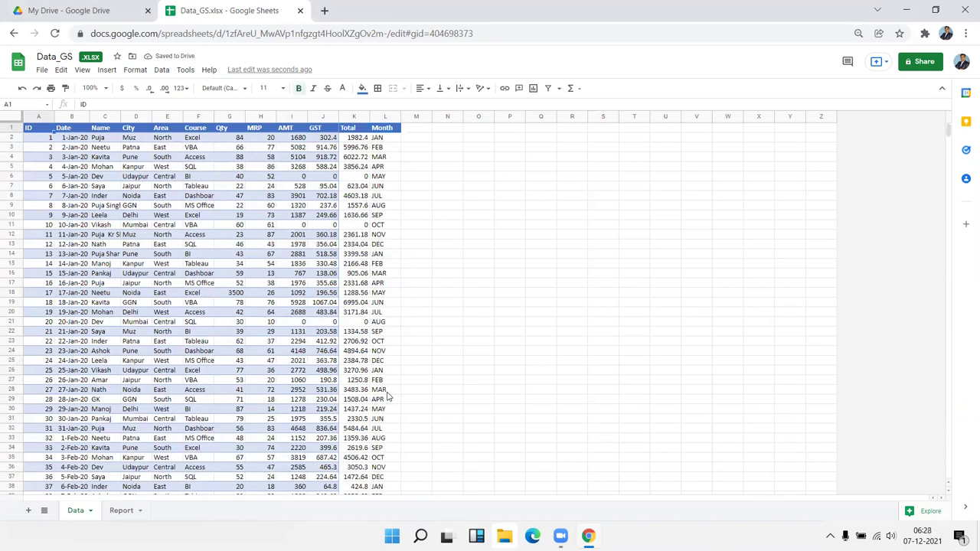
left_click(100, 159)
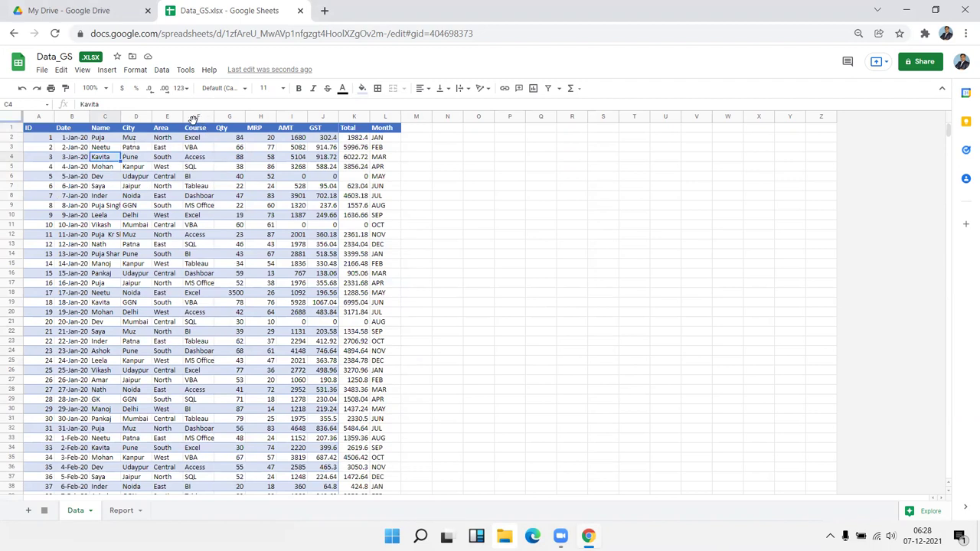
left_click(193, 129)
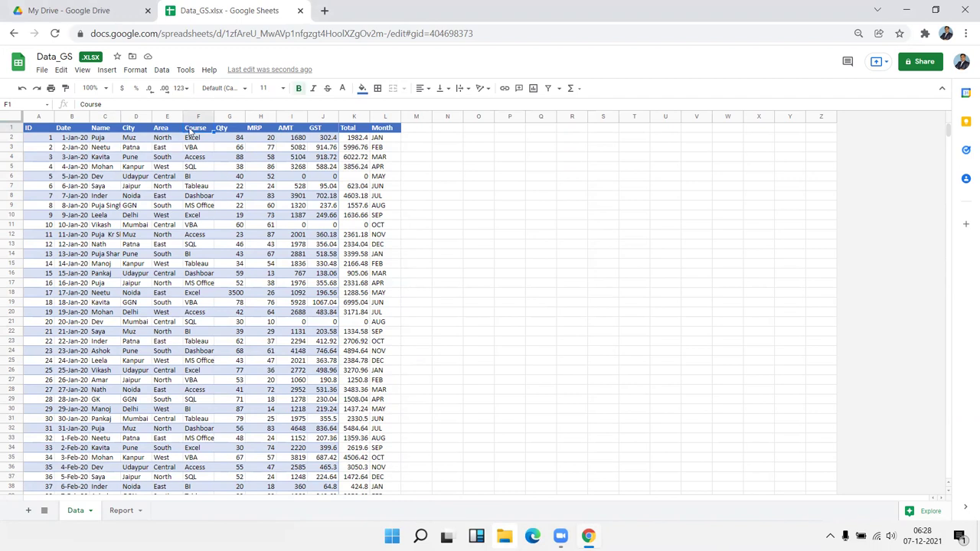
left_click(262, 131)
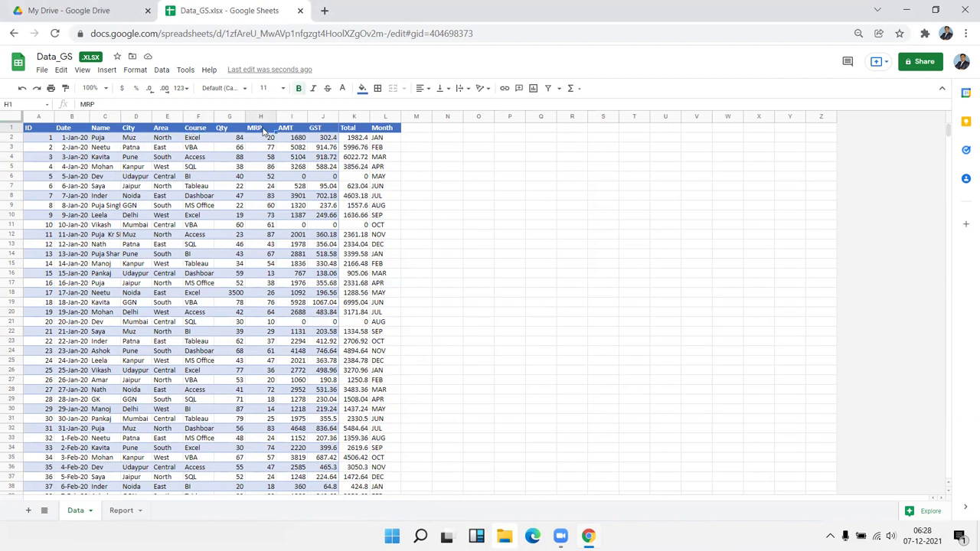
left_click(235, 132)
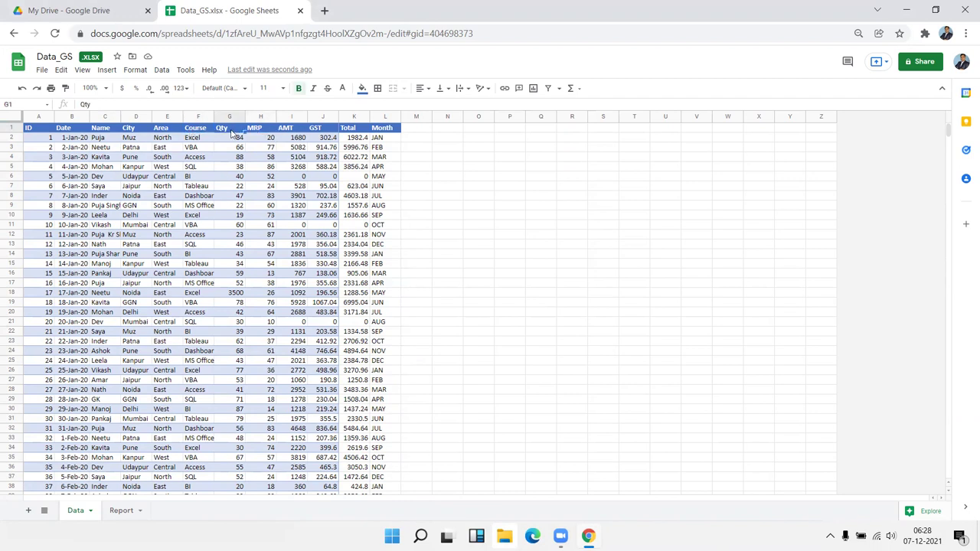
left_click(48, 128)
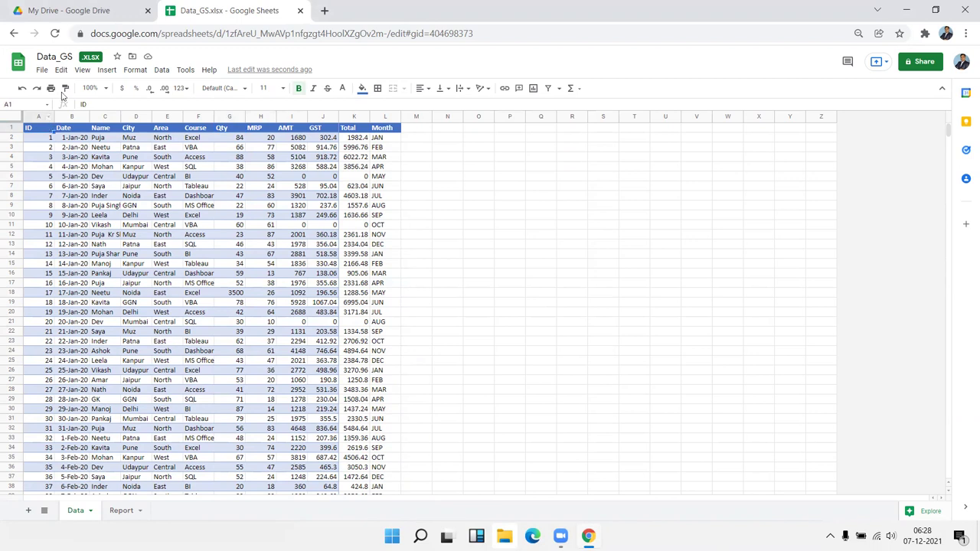
left_click(108, 70)
Step: Insert a pivot table for Data!A1:L803 on the existing Report sheet at cell A1
mouse_move(141, 193)
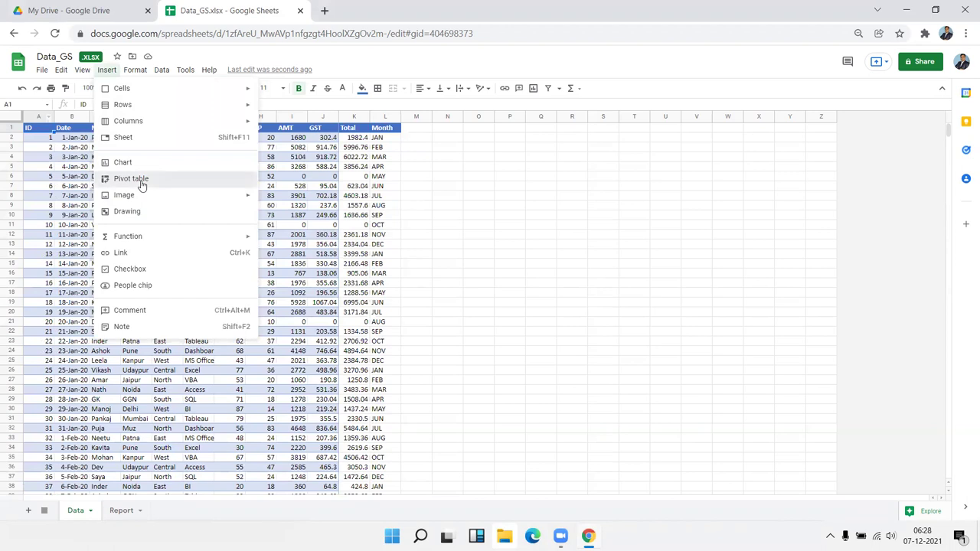
left_click(142, 182)
left_click(444, 303)
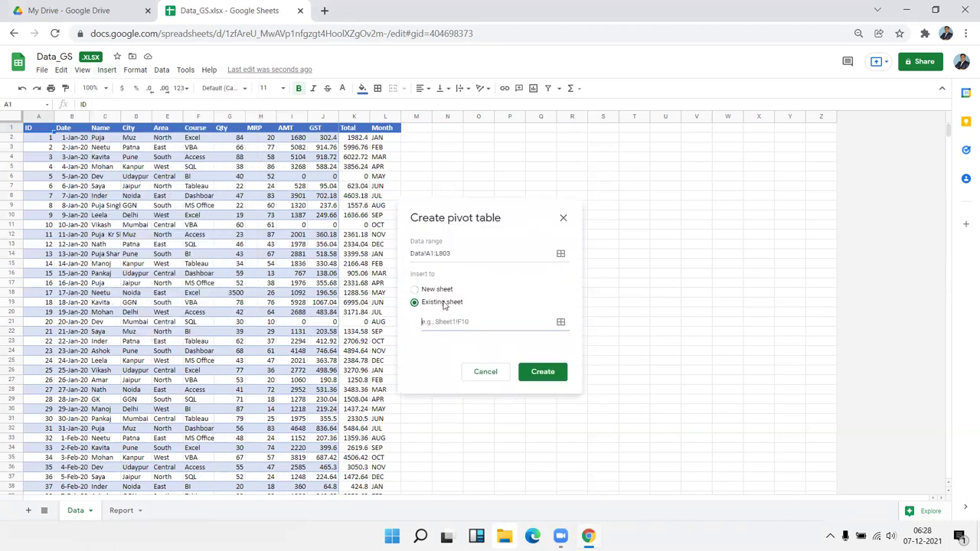
left_click(121, 511)
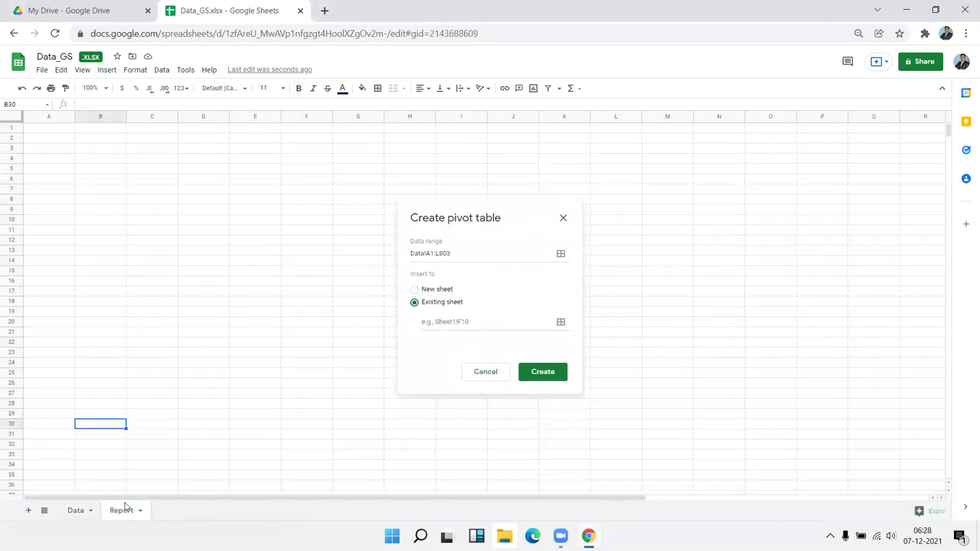
left_click(56, 132)
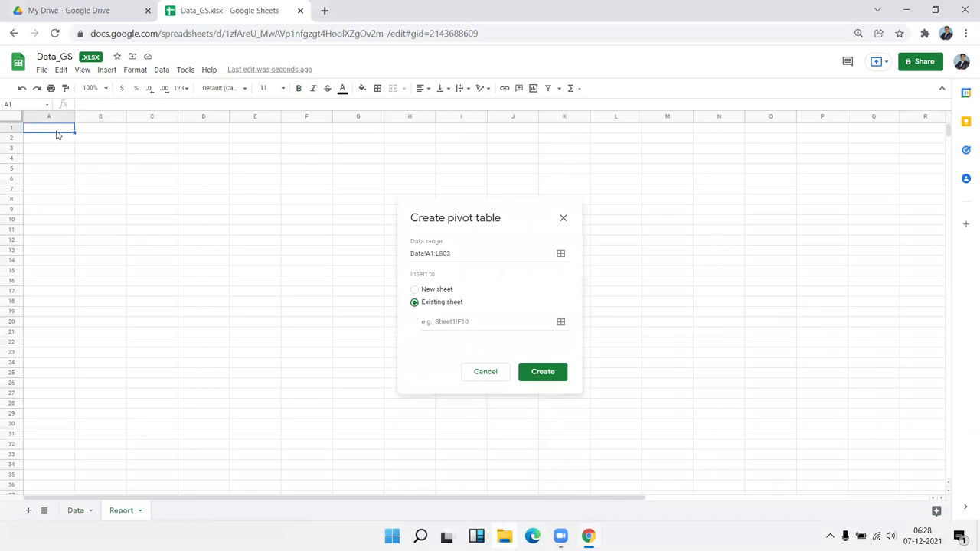
left_click(563, 374)
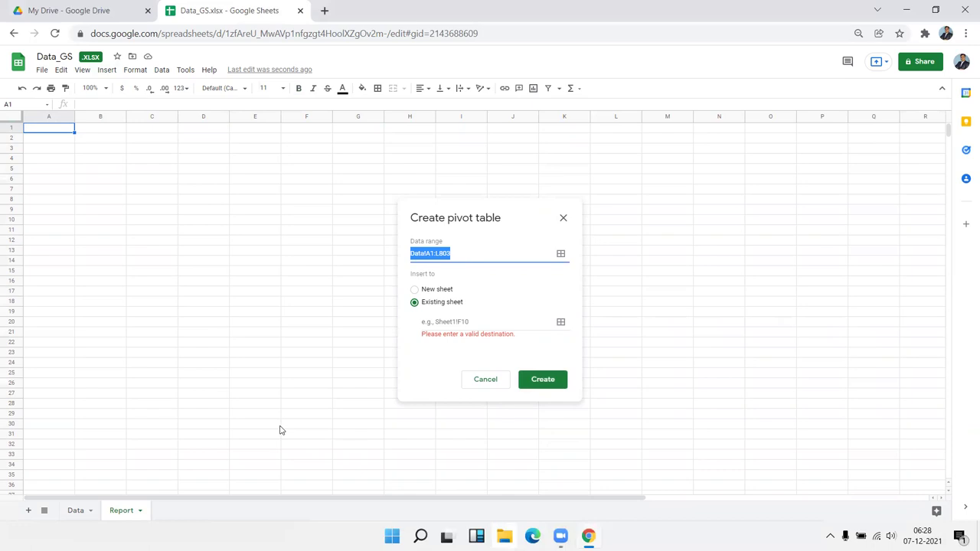
left_click(442, 321)
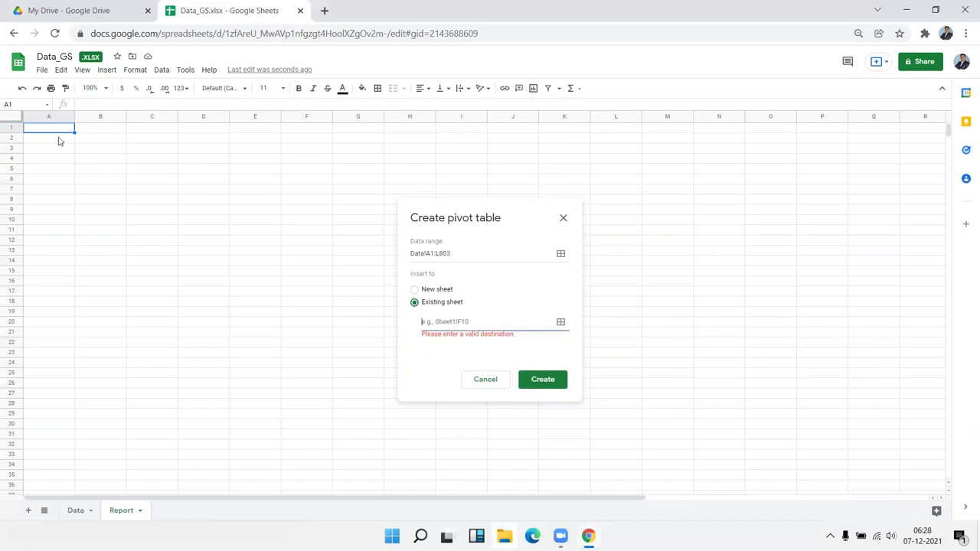
left_click(56, 133)
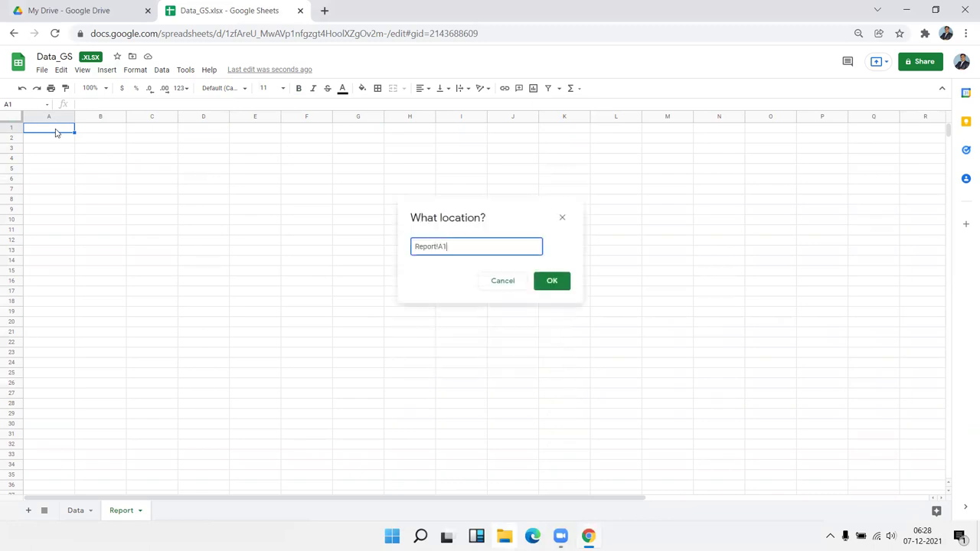
left_click(543, 285)
left_click(548, 369)
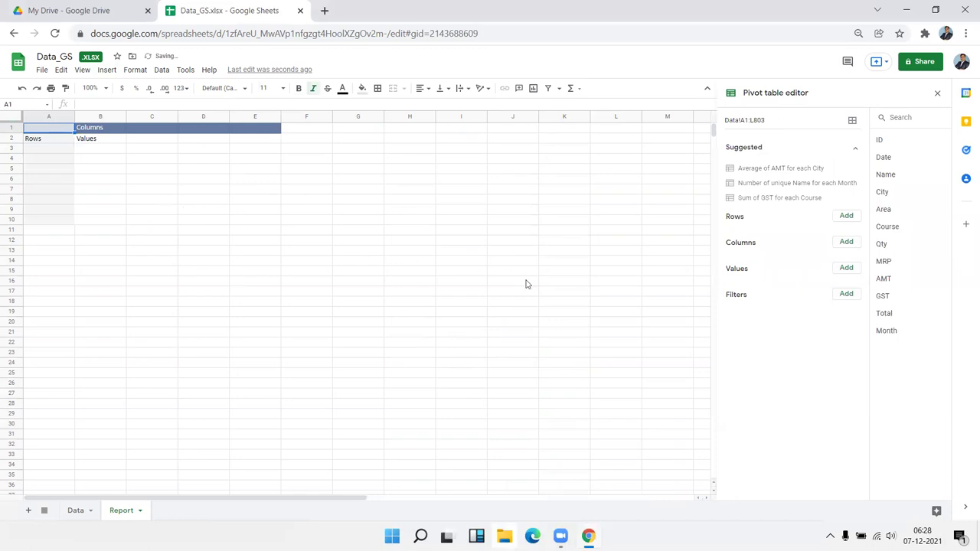
Step: Set the pivot to Name rows, Course columns and SUM of Qty values, with Grand Total 42087
left_click(849, 219)
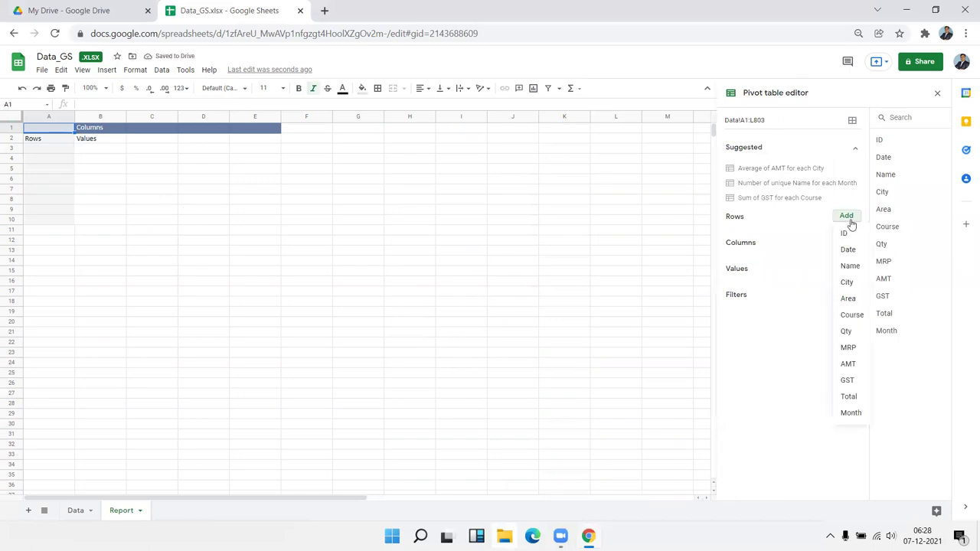
left_click(849, 265)
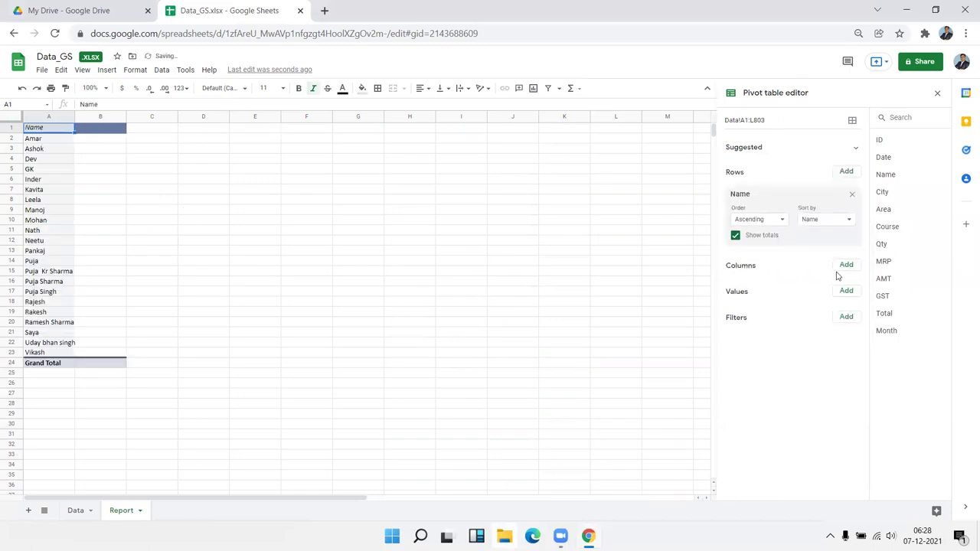
left_click(847, 268)
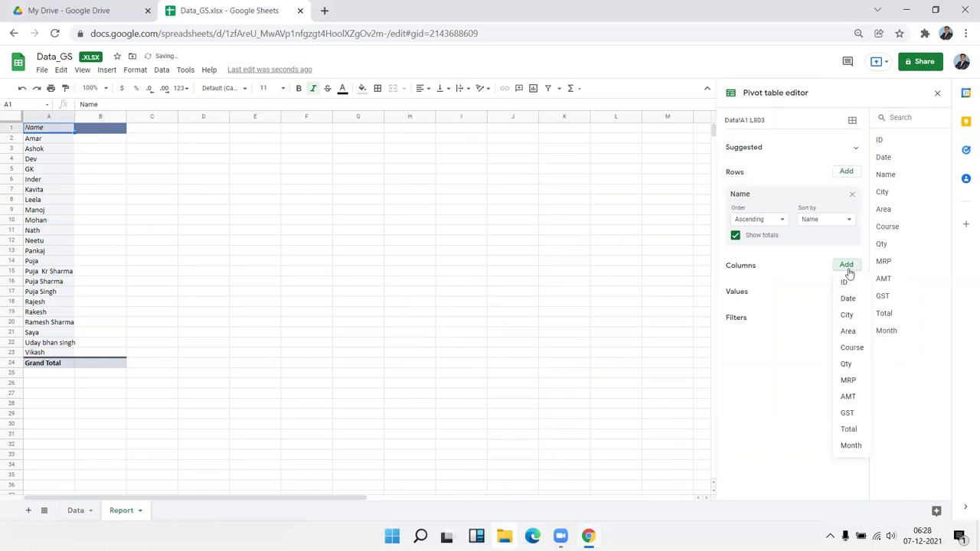
left_click(852, 348)
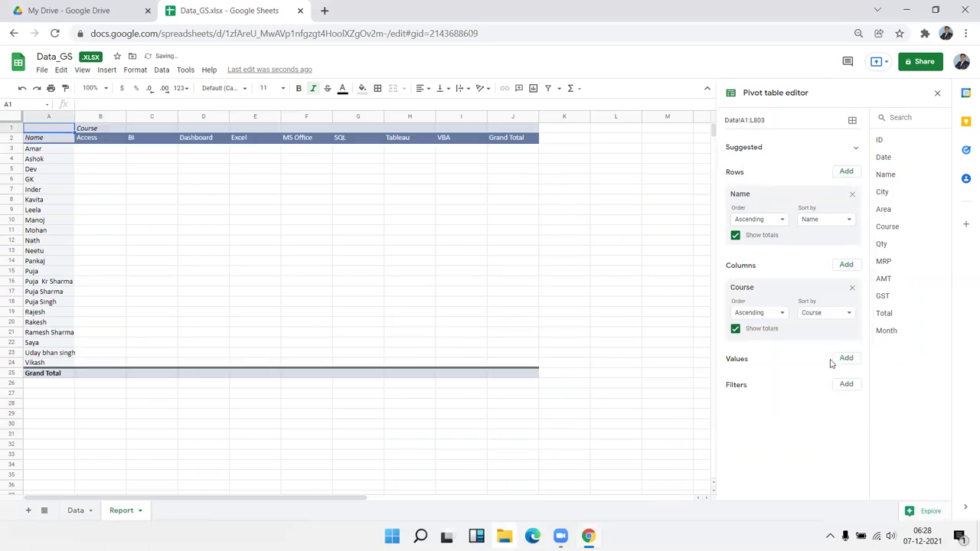
left_click(842, 360)
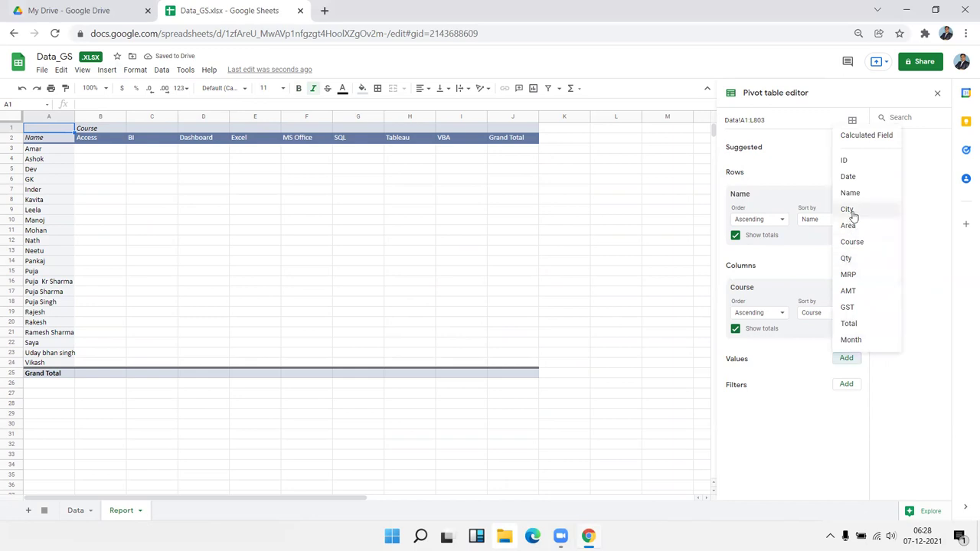
left_click(850, 260)
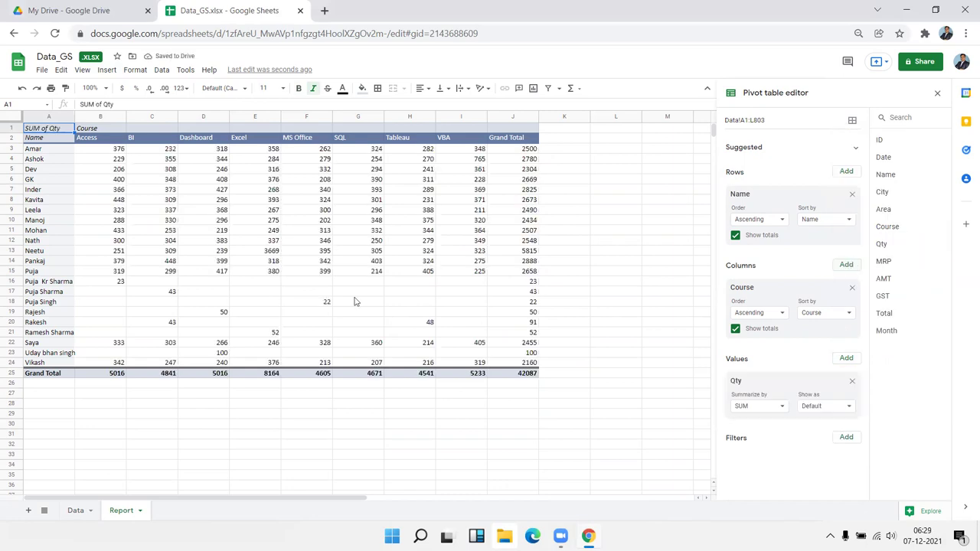
Step: Select the four Puja name variants in A15:A18
left_click(96, 323)
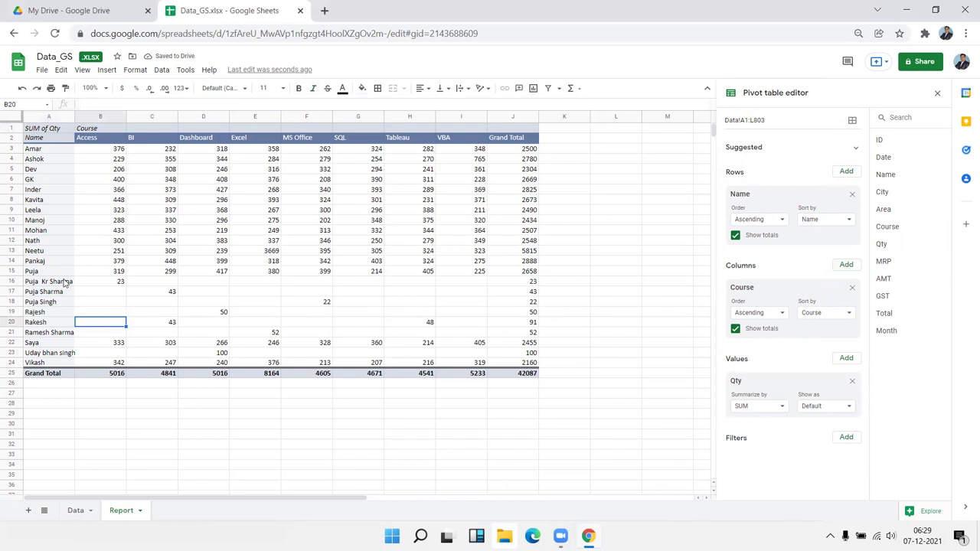
left_click(65, 281)
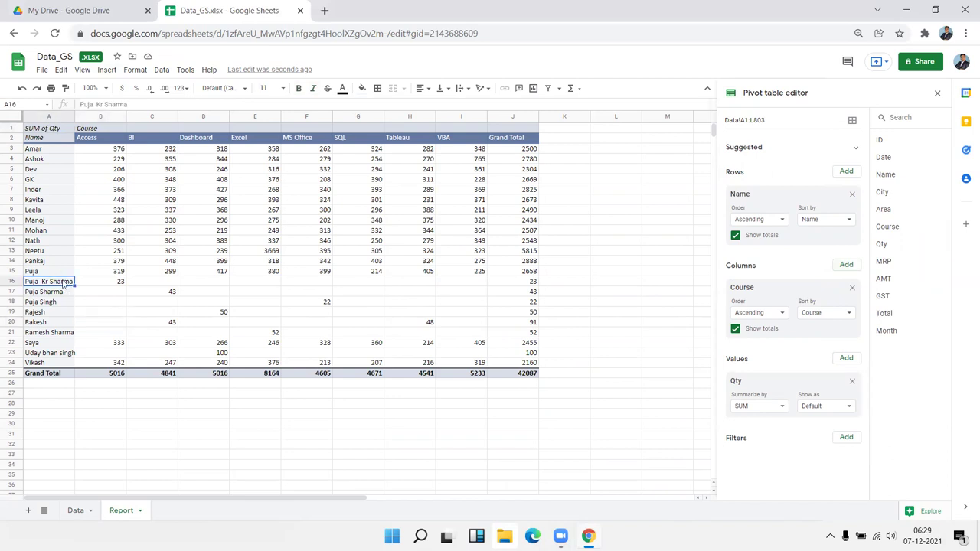
left_click(61, 272)
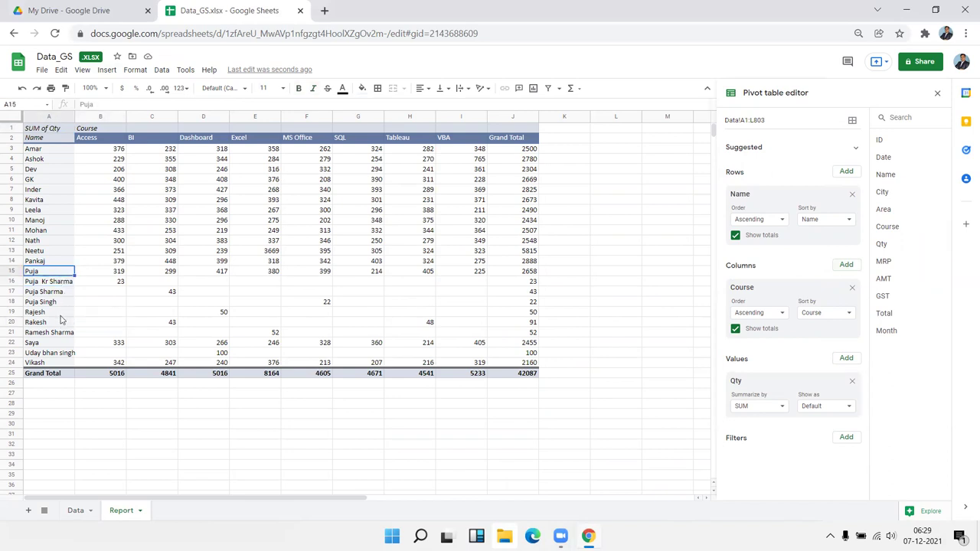
left_click(61, 307, "shift")
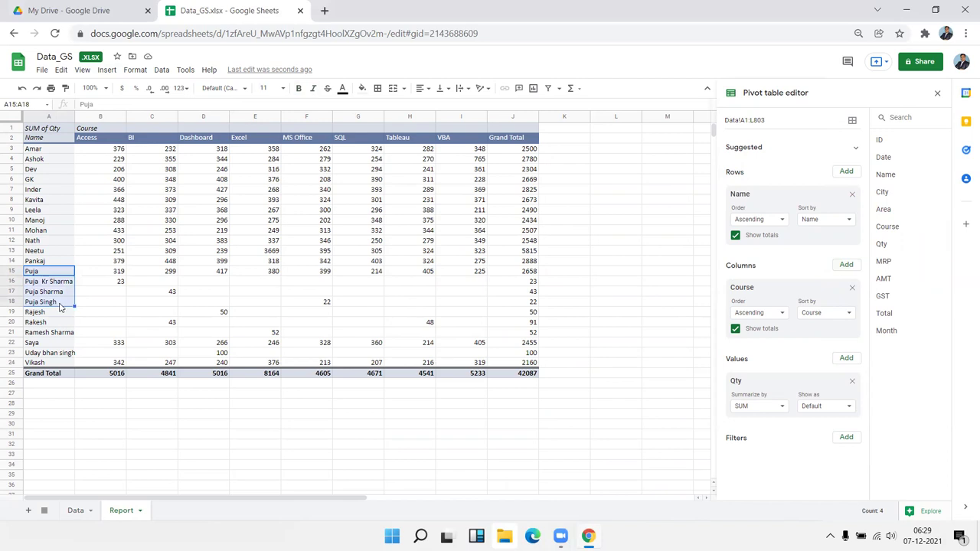
Step: Create pivot groups for the four Puja name variants and for Rajesh with Rakesh
right_click(61, 305)
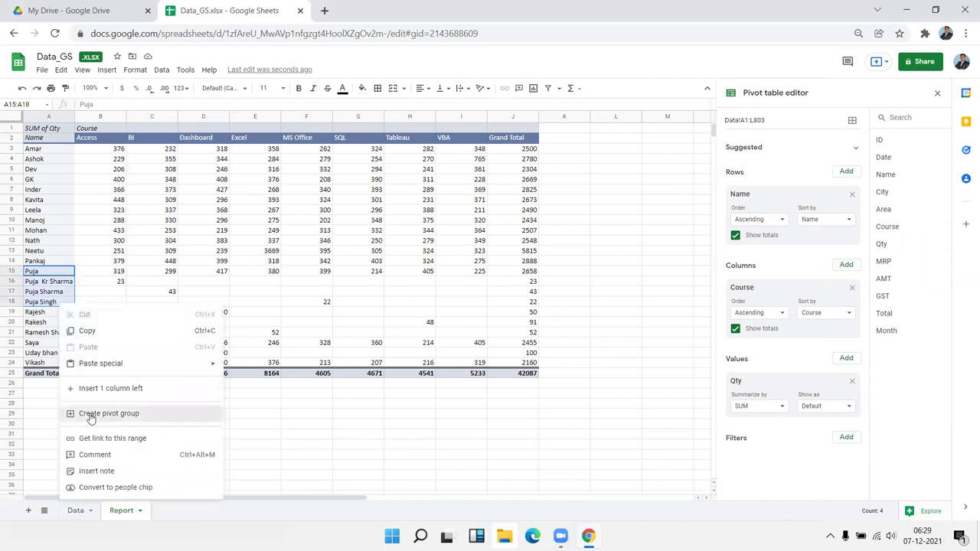
left_click(91, 417)
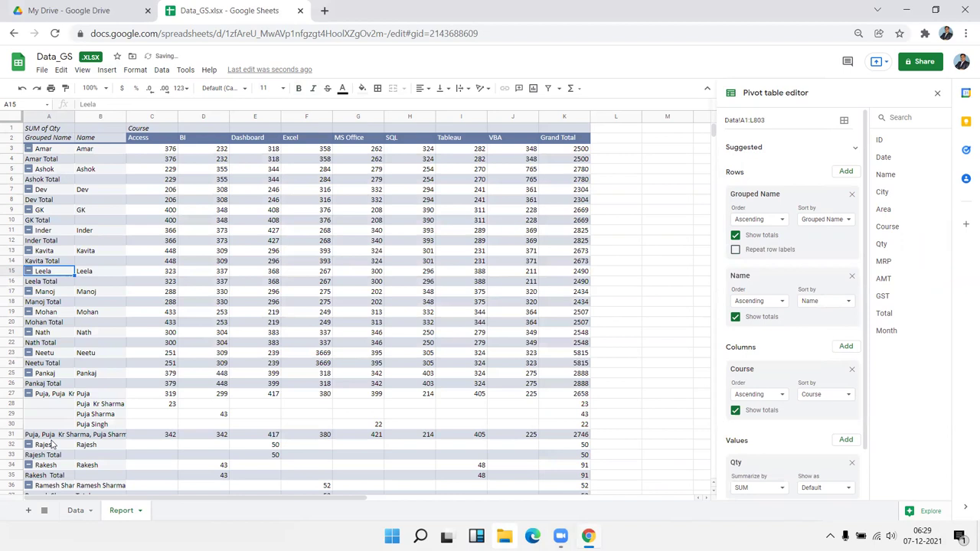
left_click(59, 446)
left_click(52, 466, "ctrl")
scroll(72, 425, "down", 2)
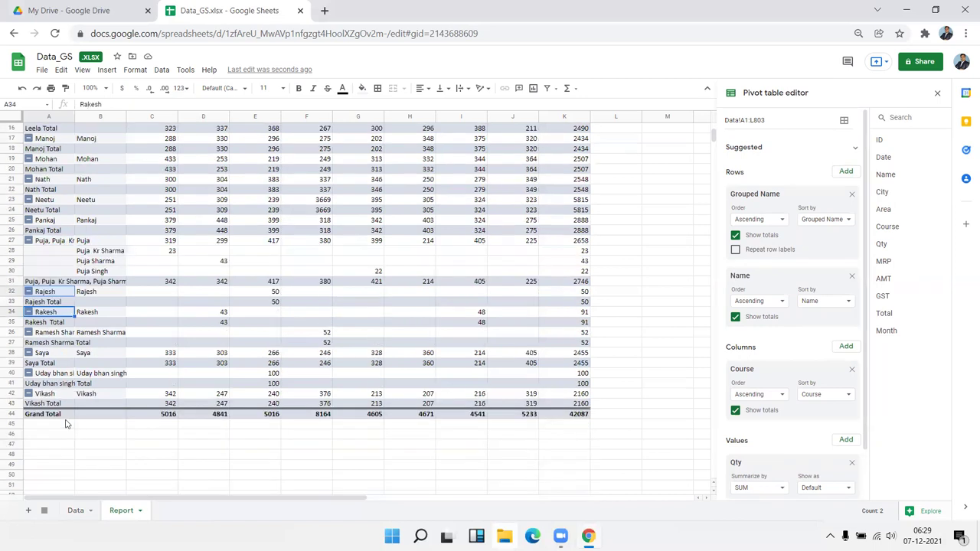
right_click(54, 314)
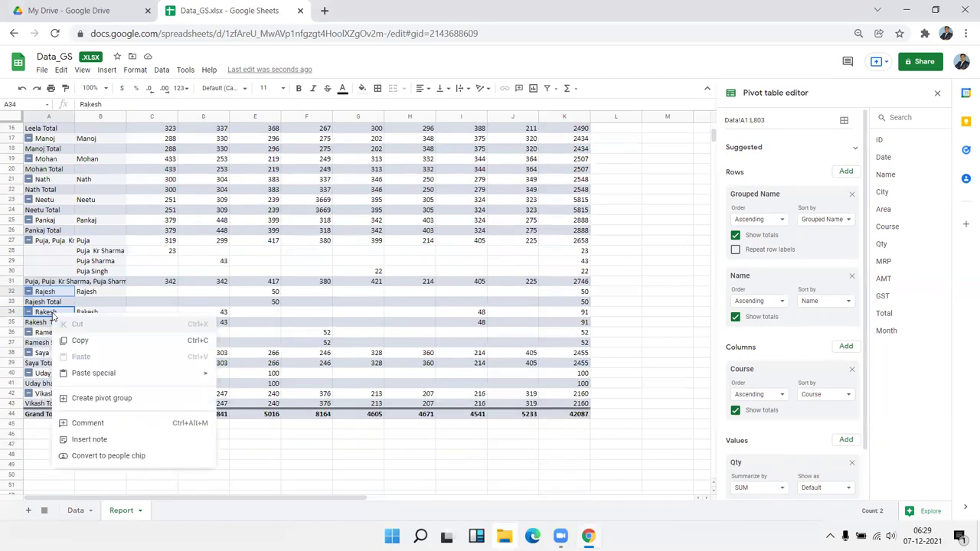
left_click(83, 399)
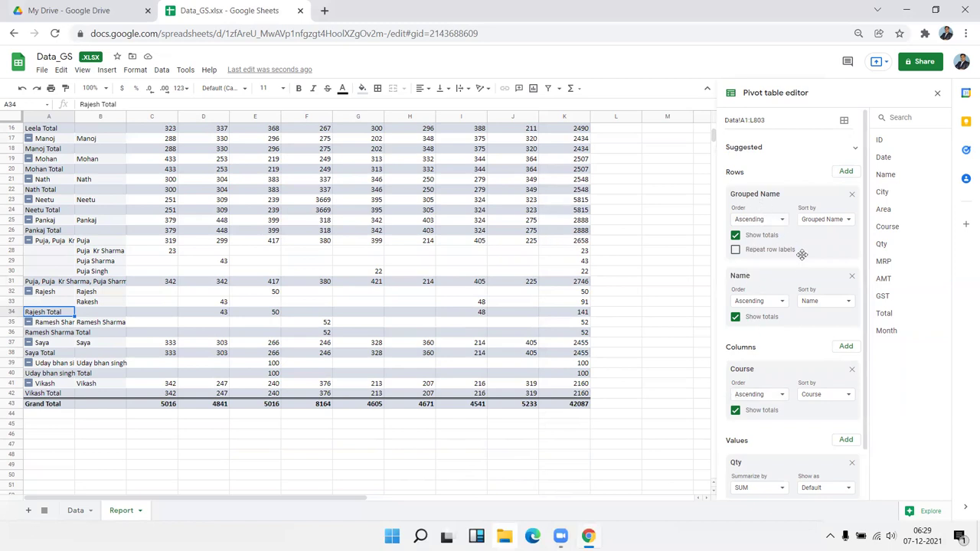
Step: Remove the ungrouped Name row field so the pivot rows use only Grouped Name
left_click(852, 277)
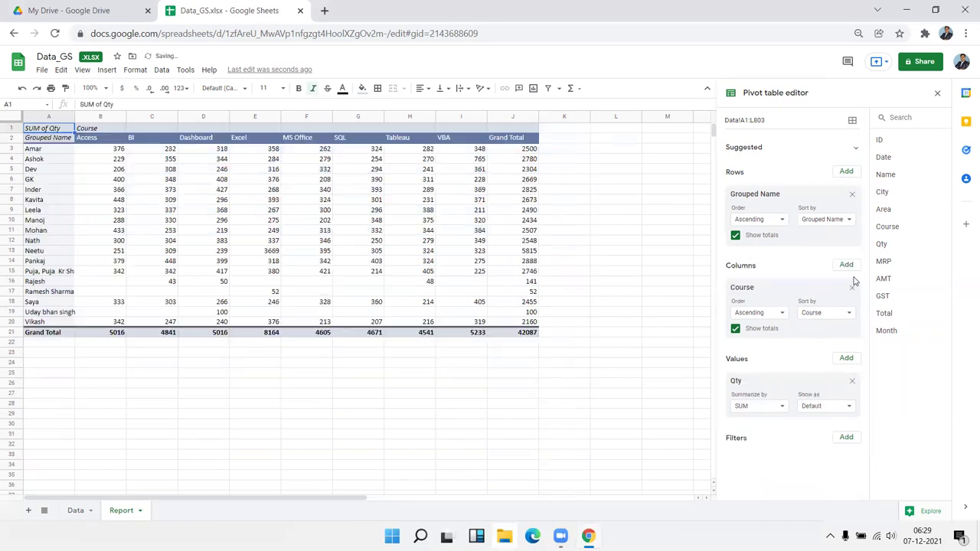
left_click(47, 292)
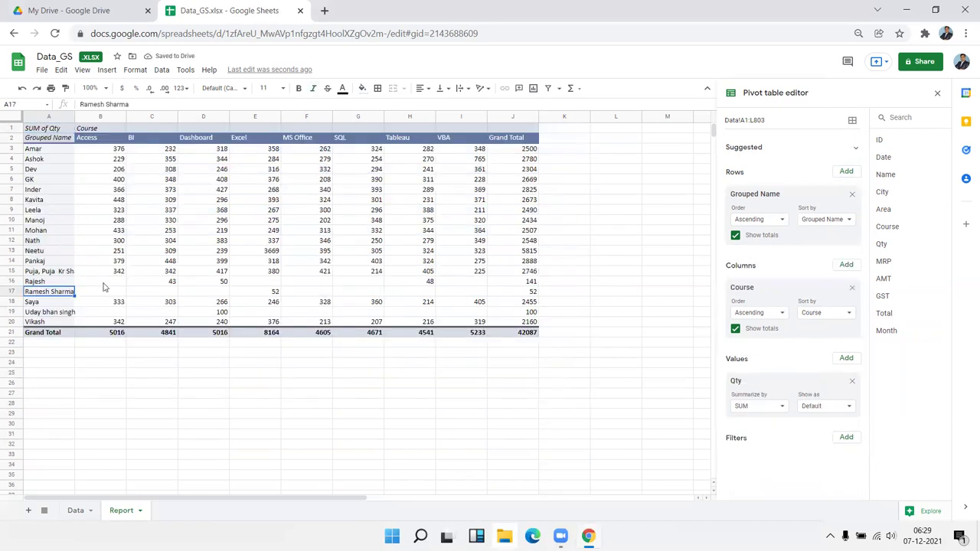
left_click(128, 282)
left_click(361, 233)
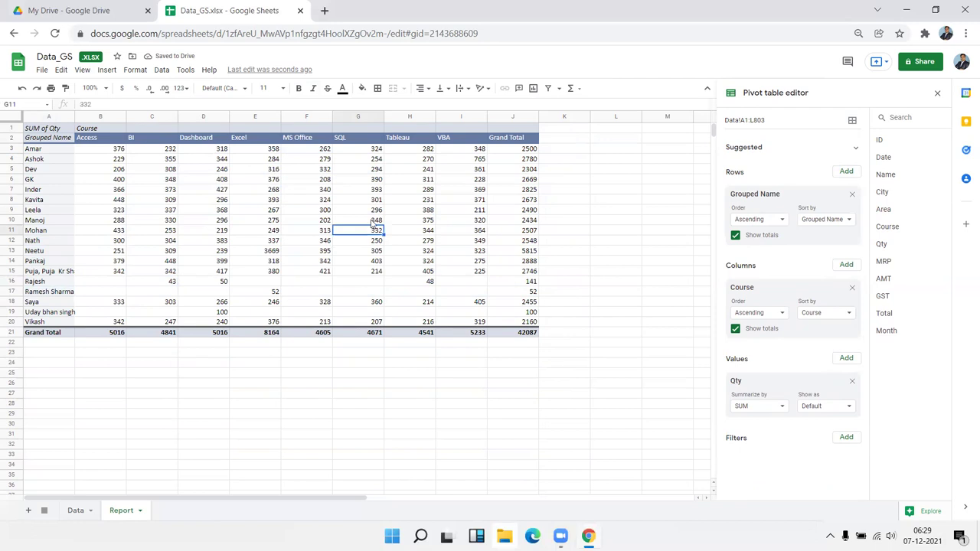
Step: Overwrite the SUM of Qty heading in A1 with 'Sales by Course 2021', then edit it to 'Sales by Course 2021 - Count'
left_click(13, 129)
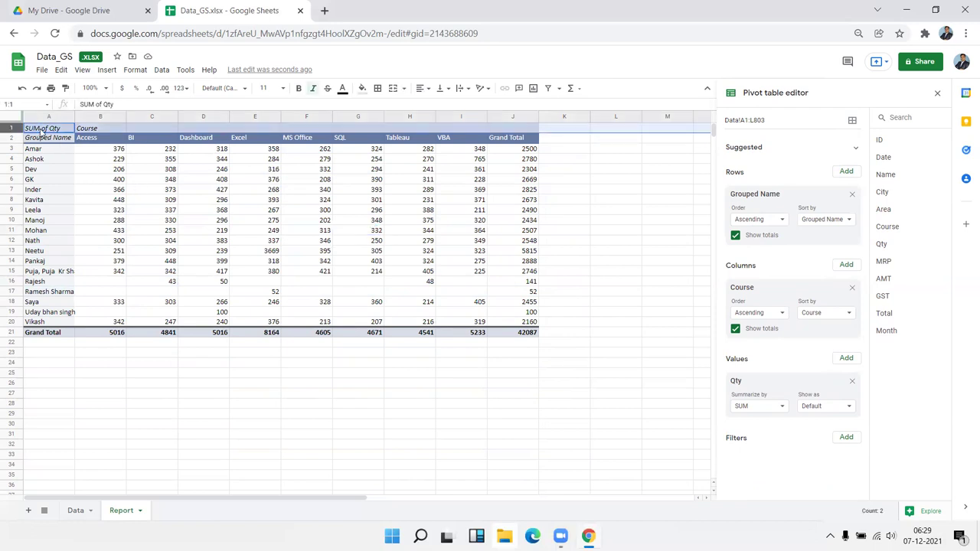
left_click(42, 131)
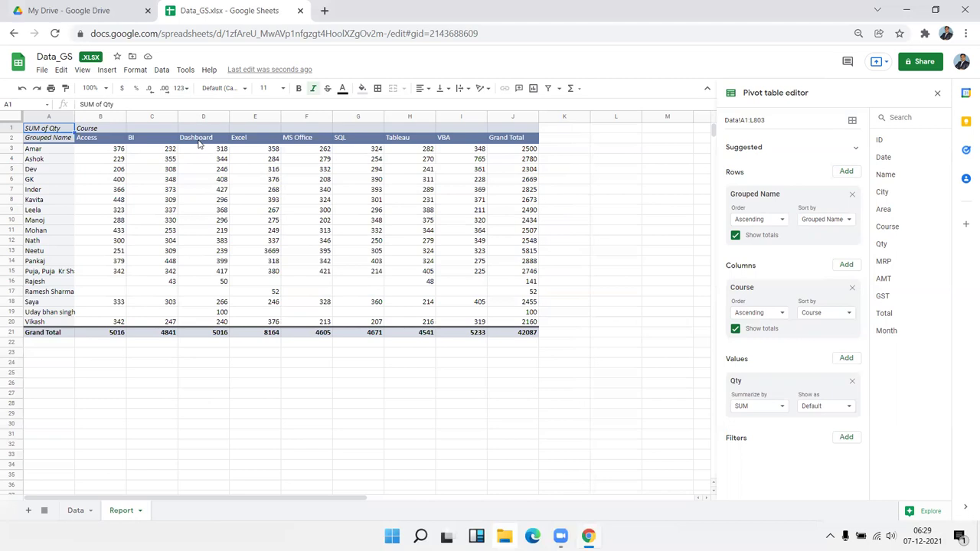
type("Sa")
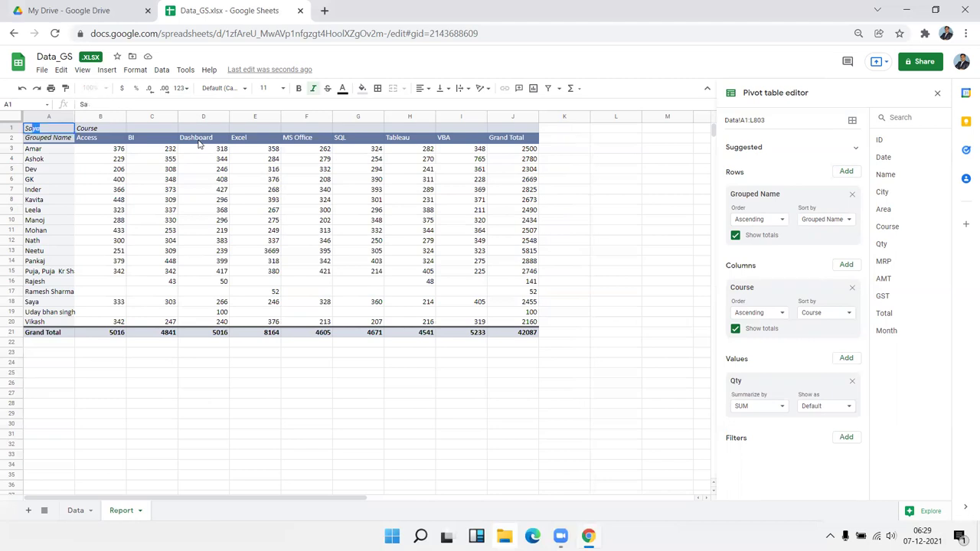
type("l")
type("es by Course 2021")
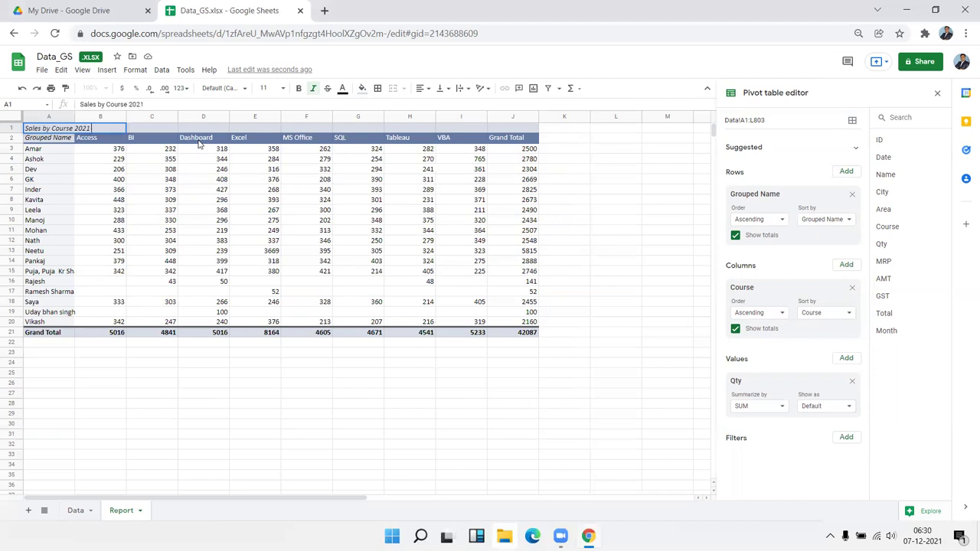
key("Return")
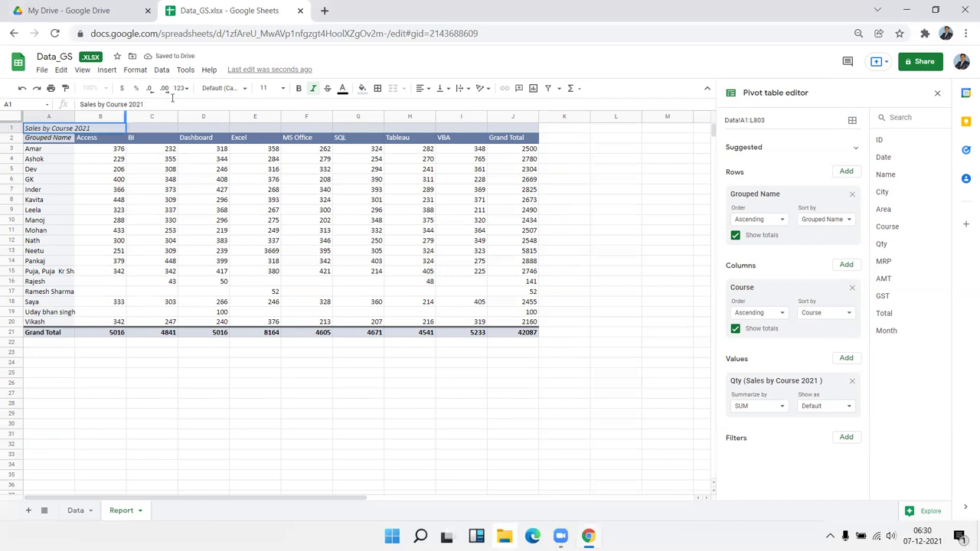
left_click(172, 98)
key("Return")
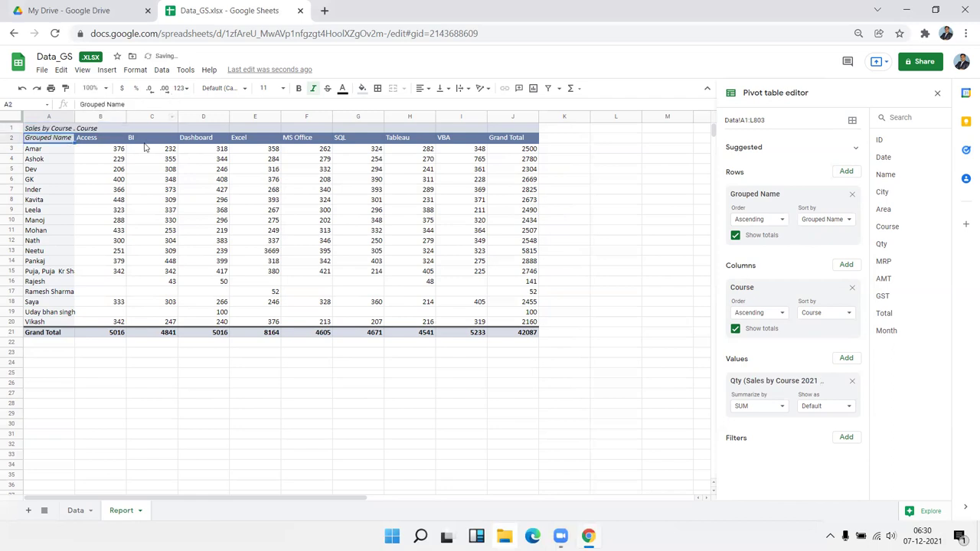
left_click(39, 132)
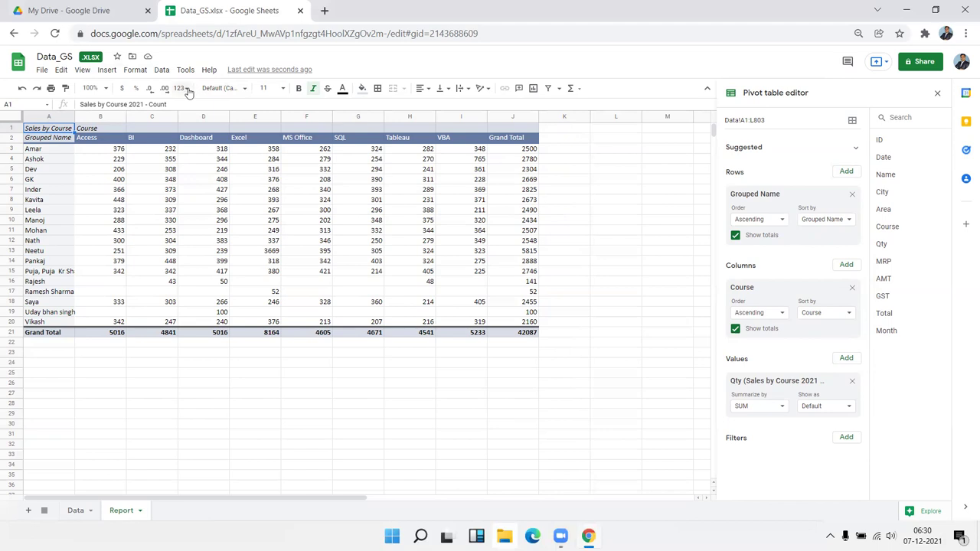
Step: Set the A1 title's font size to 24
left_click(188, 90)
left_click(187, 89)
left_click(282, 89)
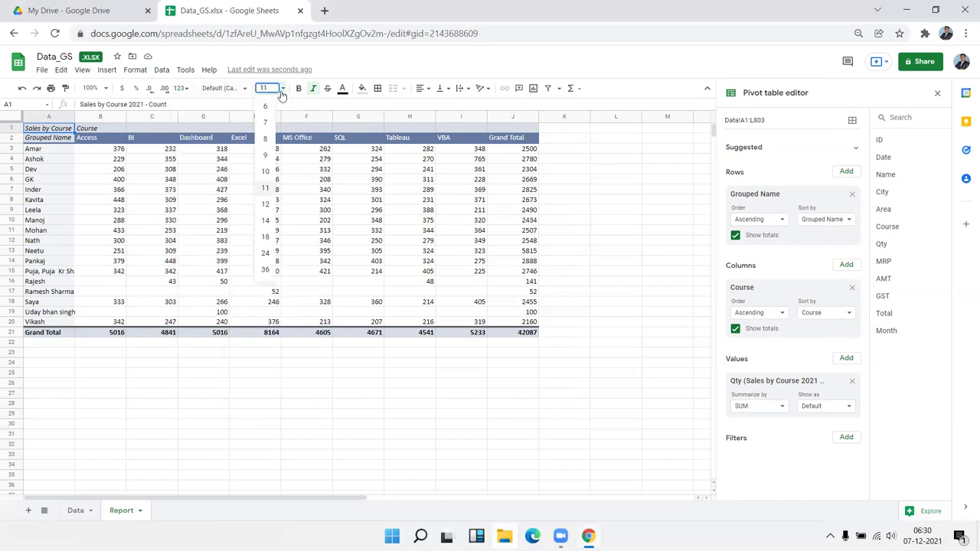
left_click(265, 254)
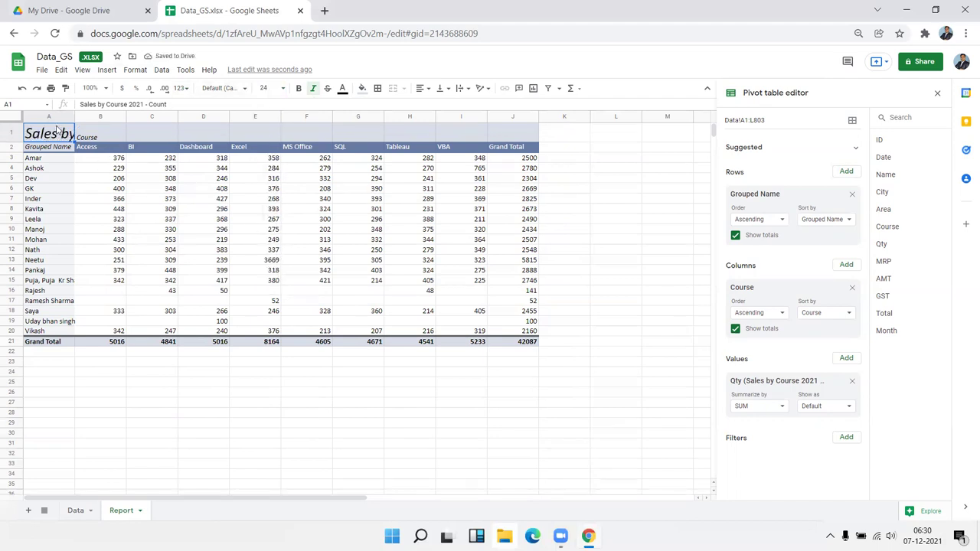
Step: Try merging A1:F1 for the title and dismiss the merge error
left_click_drag(58, 130, 318, 135)
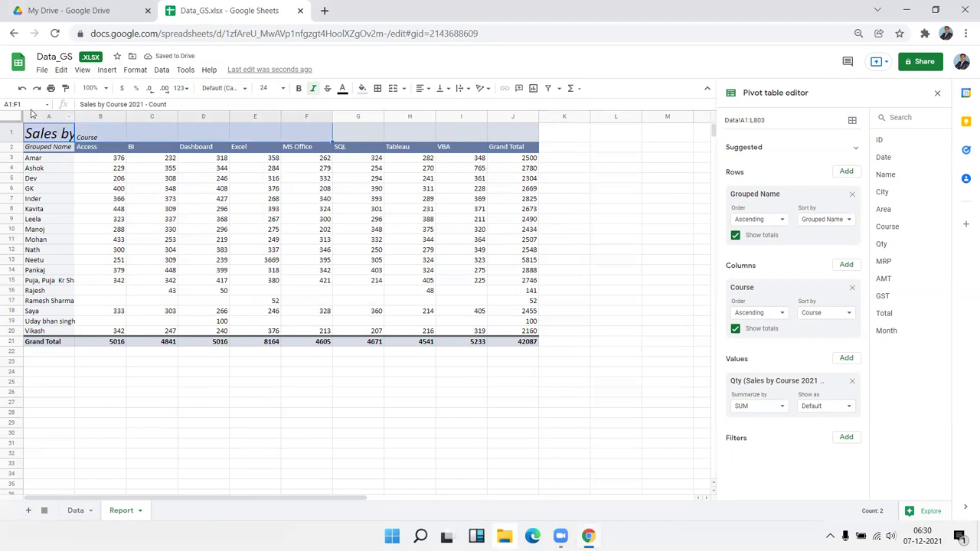
left_click(390, 89)
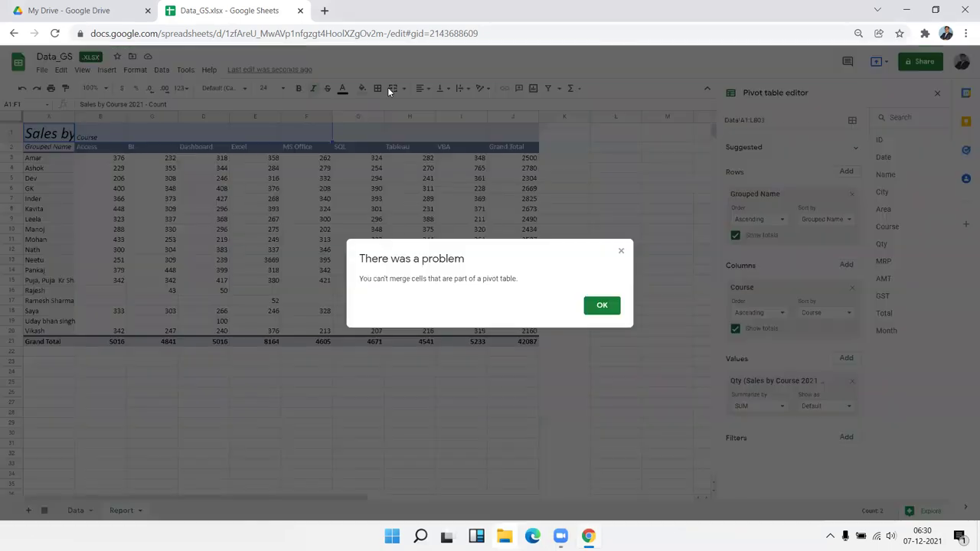
left_click(601, 305)
left_click(225, 230)
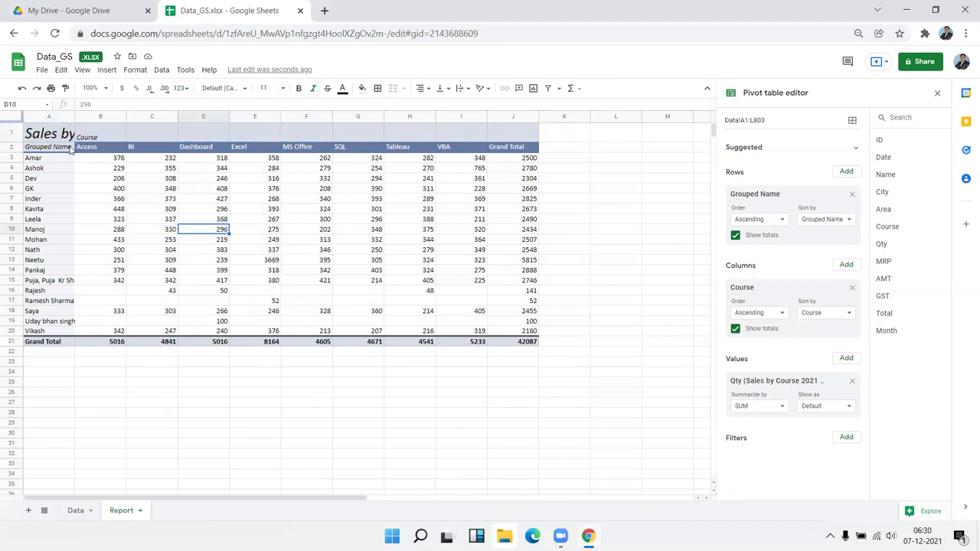
Step: Delete the pivot from A1 by mistake and restore it with Ctrl+Z
left_click(105, 138)
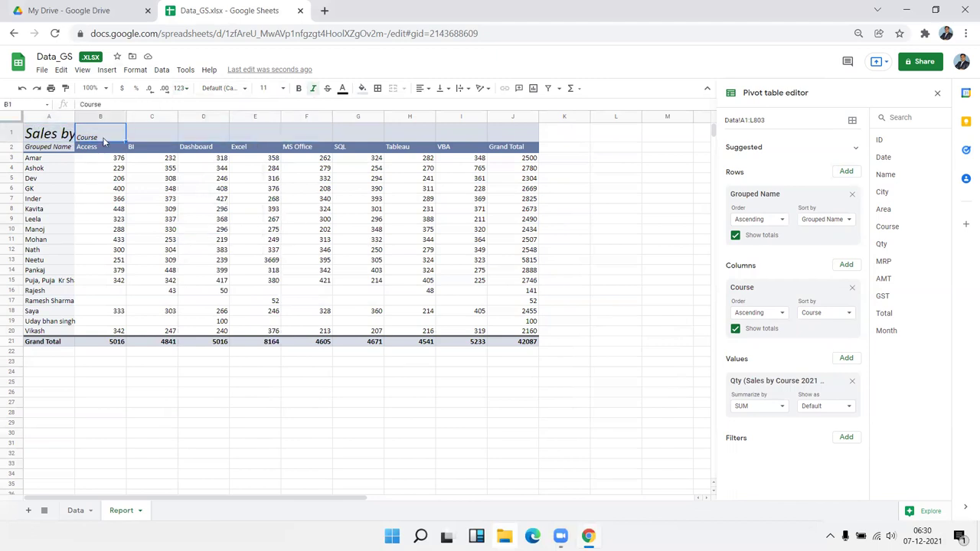
key("Left")
key("Delete")
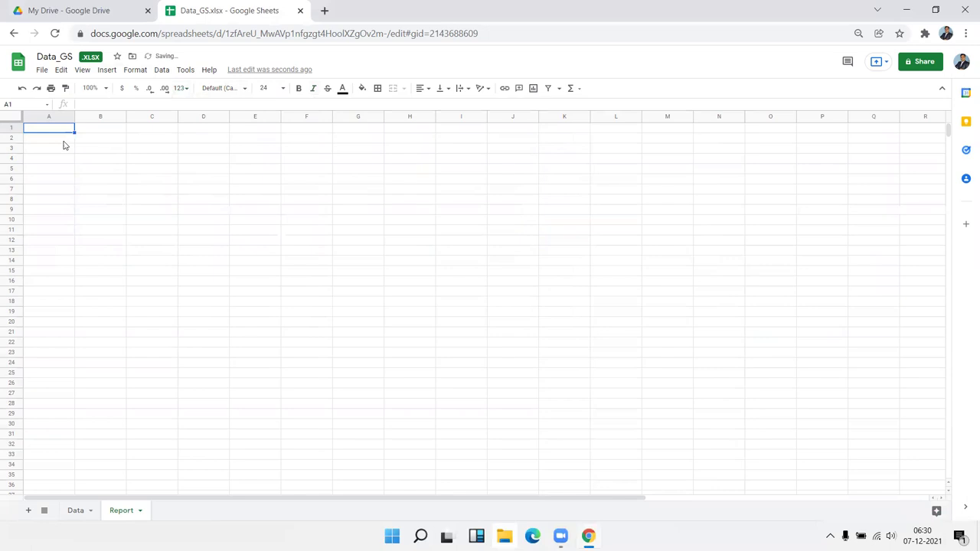
key("ctrl+z")
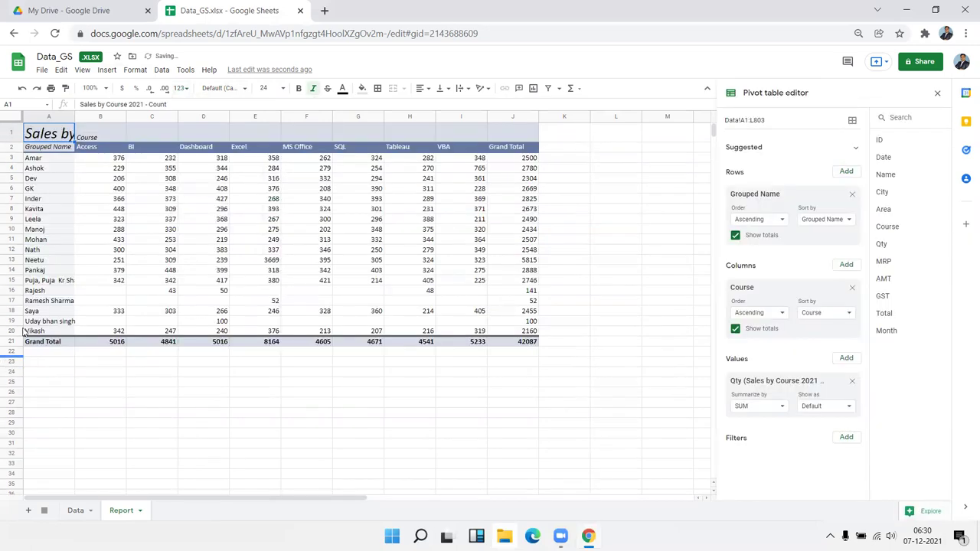
left_click(98, 130)
key("Left")
left_click(98, 134)
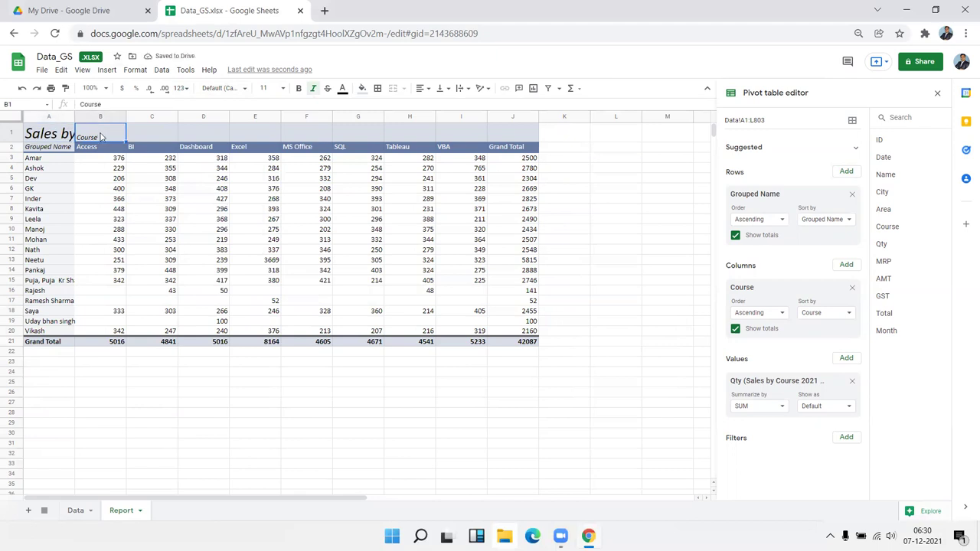
left_click(53, 135)
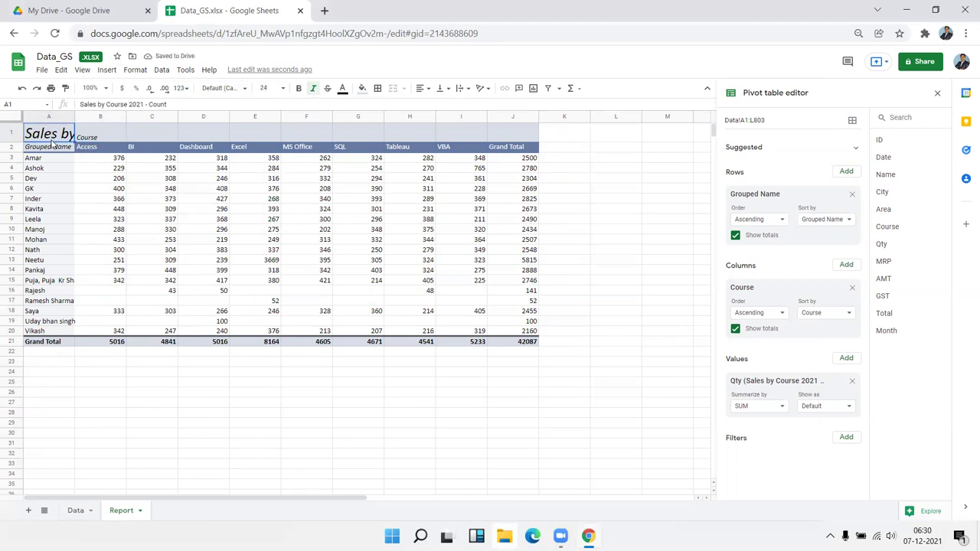
Step: Clear and restore the pivot once more, then select row 1 and zoom in
left_click_drag(73, 130, 153, 135)
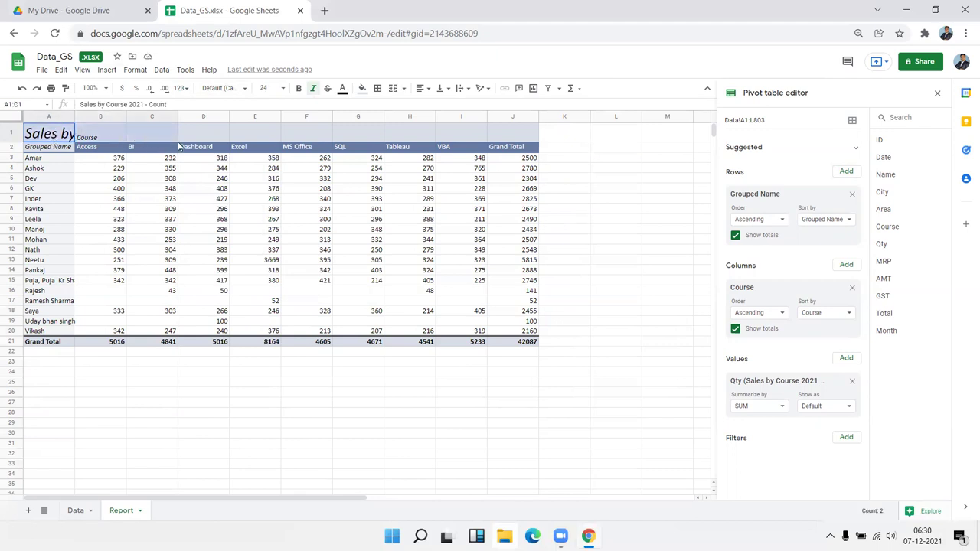
left_click(51, 132)
key("Delete")
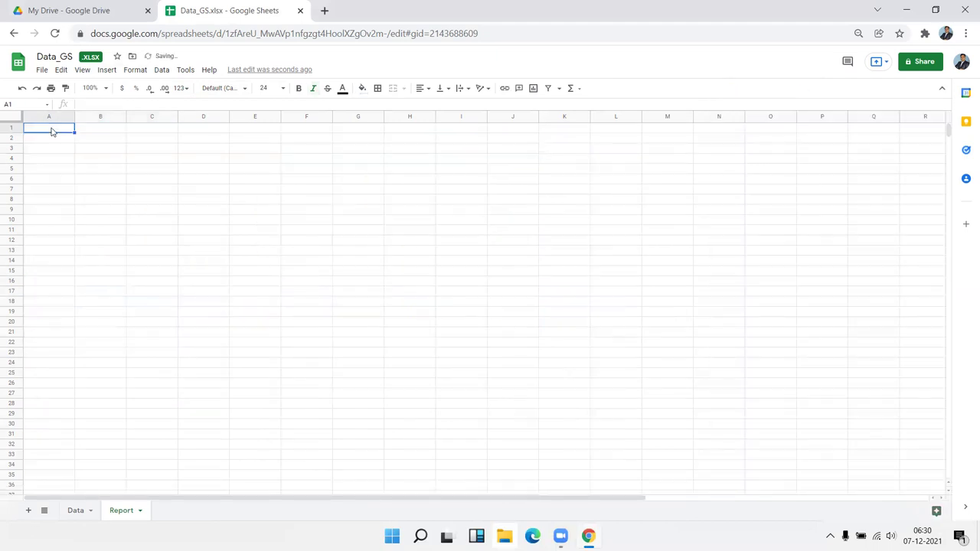
key("ctrl+z")
left_click(17, 129)
key("ctrl+plus")
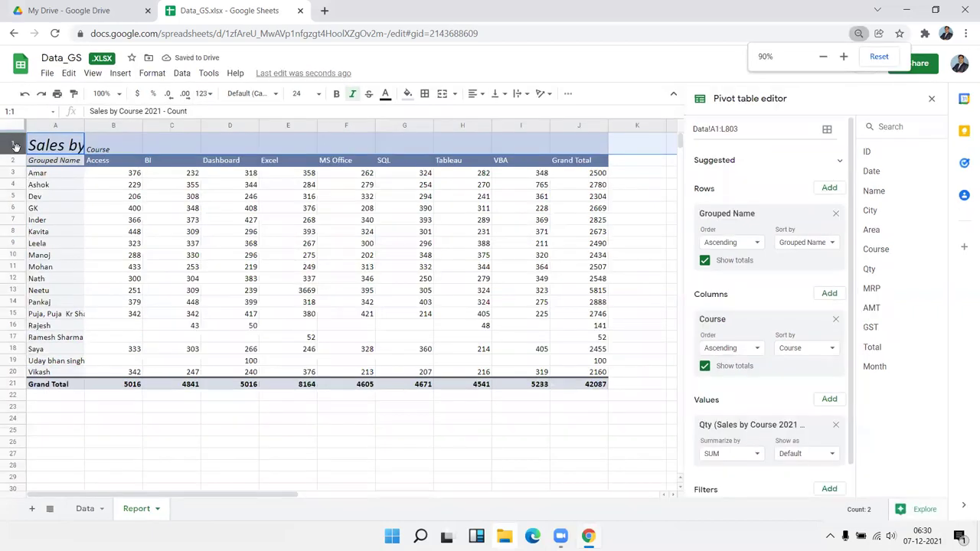
Step: Insert a blank row above the pivot and copy the title text from A2
right_click(22, 157)
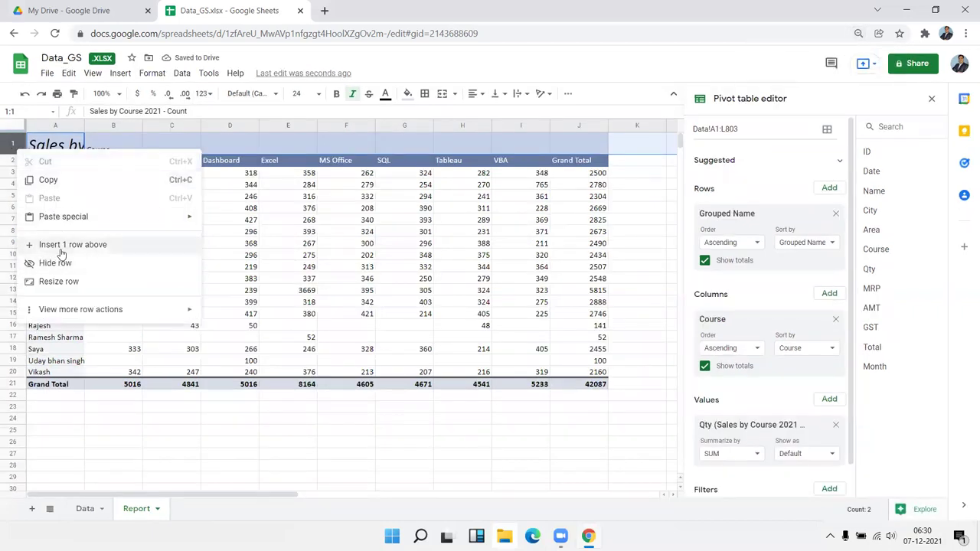
left_click(60, 250)
left_click(91, 196)
left_click(59, 158)
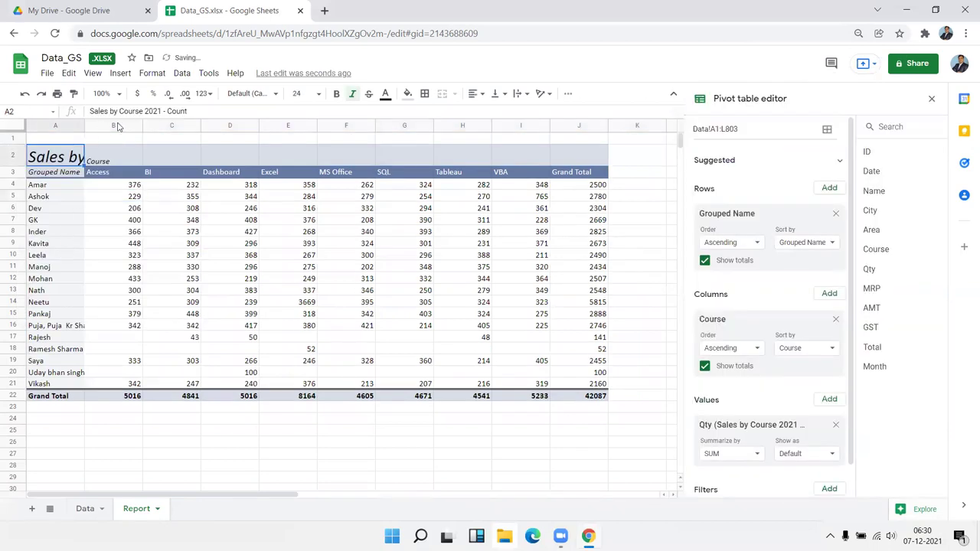
left_click_drag(206, 113, 56, 123)
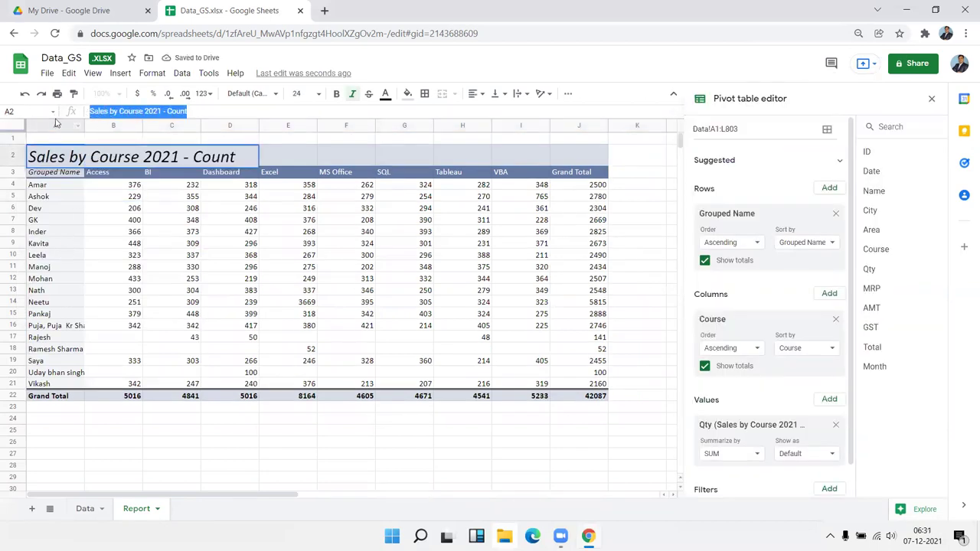
key("Escape")
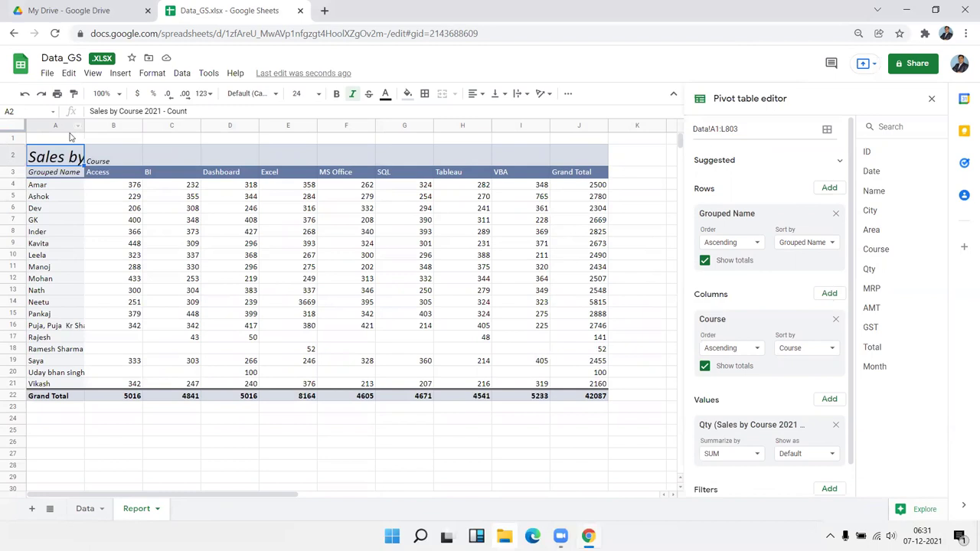
Step: Enter 2021 as the pivot's value header and give the A1 title font size 24
type("2021")
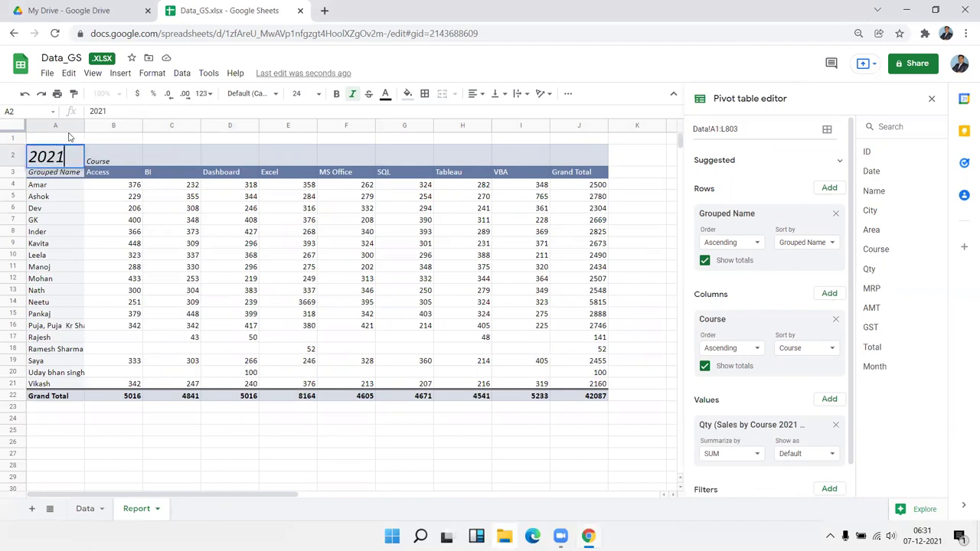
key("Return")
left_click(67, 141)
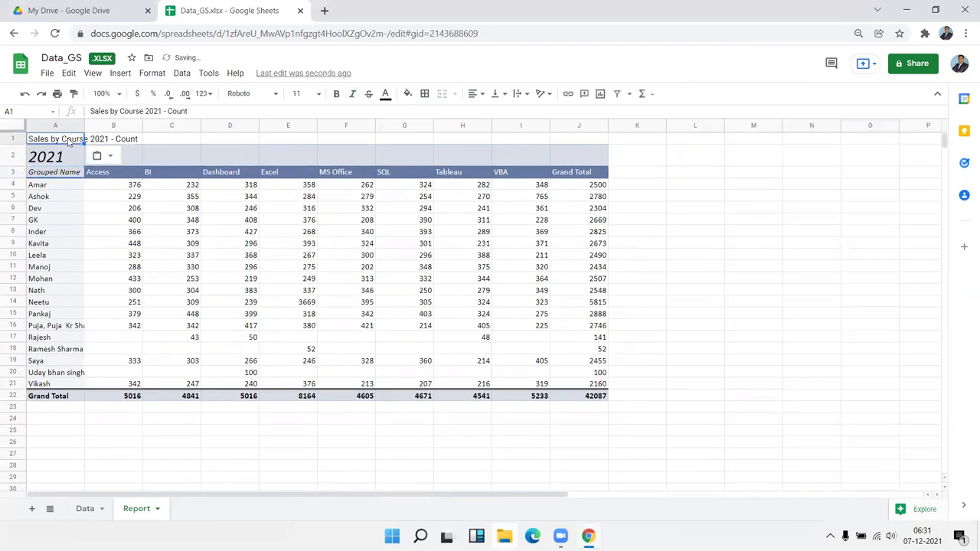
left_click(319, 94)
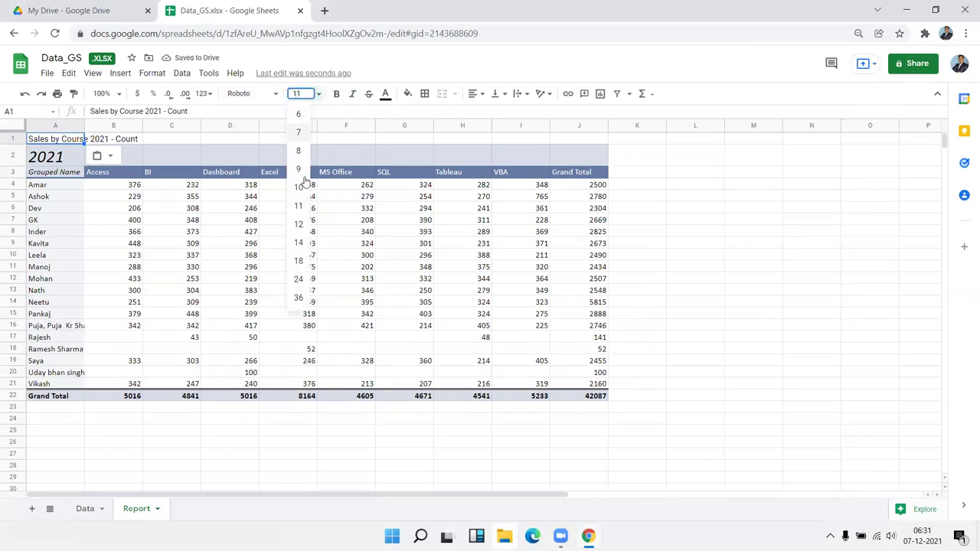
left_click(299, 279)
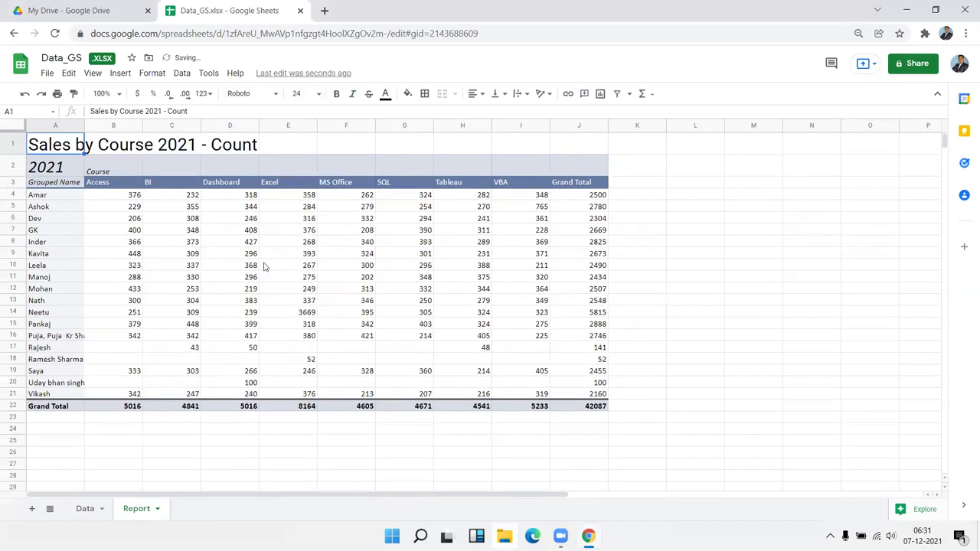
left_click(661, 233)
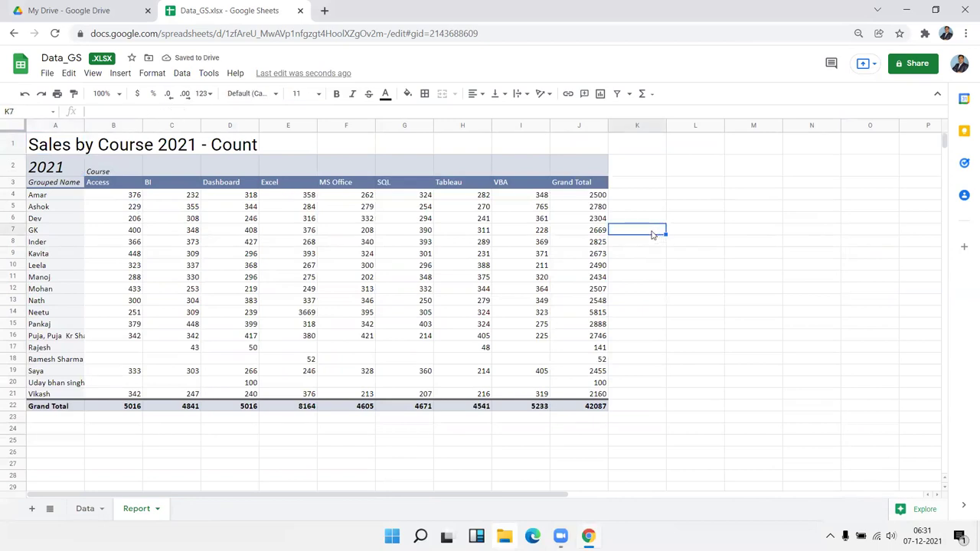
left_click(66, 188)
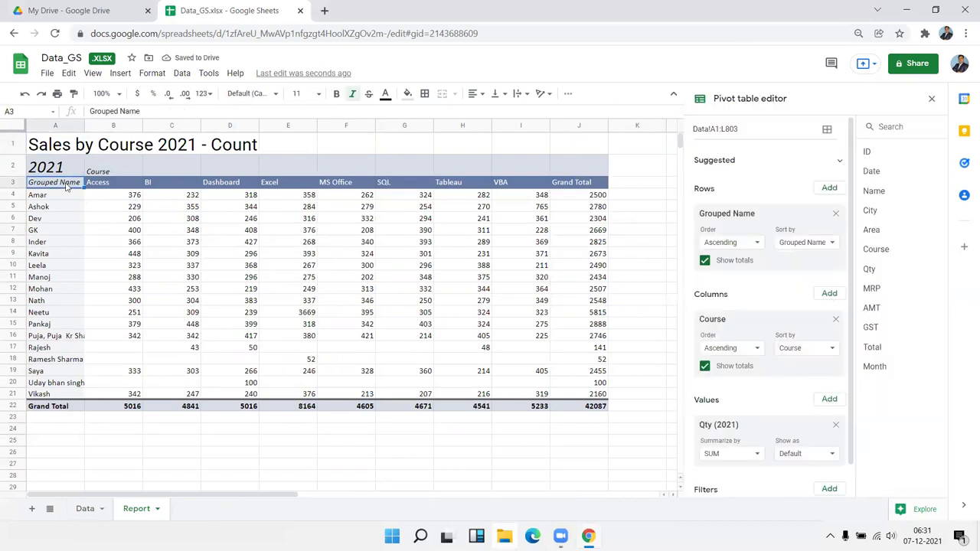
Step: Select the pivot table A3:J22 and give it all borders and centred text
key("ctrl+shift+Right")
key("ctrl+shift+Down")
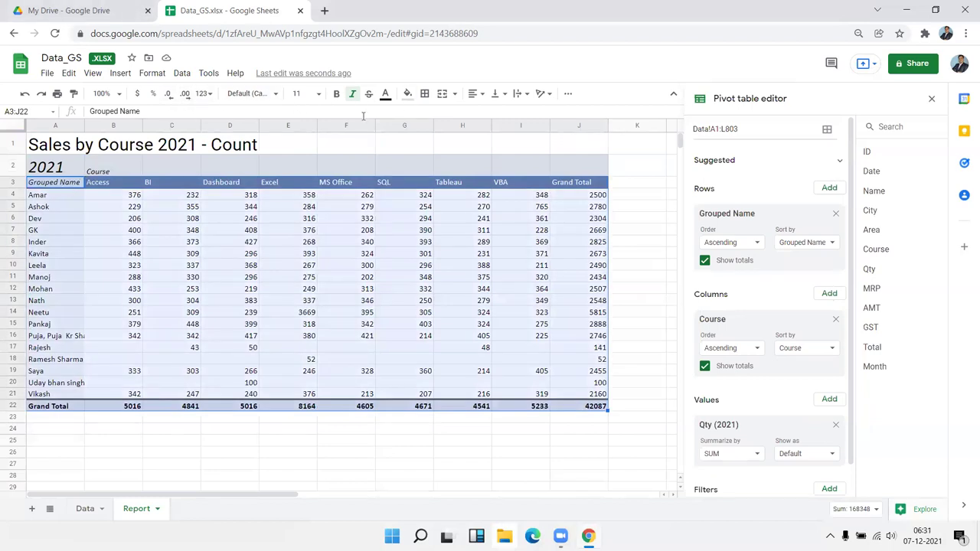
left_click(426, 94)
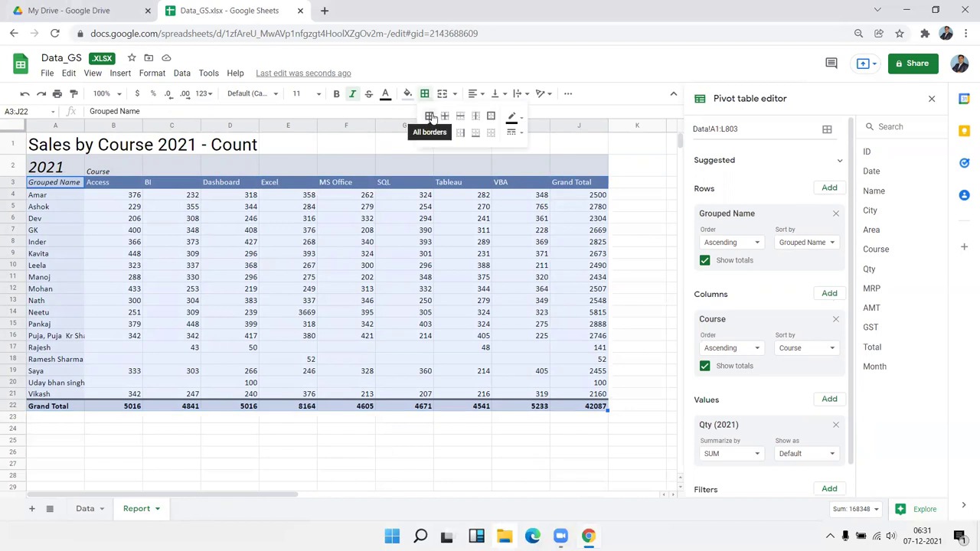
left_click(430, 117)
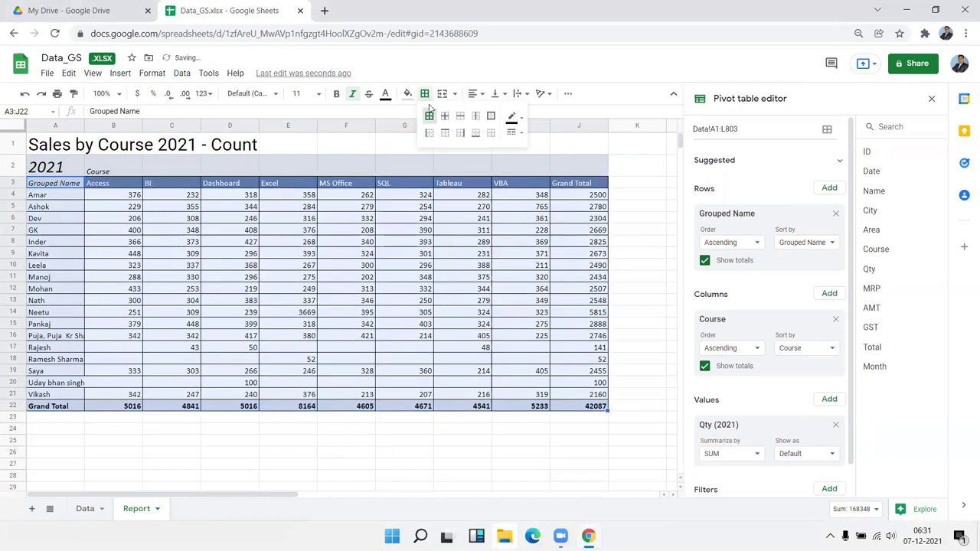
left_click(476, 93)
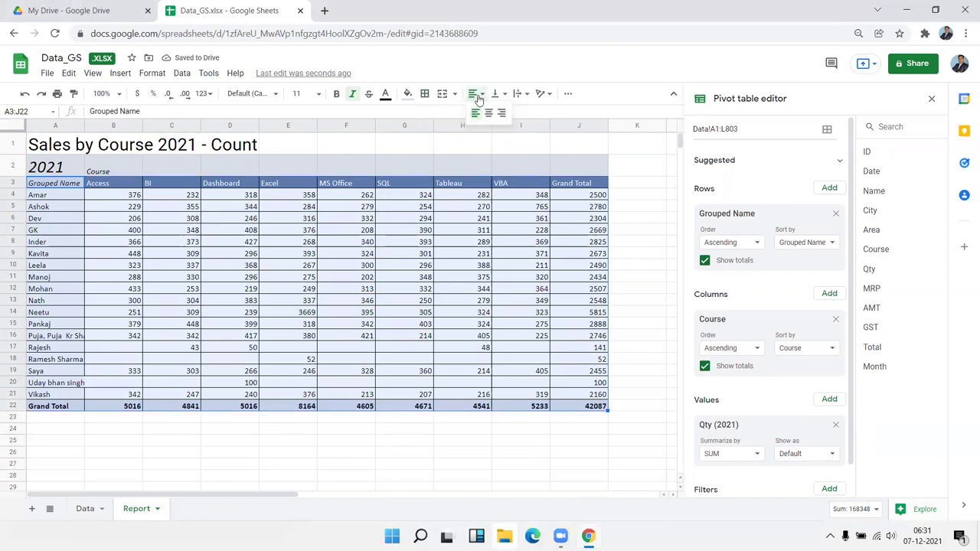
left_click(487, 113)
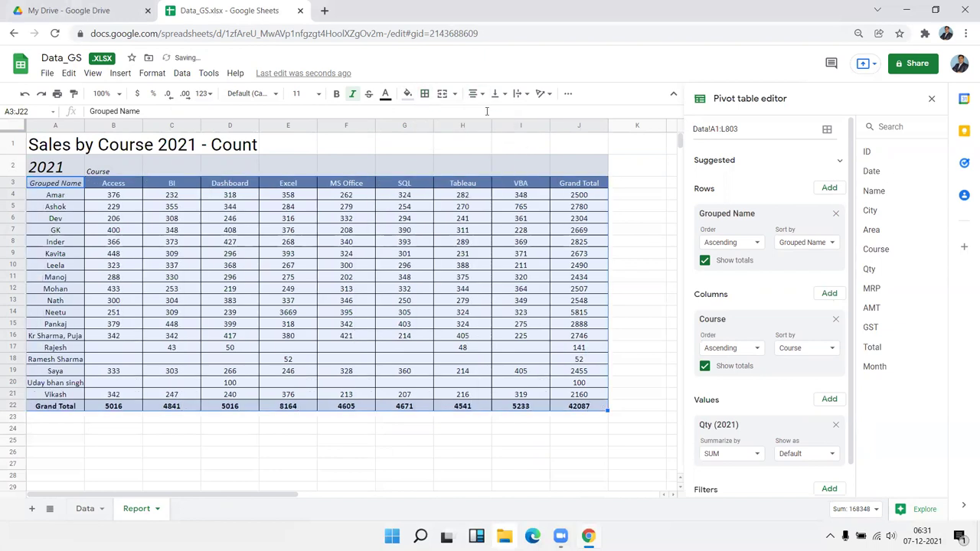
Step: Auto-fit every column to its contents, then narrow column A to a tidier width
left_click(521, 429)
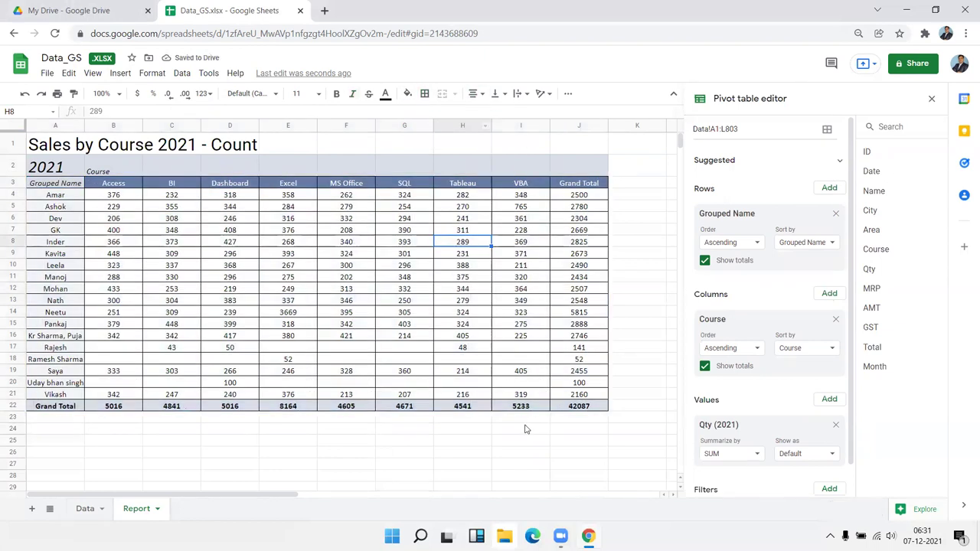
left_click(698, 219)
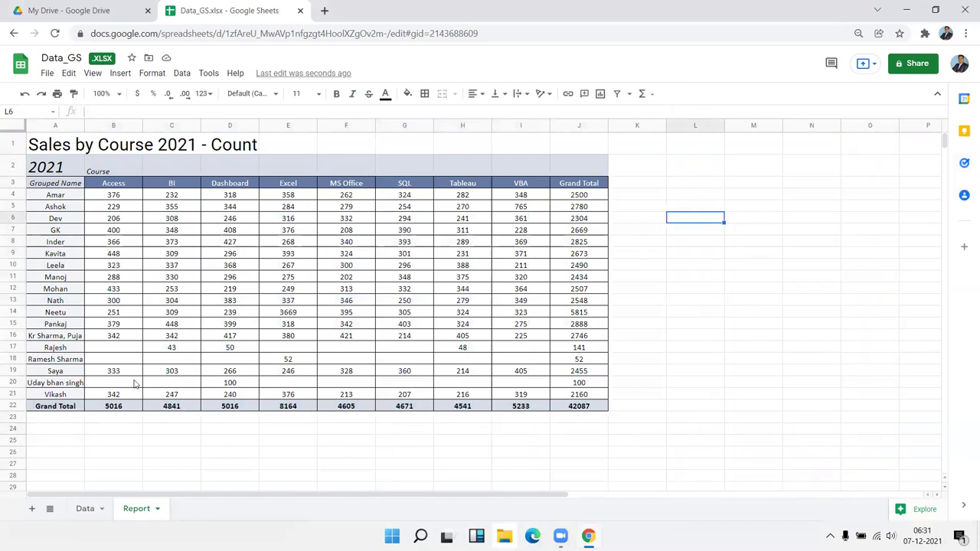
left_click(602, 184)
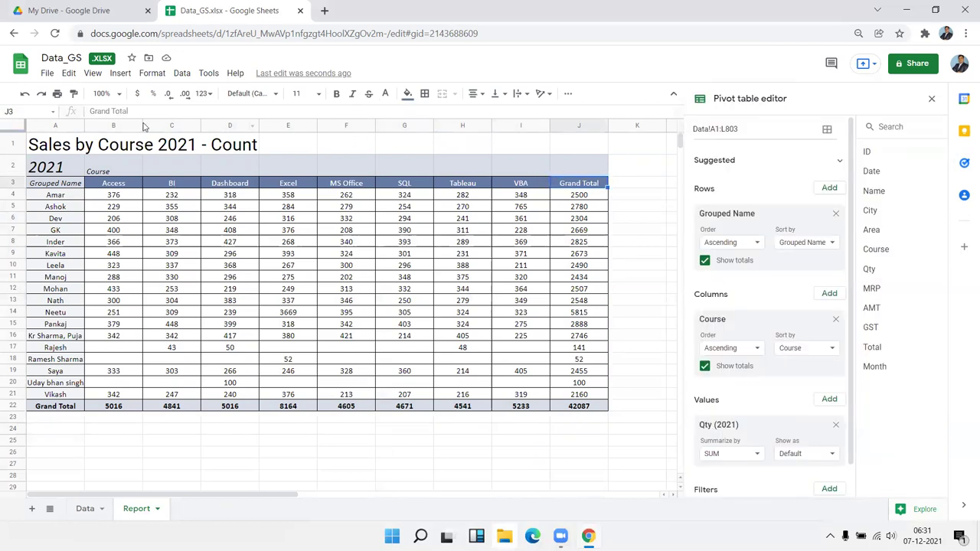
left_click(18, 127)
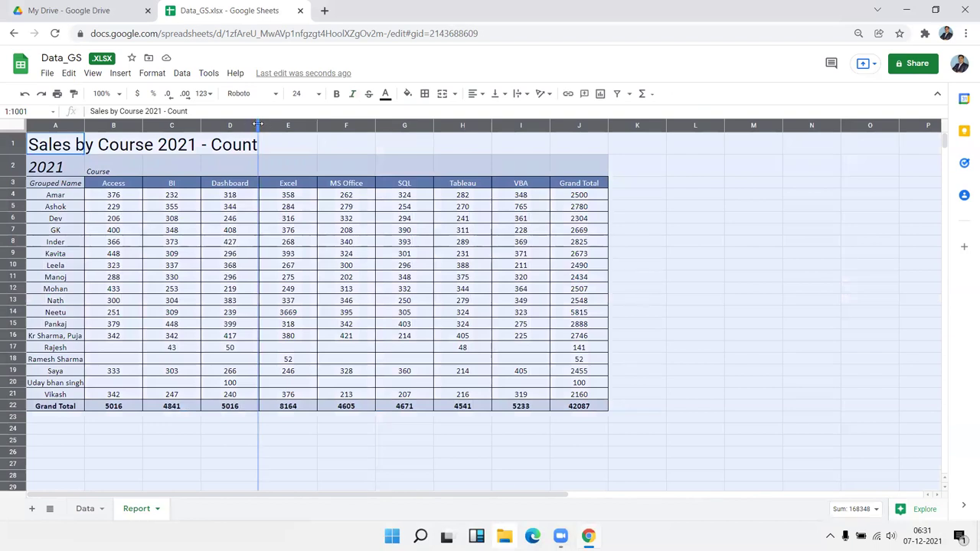
double_click(258, 124)
left_click(381, 241)
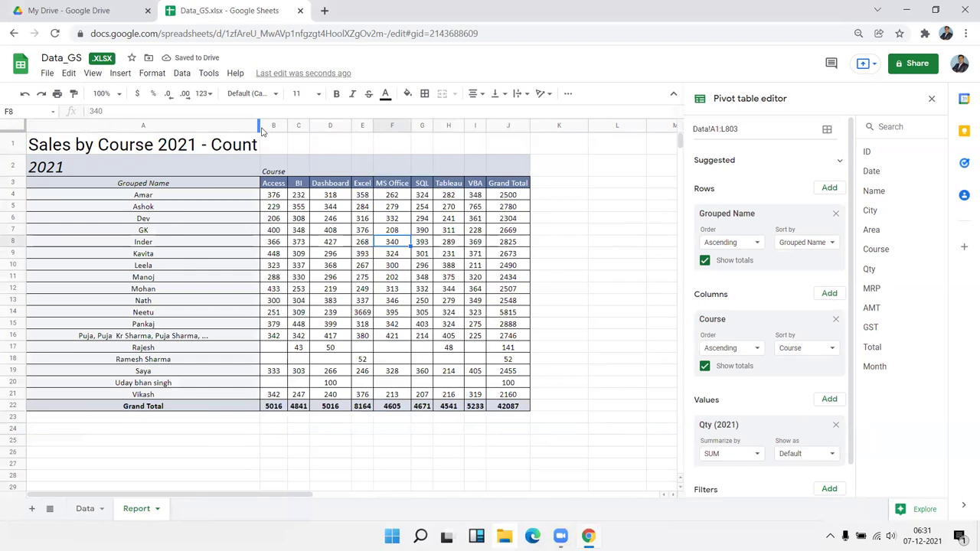
left_click_drag(259, 125, 75, 144)
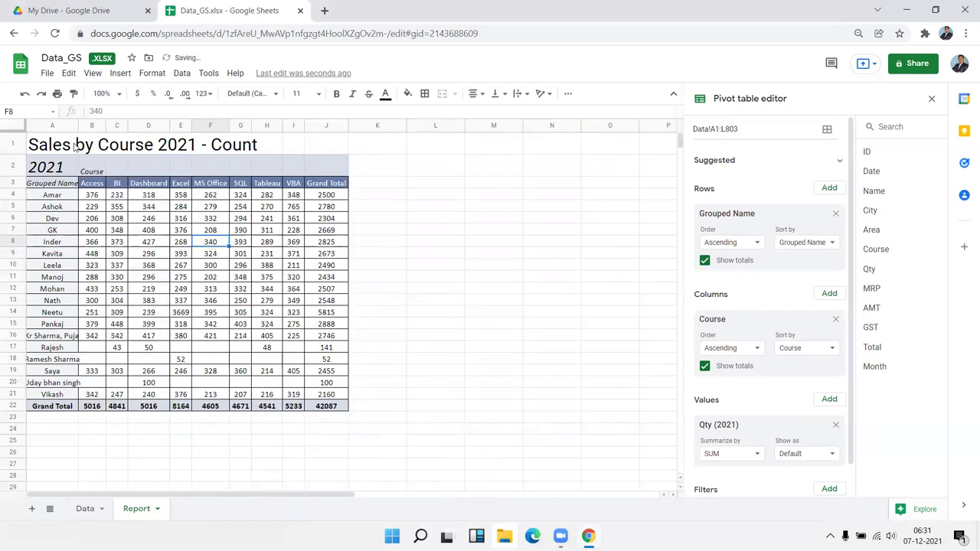
left_click(458, 246)
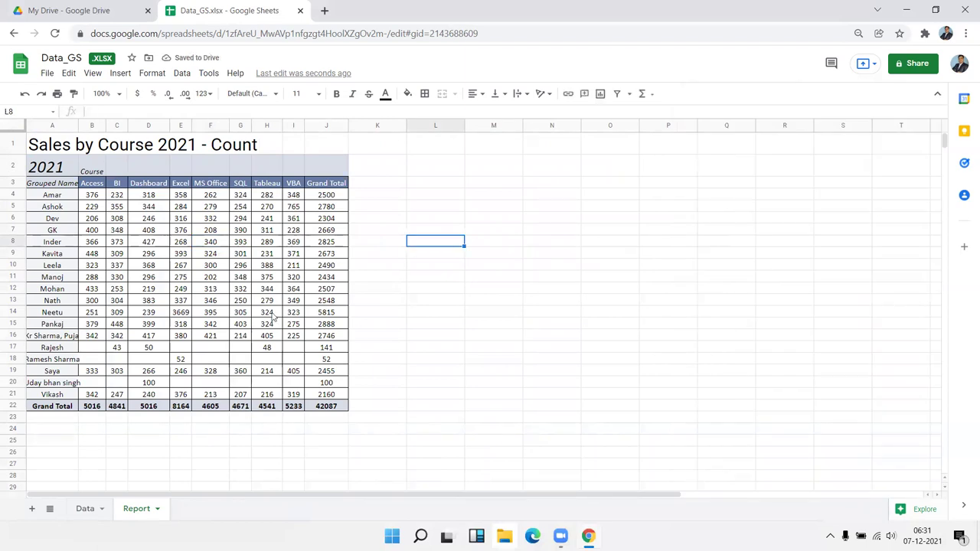
Step: Return to the Data sheet and go back to cell A1
left_click(79, 511)
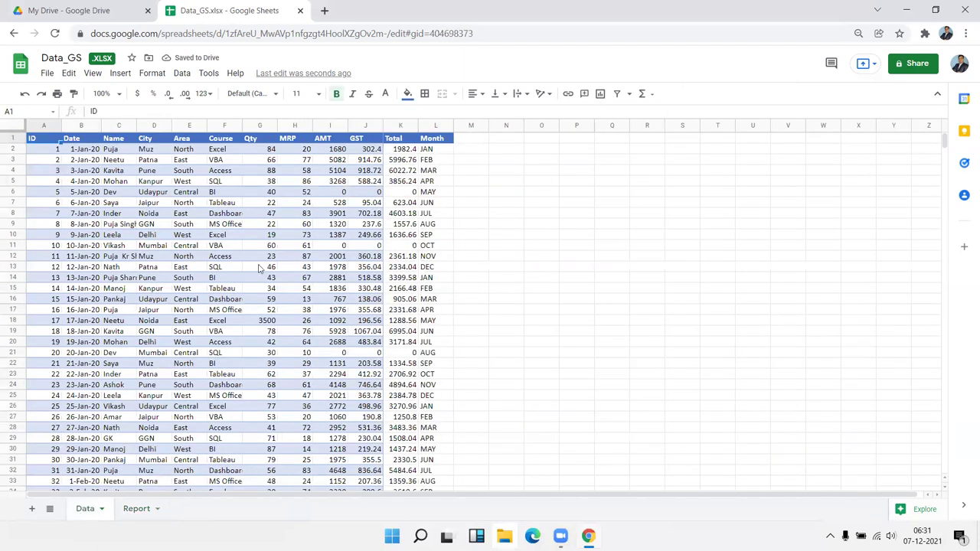
left_click(434, 126)
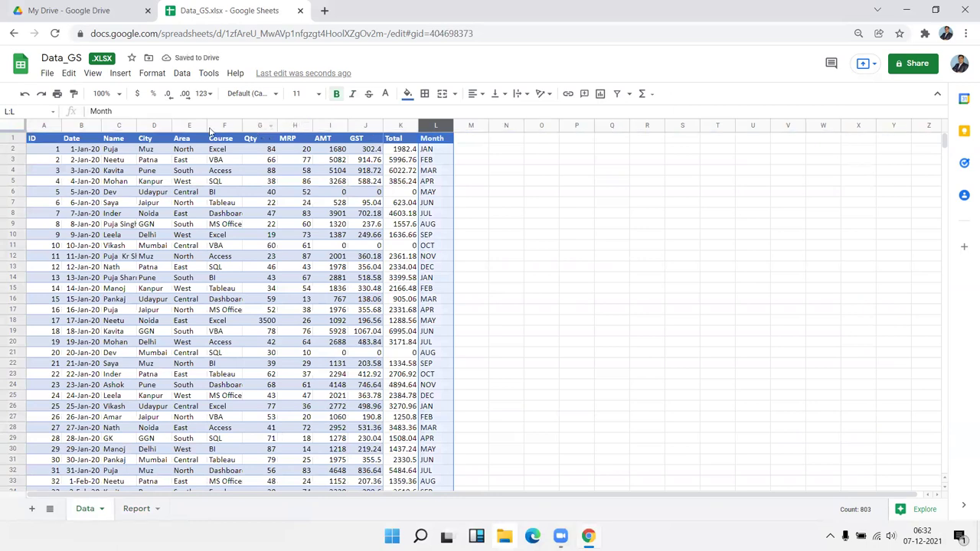
left_click(40, 139)
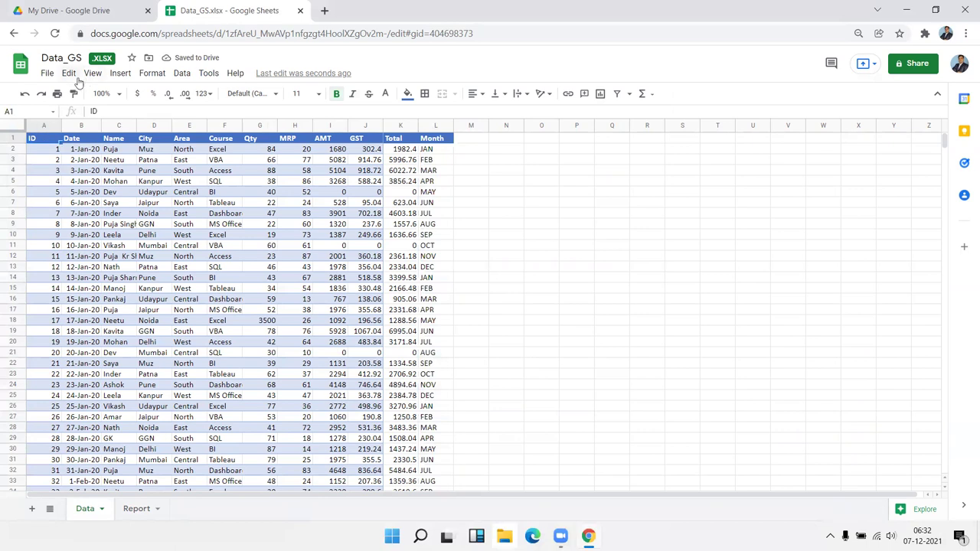
Step: Insert a pivot table from Data!A1:L803 into the existing Report sheet at cell L2
left_click(120, 72)
mouse_move(182, 73)
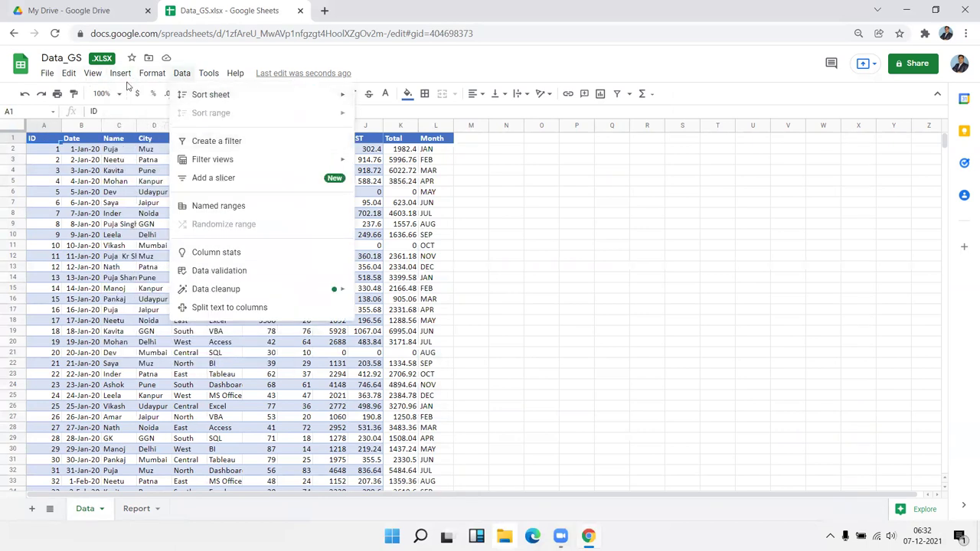
mouse_move(120, 74)
left_click(135, 198)
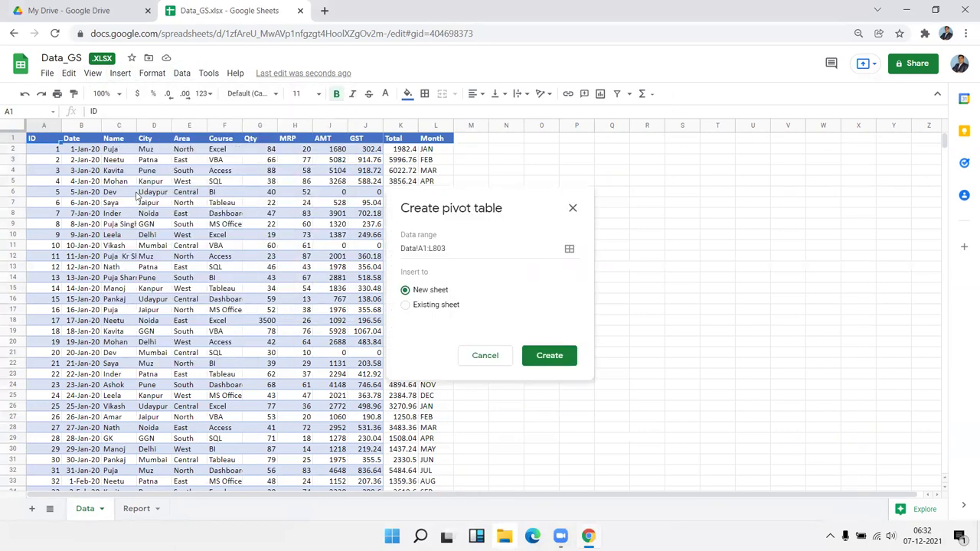
left_click(443, 310)
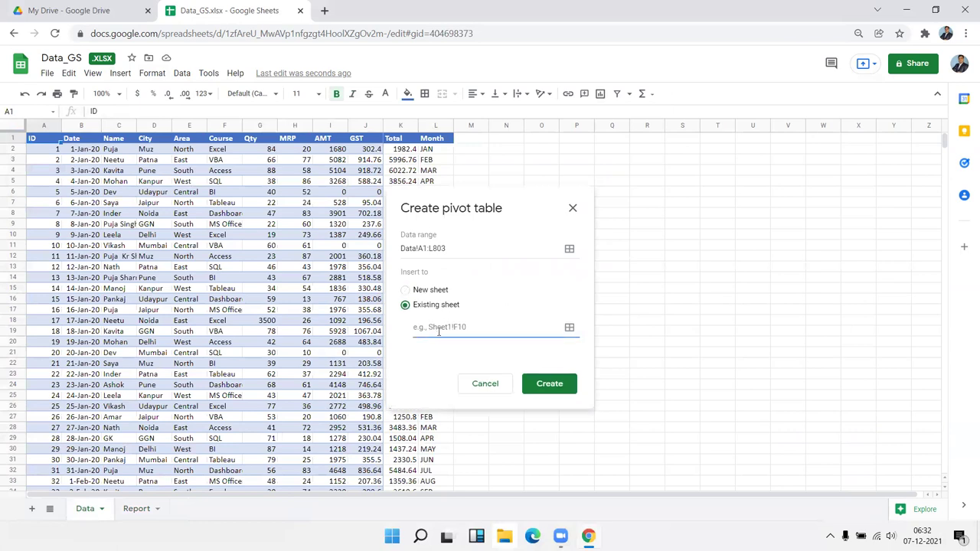
left_click(131, 509)
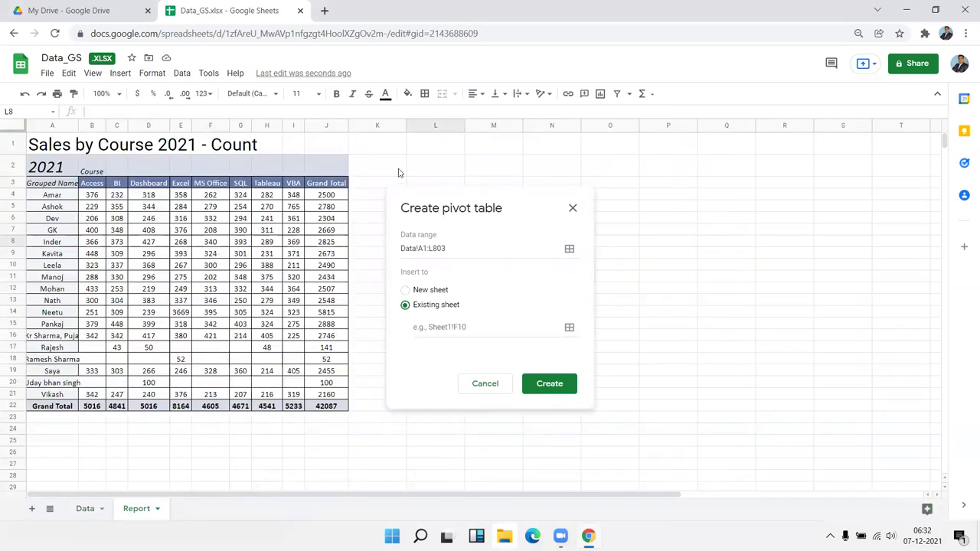
left_click(417, 166)
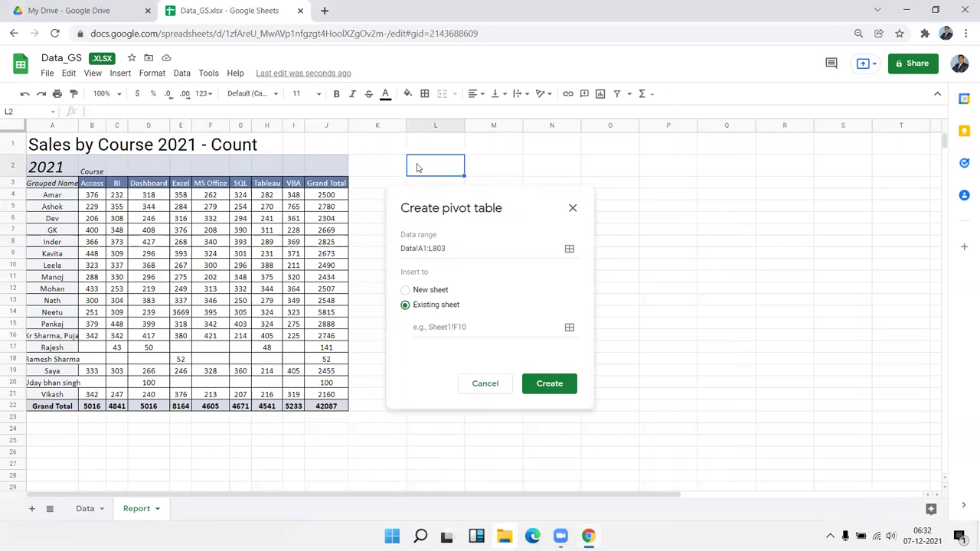
left_click(543, 386)
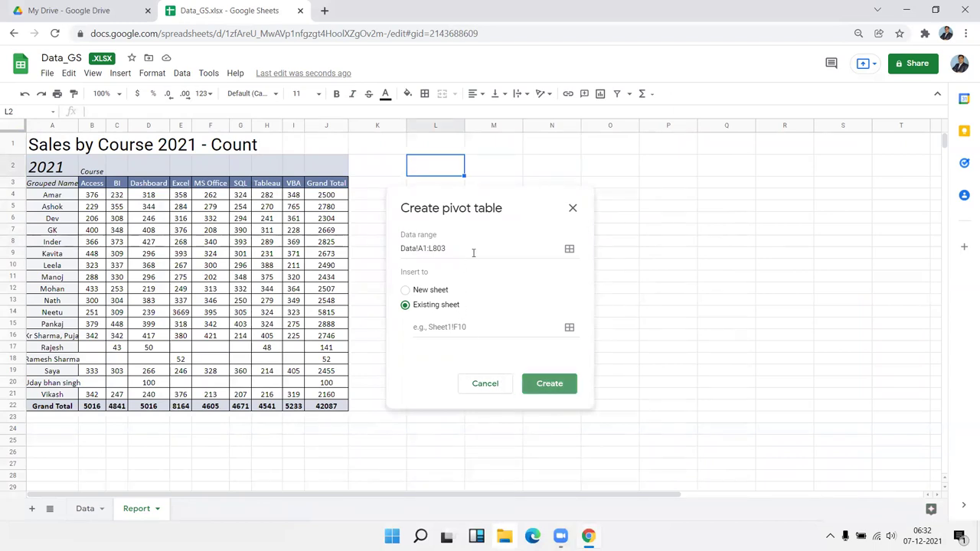
left_click(454, 326)
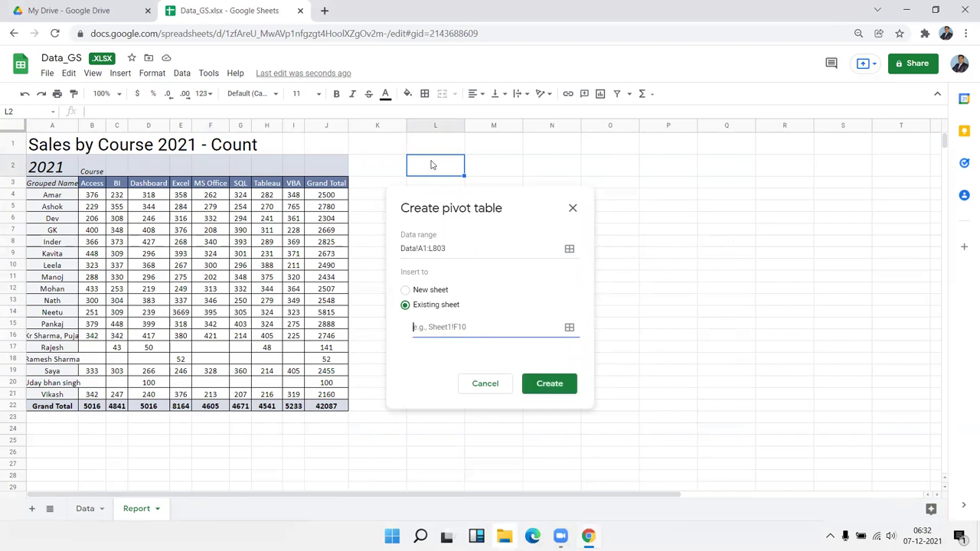
left_click(436, 164)
left_click(560, 279)
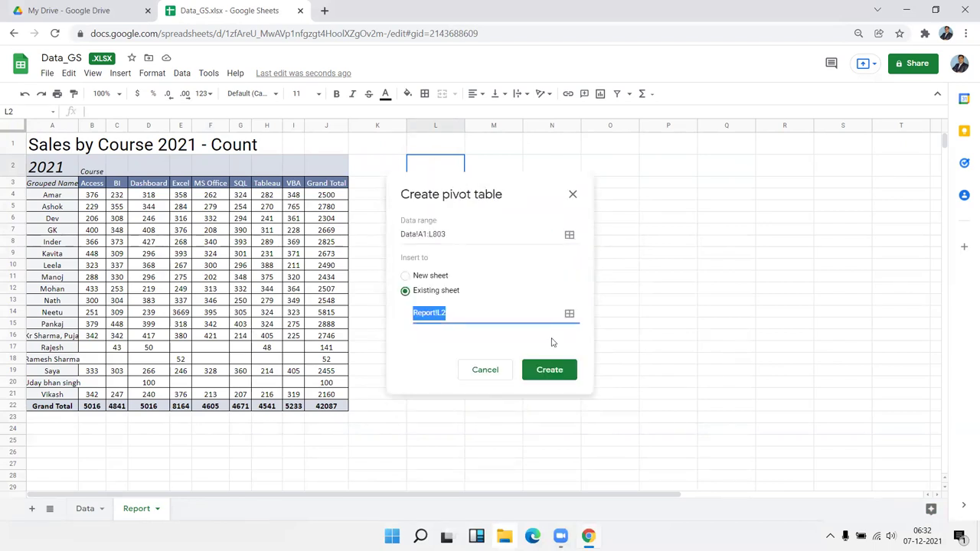
left_click(549, 372)
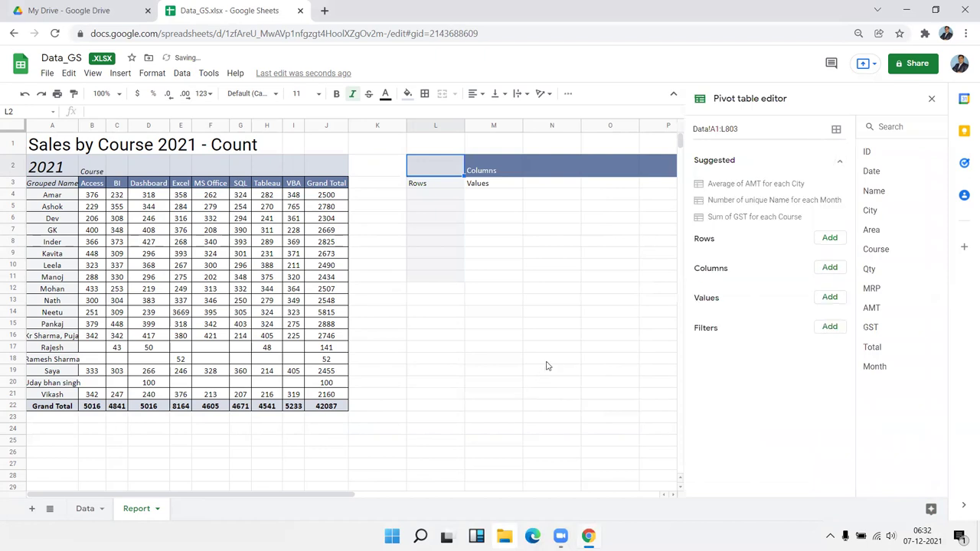
Step: Set the pivot rows to Month and the values to SUM of Qty
left_click(830, 239)
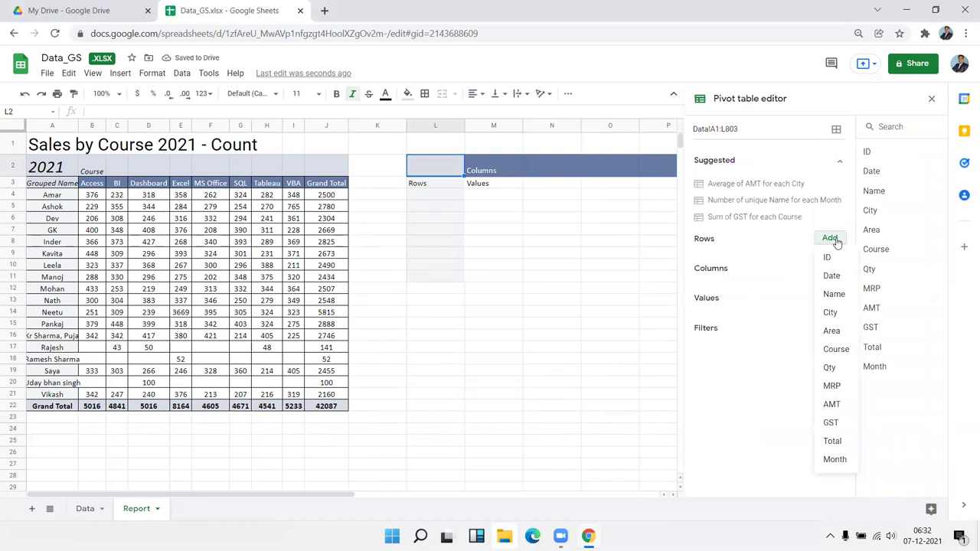
left_click(840, 460)
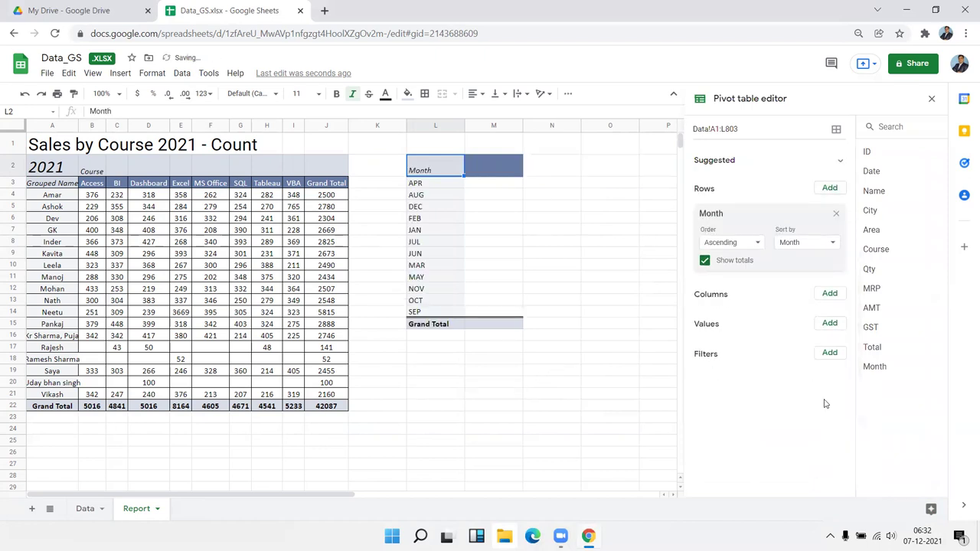
left_click(826, 326)
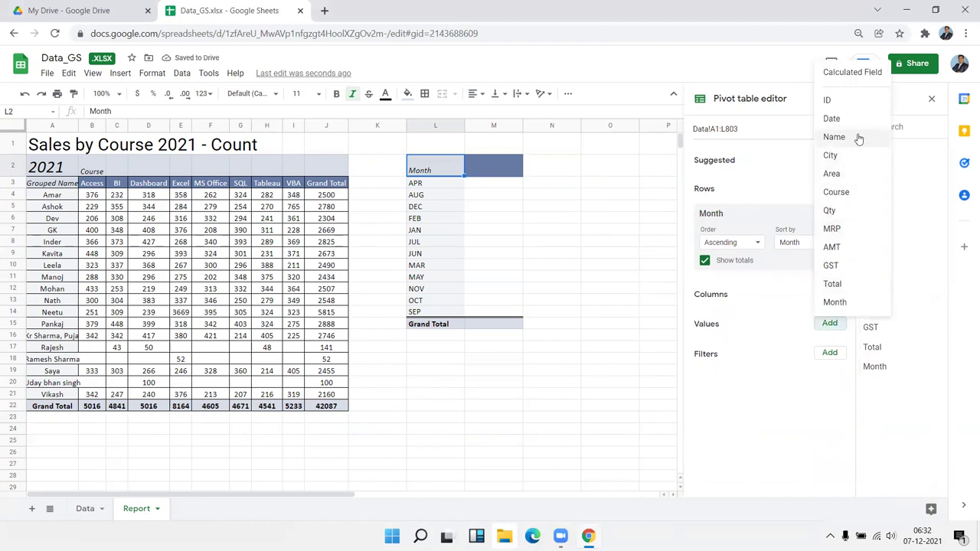
left_click(830, 211)
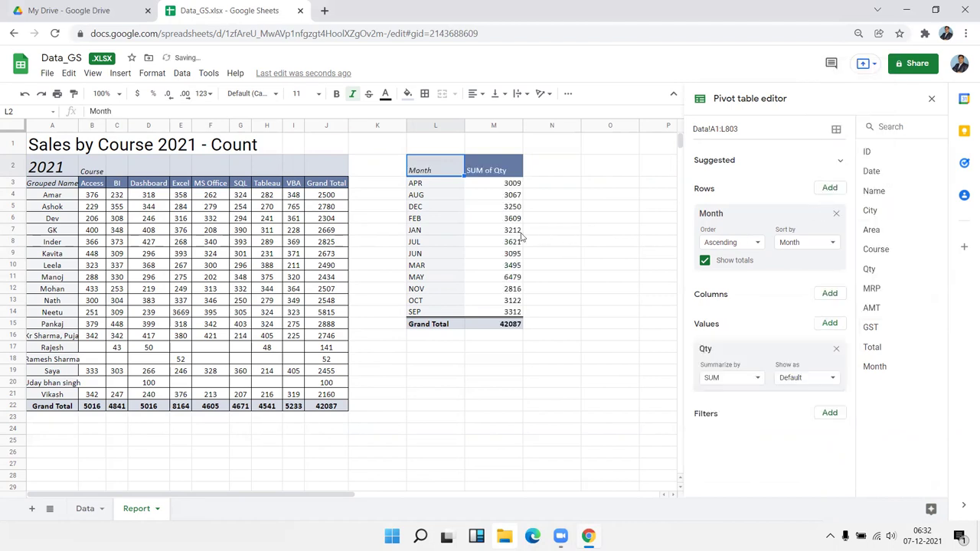
Step: Try to reorder the month labels, moving JAN above APR
left_click(423, 207)
left_click(421, 231)
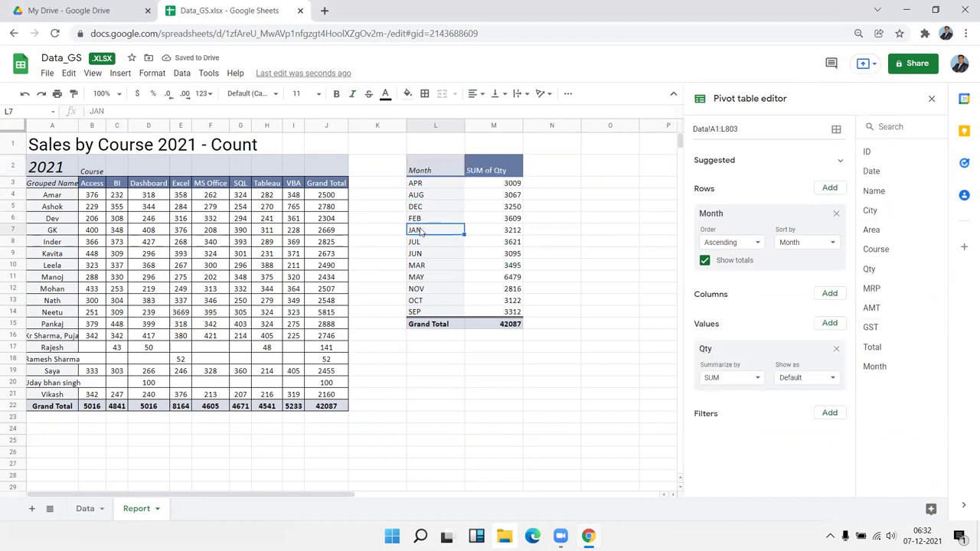
left_click_drag(422, 222, 425, 189)
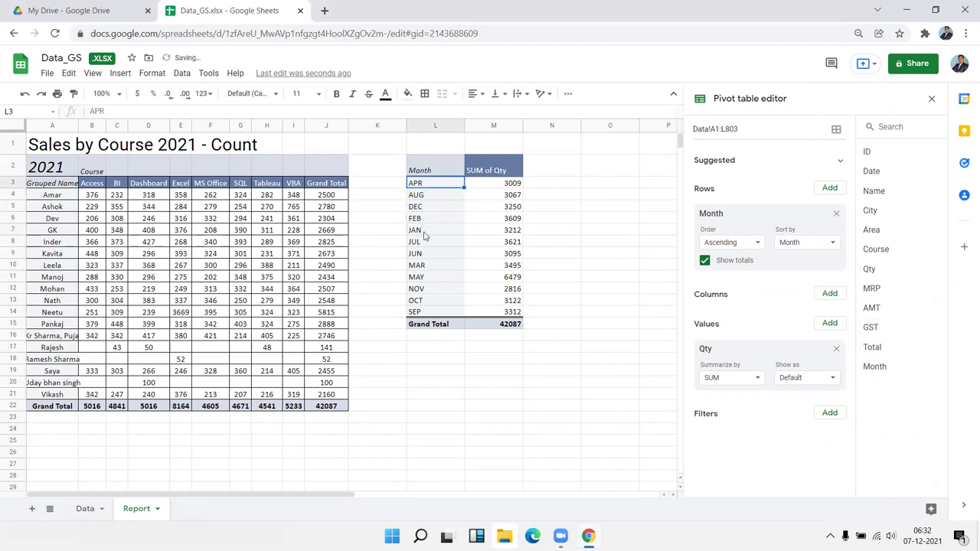
left_click(422, 256)
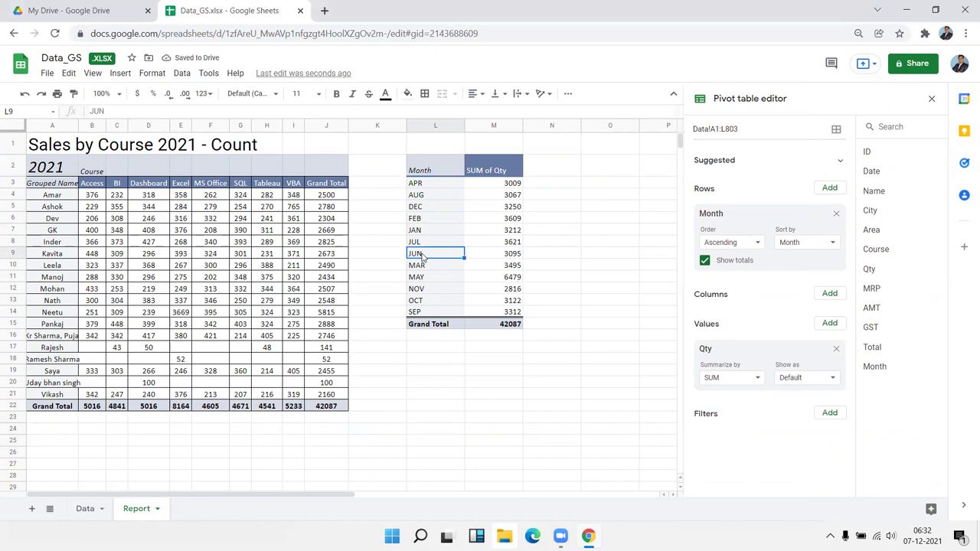
right_click(413, 188)
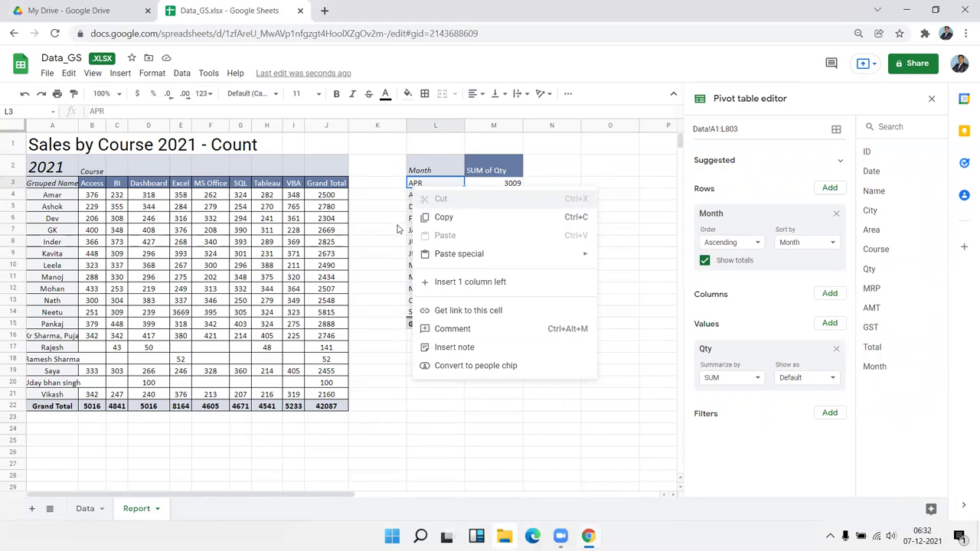
left_click(430, 162)
left_click(438, 188)
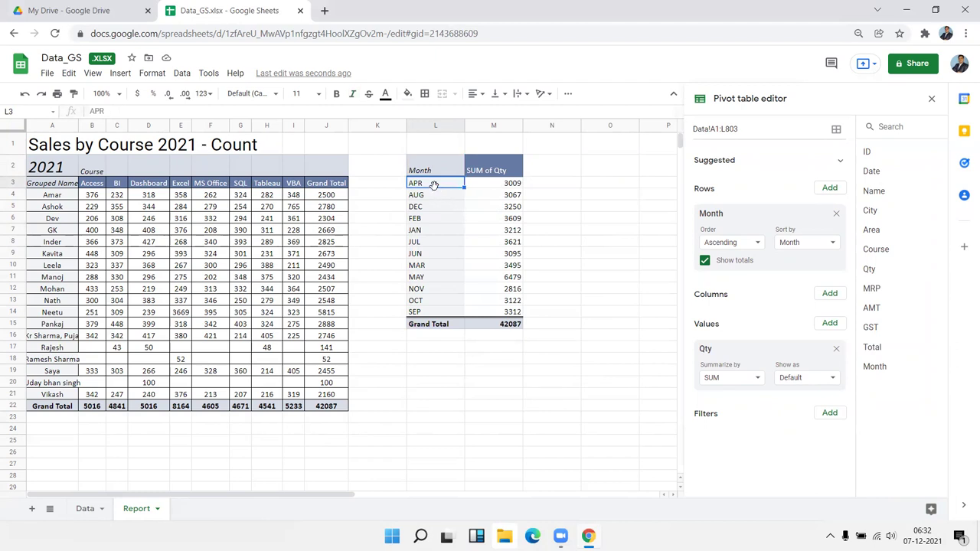
left_click(718, 243)
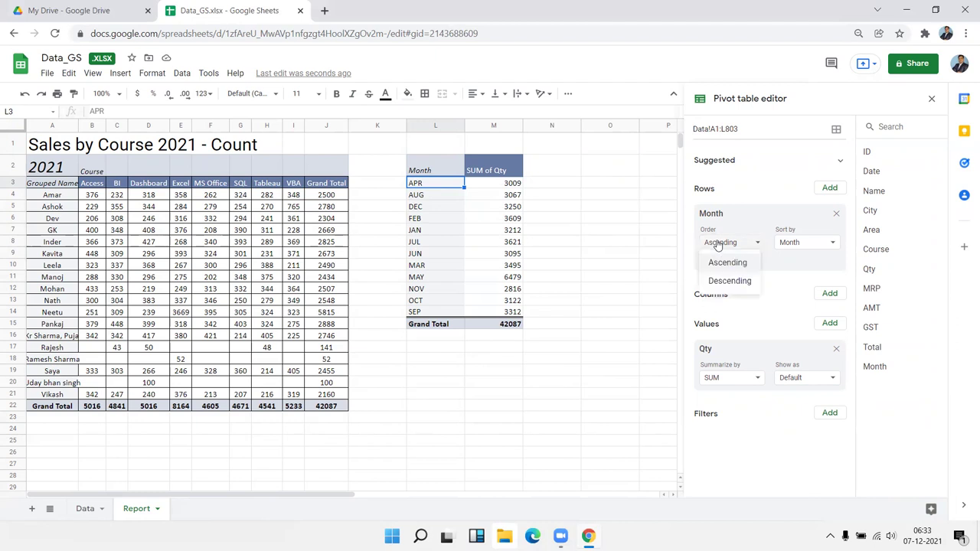
left_click(716, 281)
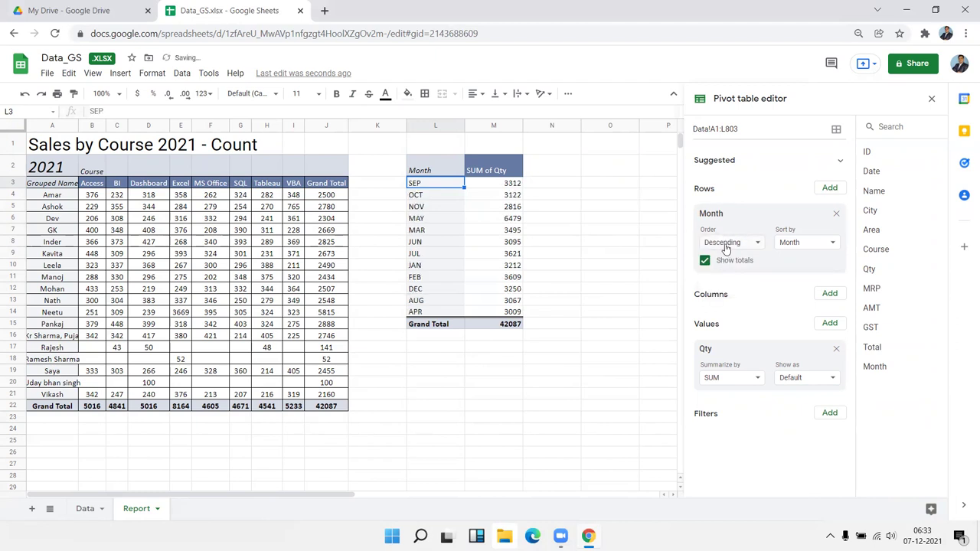
left_click(726, 244)
left_click(725, 264)
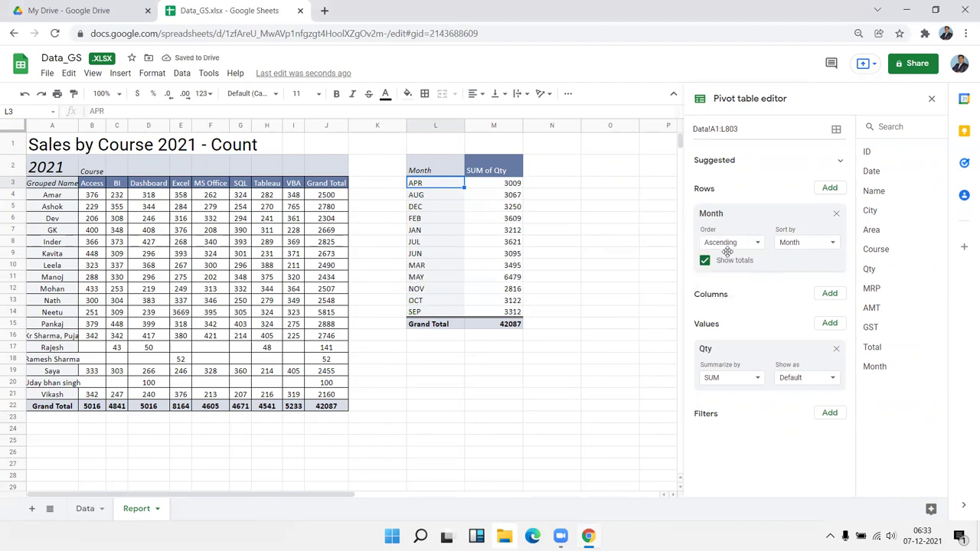
left_click(729, 244)
left_click(728, 262)
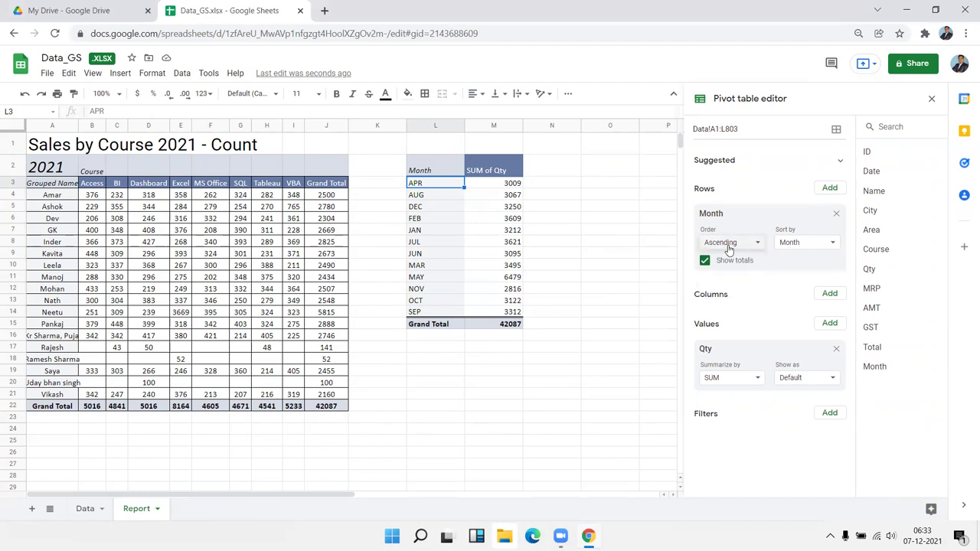
left_click(446, 220)
left_click(434, 198)
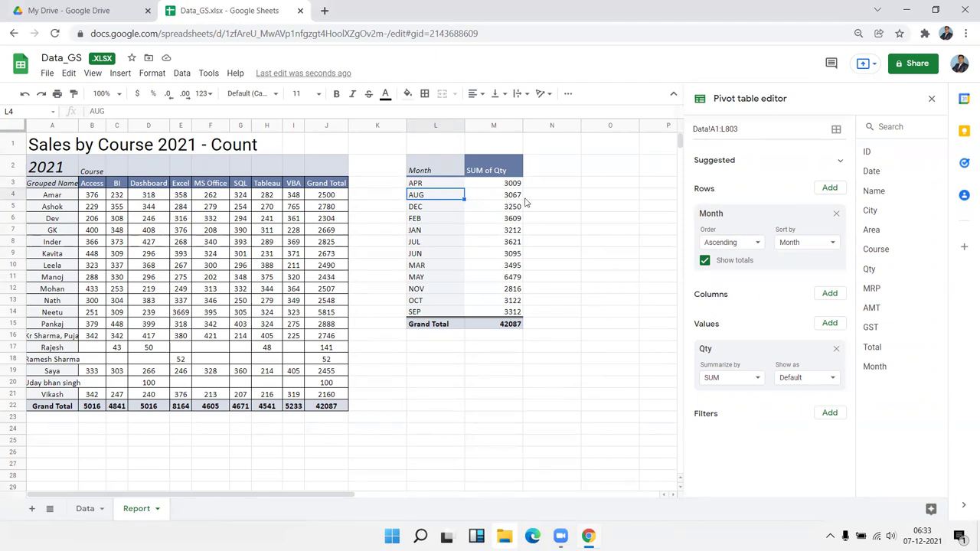
left_click(511, 186)
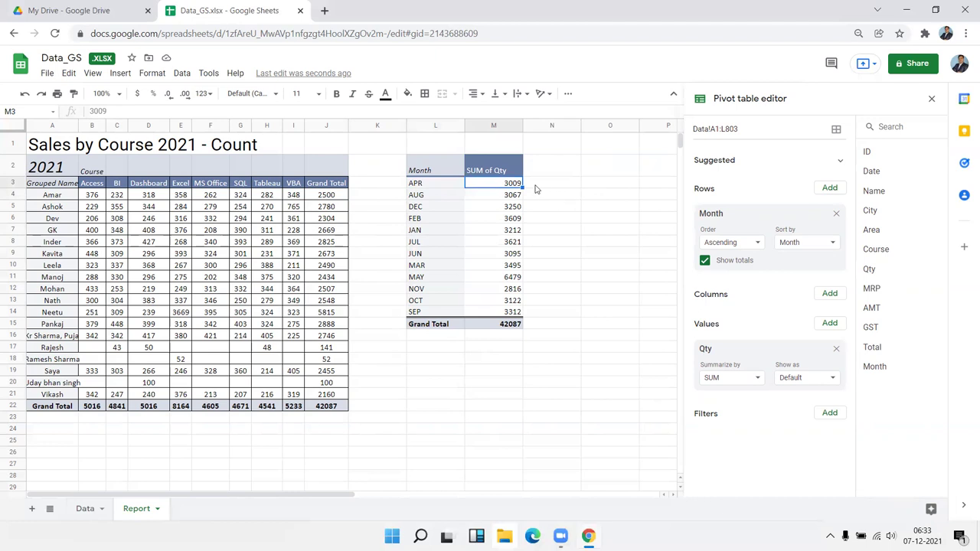
right_click(504, 185)
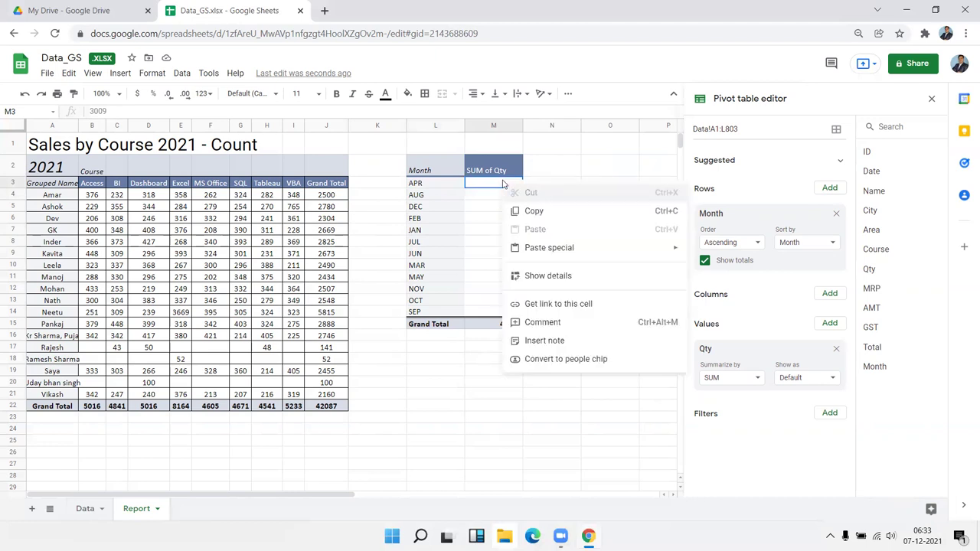
left_click(526, 283)
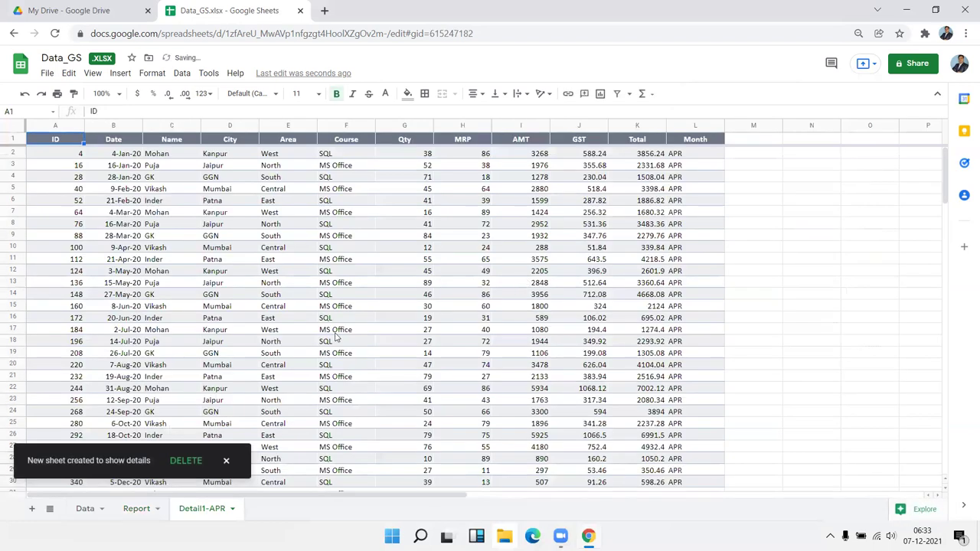
right_click(219, 511)
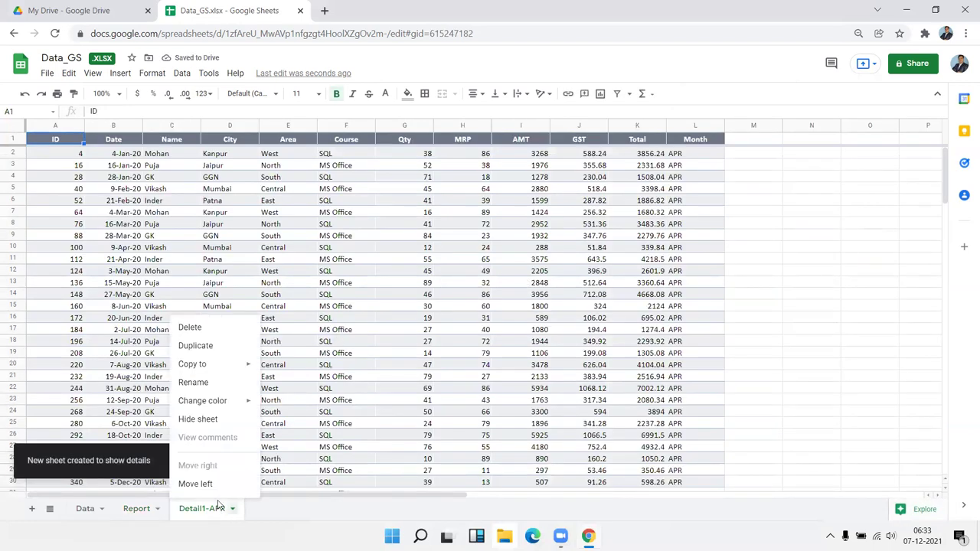
left_click(234, 329)
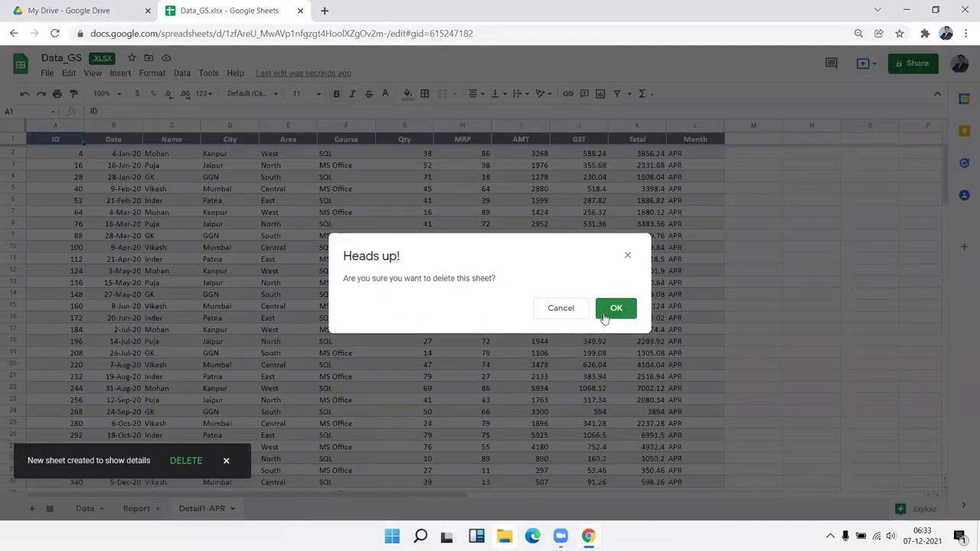
left_click(604, 318)
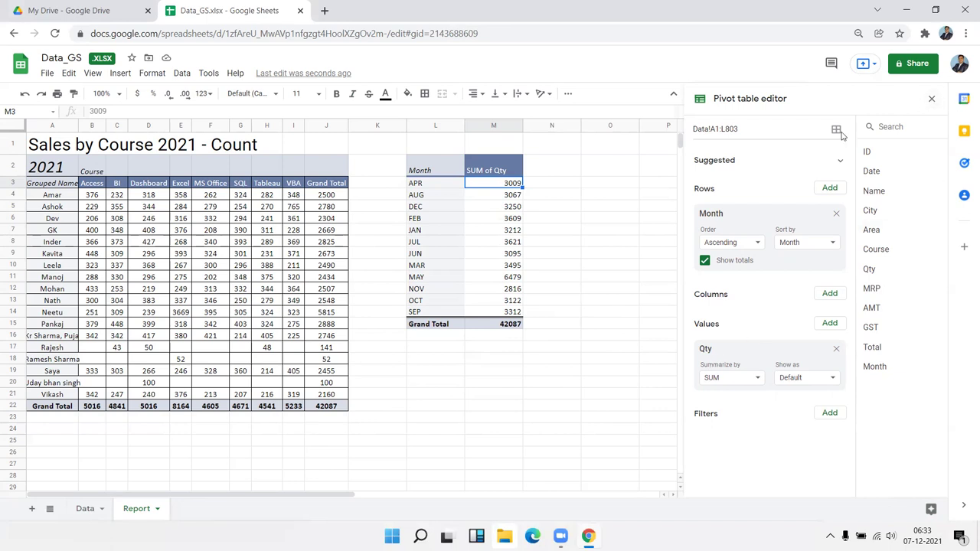
Step: Insert a line chart of SUM of Qty by Month and move it right of the course table
left_click(624, 219)
left_click(458, 209)
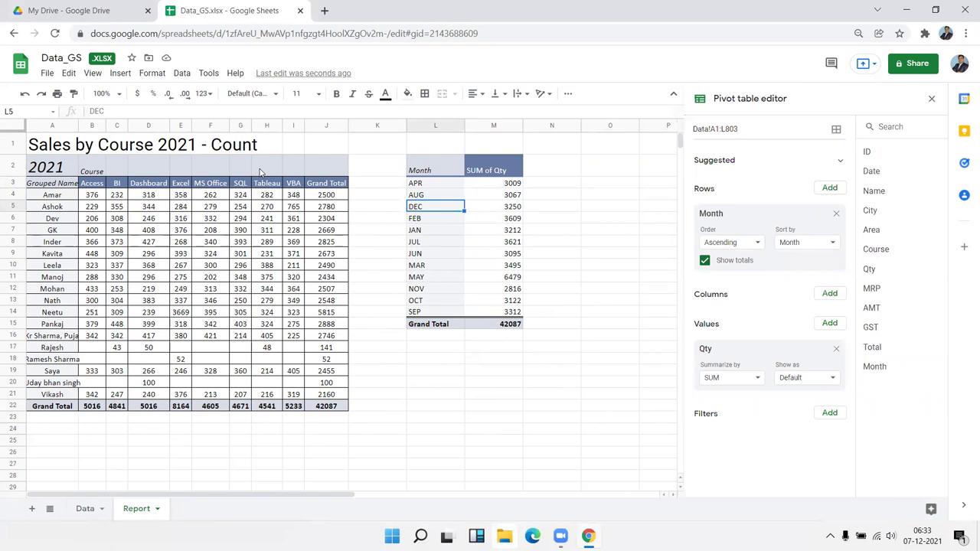
left_click(120, 73)
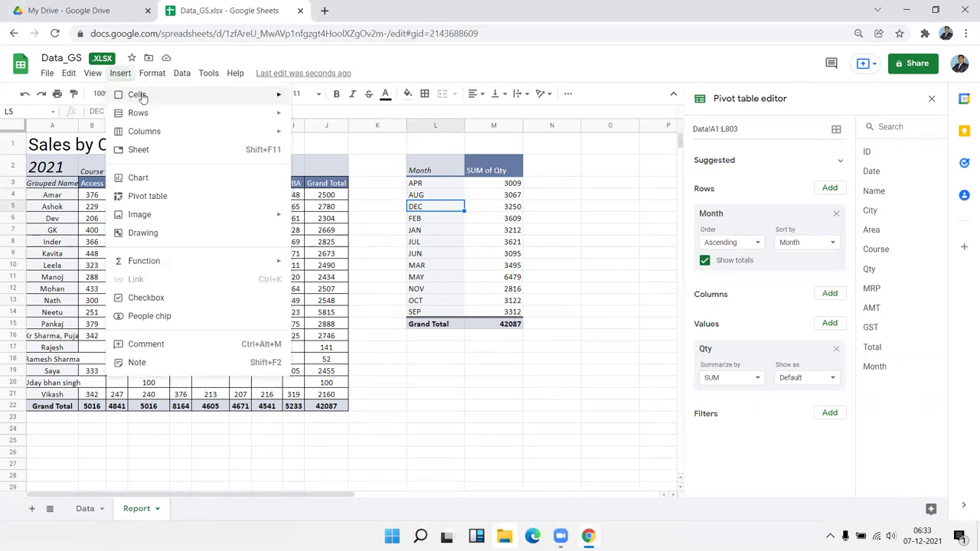
left_click(137, 180)
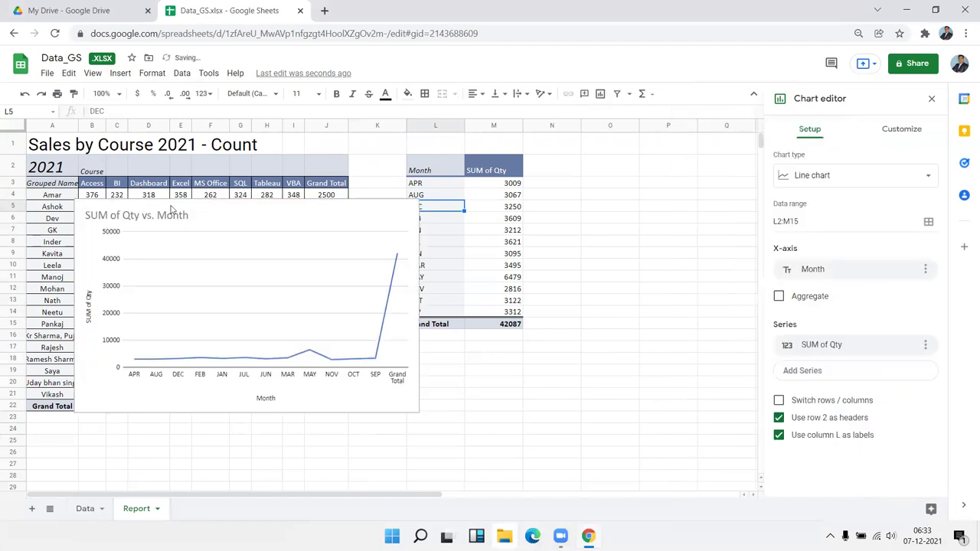
left_click(323, 207)
left_click_drag(319, 207, 622, 194)
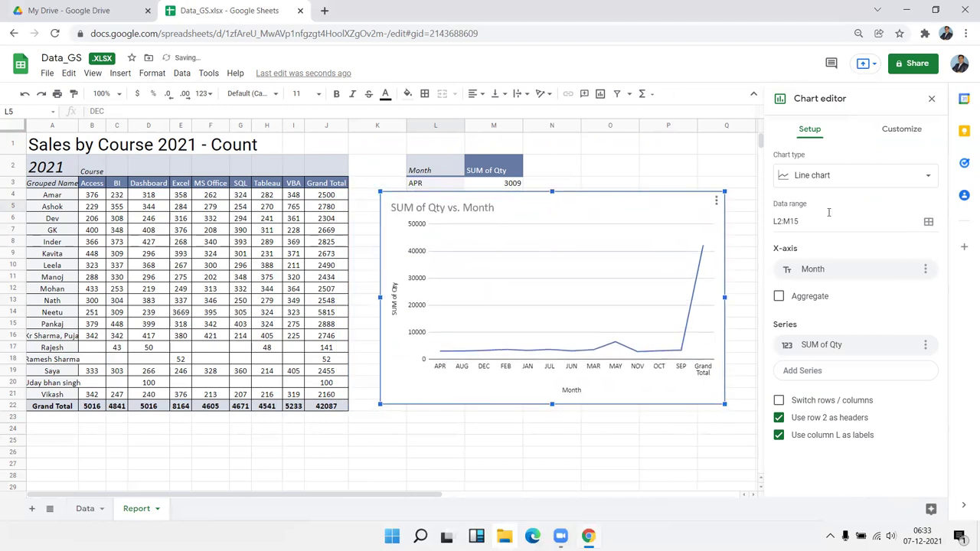
Step: Retitle the chart 'Monthly Sales Compare', fixing the misspelled word with a spelling suggestion
left_click(475, 216)
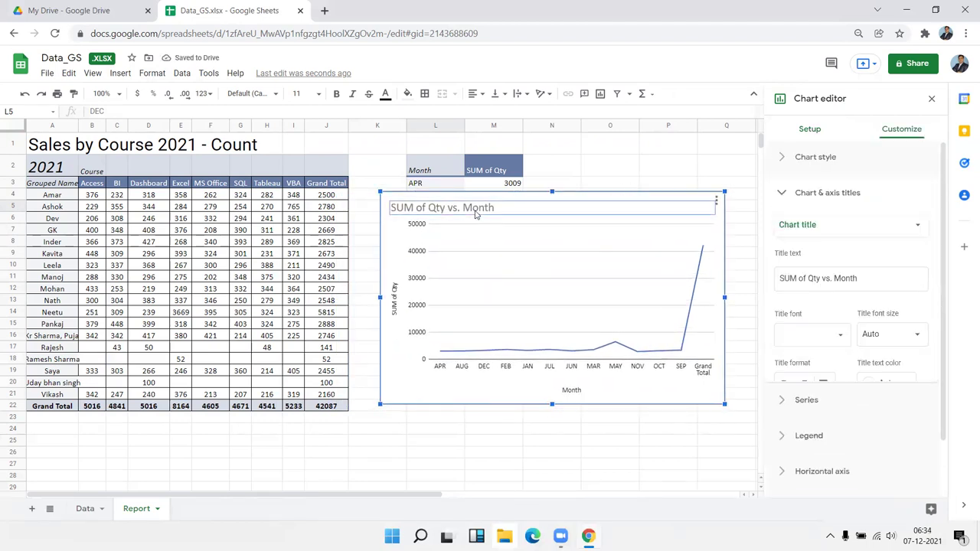
left_click_drag(868, 278, 758, 272)
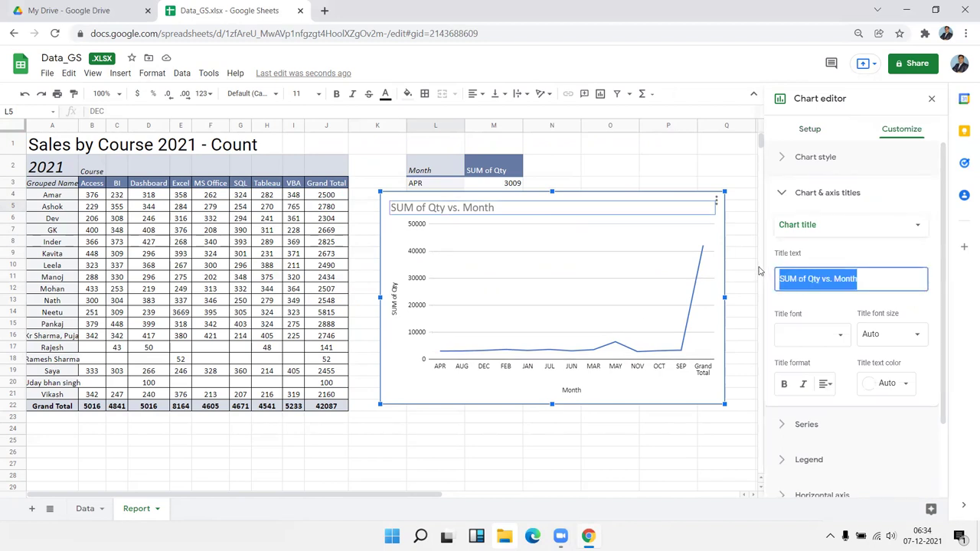
type("Month")
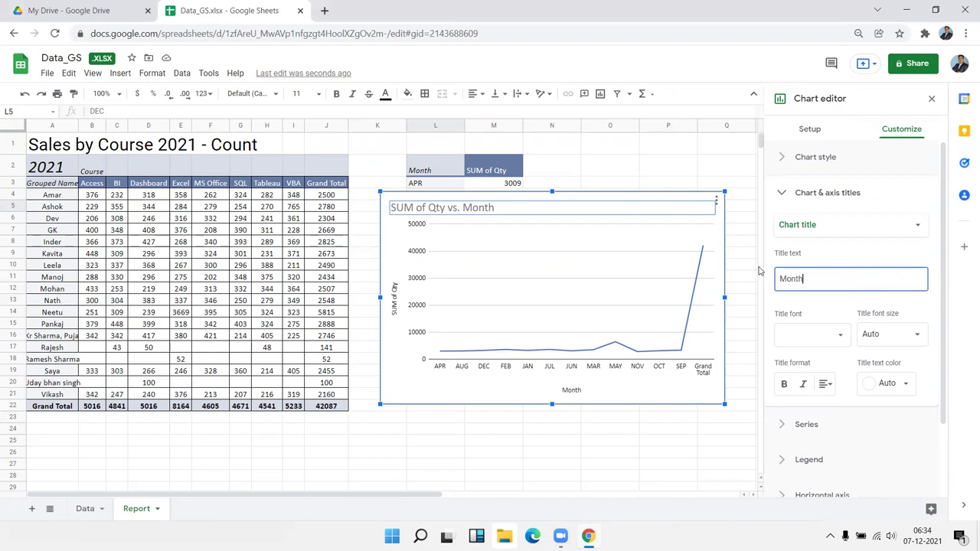
type("ly Sales C")
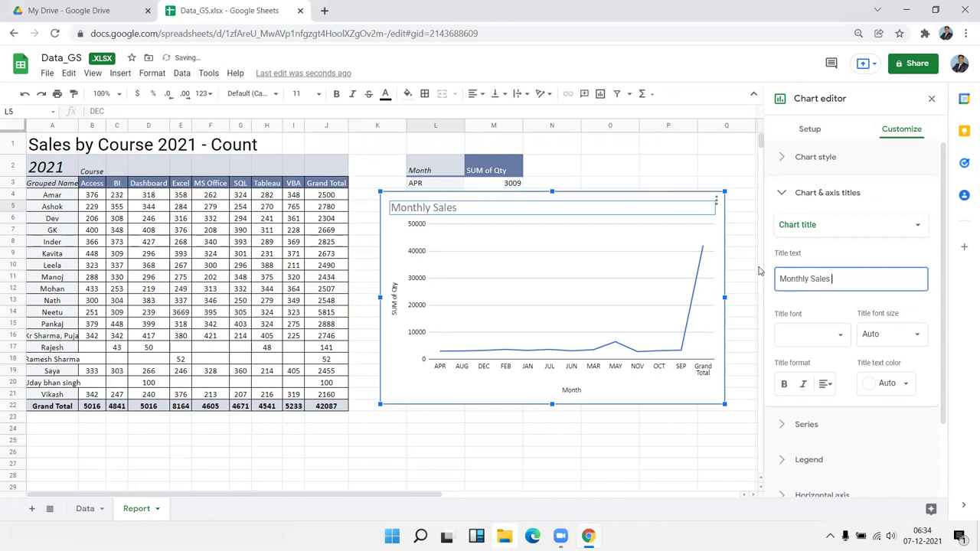
type("om")
type("pl")
right_click(848, 281)
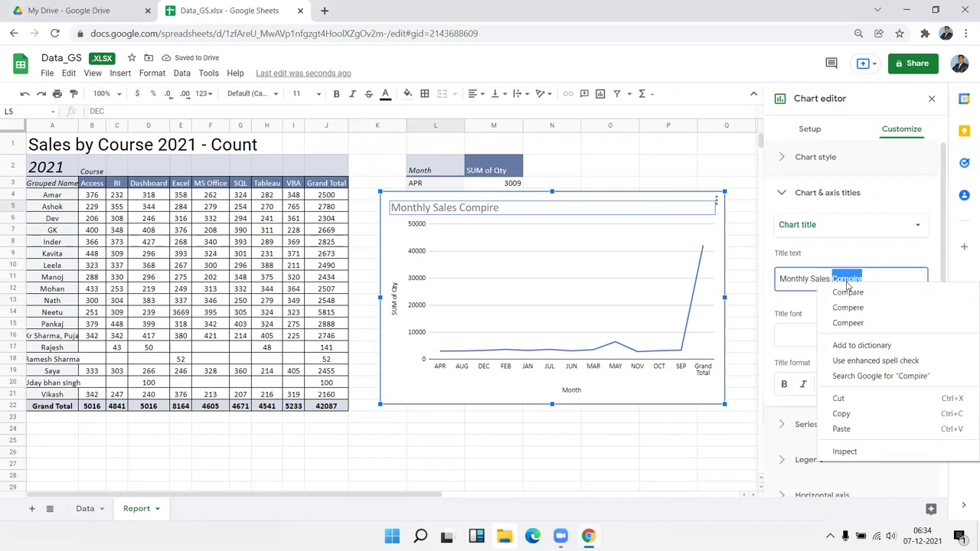
left_click(848, 291)
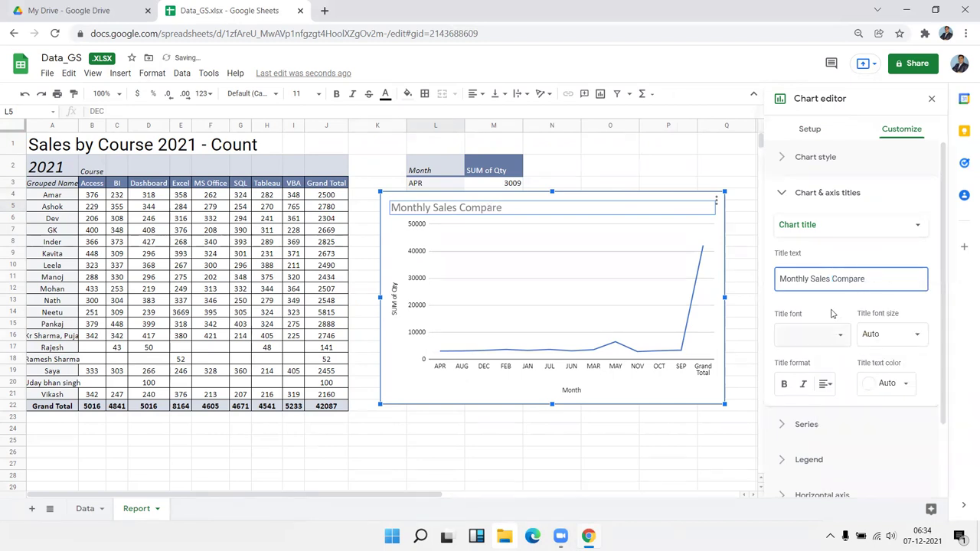
left_click(412, 368)
Step: Change the monthly Qty chart to a column chart and drag it over the course table
left_click(818, 158)
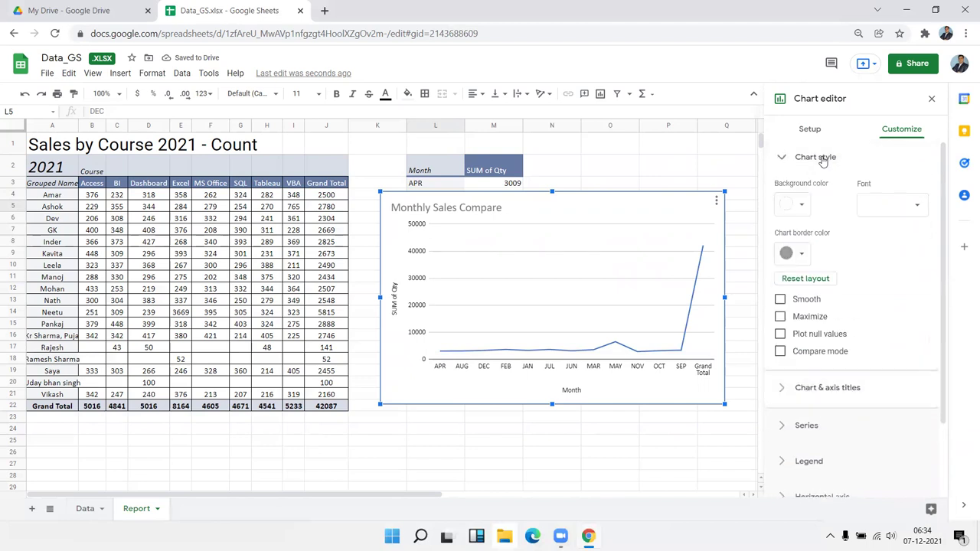
left_click(812, 132)
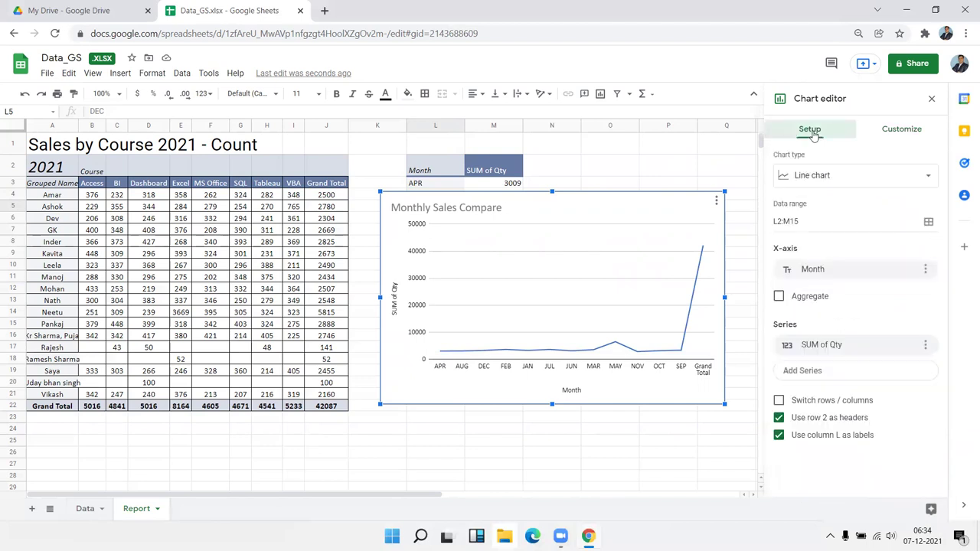
left_click(813, 178)
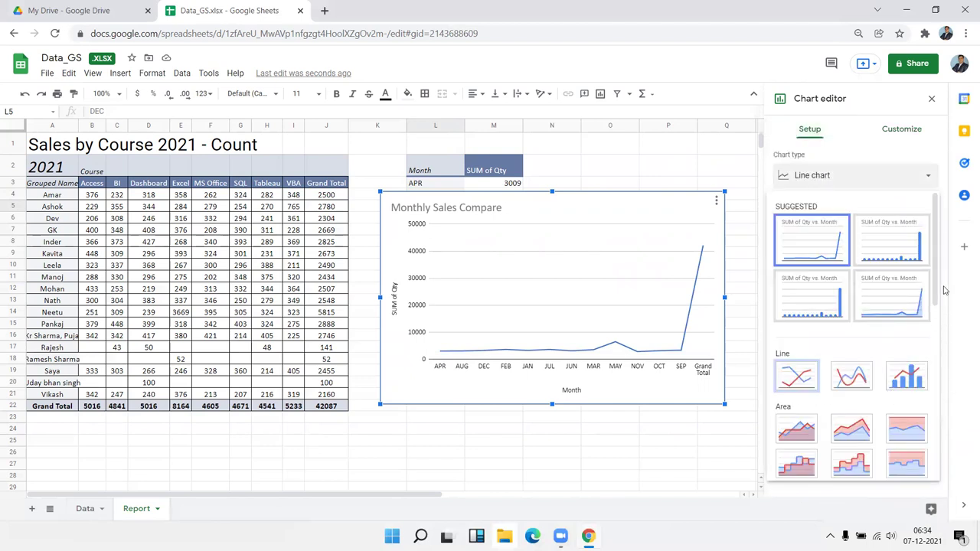
left_click(910, 260)
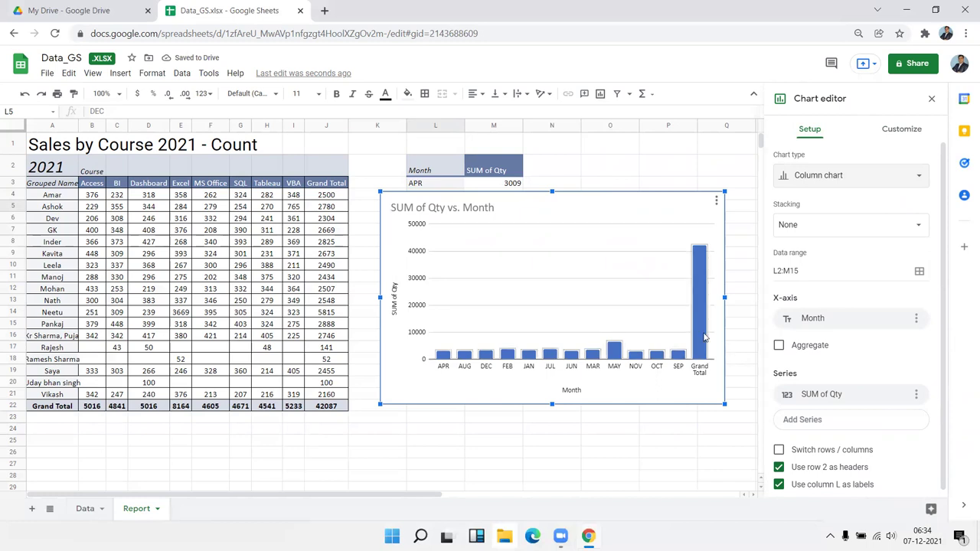
mouse_move(702, 398)
left_mouse_down()
mouse_move(344, 353)
mouse_move(355, 355)
left_mouse_up()
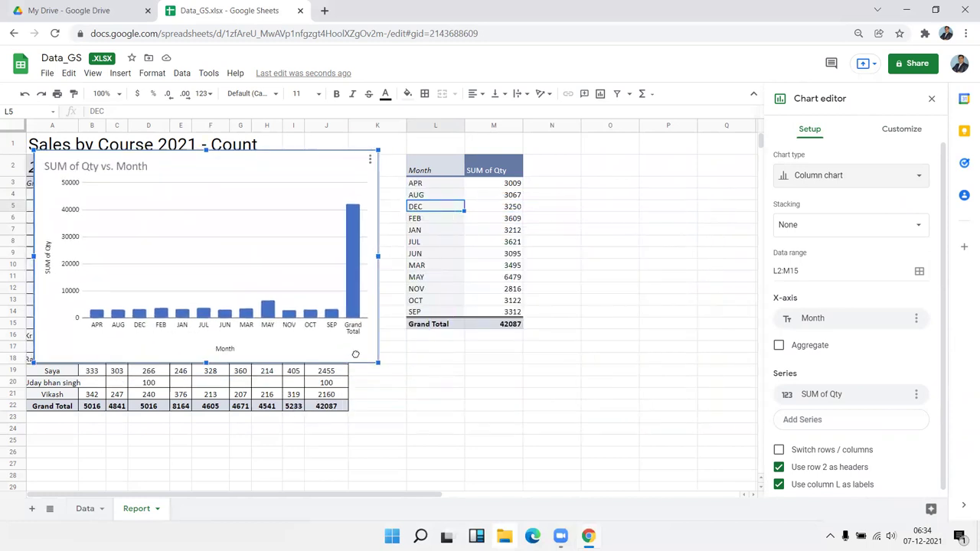
left_click(470, 307)
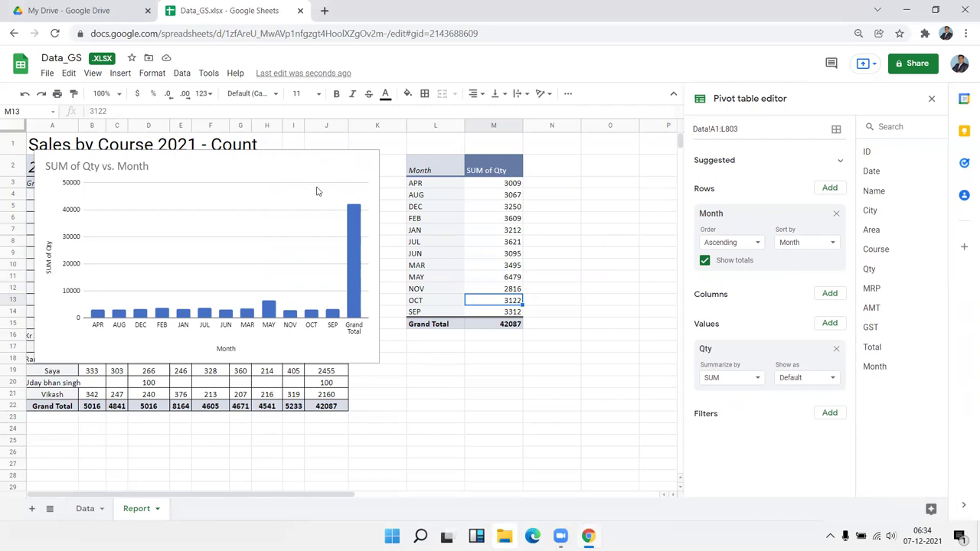
left_click(499, 385)
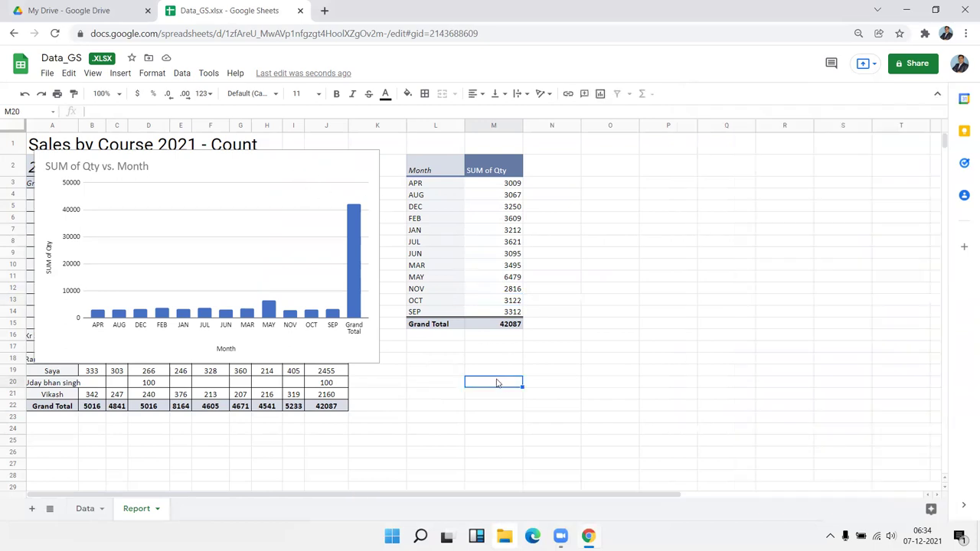
left_click(119, 73)
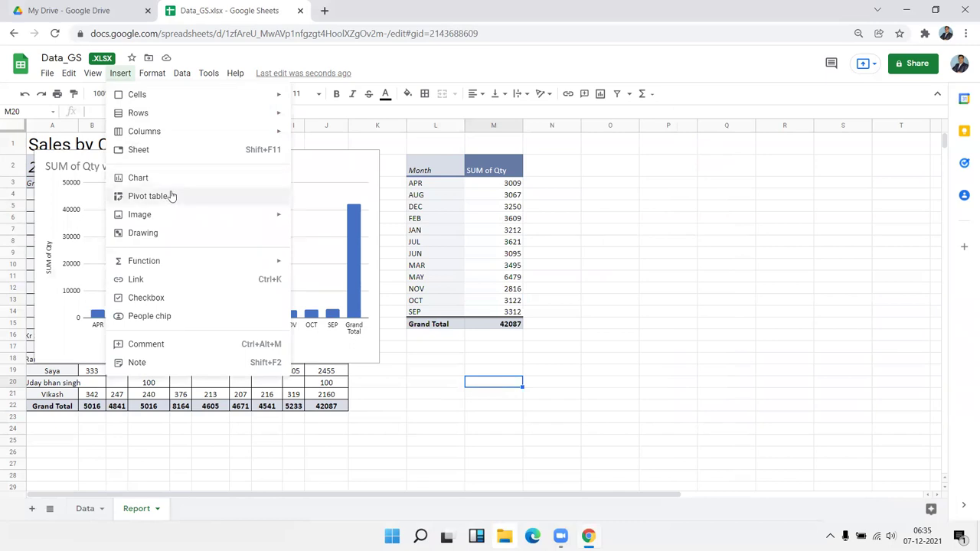
left_click(468, 266)
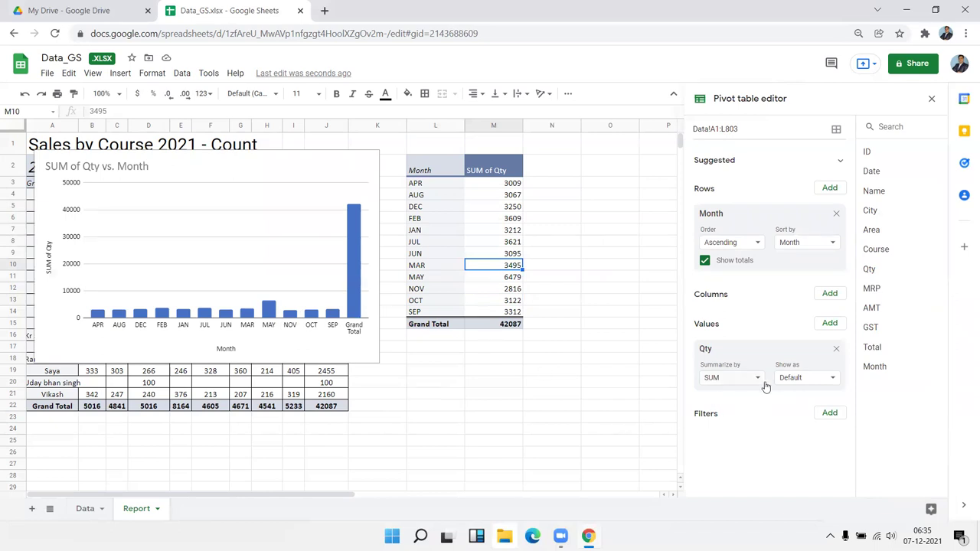
left_click(804, 387)
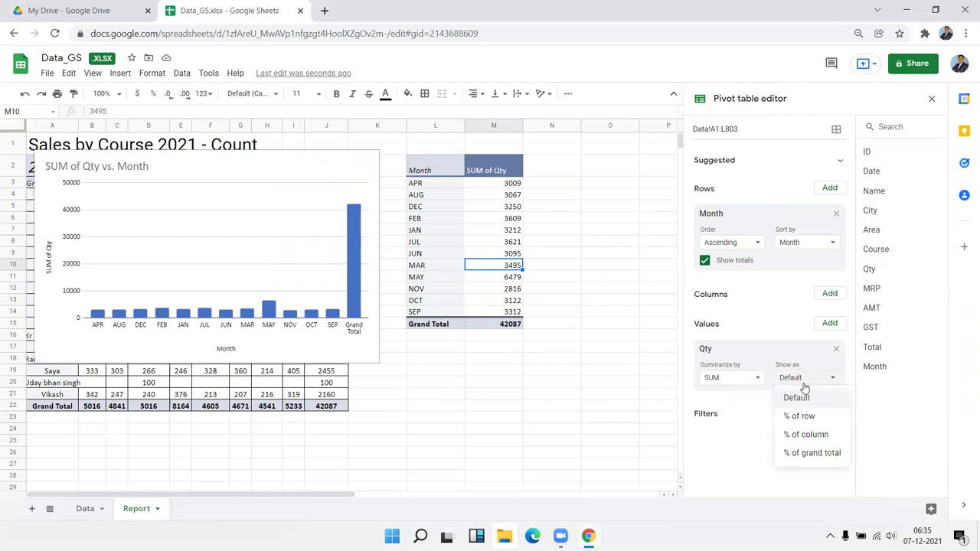
left_click(804, 387)
left_click(740, 383)
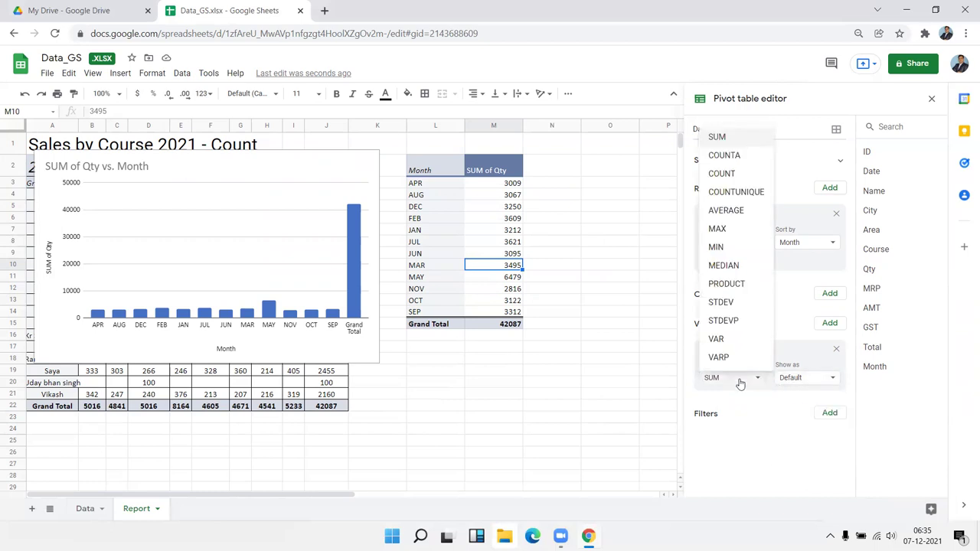
left_click(740, 383)
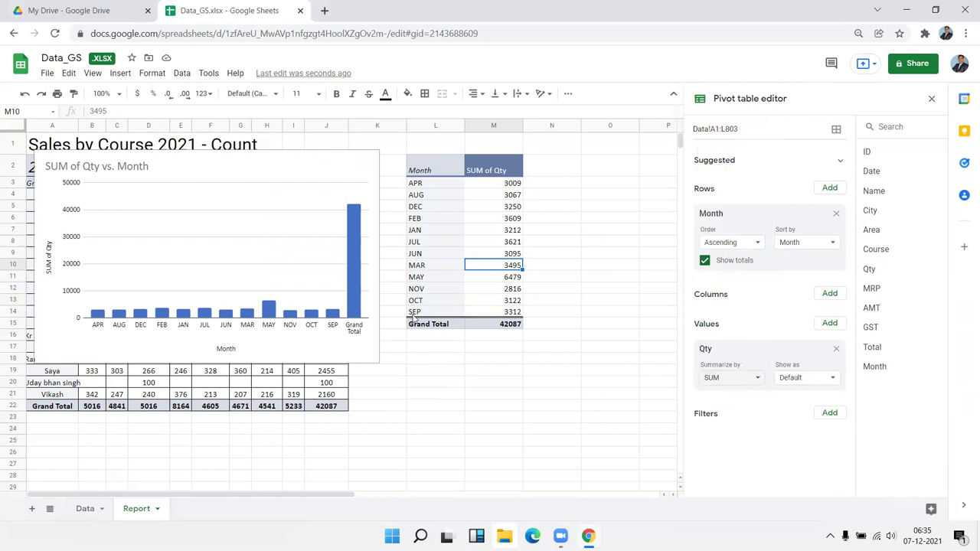
right_click(441, 245)
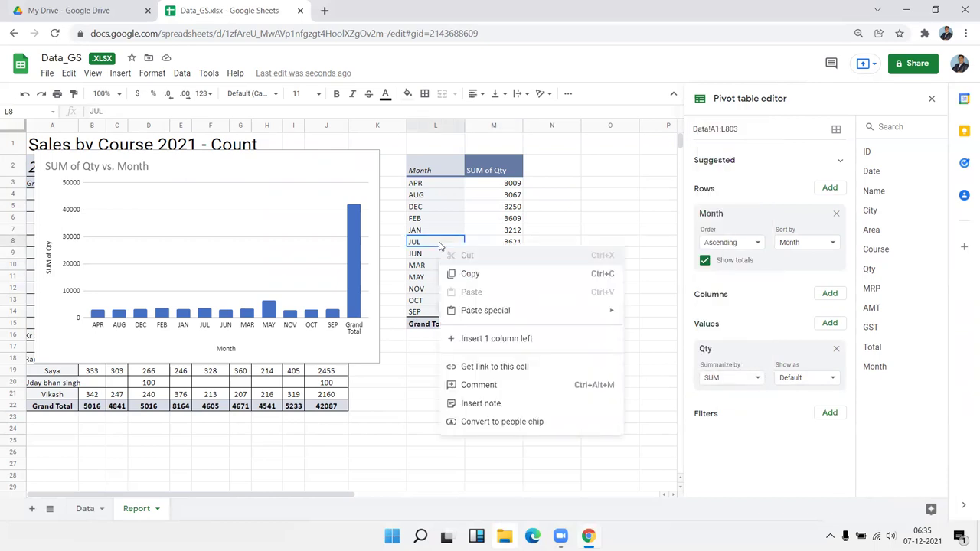
mouse_move(521, 320)
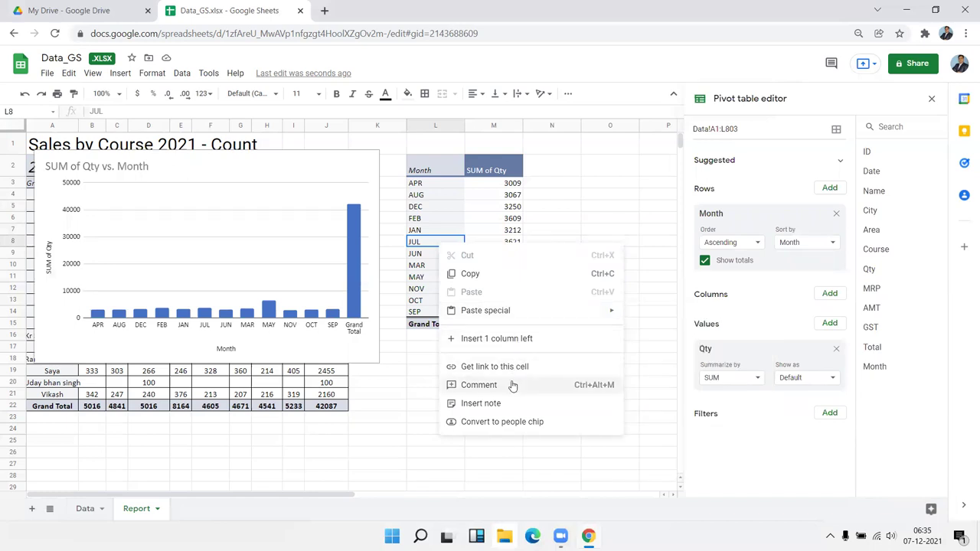
left_click(490, 207)
right_click(509, 207)
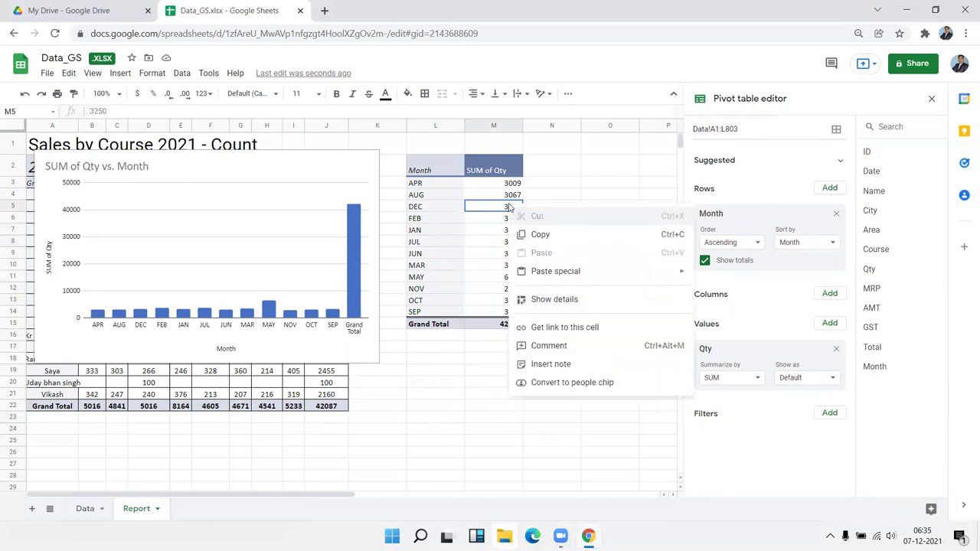
left_click(479, 327)
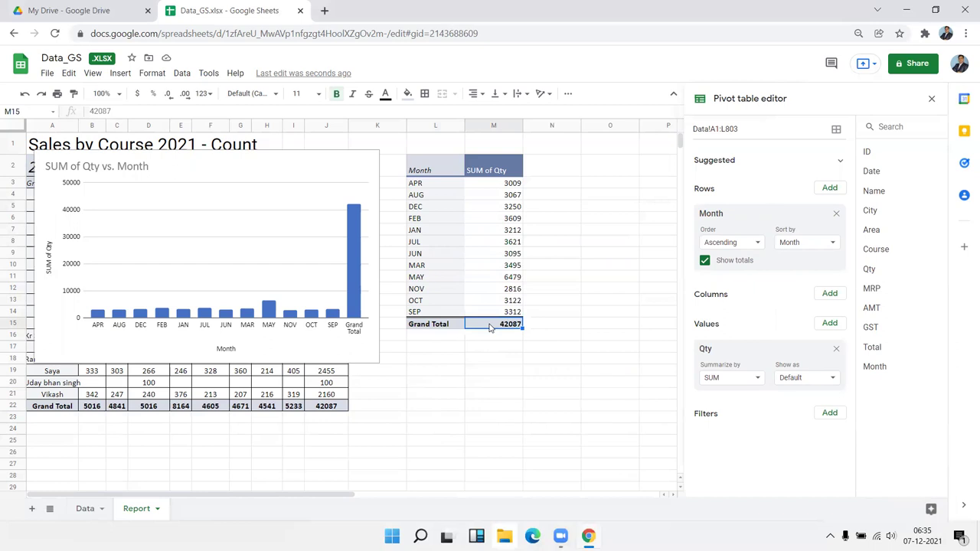
right_click(490, 327)
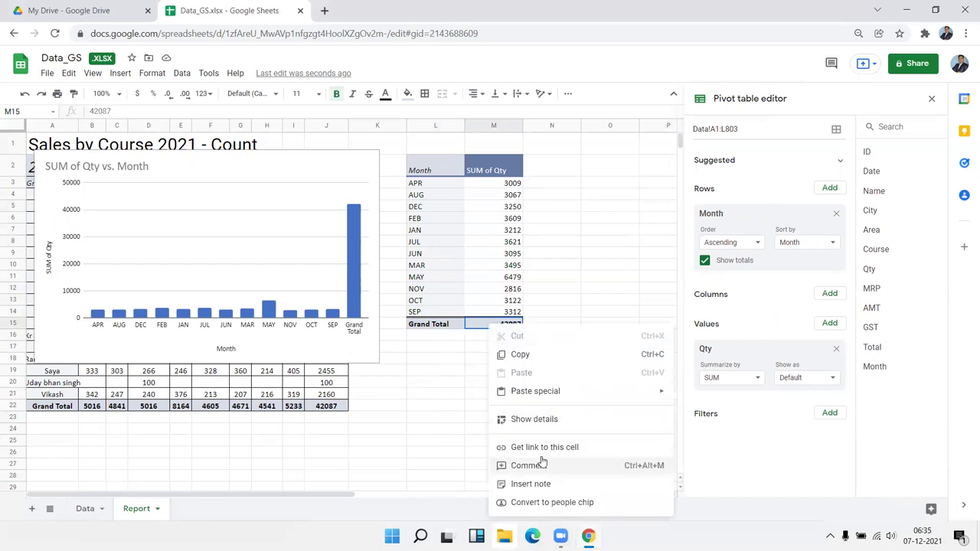
left_click(327, 358)
Step: Delete the old chart and select the month data L2:M14, excluding the Grand Total
key("Delete")
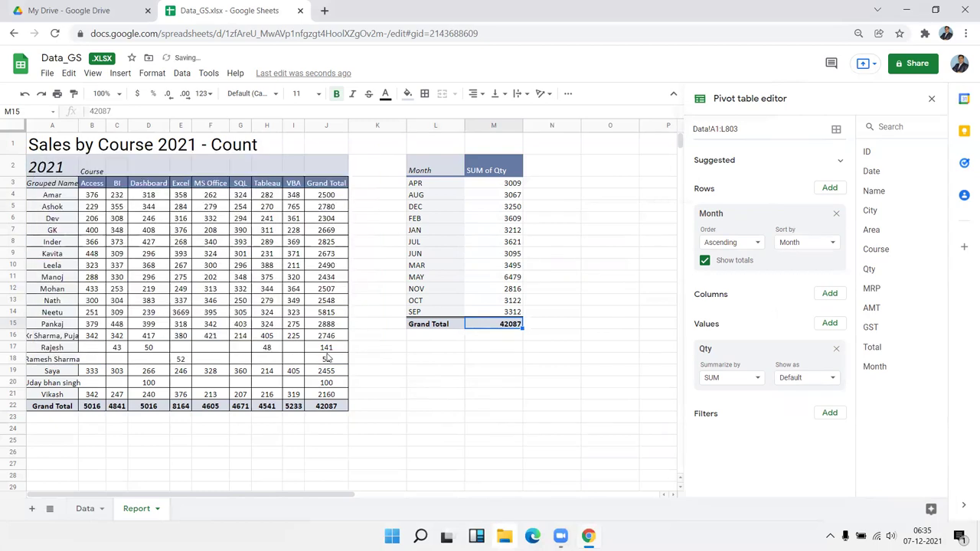
left_click(428, 175)
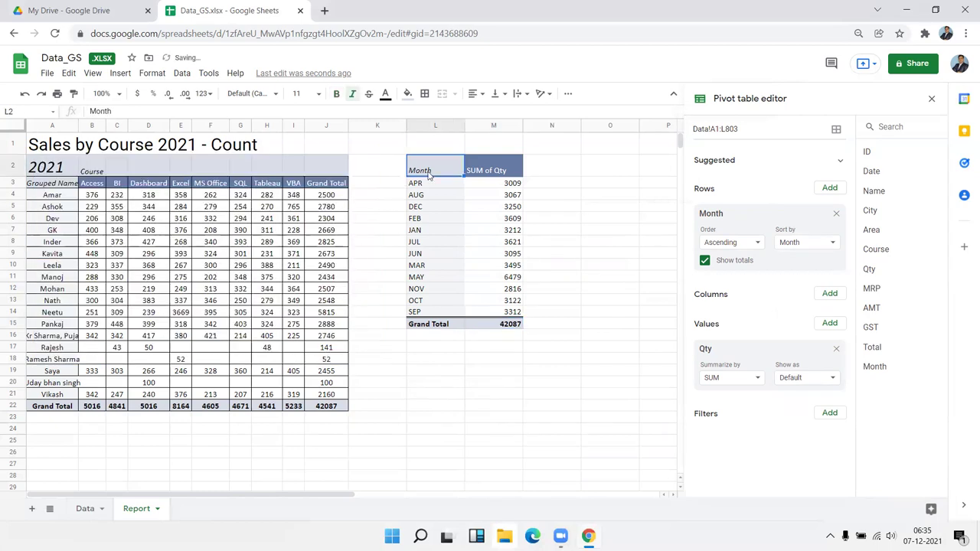
key("shift+Down")
key("shift+Down")
key("shift+Down")
key("shift+Down")
key("shift+Down")
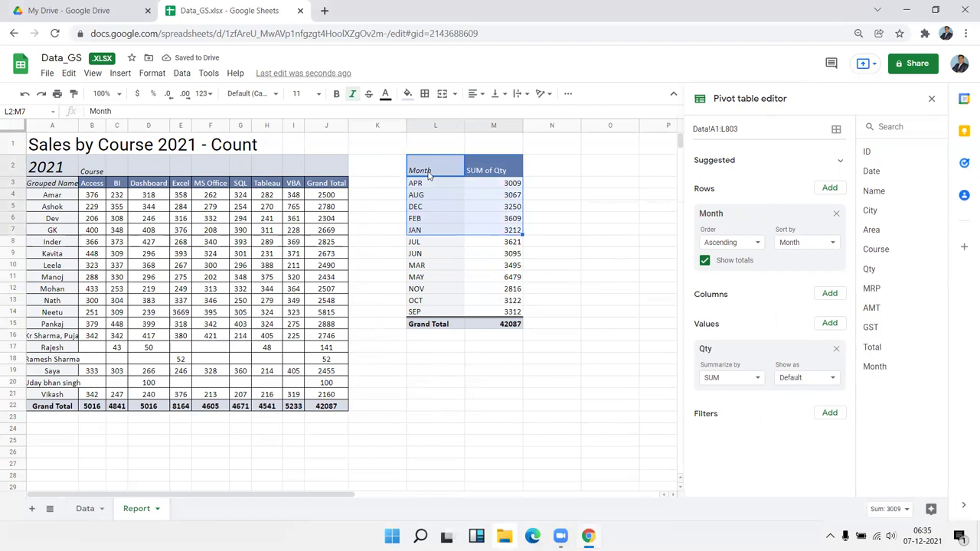
key("shift+Down")
key("shift+Down")
key("shift+Down")
key("shift+Down")
key("shift+Down")
key("shift+Down")
key("shift+Down")
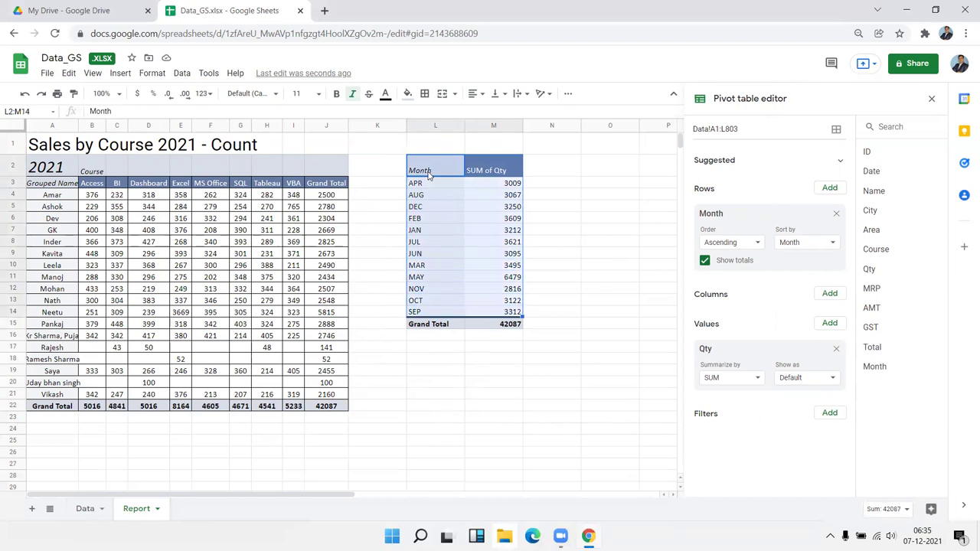
Step: Insert a column chart from the selected monthly Qty data
left_click(120, 73)
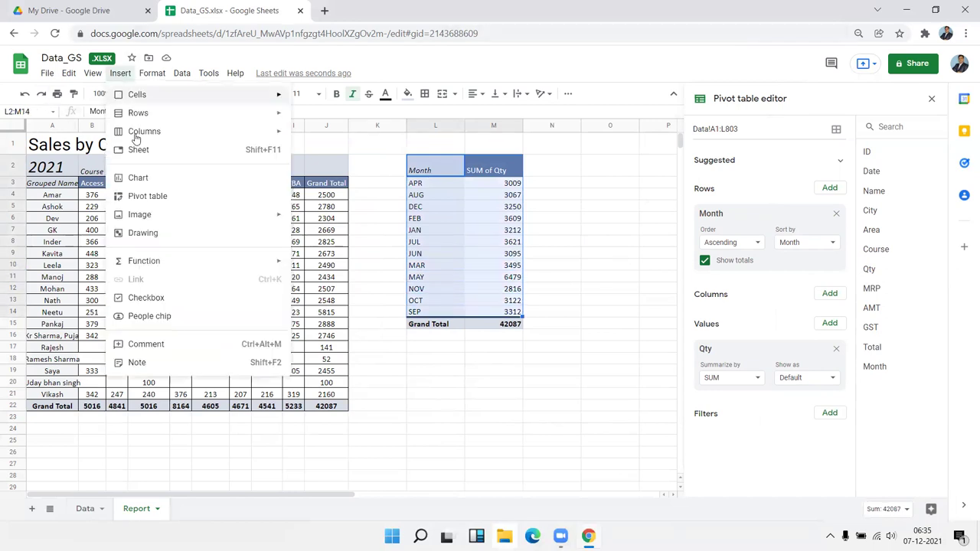
left_click(146, 178)
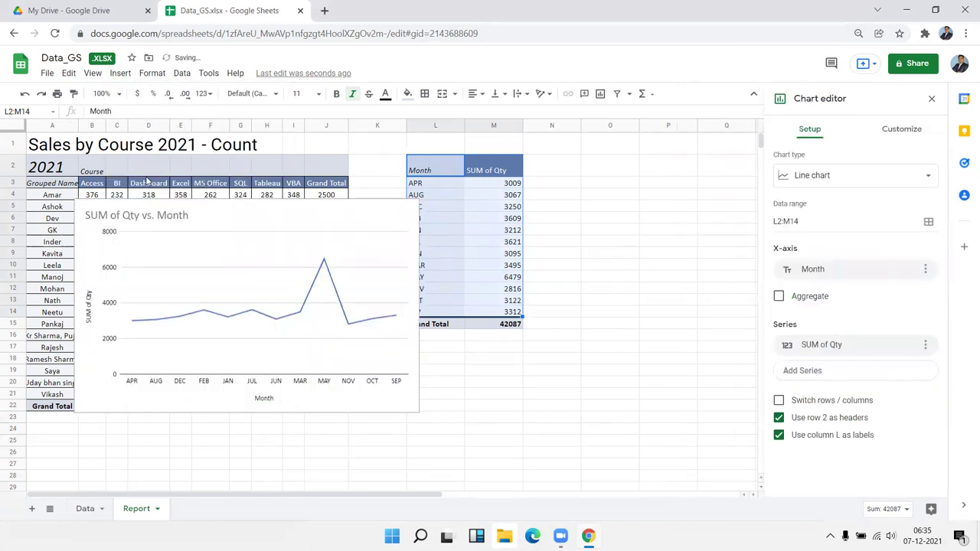
left_click(845, 180)
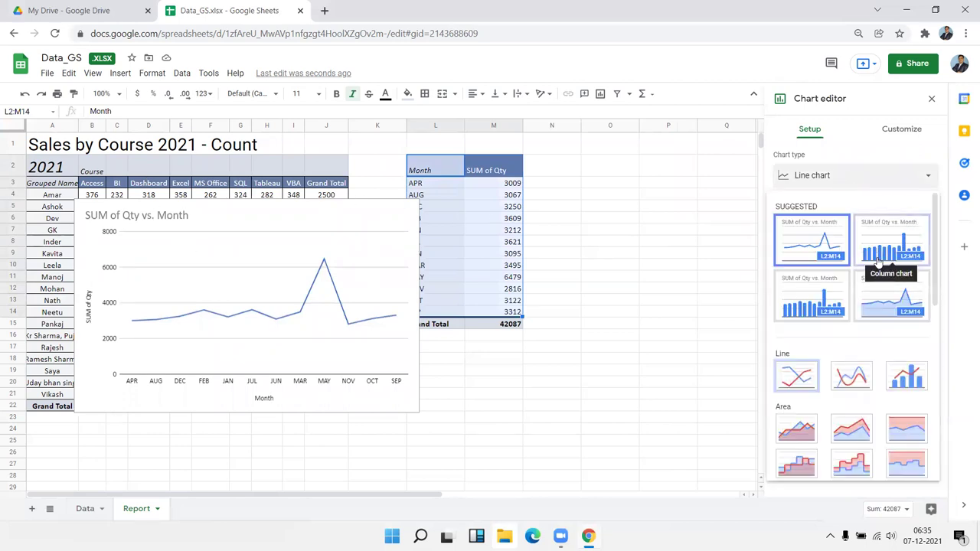
left_click(878, 262)
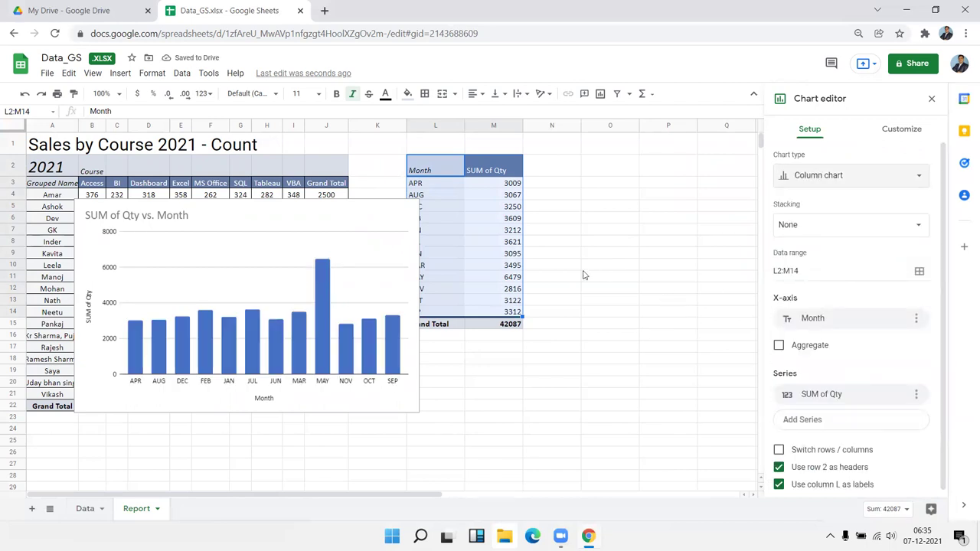
left_click(888, 134)
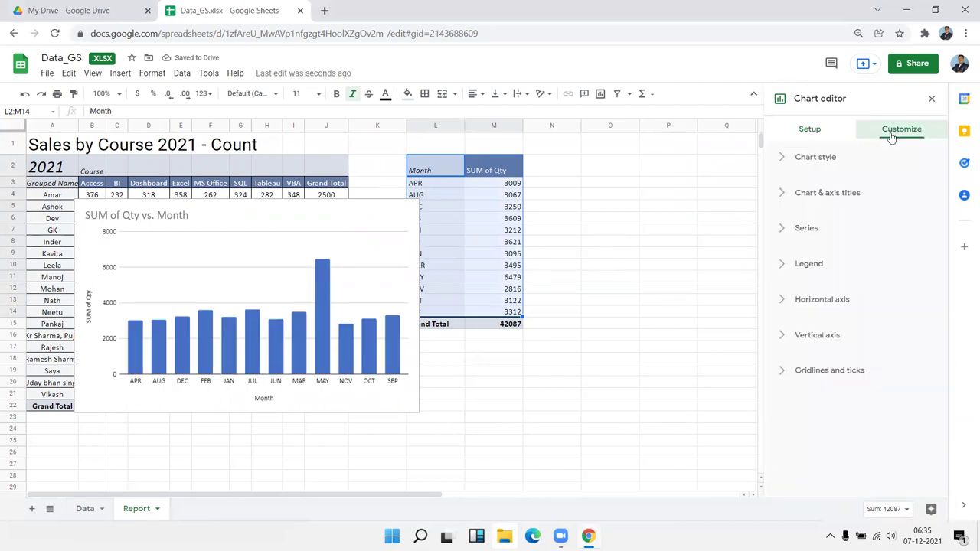
Step: Give the chart a light grey background and look over the border colour choices
left_click(849, 167)
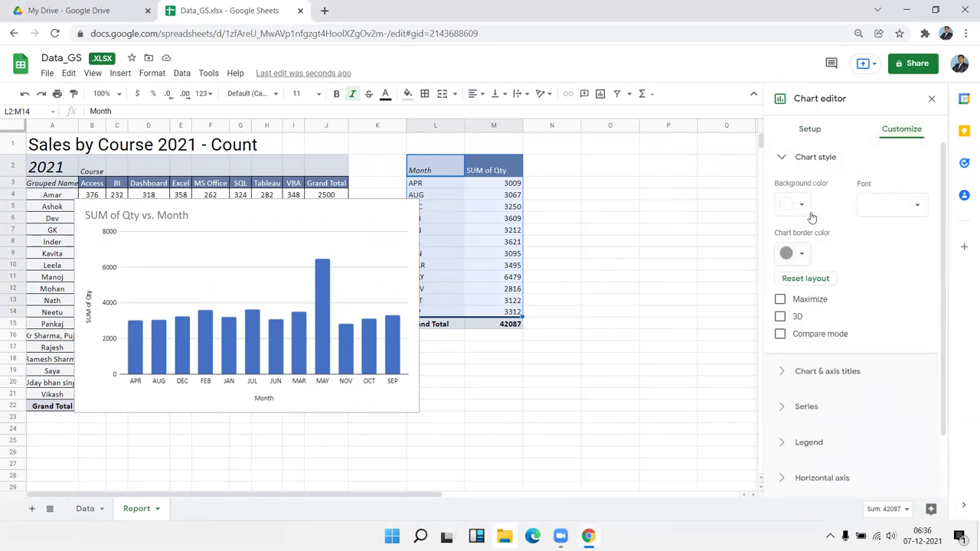
left_click(809, 216)
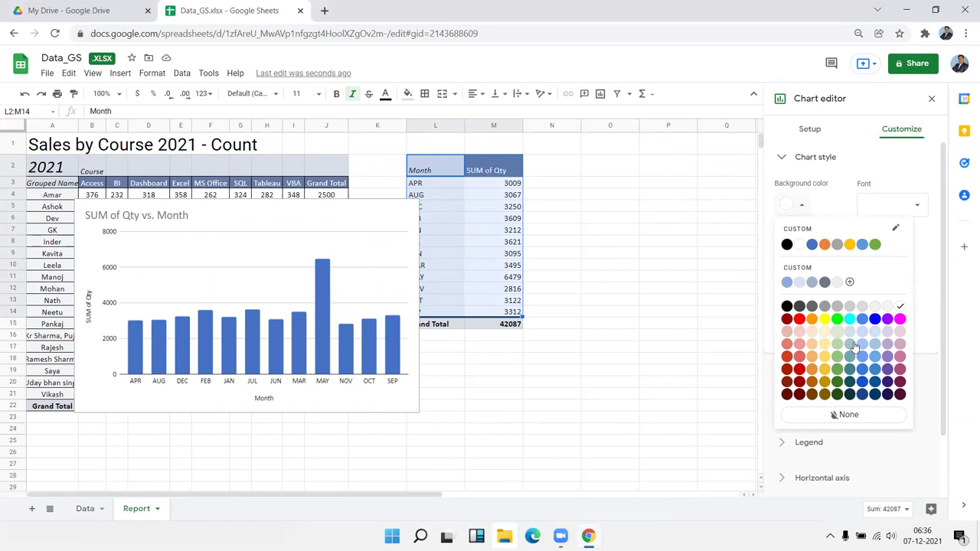
left_click(887, 308)
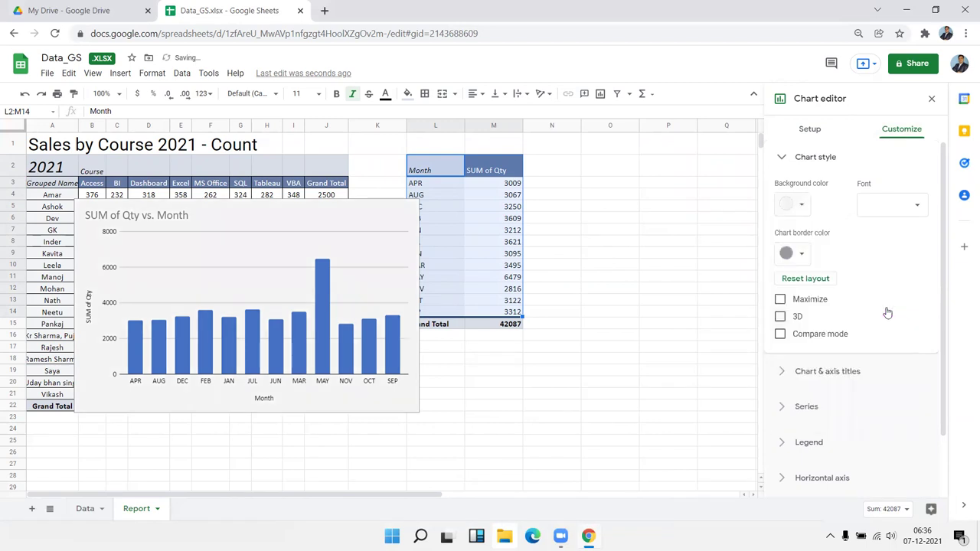
left_click(803, 255)
left_click(802, 255)
scroll(871, 404, "down", 1)
scroll(871, 398, "up", 1)
Step: Show the chart's Setup options with the monthly Qty chart selected
left_click(800, 141)
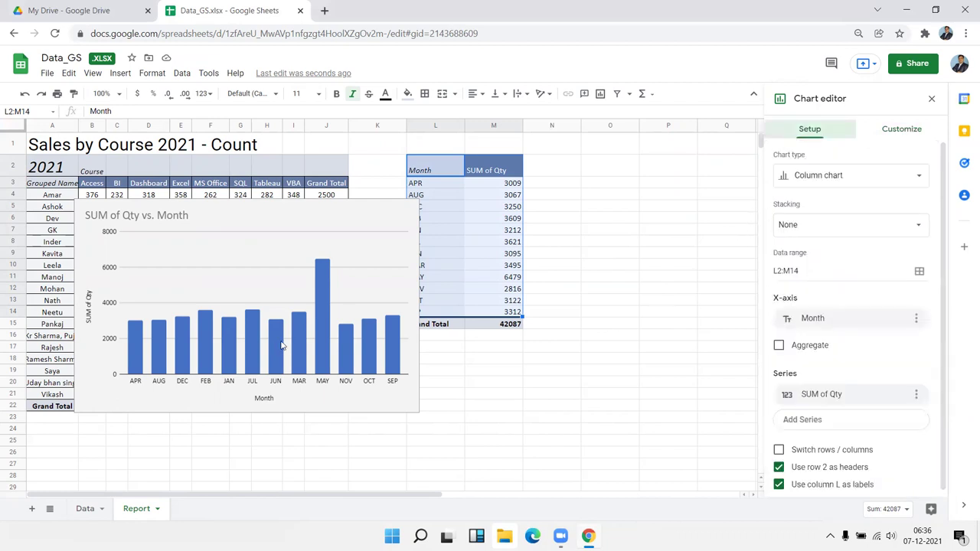
left_click(373, 217)
left_click(383, 273)
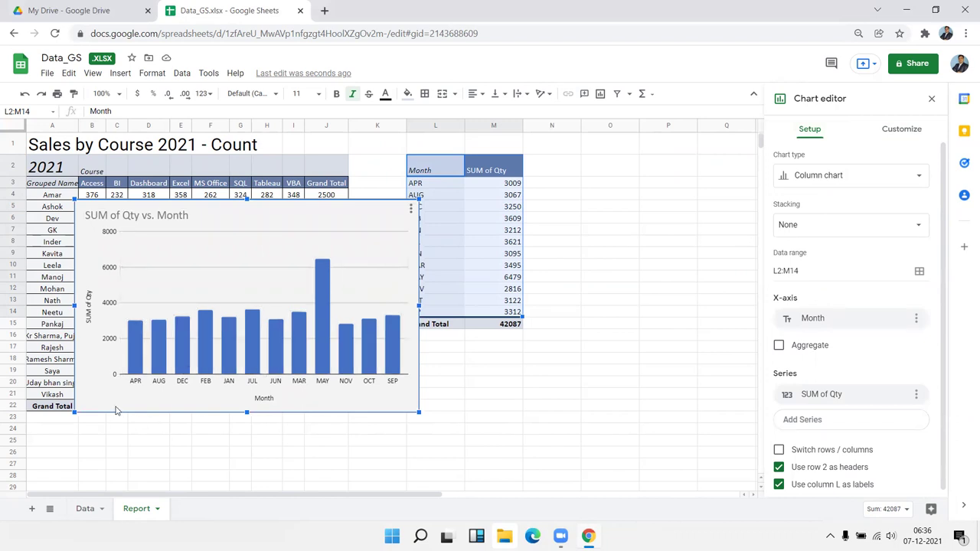
Step: Move the chart over columns K–O and retitle it 'Monthly Sales Report 2021'
mouse_move(113, 408)
left_mouse_down()
mouse_move(397, 347)
mouse_move(373, 328)
left_mouse_up()
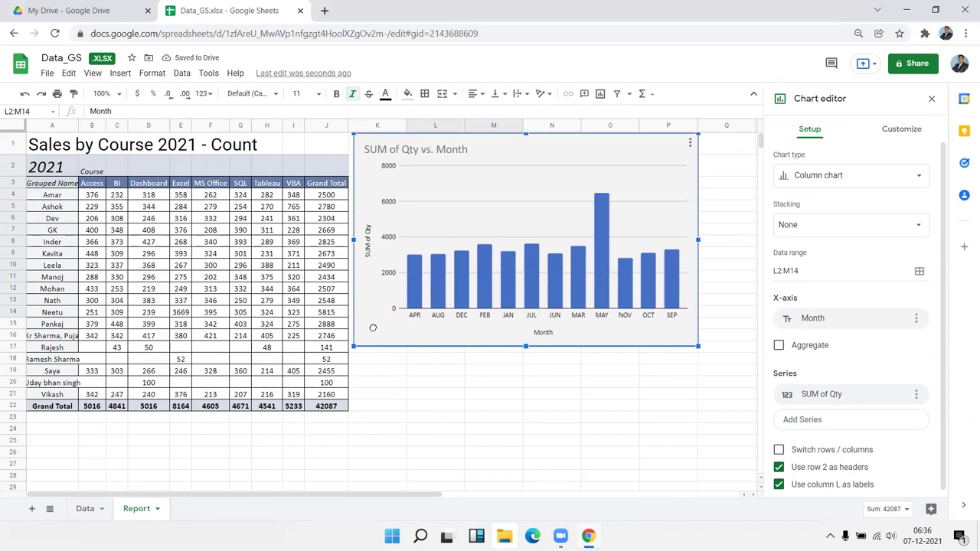
left_click(894, 132)
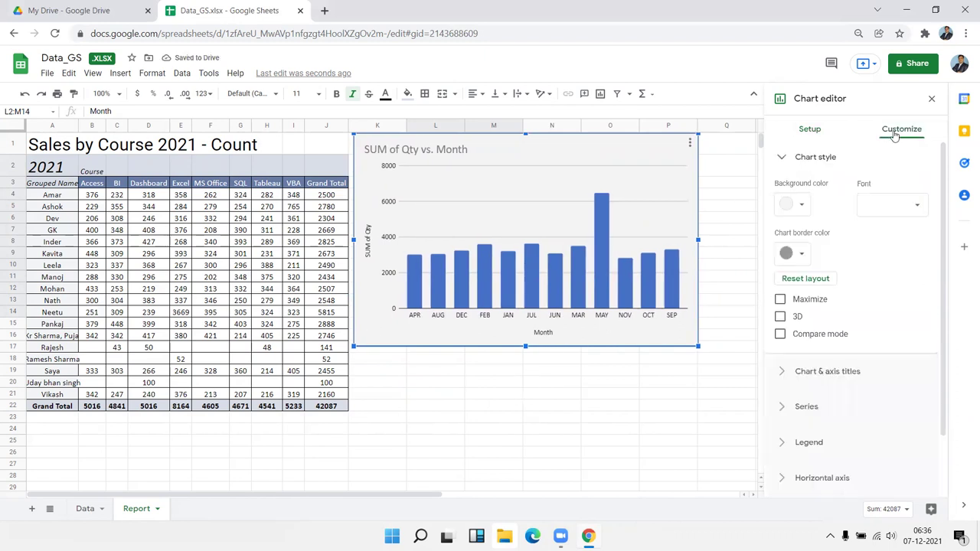
left_click(434, 148)
left_click(858, 281)
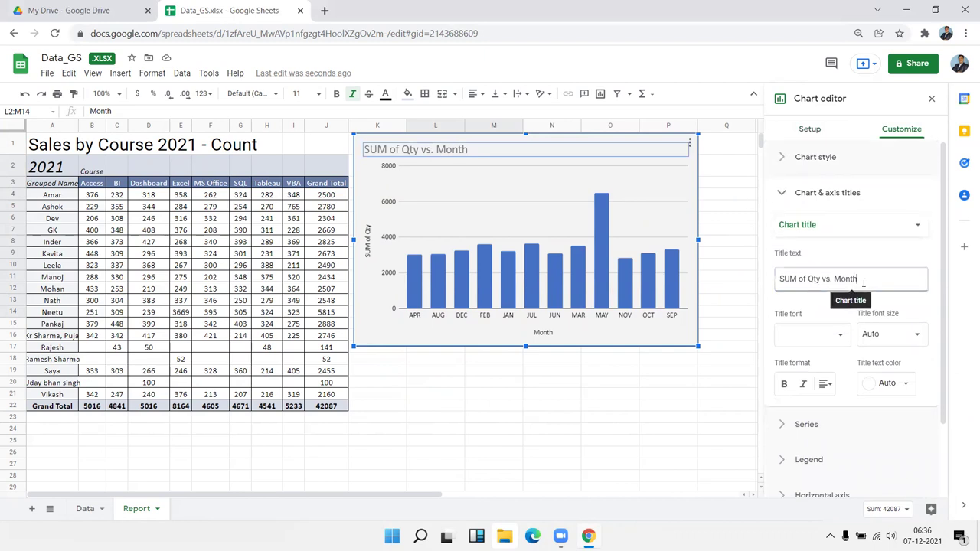
left_click_drag(859, 280, 753, 276)
type("Monthly Sales Report")
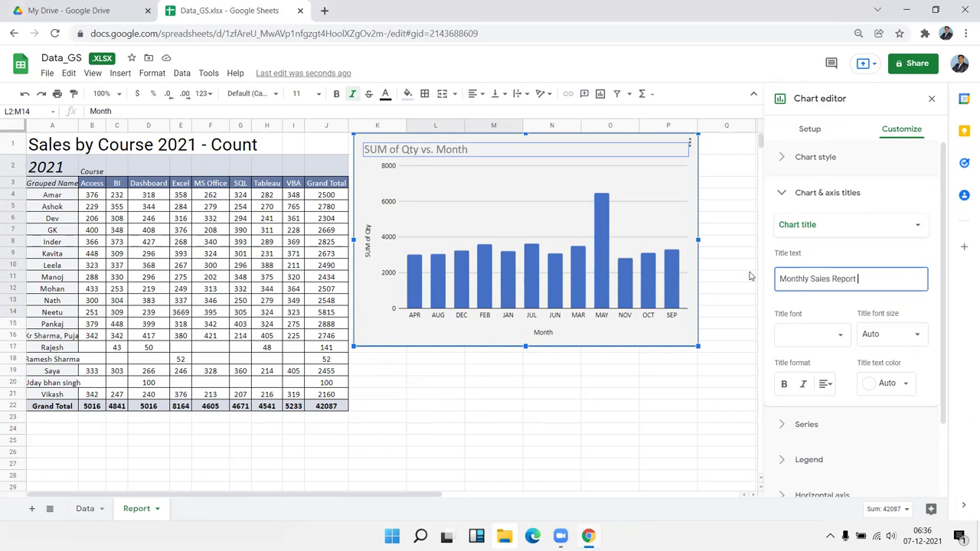
key("Tab")
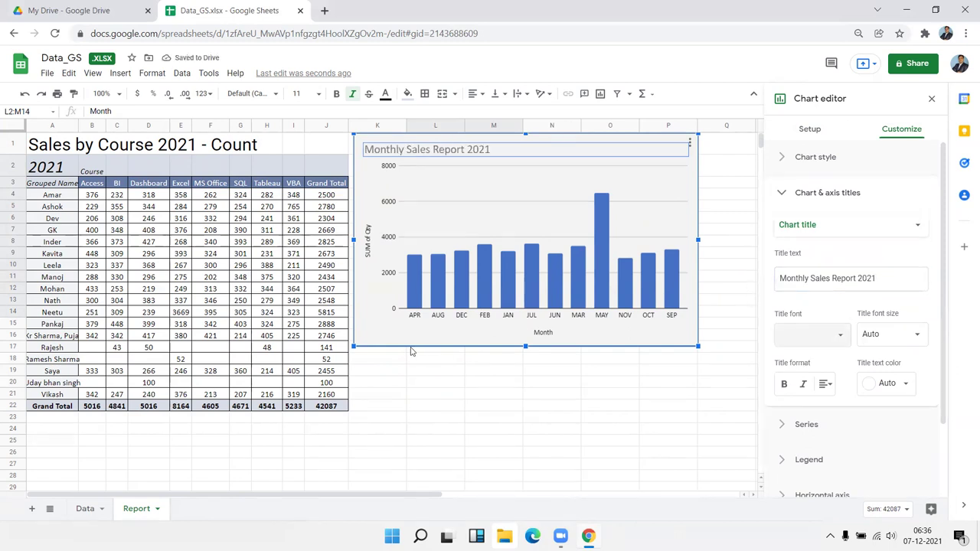
left_click(413, 351)
left_click(416, 406)
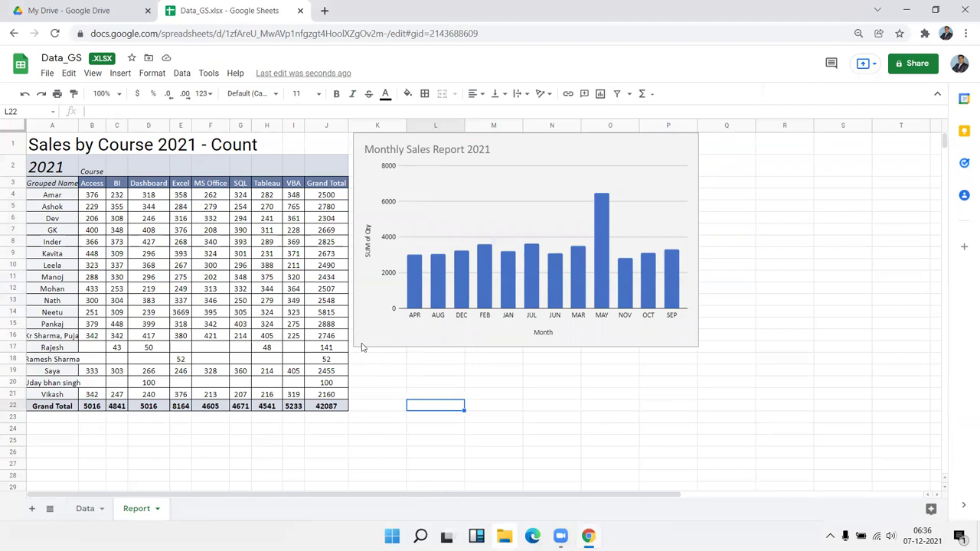
Step: Go to the Data sheet and select cell A1 of the sales records
left_click(374, 363)
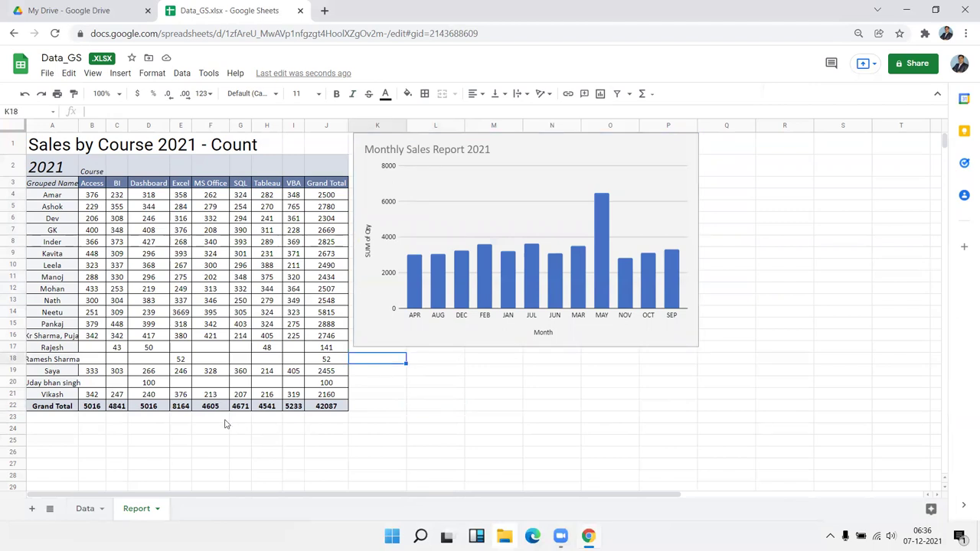
left_click(85, 510)
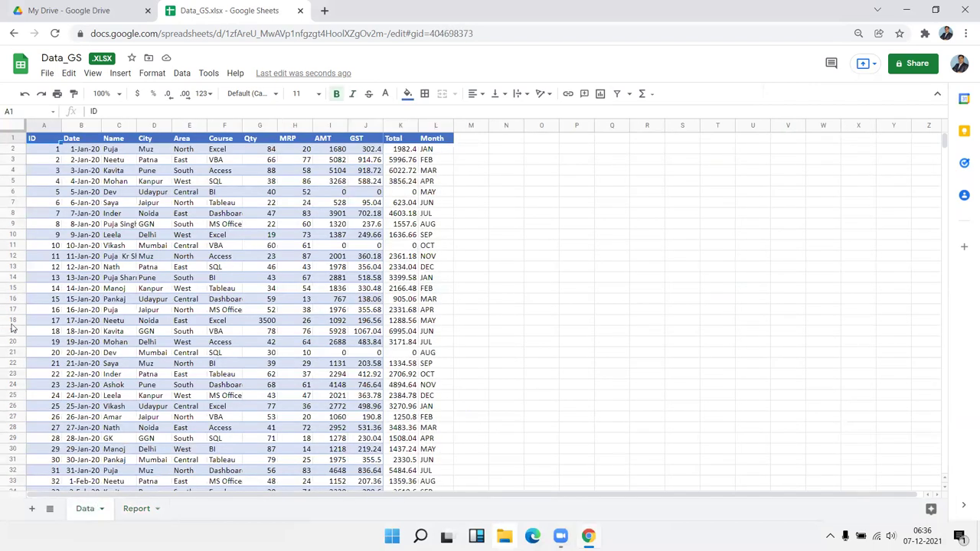
left_click(224, 125)
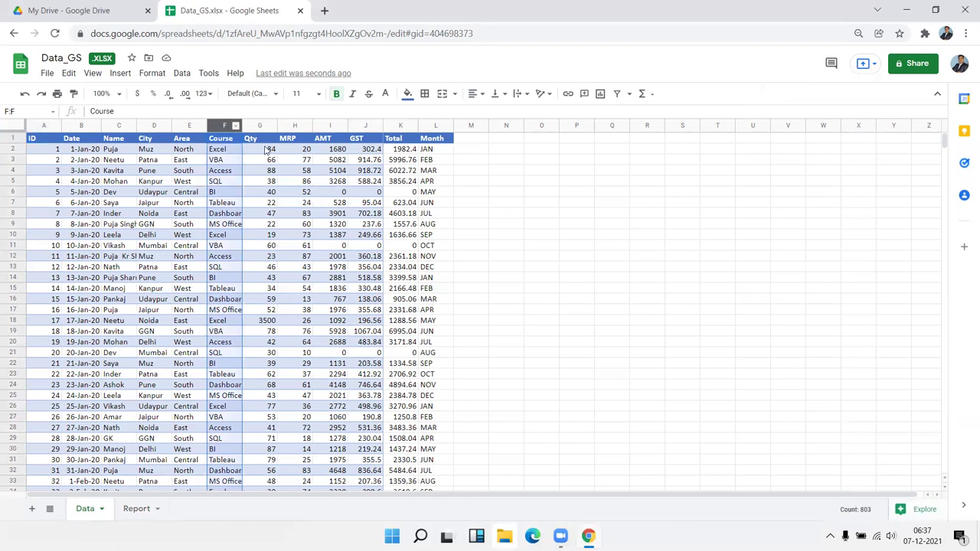
left_click(54, 143)
Step: Create a pivot table from the data in the existing Report sheet at K20
left_click(118, 73)
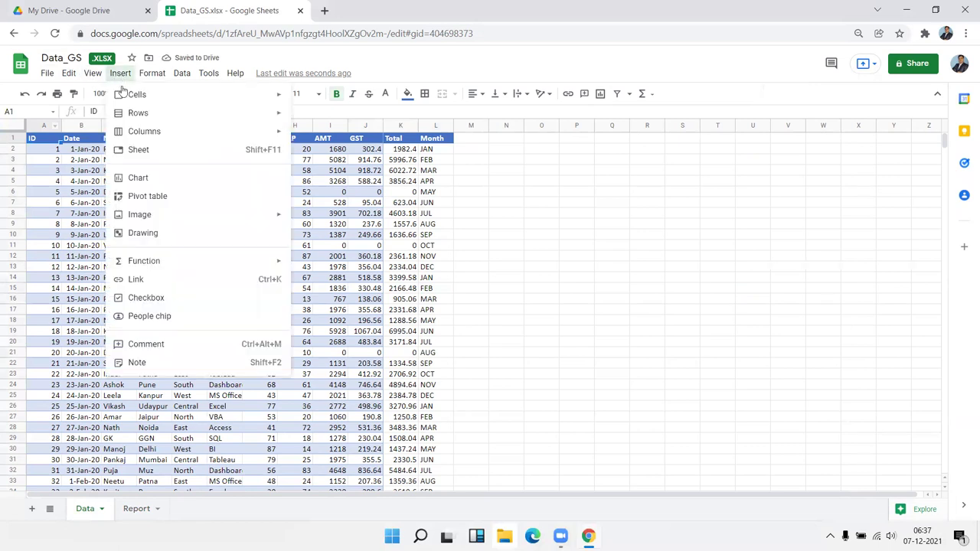
left_click(157, 197)
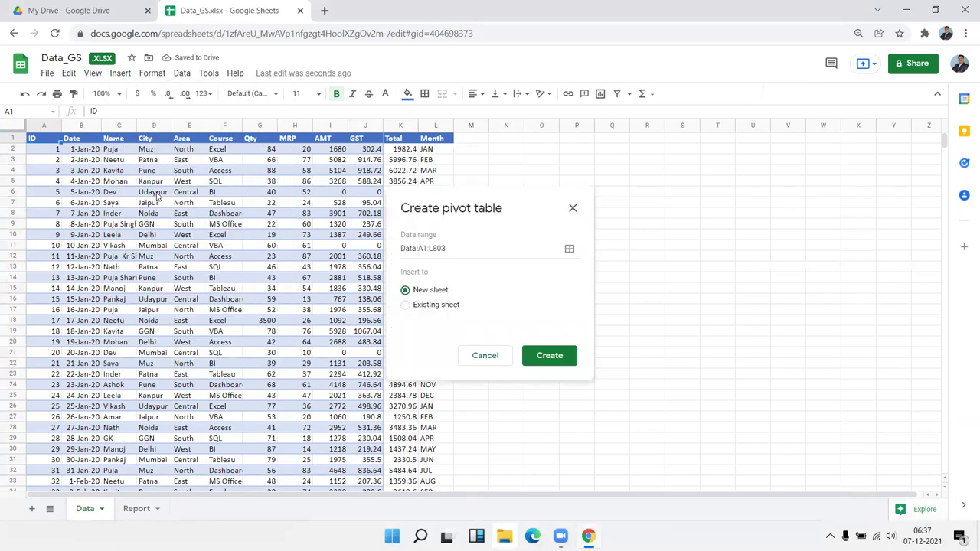
left_click(436, 305)
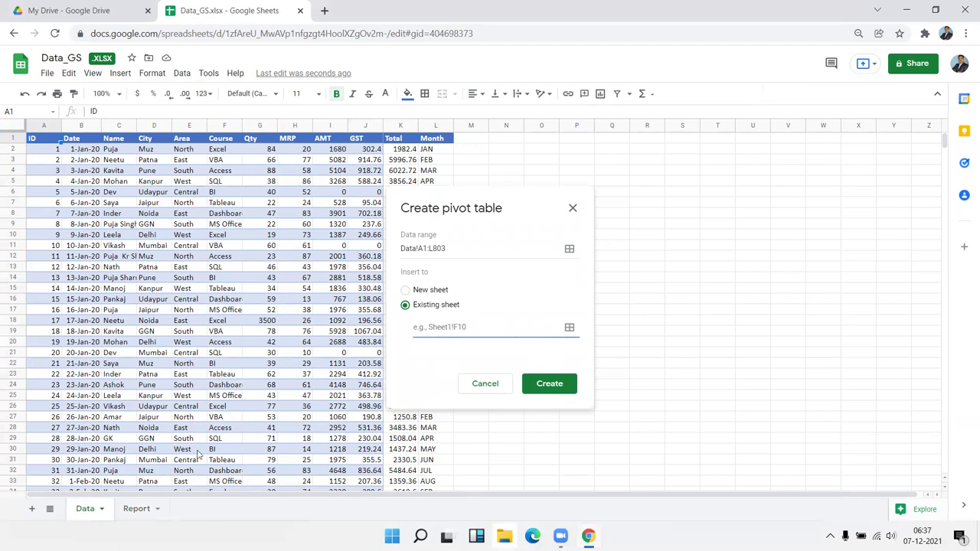
left_click(136, 509)
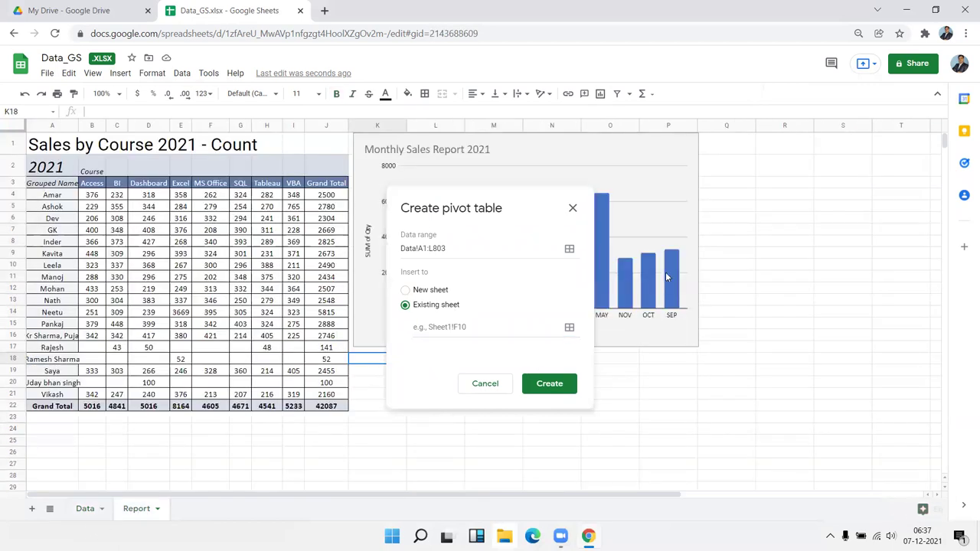
left_click(355, 386)
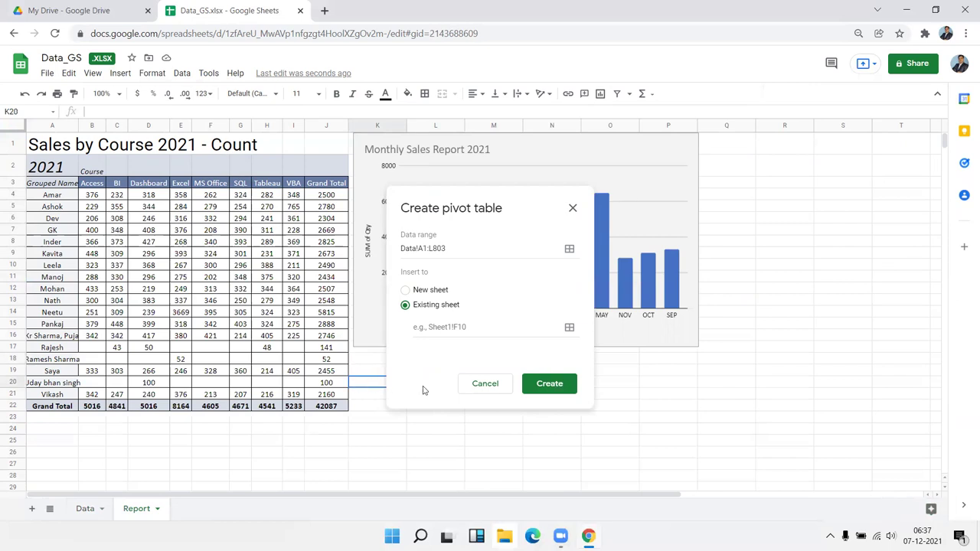
left_click(454, 327)
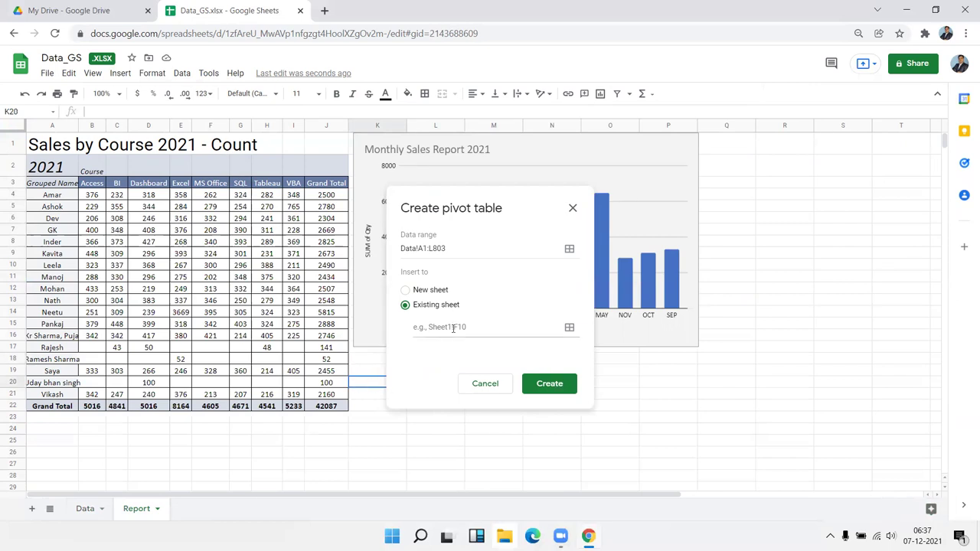
left_click(372, 381)
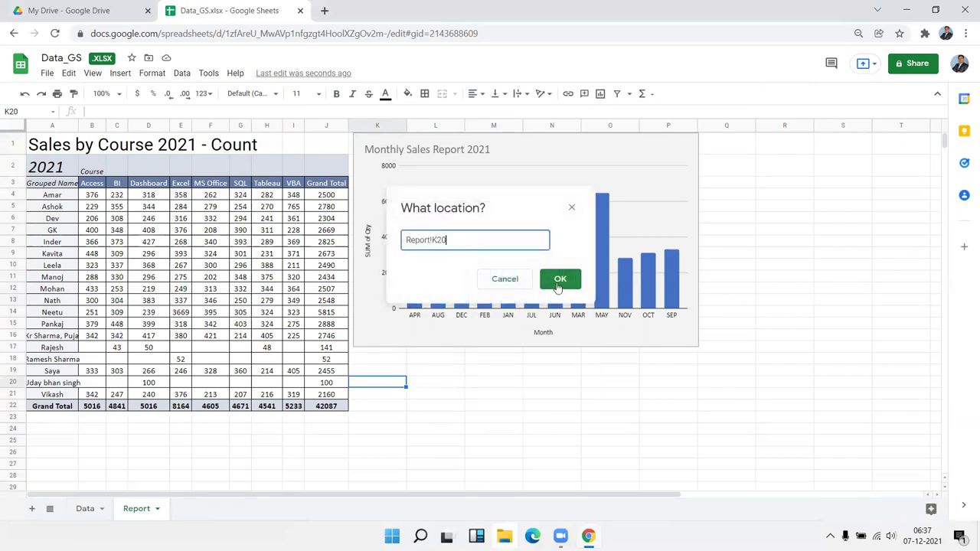
left_click(559, 280)
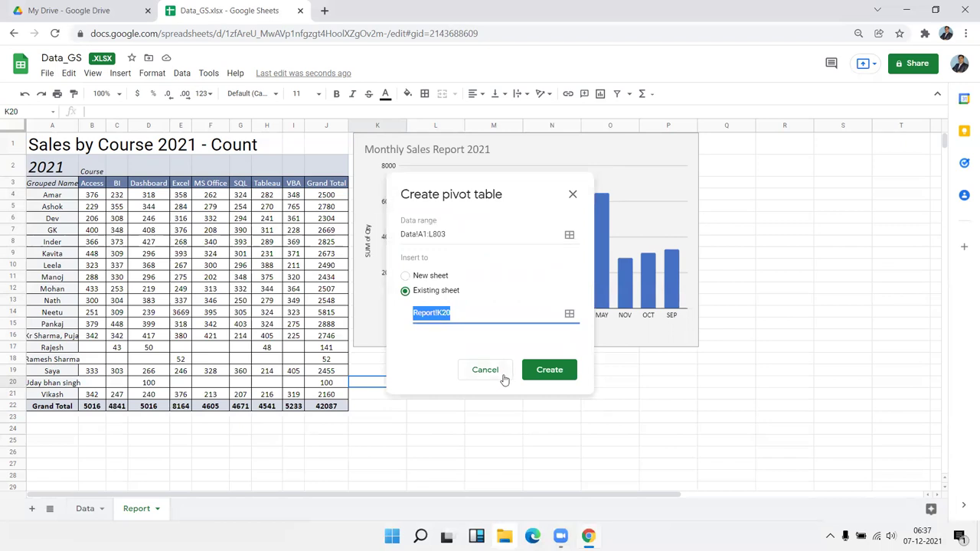
left_click(543, 371)
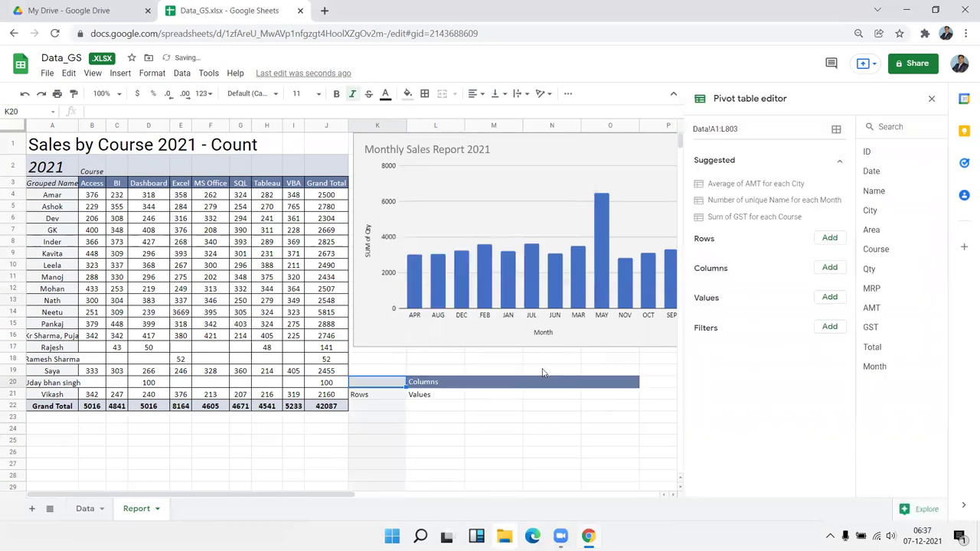
Step: Set the pivot rows to Course and the values to SUM of Qty
left_click(831, 238)
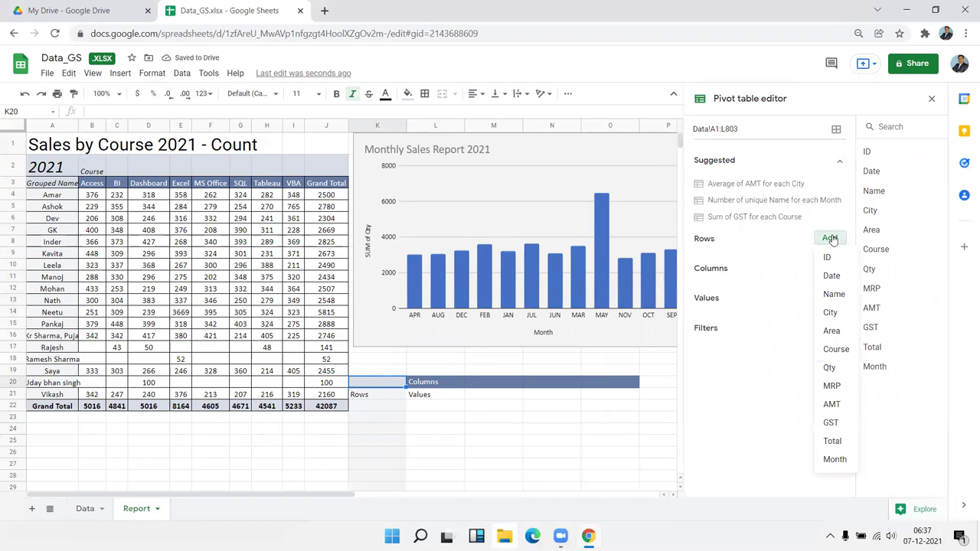
left_click(837, 349)
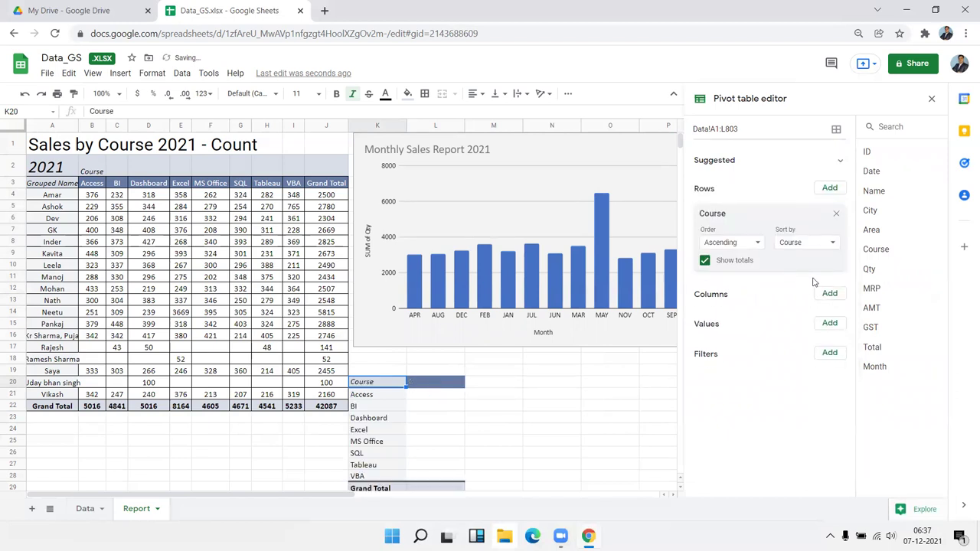
left_click(831, 324)
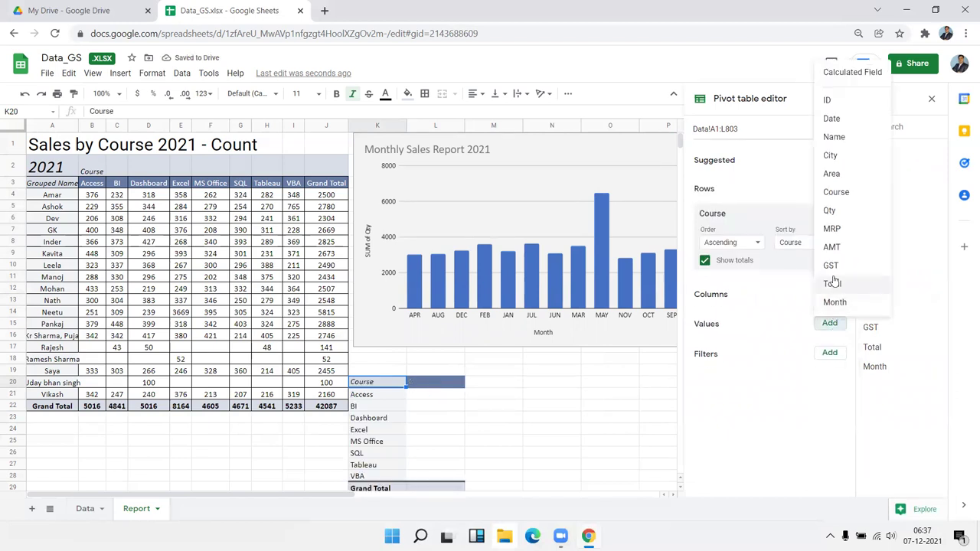
left_click(835, 212)
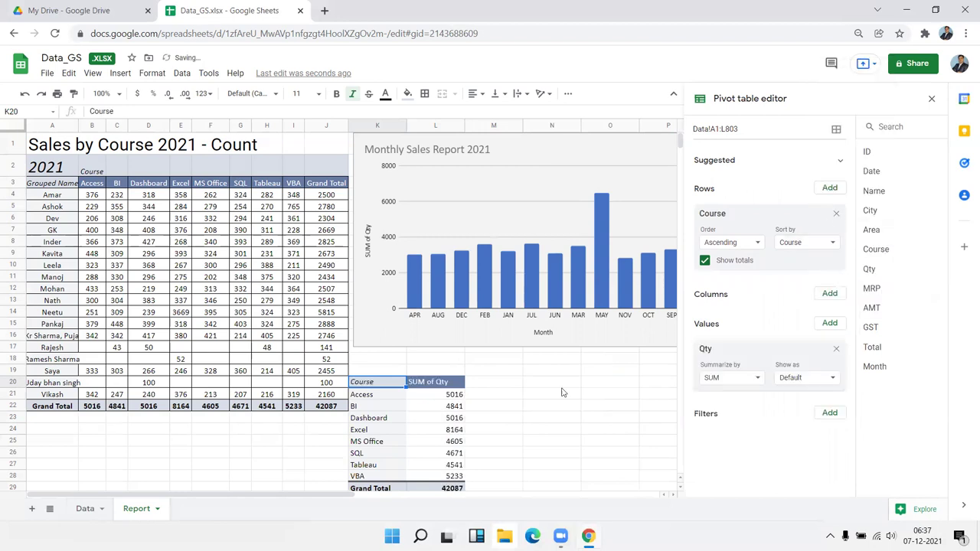
left_click(590, 406)
Step: Select the course pivot range starting at header cell K20
left_click(362, 392)
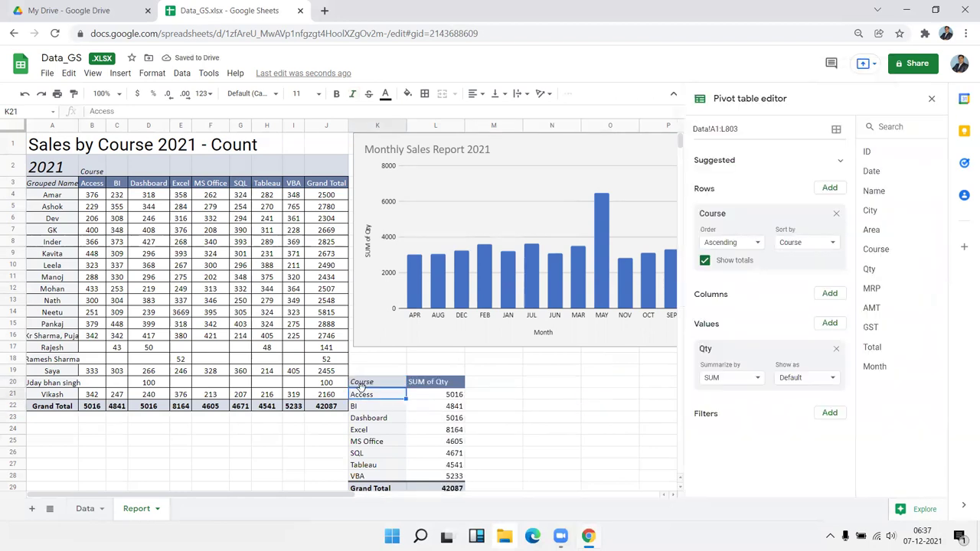
left_click(362, 386)
key("shift+Right")
key("shift+Down")
key("shift+Down")
key("shift+Down")
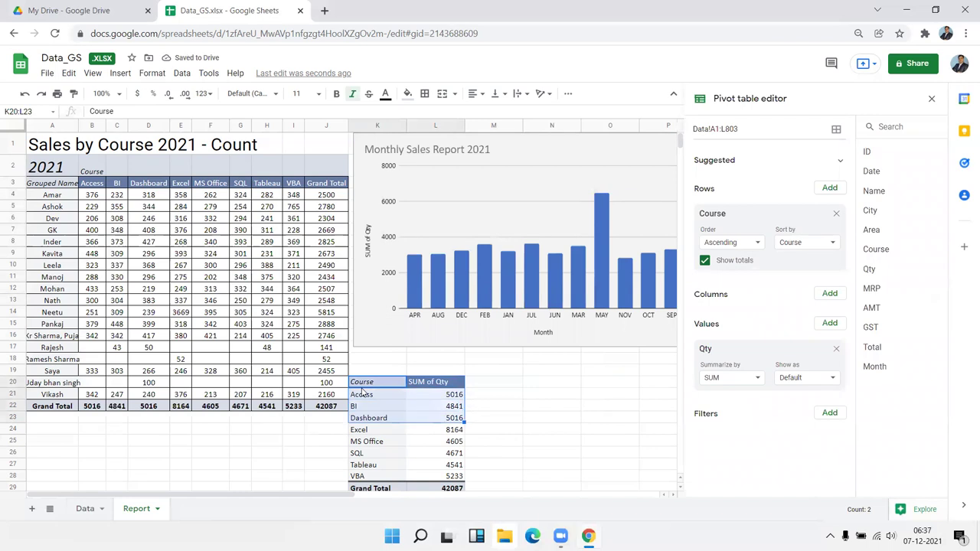
key("shift+Down")
key("shift+Down")
key("shift+Down")
key("shift+Down")
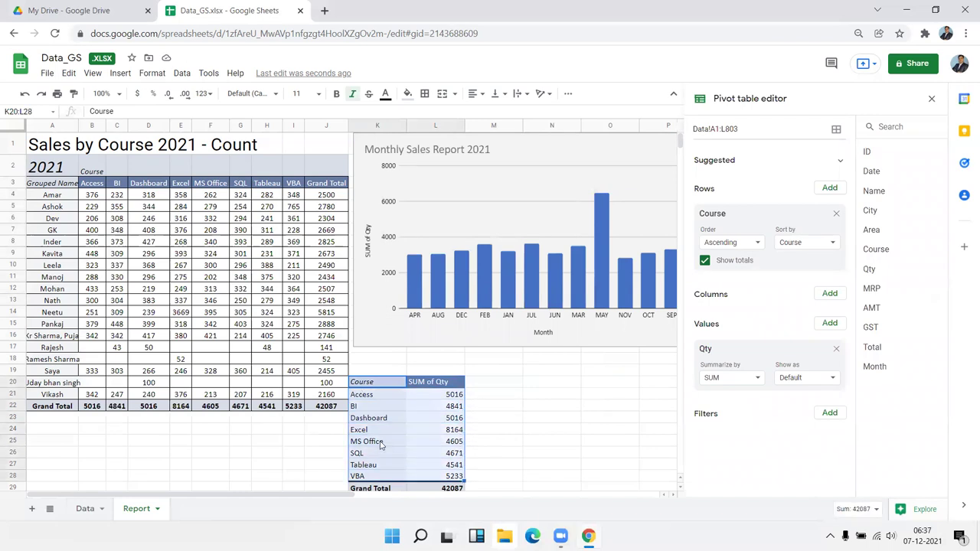
left_click(119, 76)
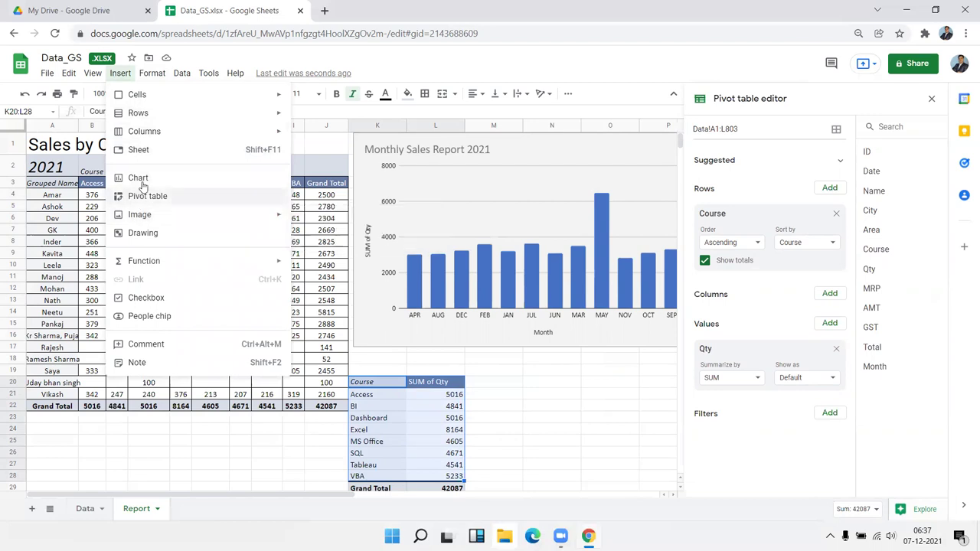
Step: Insert a chart of the course pivot data and change it to a pie chart
left_click(142, 181)
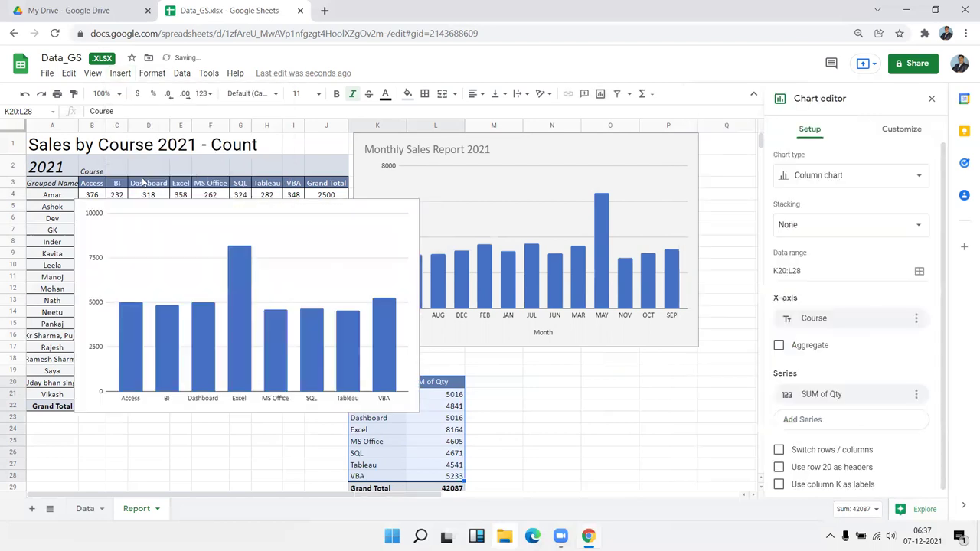
left_click(831, 175)
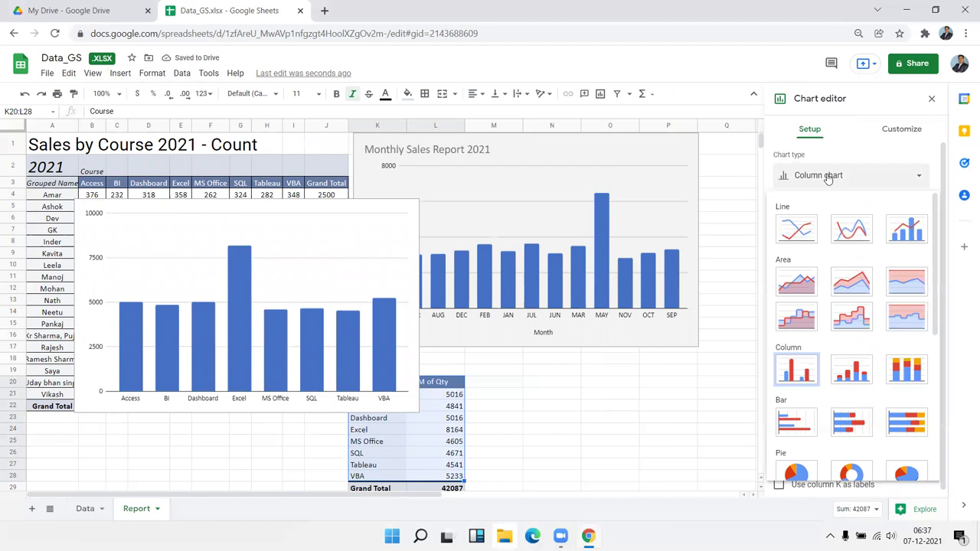
left_click(800, 475)
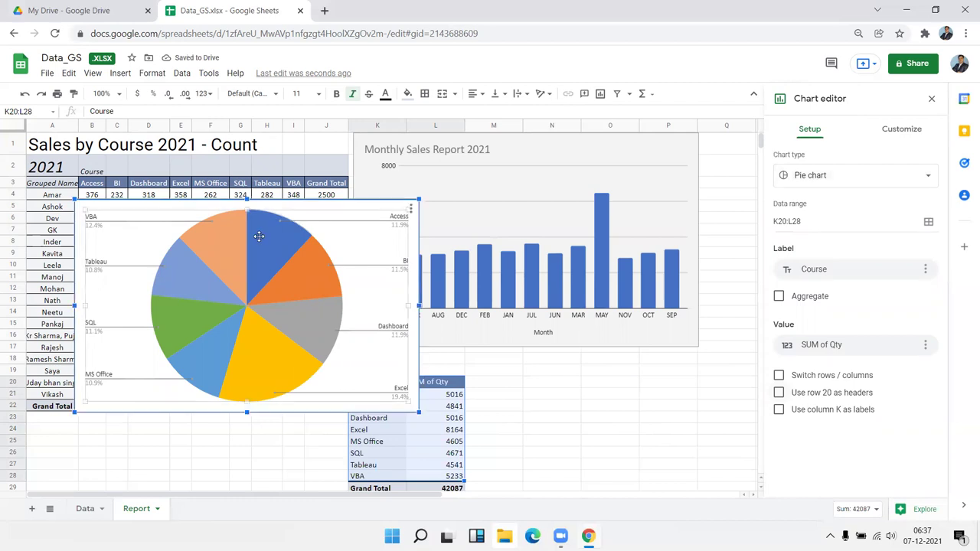
left_click(536, 394)
Step: Shrink the course pie chart and position it just below the Monthly Sales Report 2021 chart
left_click(379, 410)
left_click_drag(379, 410, 642, 470)
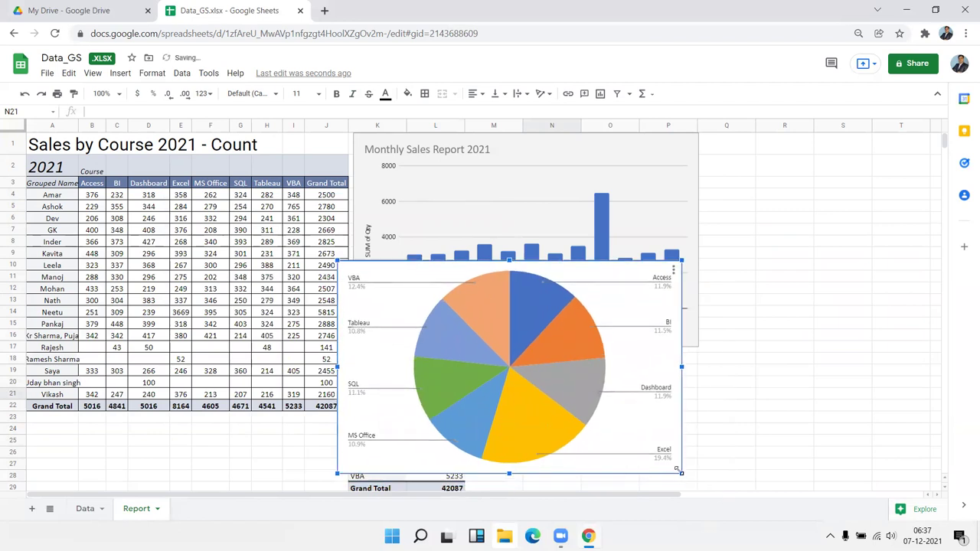
left_click_drag(677, 469, 502, 362)
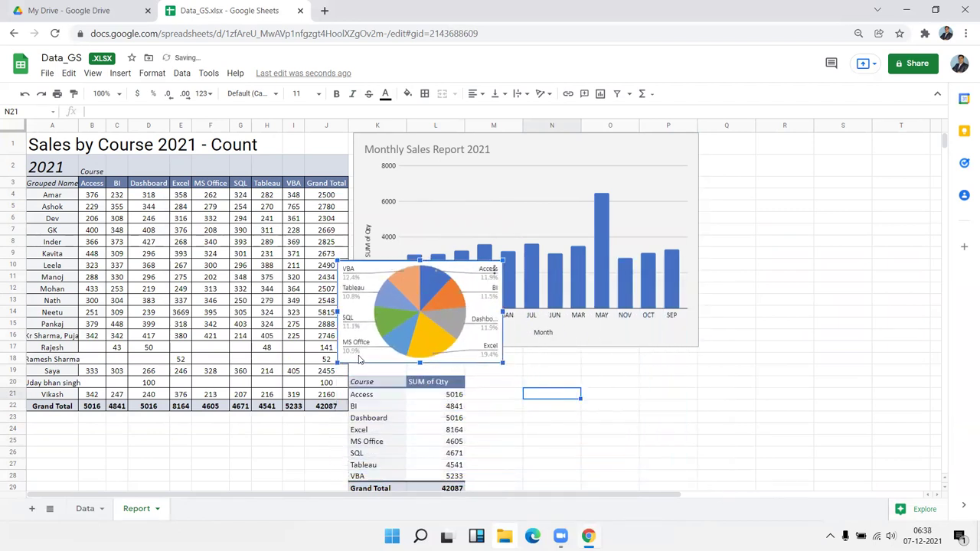
left_click_drag(365, 362, 384, 453)
left_click(619, 457)
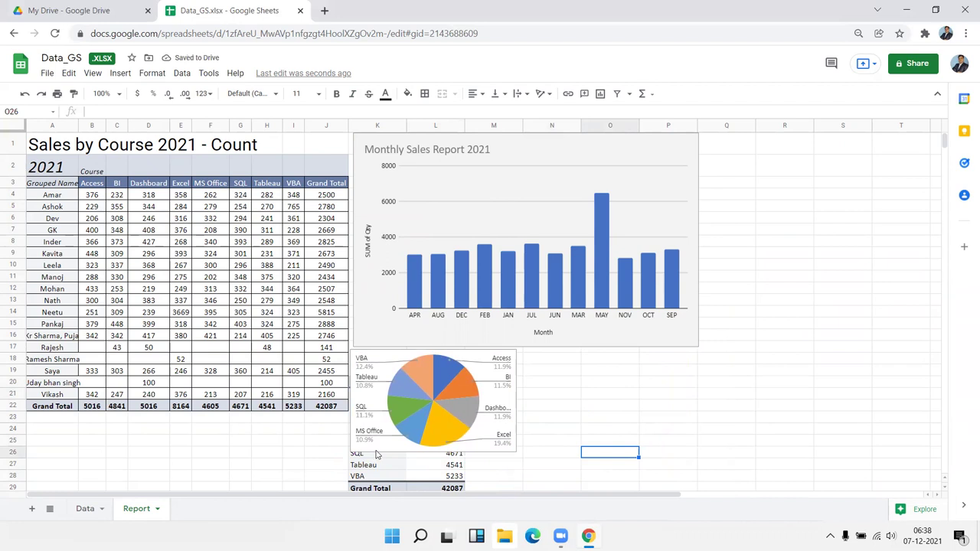
left_click_drag(387, 452, 386, 452)
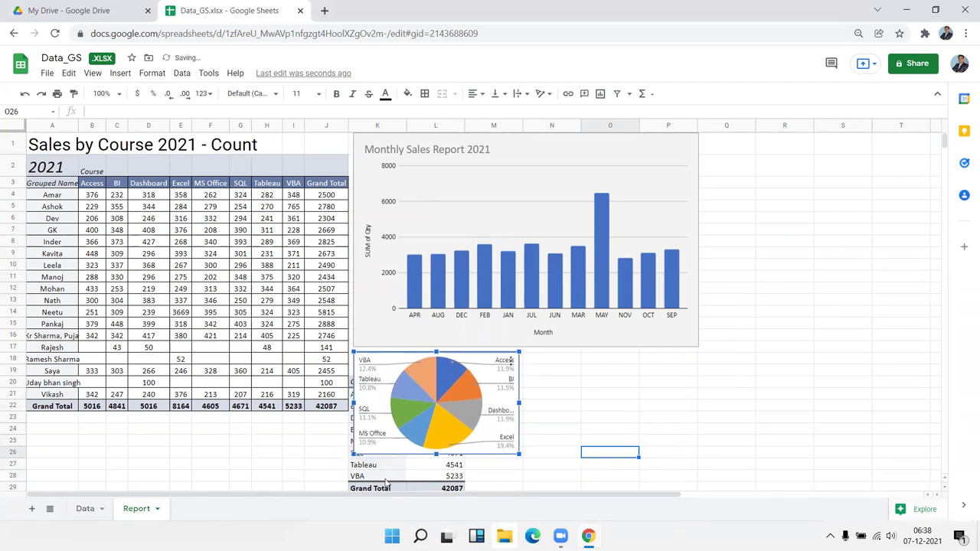
left_click(307, 467)
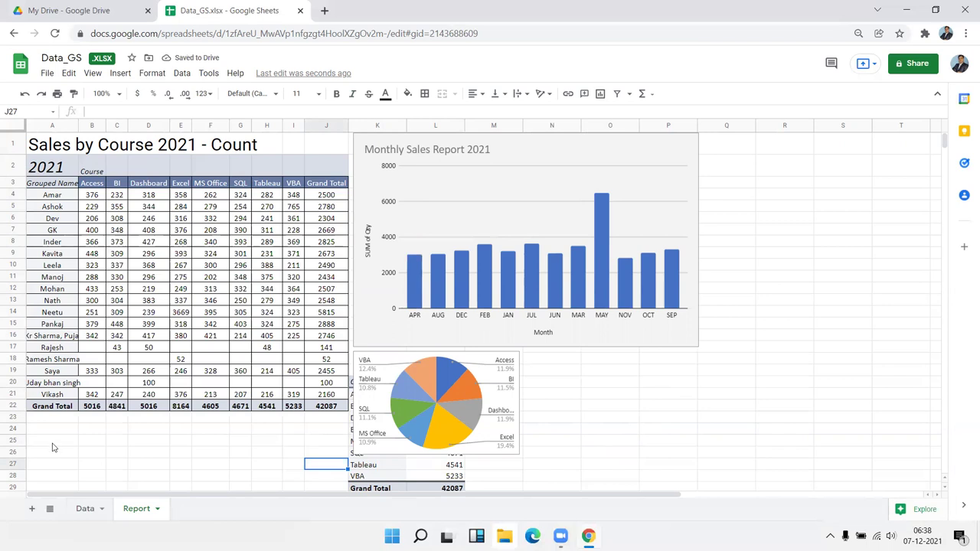
Step: Start a new pivot table from the Data sheet's sales range, targeting an existing sheet
left_click(85, 508)
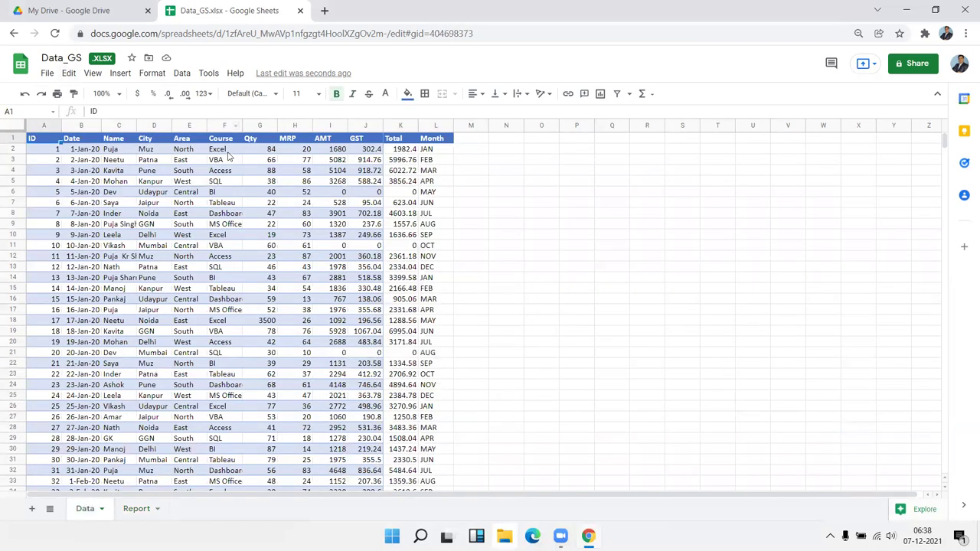
left_click(224, 192)
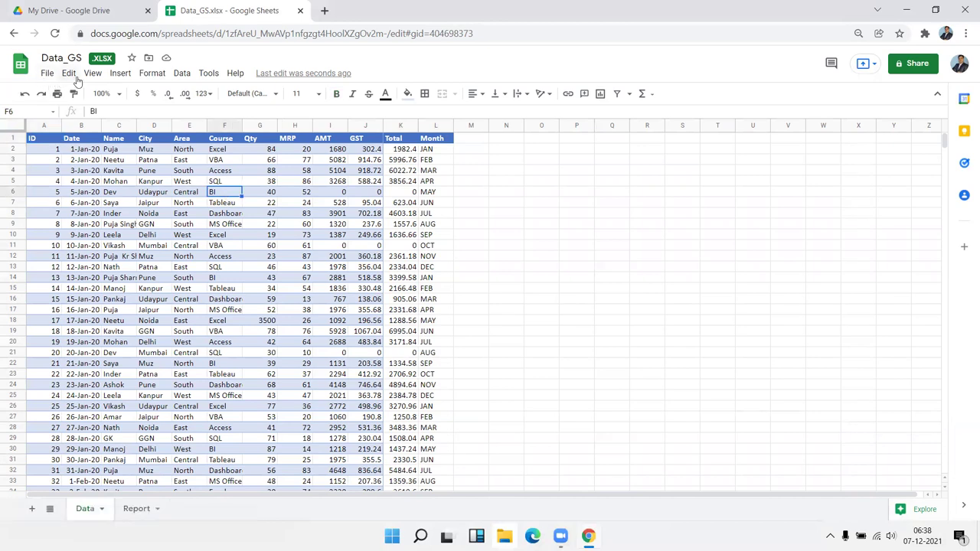
left_click(120, 74)
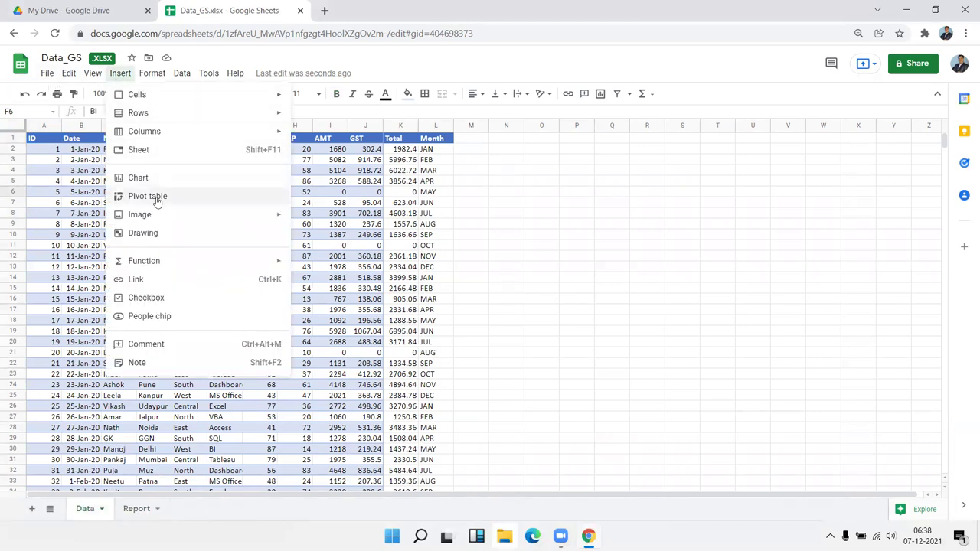
left_click(156, 197)
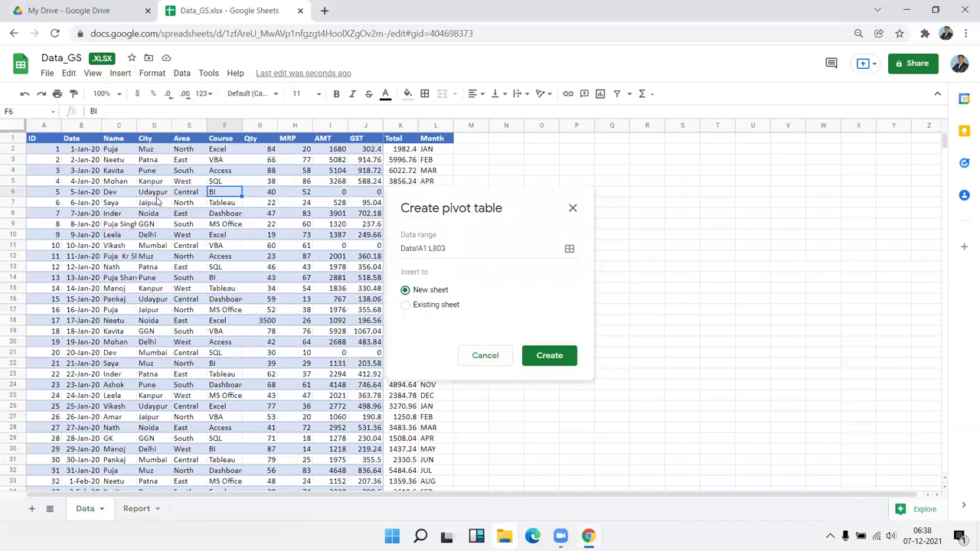
left_click(420, 305)
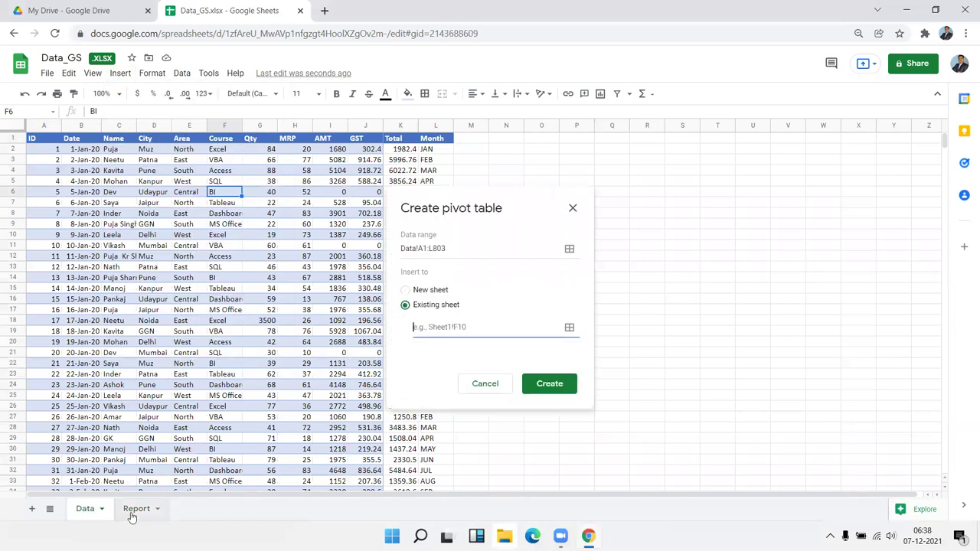
Step: Set Report!N18 as the new pivot table's location
left_click(130, 510)
left_click_drag(465, 199, 267, 196)
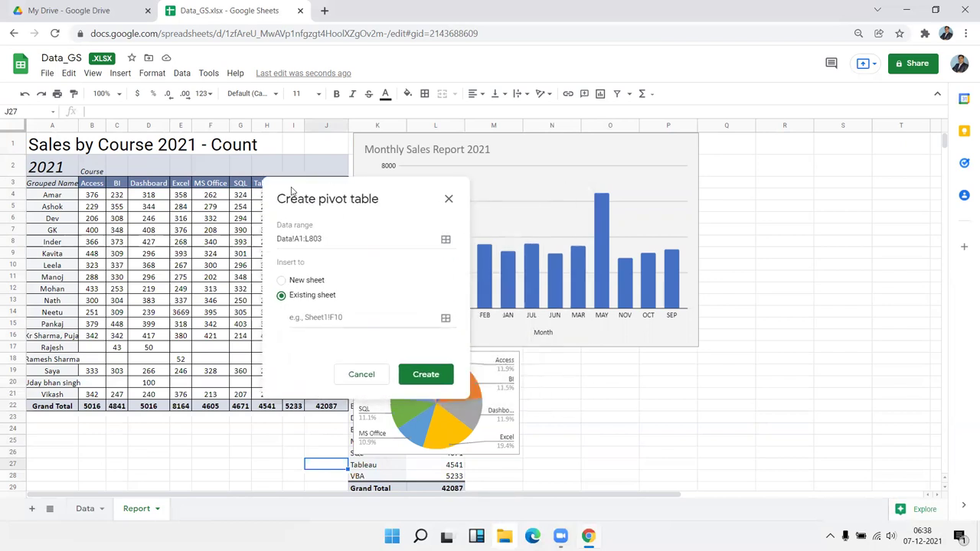
left_click(560, 361)
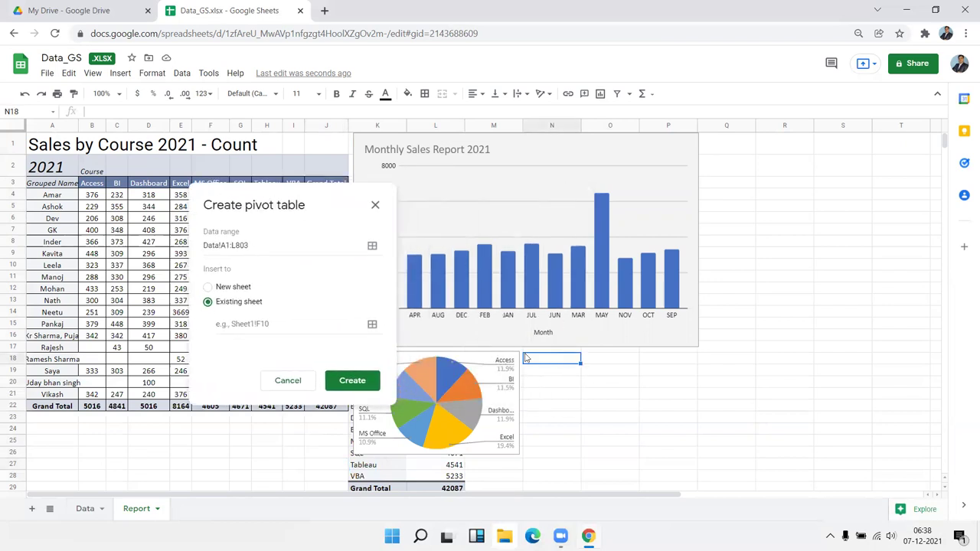
left_click(252, 329)
left_click(373, 324)
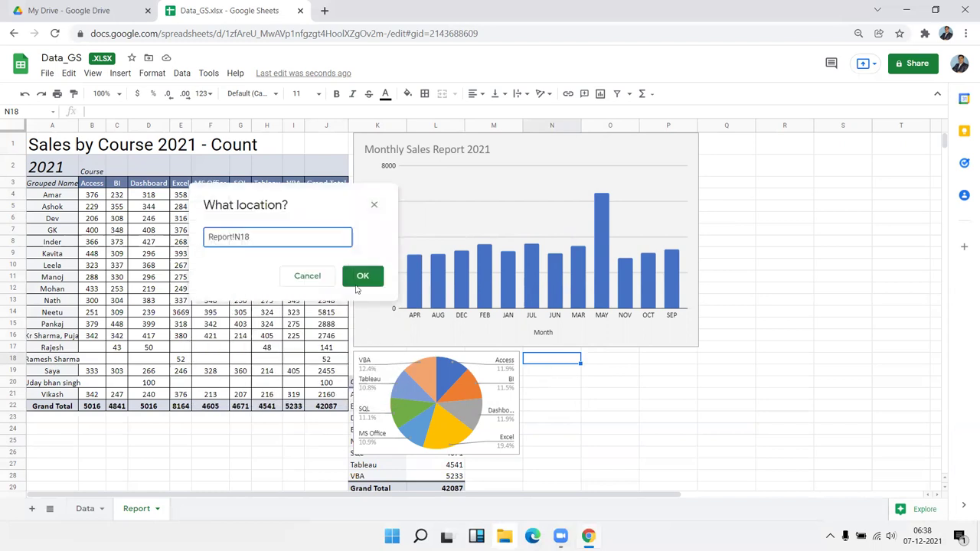
left_click(359, 282)
Step: Create the pivot with Area as rows and SUM of Qty as values
left_click(544, 369)
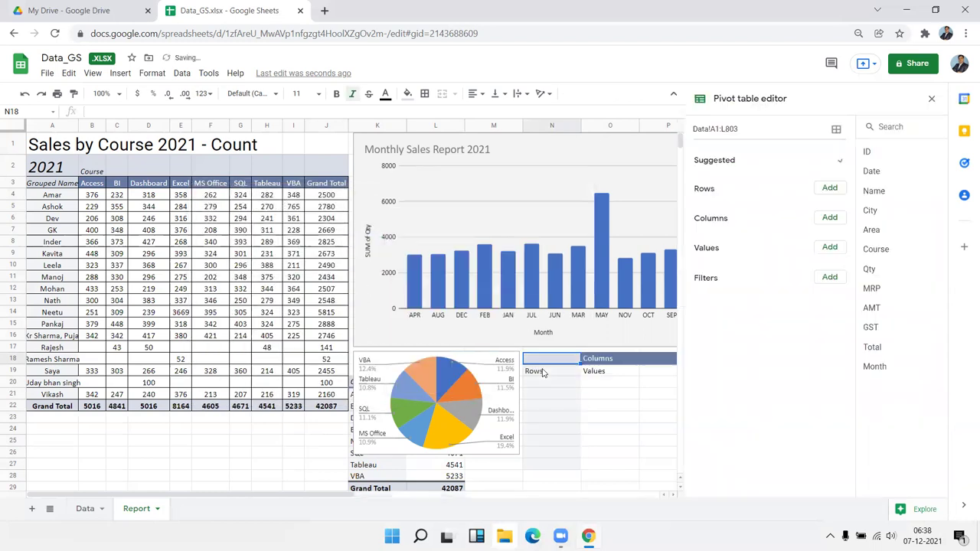
left_click(826, 238)
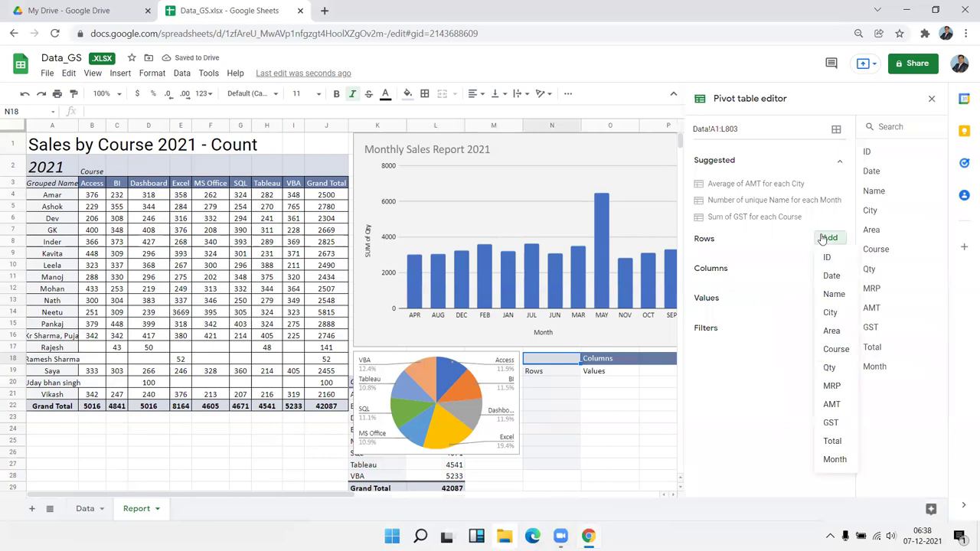
left_click(831, 331)
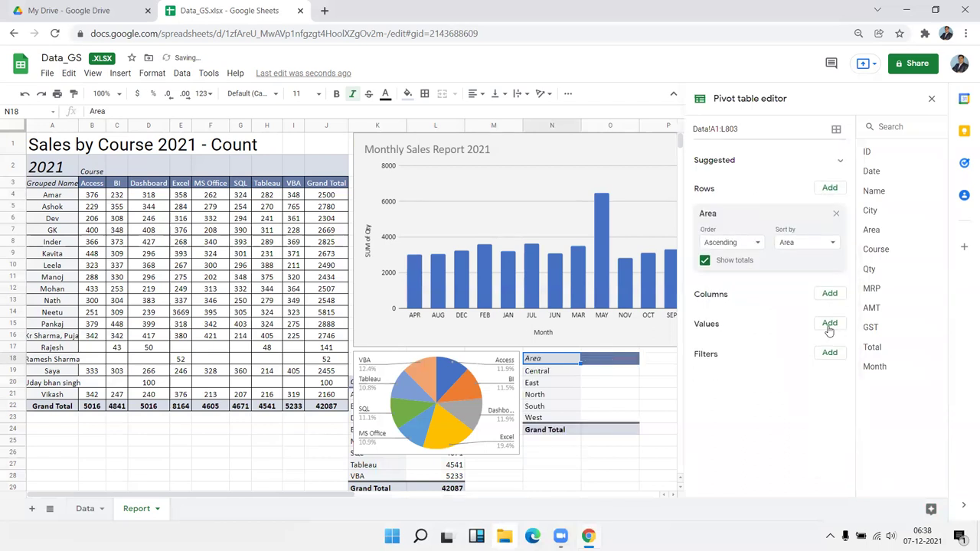
left_click(828, 325)
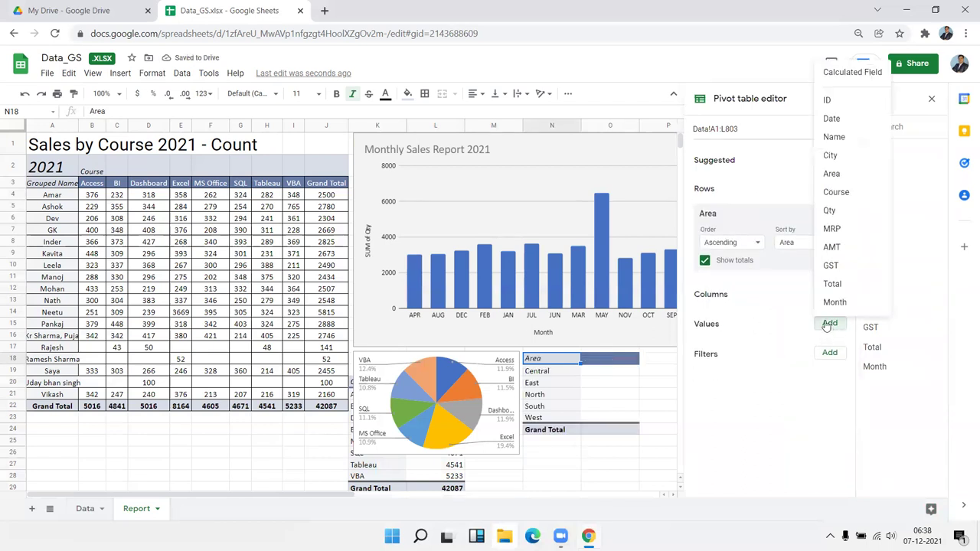
left_click(830, 211)
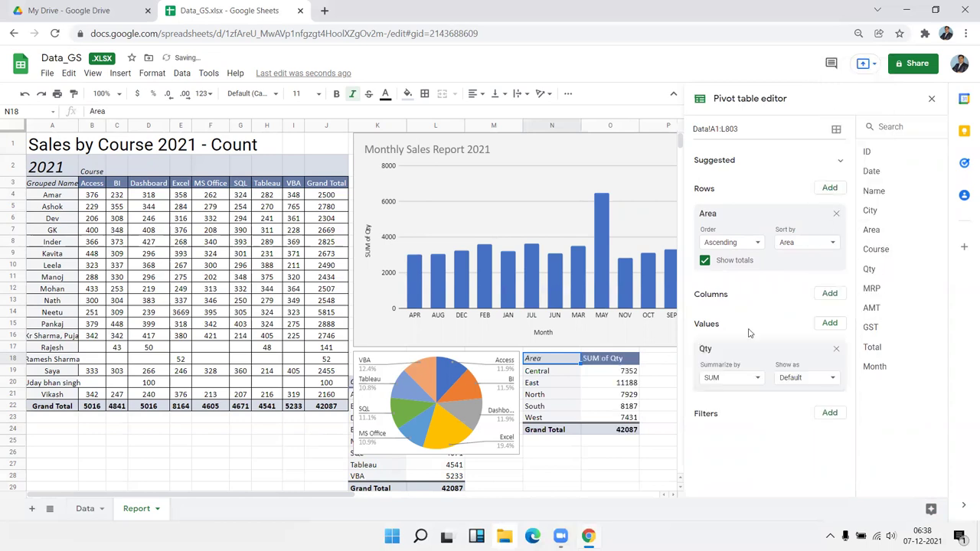
left_click(120, 74)
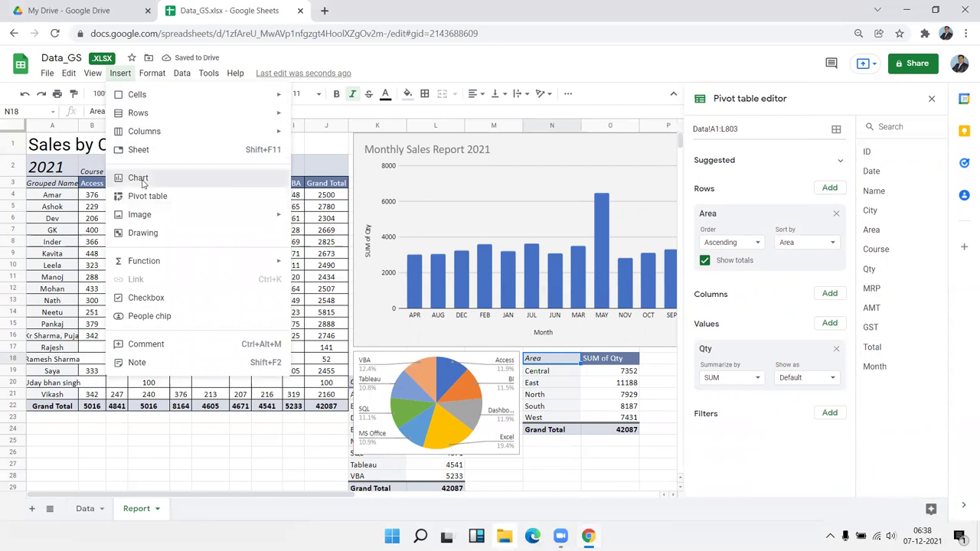
Step: Insert a pie chart from the Area pivot table and make it smaller
left_click(139, 178)
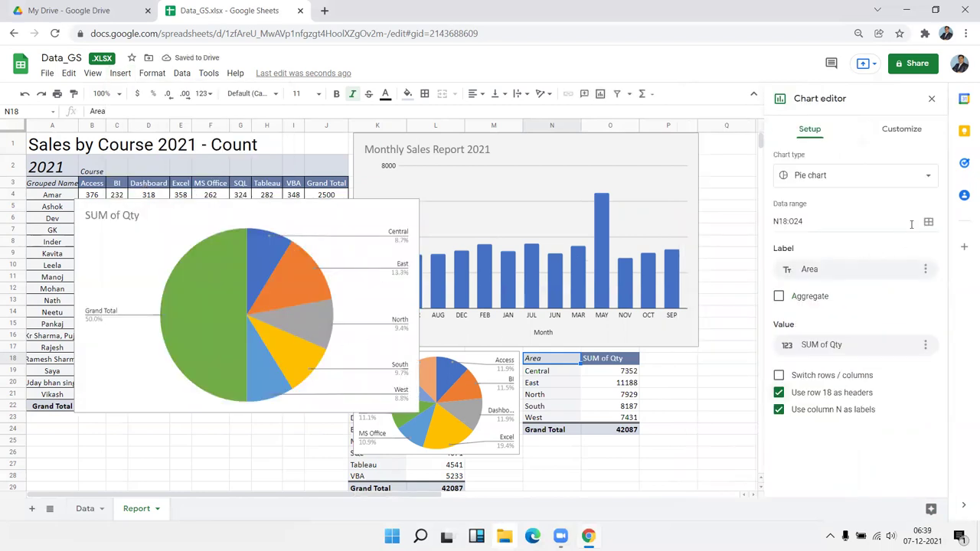
left_click(846, 181)
scroll(905, 302, "down", 3)
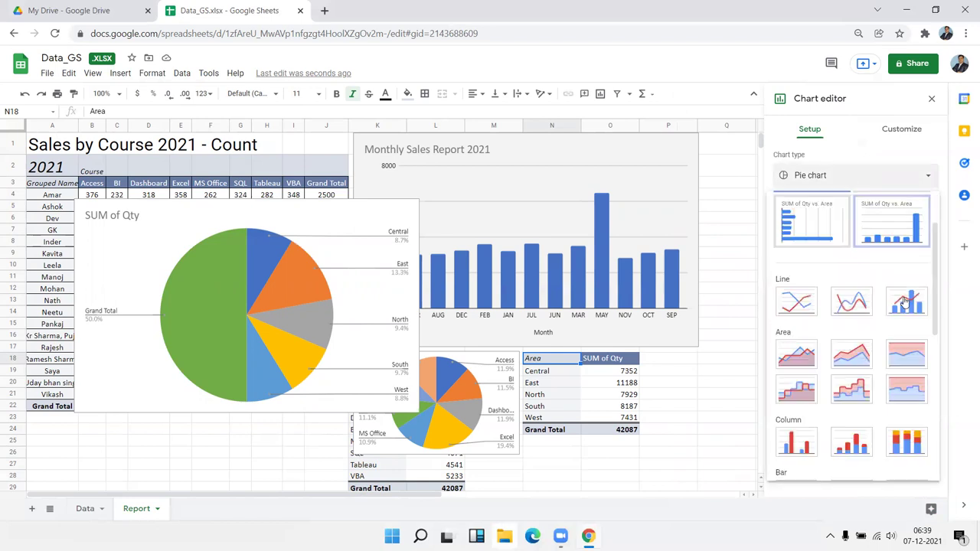
scroll(906, 303, "down", 10)
scroll(905, 303, "up", 15)
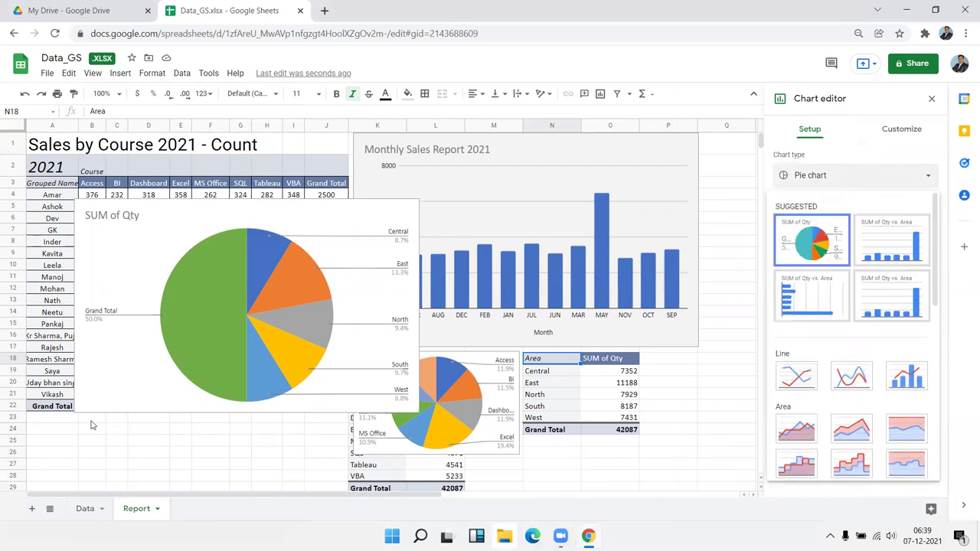
left_click(121, 452)
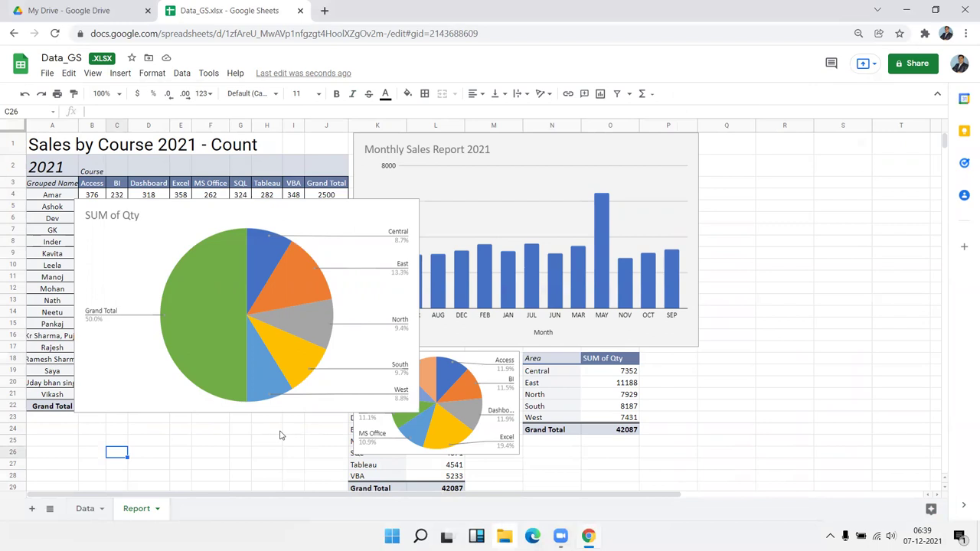
left_click(148, 366)
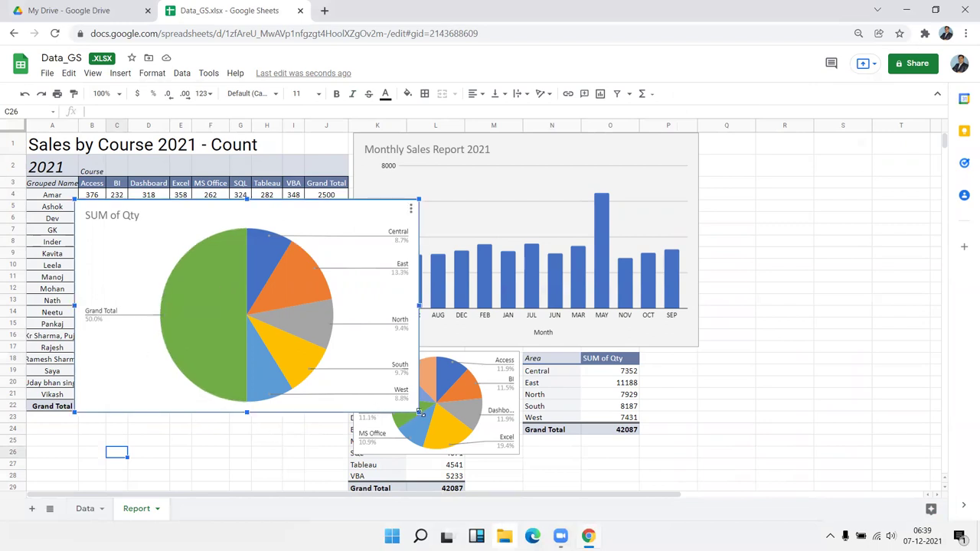
left_click_drag(419, 414, 285, 368)
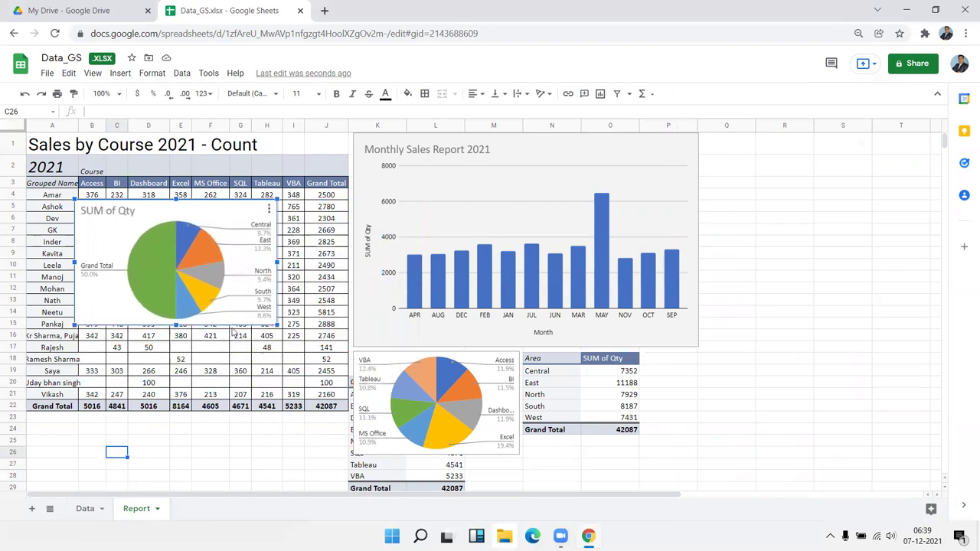
Step: Open Edit chart for the new Area pie chart
right_click(169, 317)
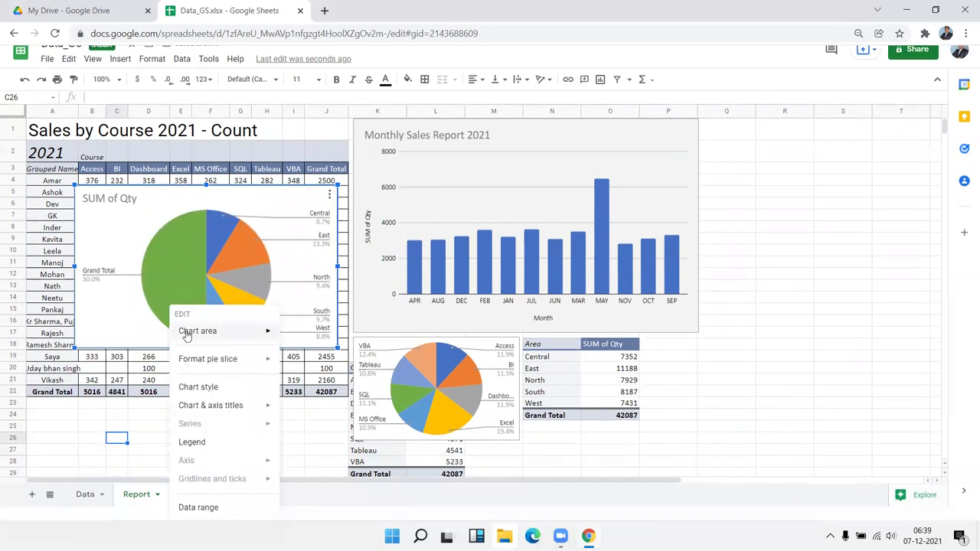
left_click(329, 209)
left_click(298, 229)
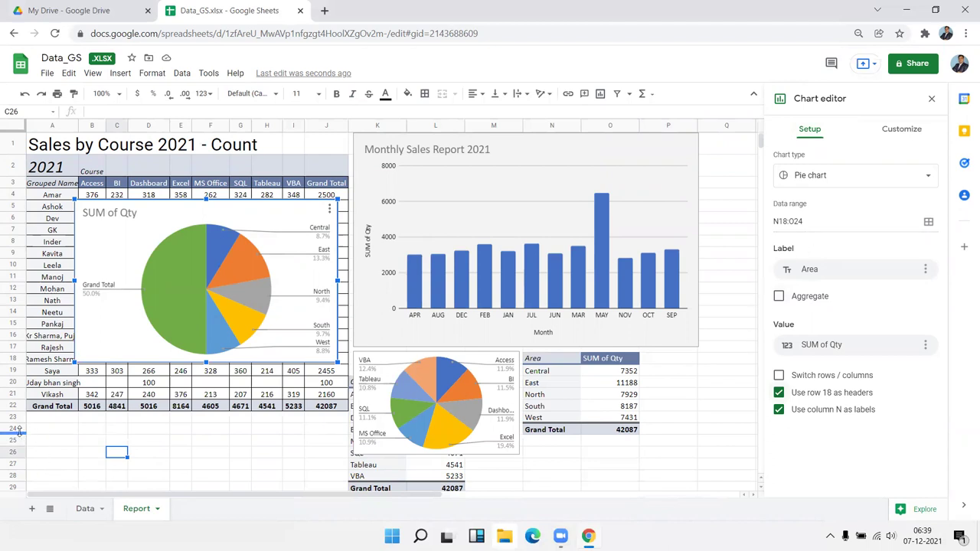
Step: Change the pie chart's data range to N18:O23, excluding the Grand Total row
left_click(809, 222)
type("3")
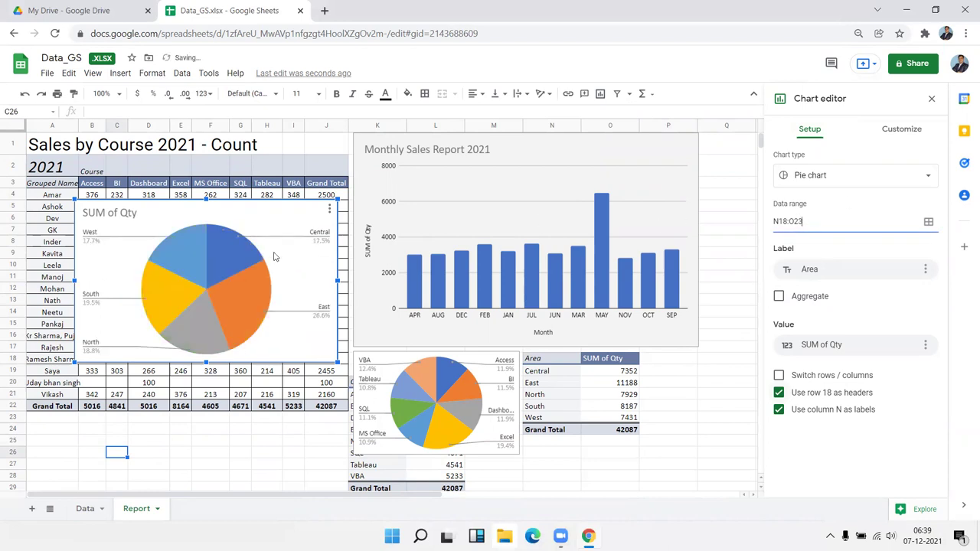
left_click(320, 350)
left_click_drag(306, 342, 370, 360)
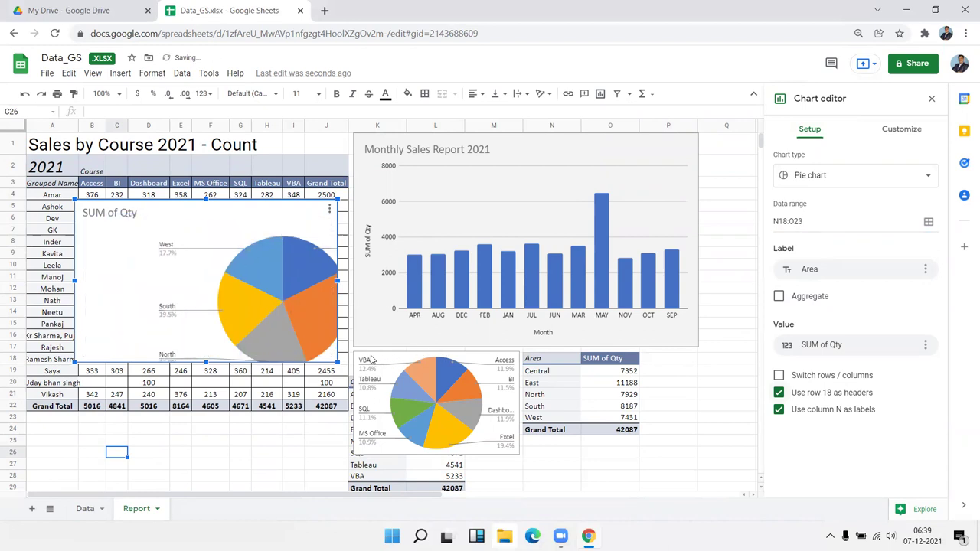
key("ctrl+z")
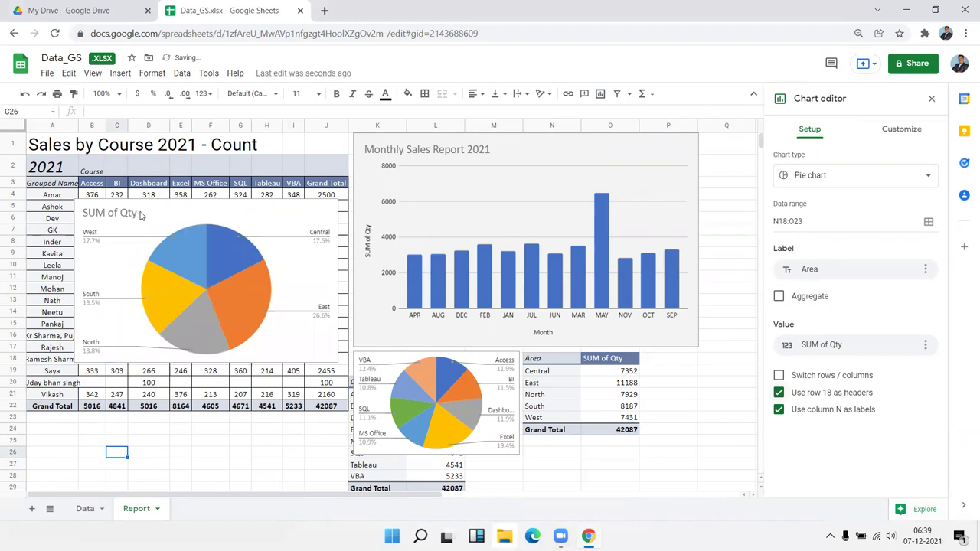
Step: Move and shrink the Area pie chart to sit beside the Area pivot table
left_click(159, 224)
left_click_drag(151, 210, 155, 210)
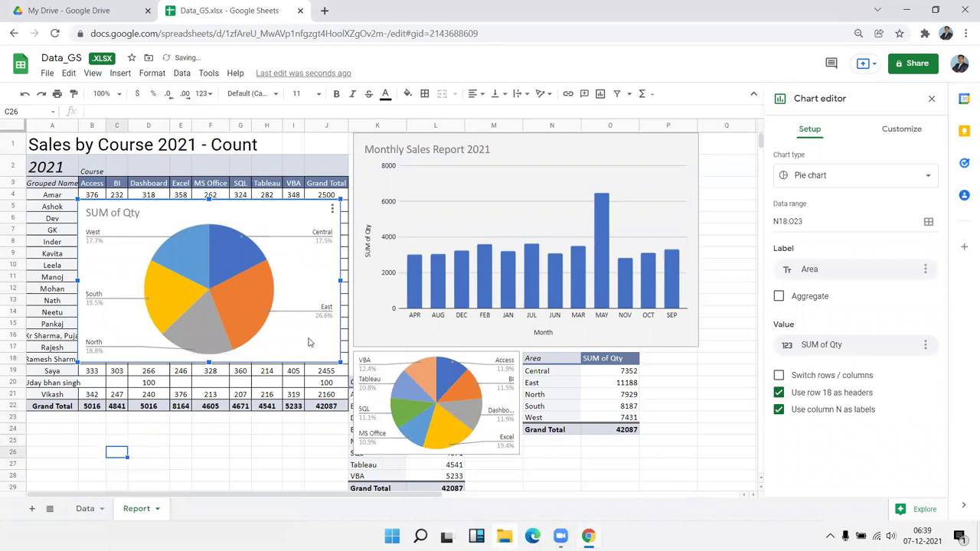
left_click_drag(310, 342, 741, 483)
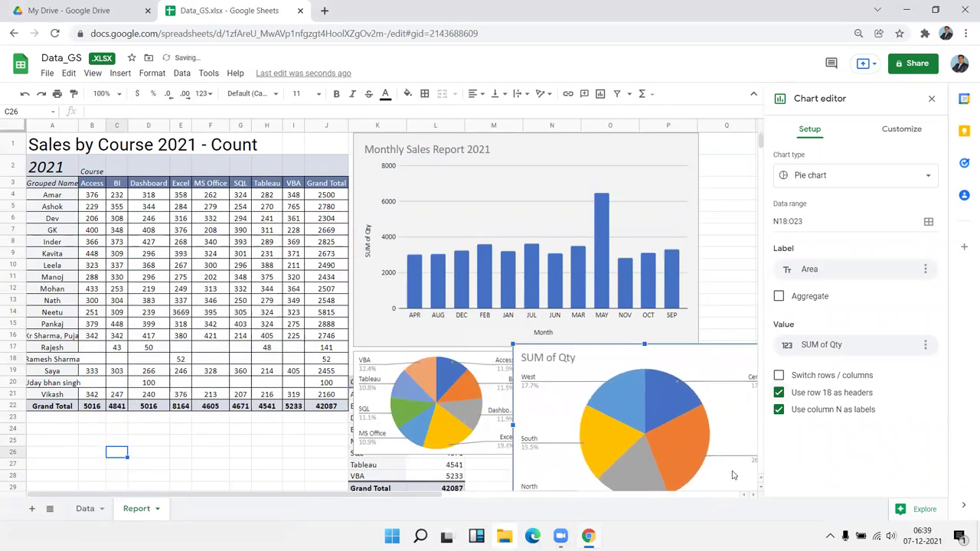
mouse_move(511, 344)
left_mouse_down()
mouse_move(625, 414)
mouse_move(535, 360)
left_mouse_up()
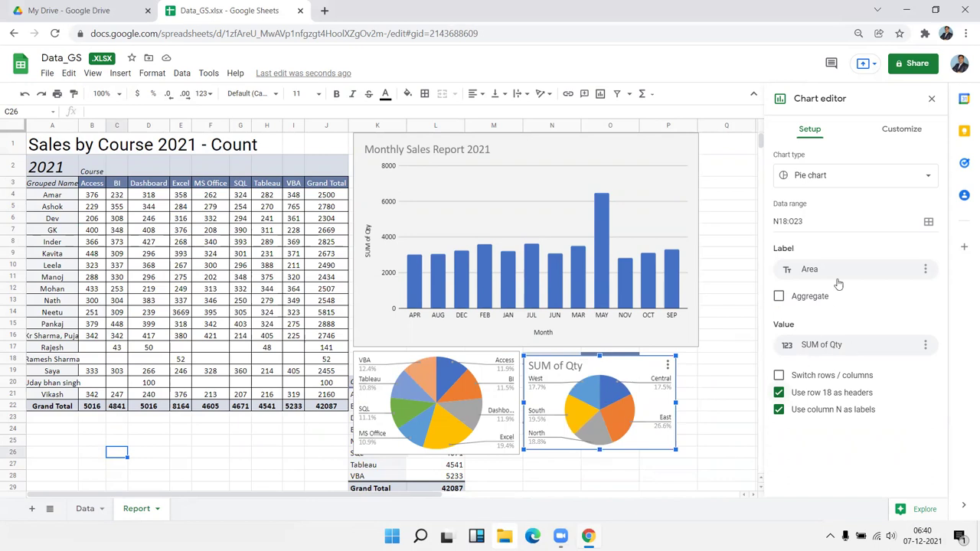
Step: Delete the regional pie chart's 'SUM of Qty' title text so the chart is untitled
double_click(558, 365)
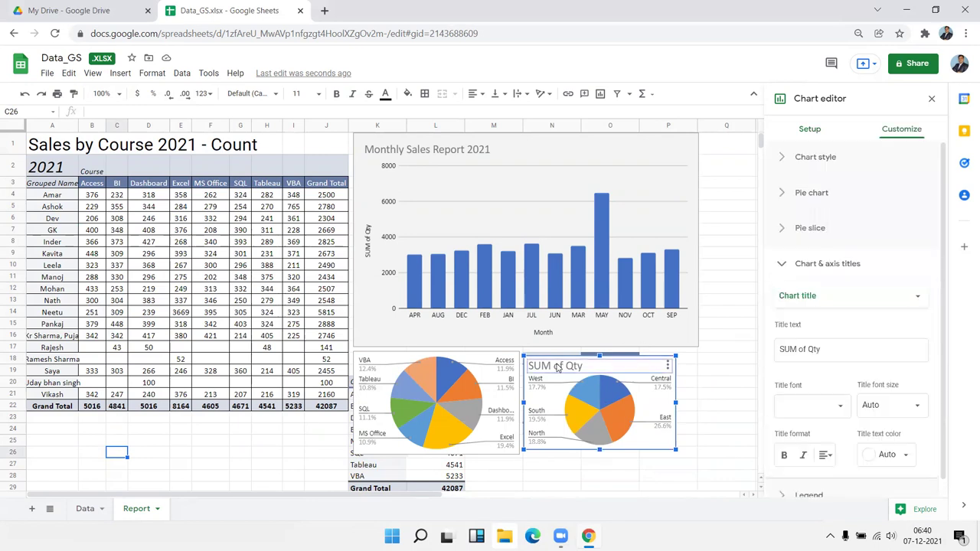
left_click(841, 356)
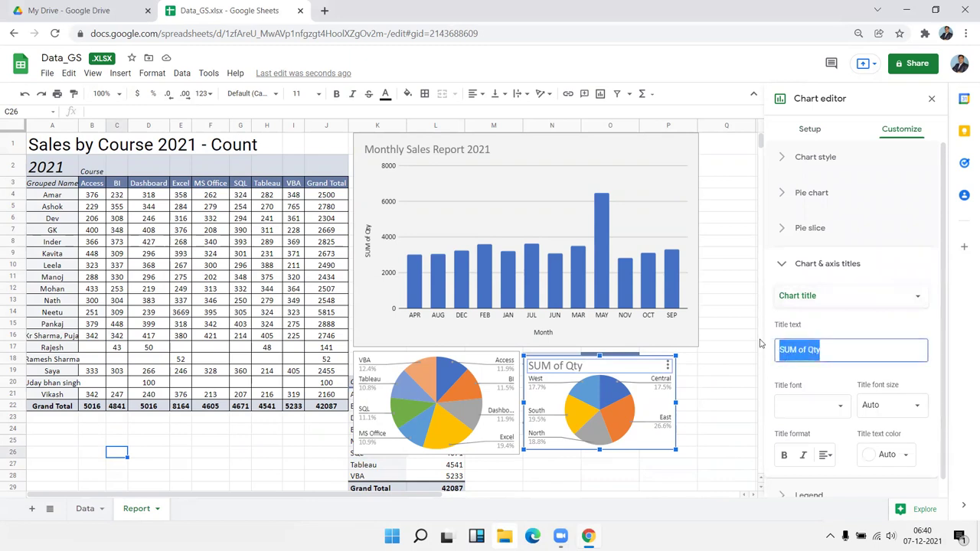
key("BackSpace")
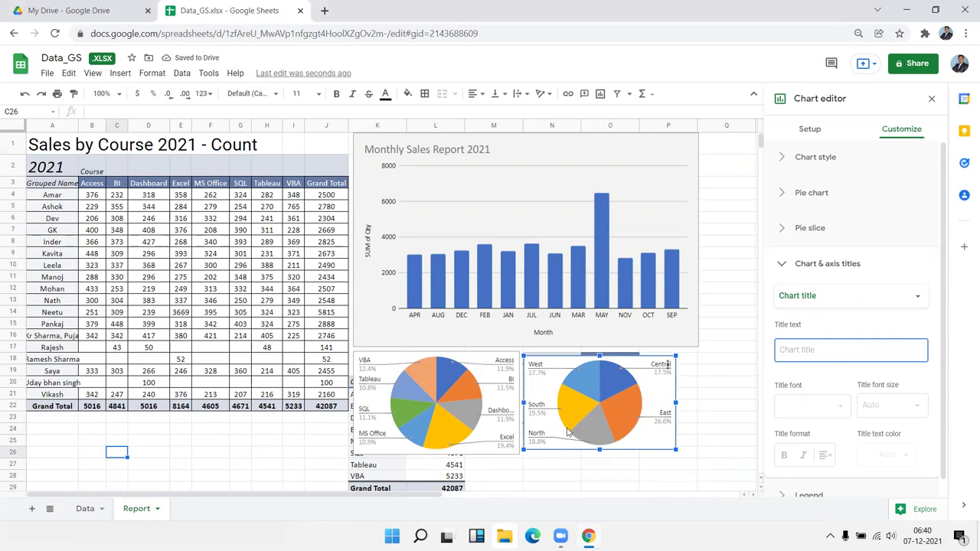
left_click(587, 477)
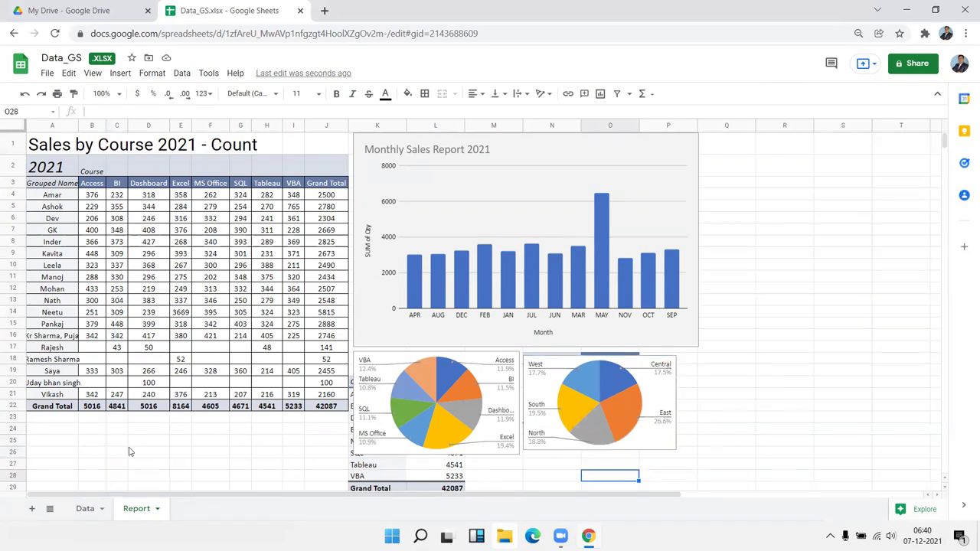
Step: Enter the label 'Total Qty' in cell A24 beneath the course table
left_click(48, 420)
left_click(50, 431)
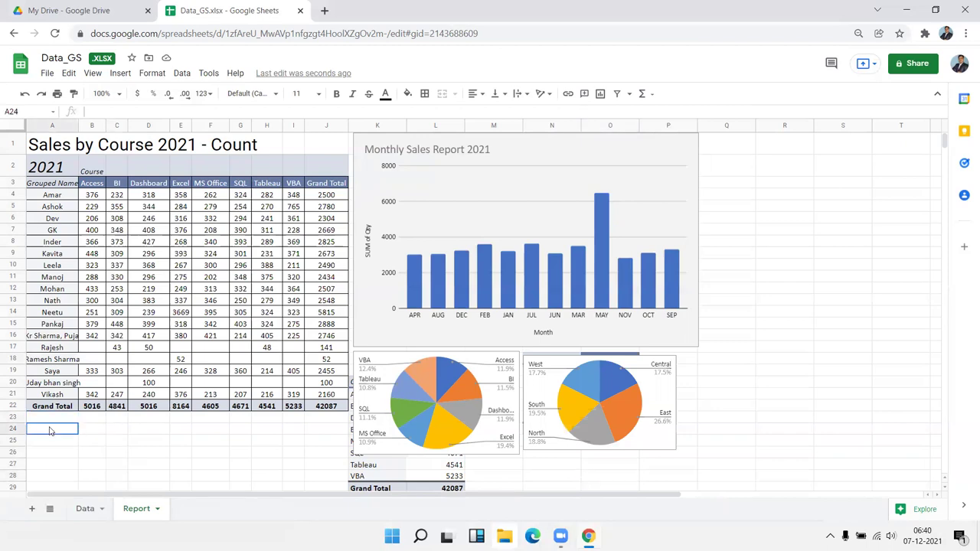
left_click_drag(50, 432, 73, 437)
type("Total Sales")
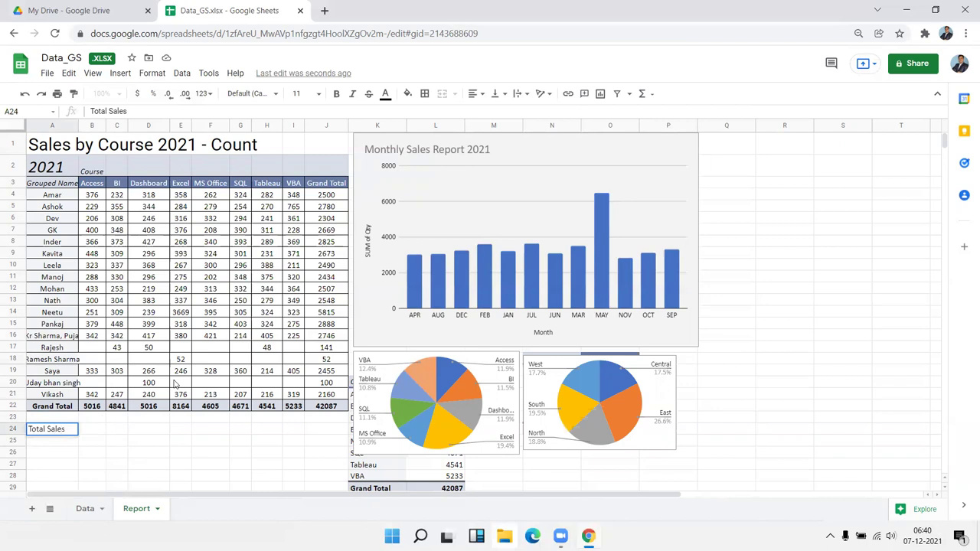
key("BackSpace")
key("BackSpace")
key("BackSpace")
key("Tab")
key("Tab")
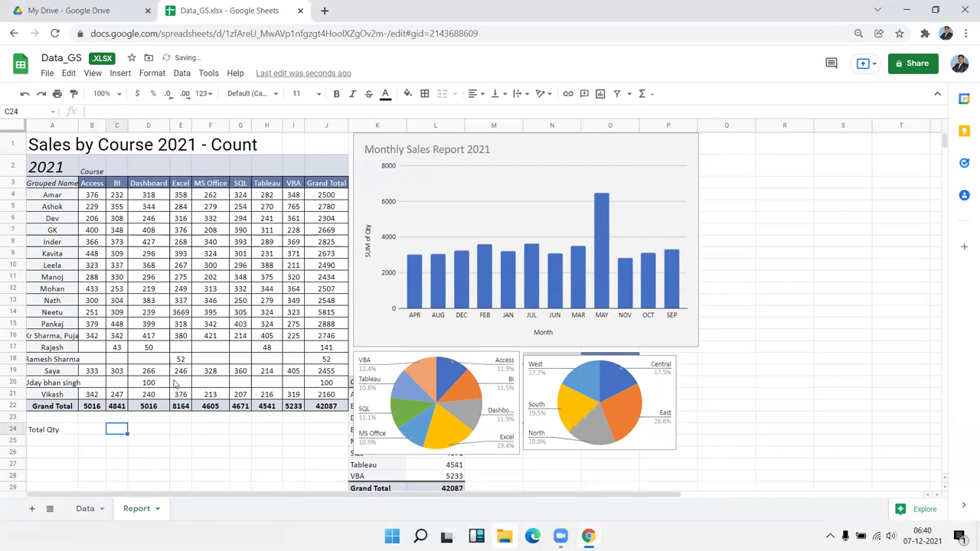
left_click(61, 433)
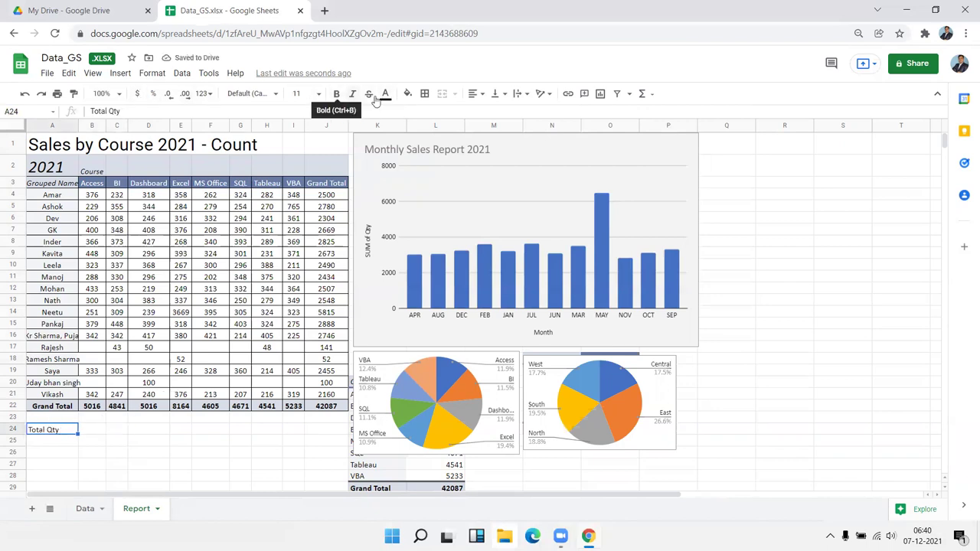
Step: Style the Total Qty label in A24 as bold white text on a blue fill, size 14
left_click(408, 95)
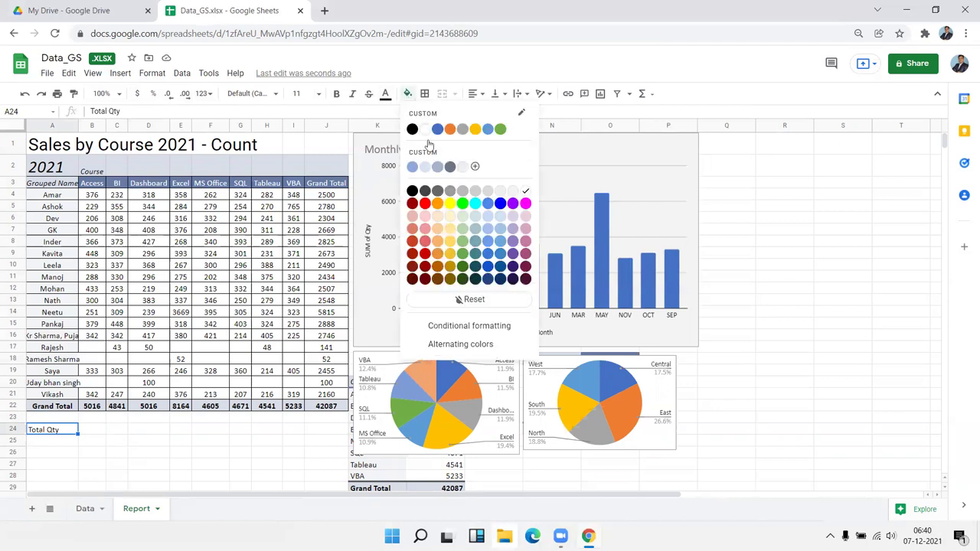
left_click(490, 205)
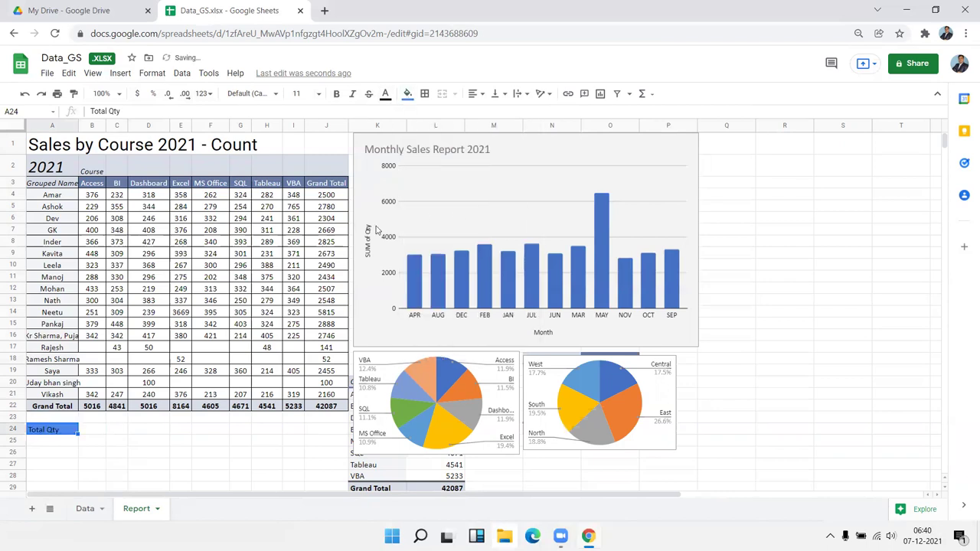
left_click(386, 98)
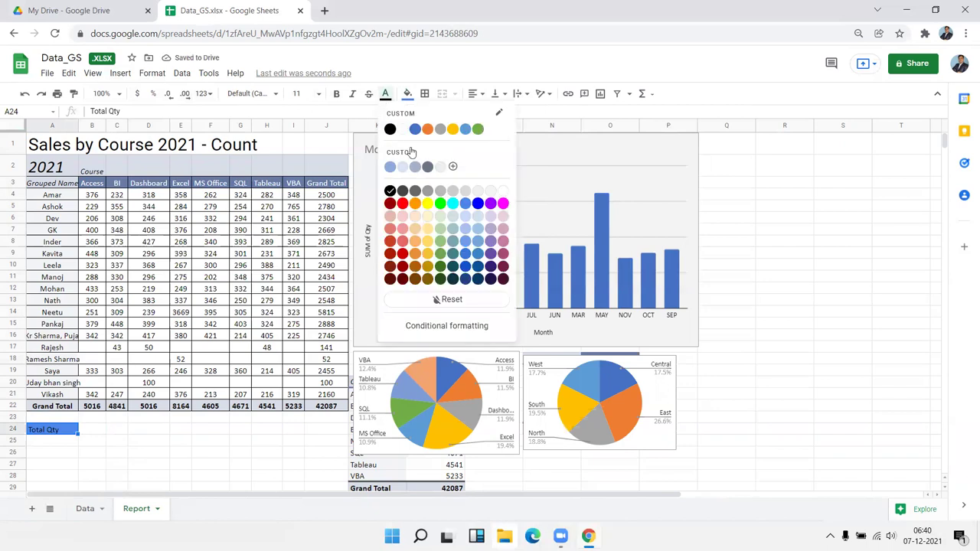
left_click(402, 131)
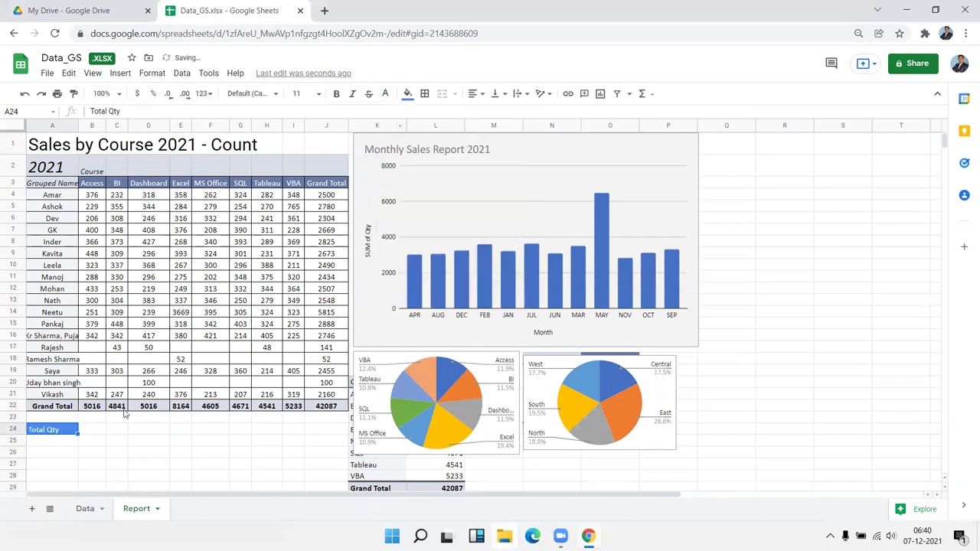
key("ctrl+b")
left_click(317, 94)
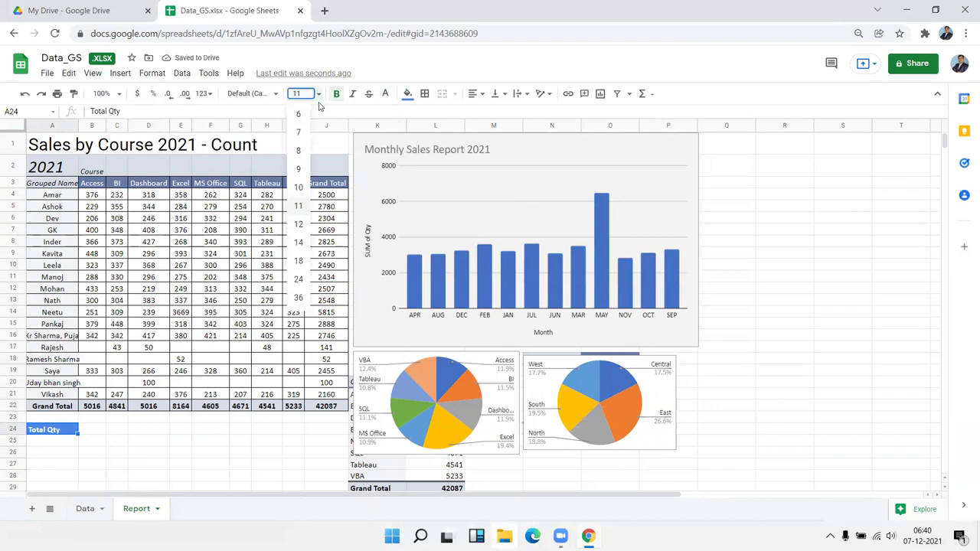
left_click(301, 207)
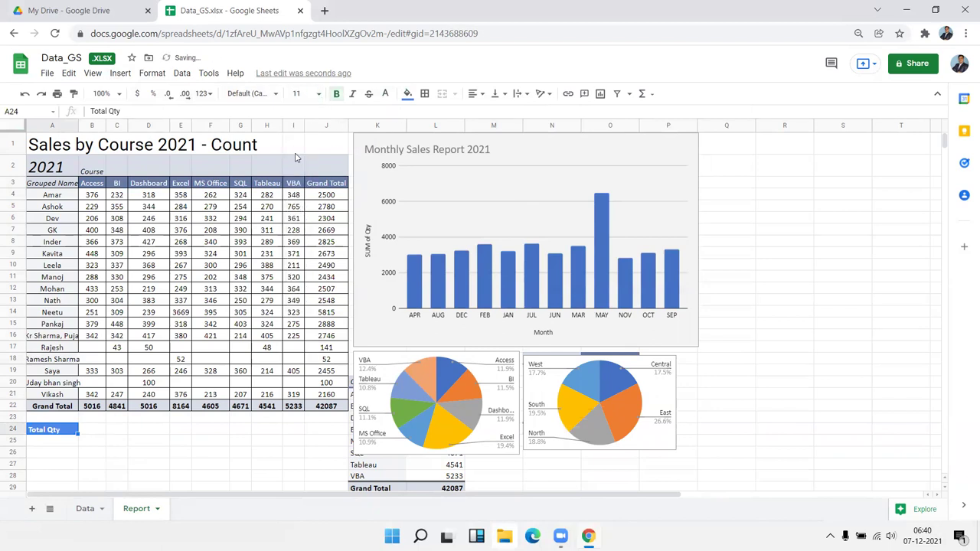
left_click(318, 94)
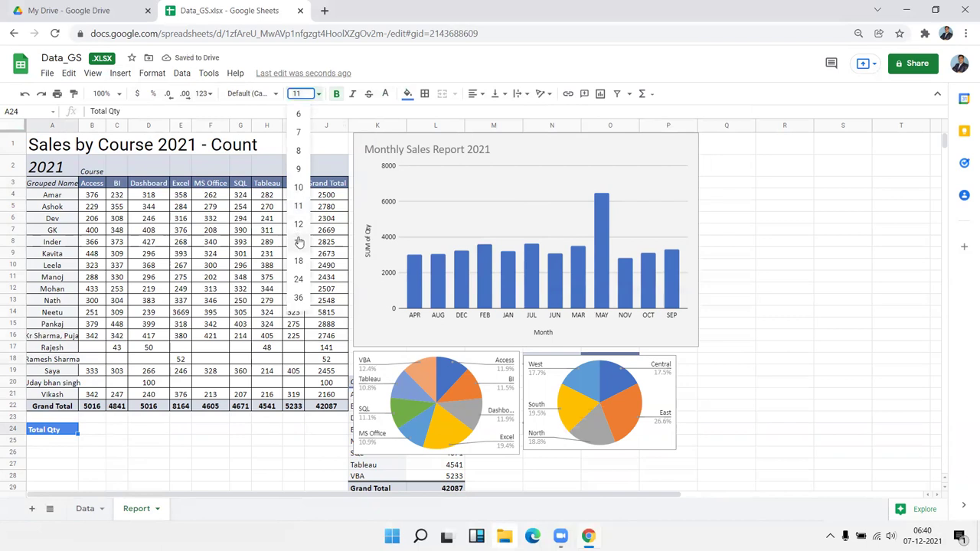
left_click(299, 242)
key("Right")
Step: Give cell A25 a light blue fill, a matching text colour and font size 18
left_click(71, 446)
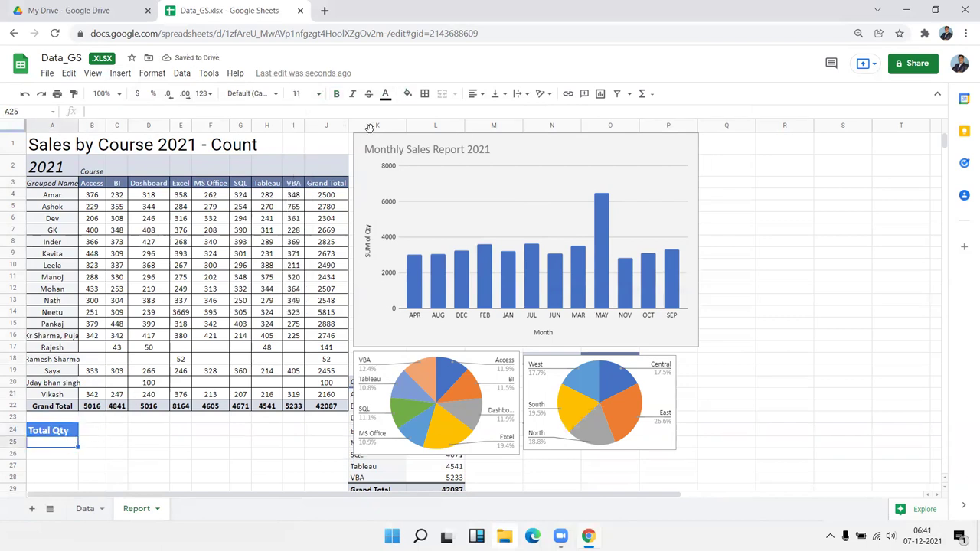
left_click(407, 93)
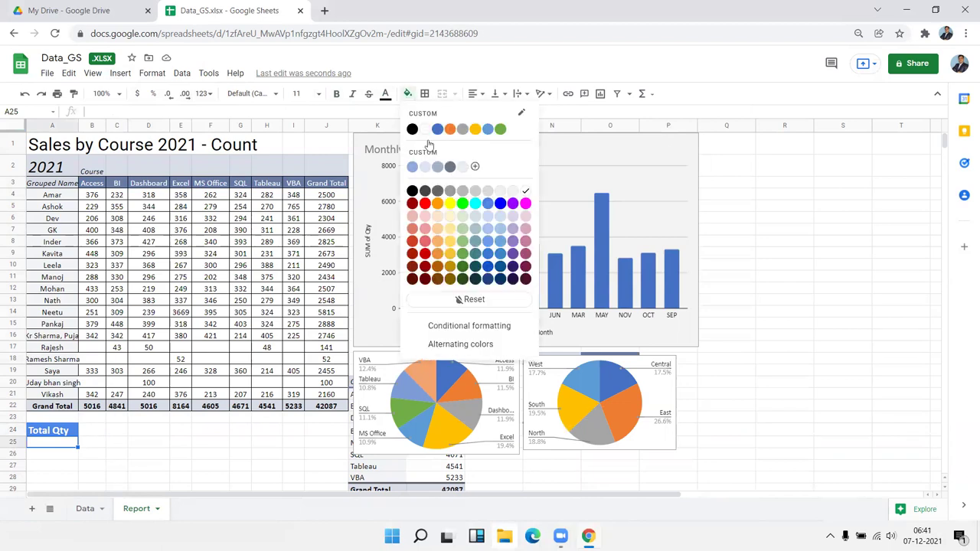
left_click(412, 167)
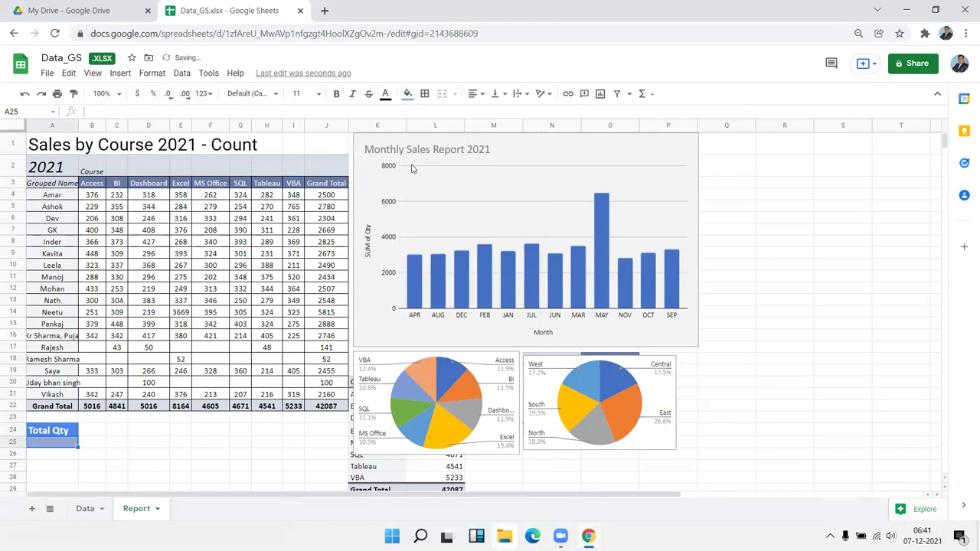
left_click(386, 94)
left_click(399, 130)
left_click(316, 98)
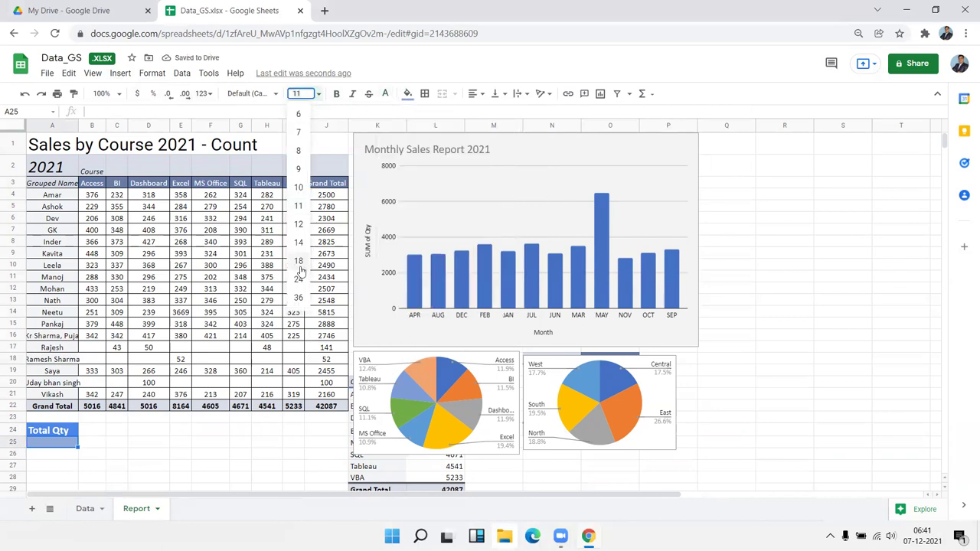
left_click(299, 261)
left_click(114, 480)
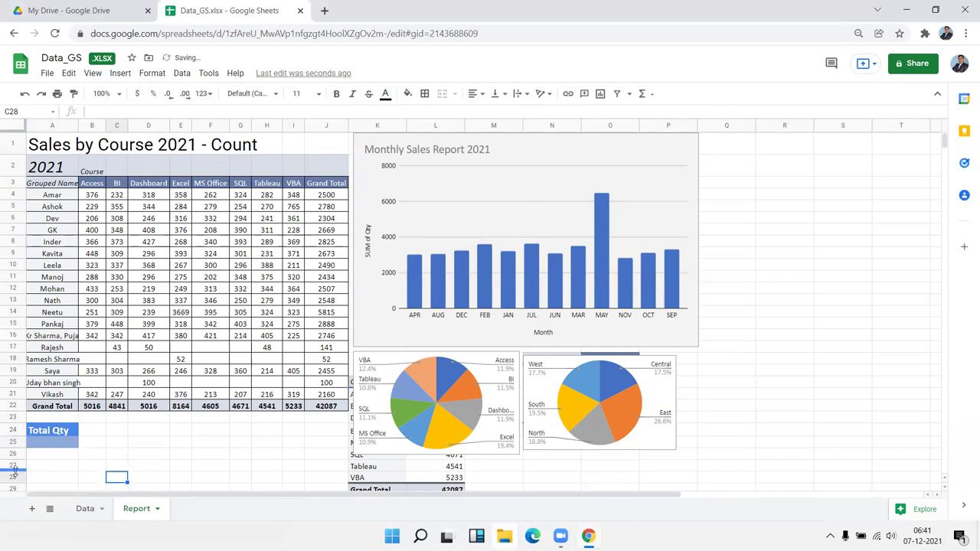
Step: Enter a SUM formula in A25 over the Data sheet's column G, giving 42087
left_click(43, 444)
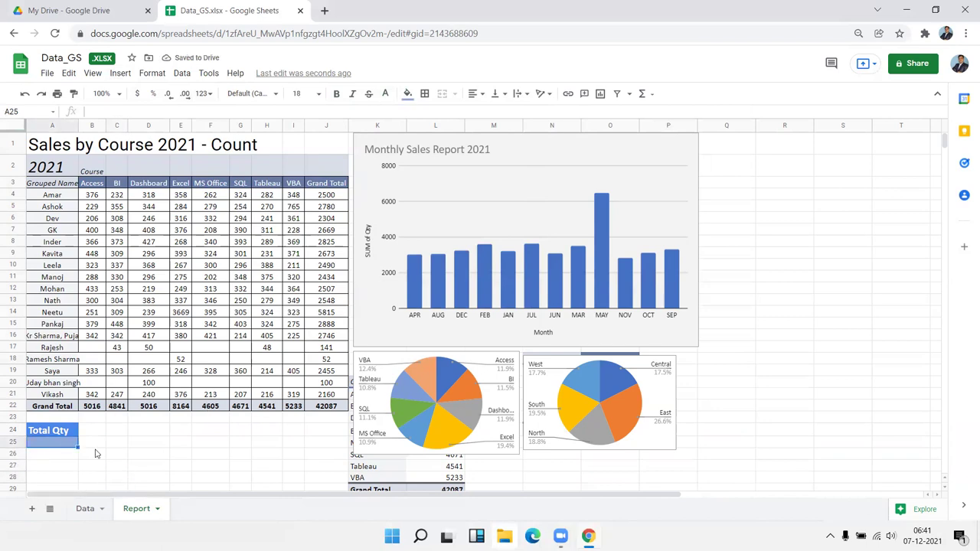
type("=sum")
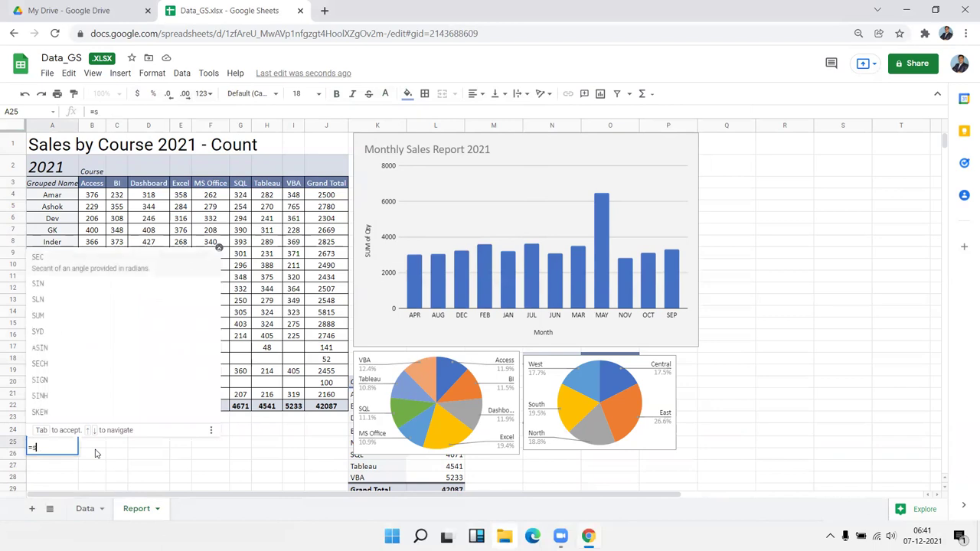
key("Tab")
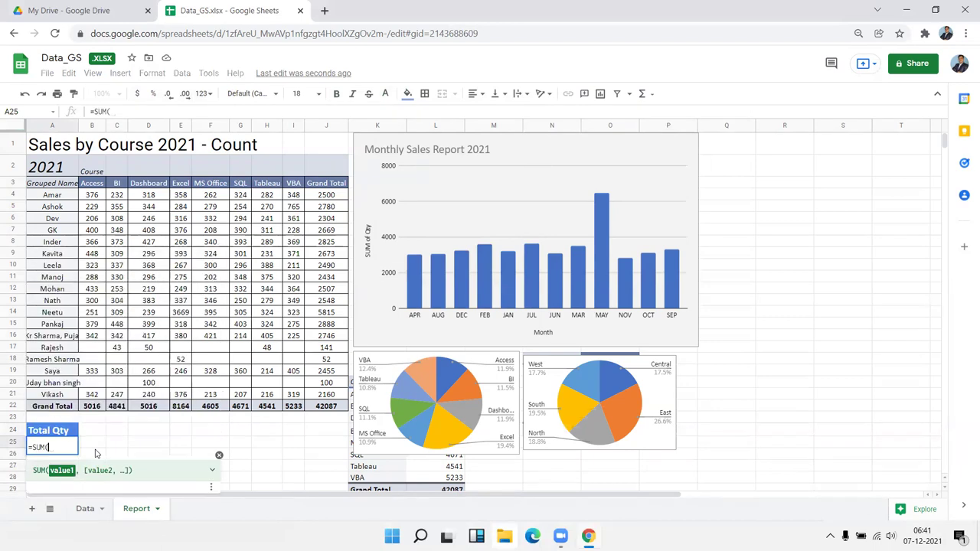
left_click(86, 508)
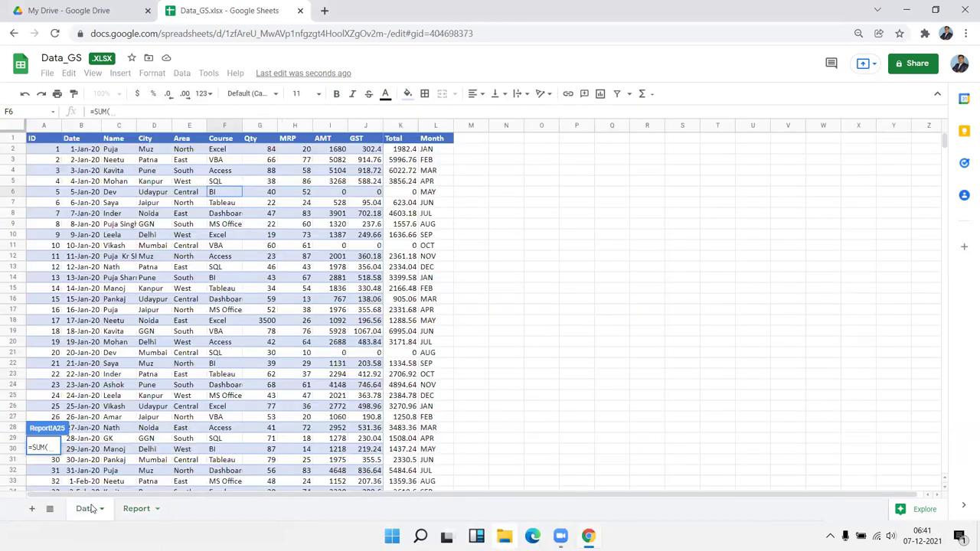
left_click(261, 125)
key("Return")
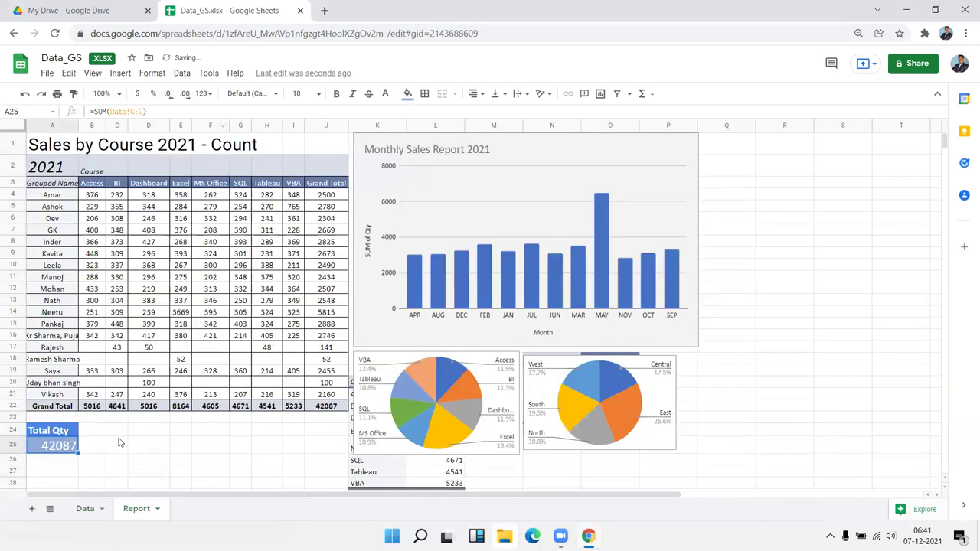
left_click(119, 443)
Step: Select the Total Qty label cell to chart it and open the Insert menu
left_click(98, 434)
left_click_drag(98, 434, 111, 431)
left_click(116, 448)
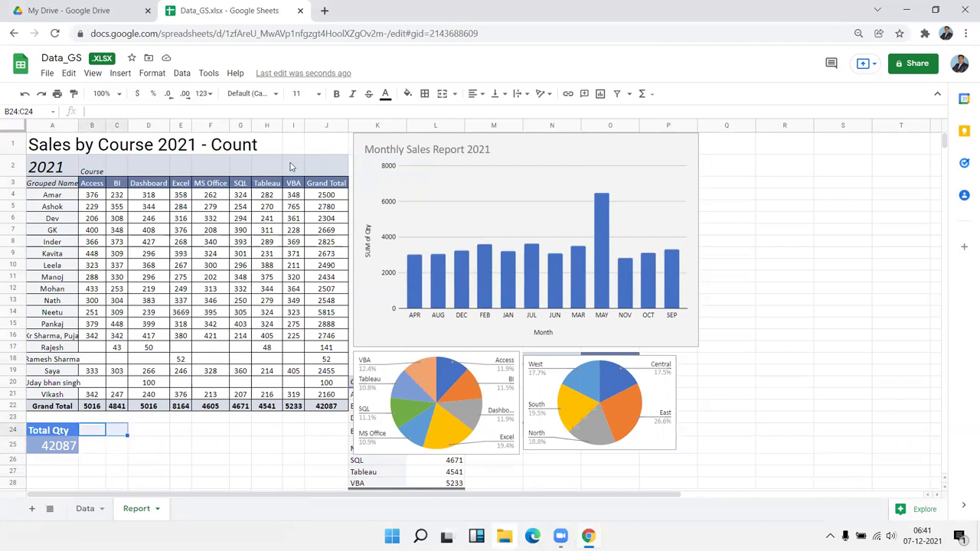
left_click(54, 433)
left_click_drag(97, 435, 111, 432)
left_click(74, 437)
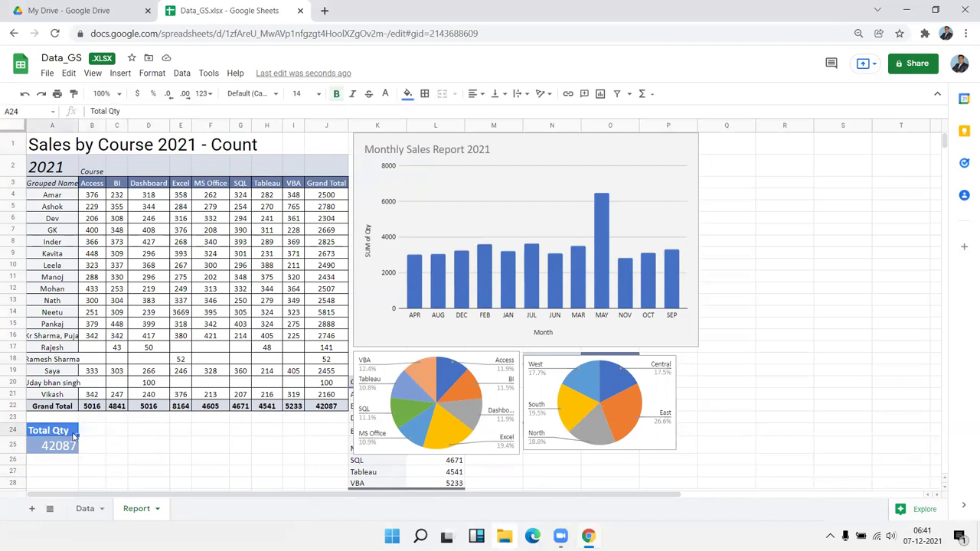
left_click(120, 72)
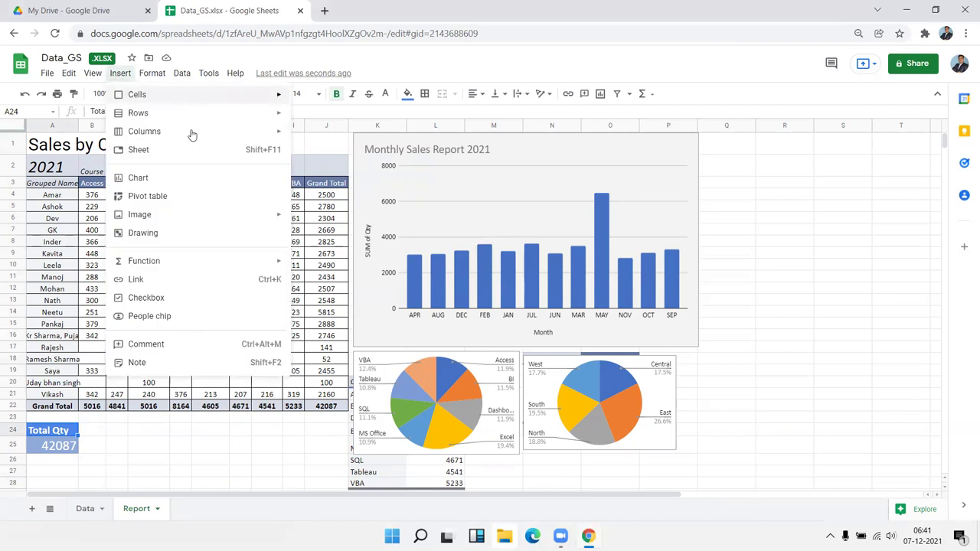
Step: Insert a chart from the Total Qty cells A24:A25 and change its type to a gauge chart
left_click(154, 184)
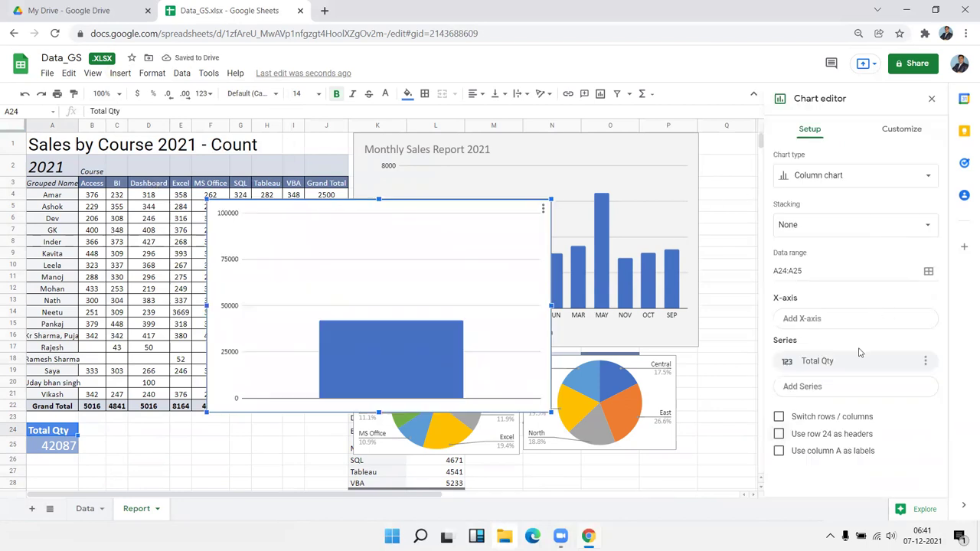
left_click(813, 137)
left_click(818, 177)
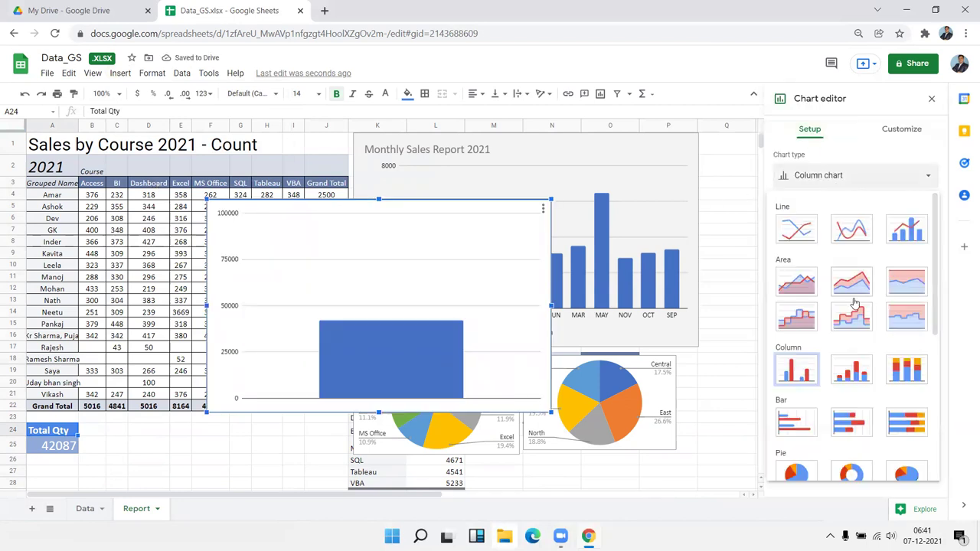
scroll(856, 307, "down", 5)
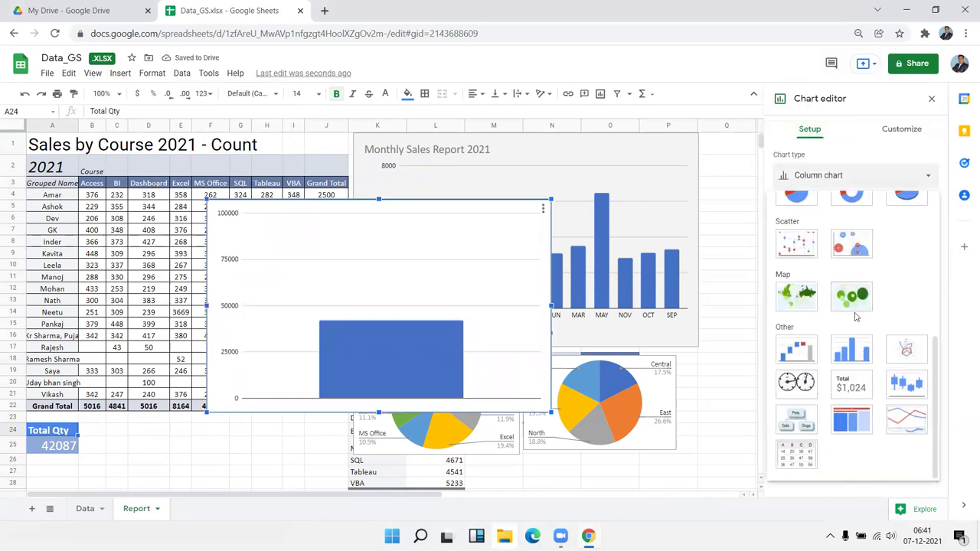
left_click(798, 388)
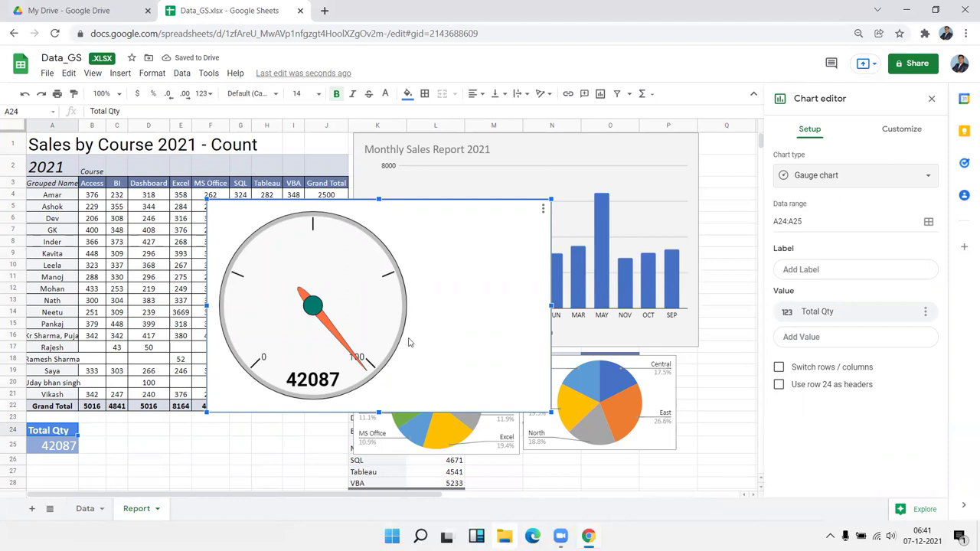
left_click(473, 343)
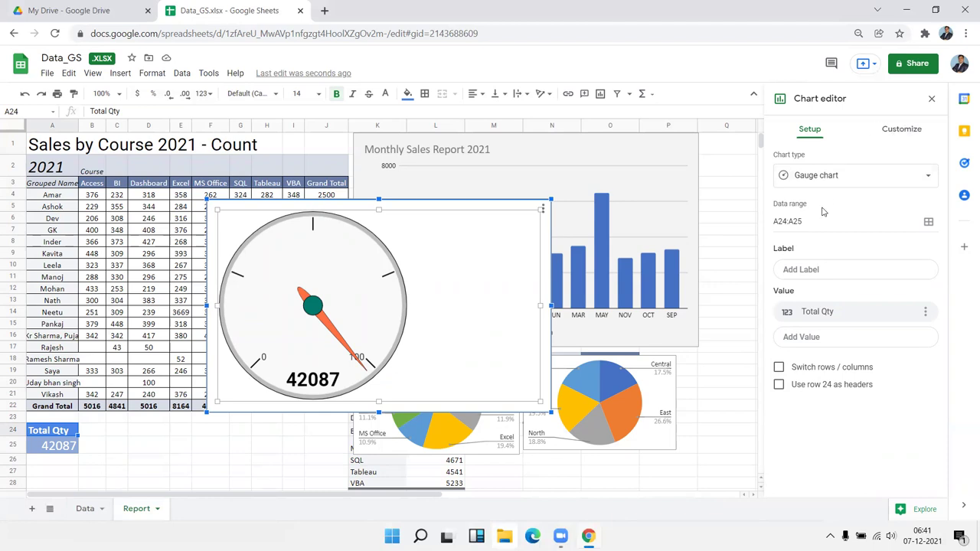
left_click(804, 345)
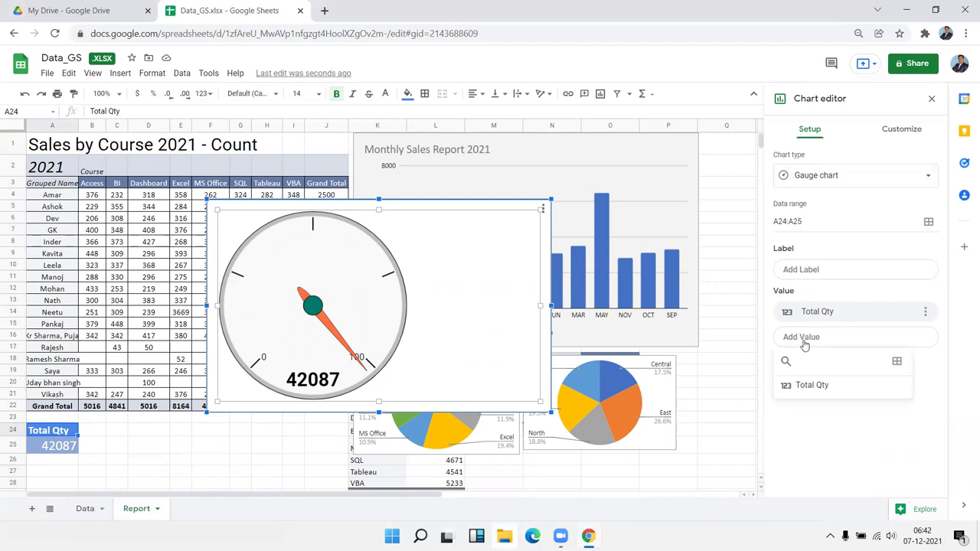
left_click(804, 345)
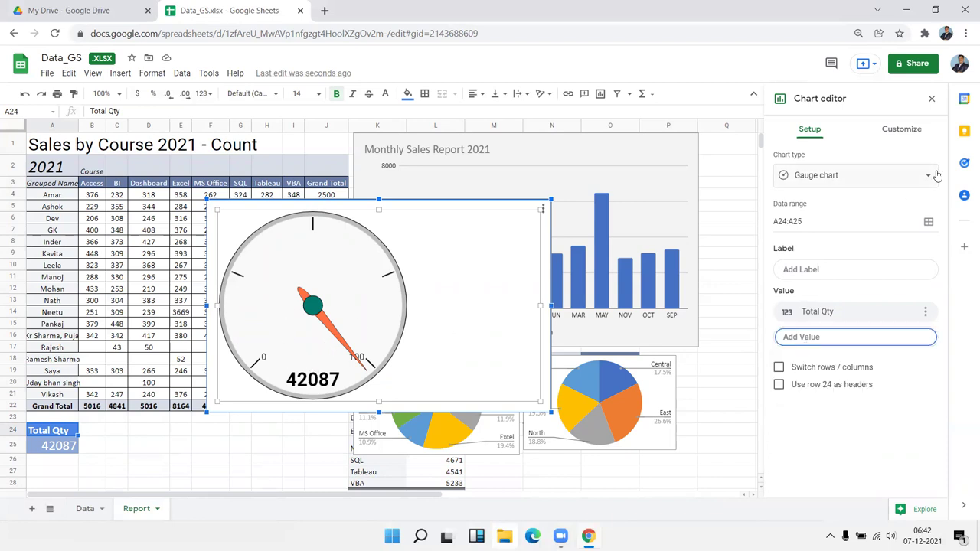
left_click(911, 130)
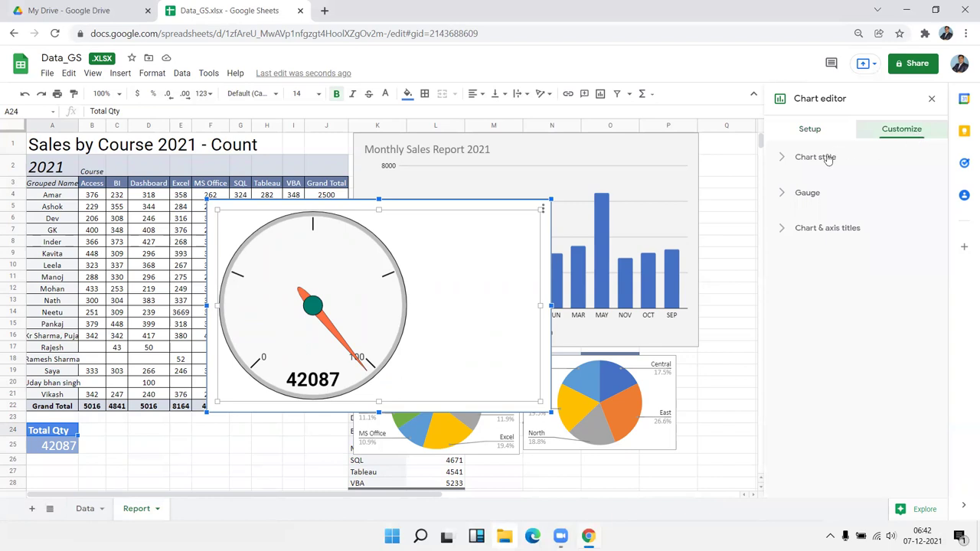
Step: Set the gauge's maximum value to 50000
left_click(820, 199)
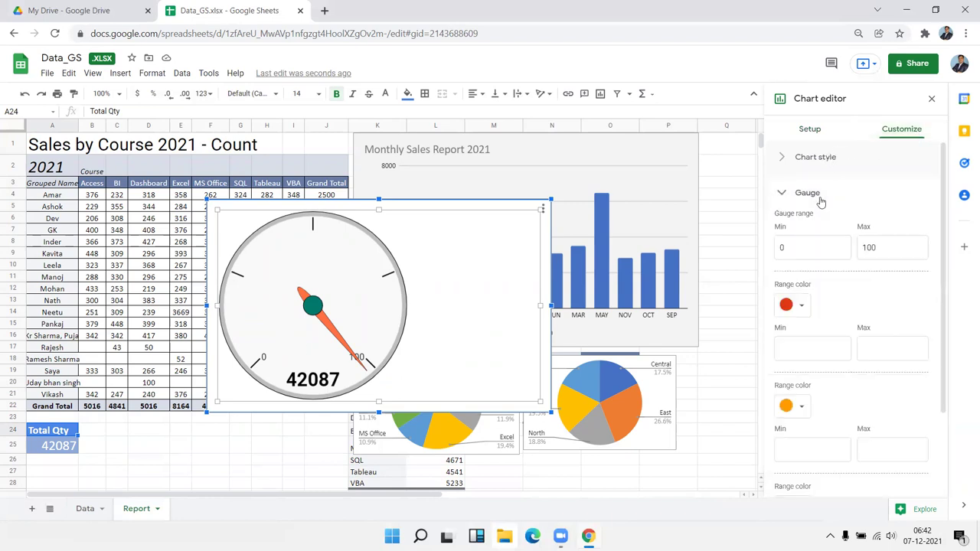
left_click(797, 244)
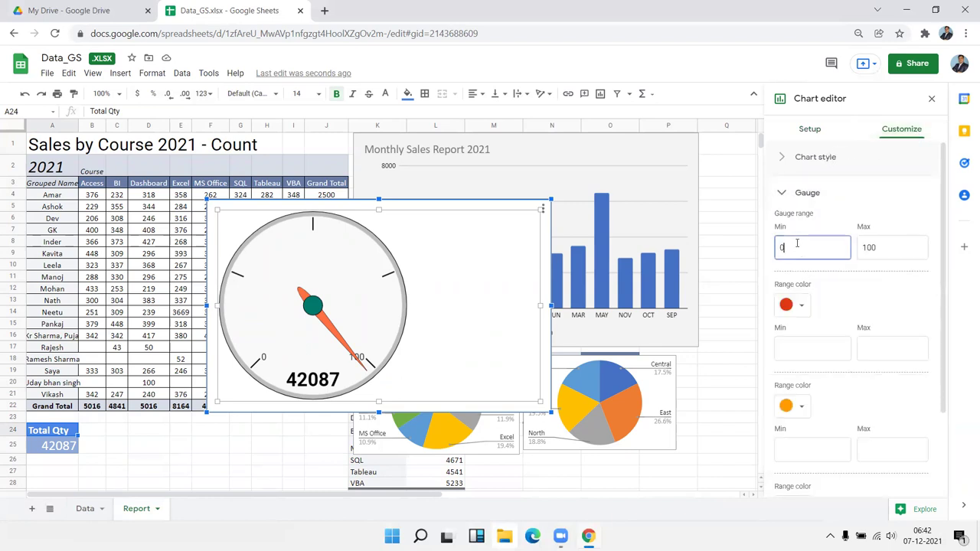
left_click_drag(792, 242, 775, 242)
left_click(891, 244)
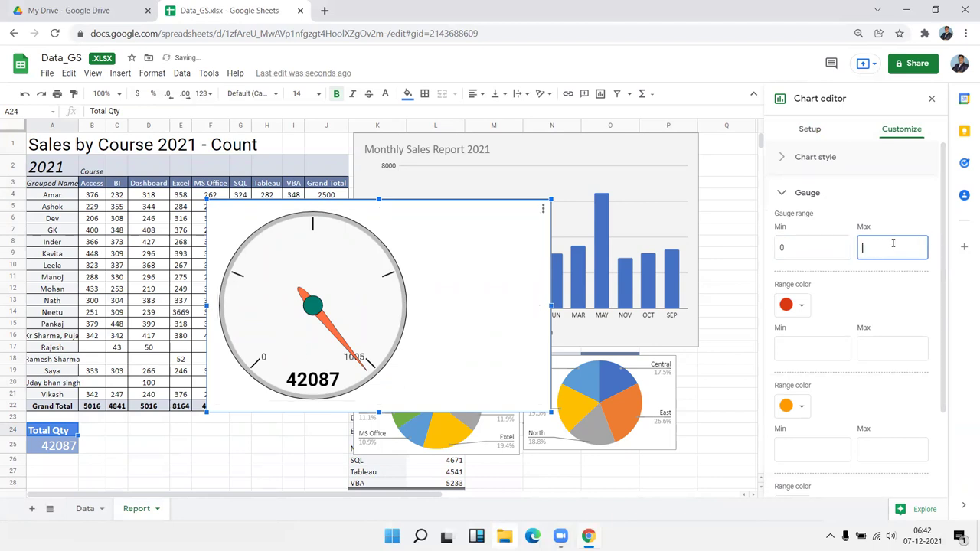
type("50")
type("000")
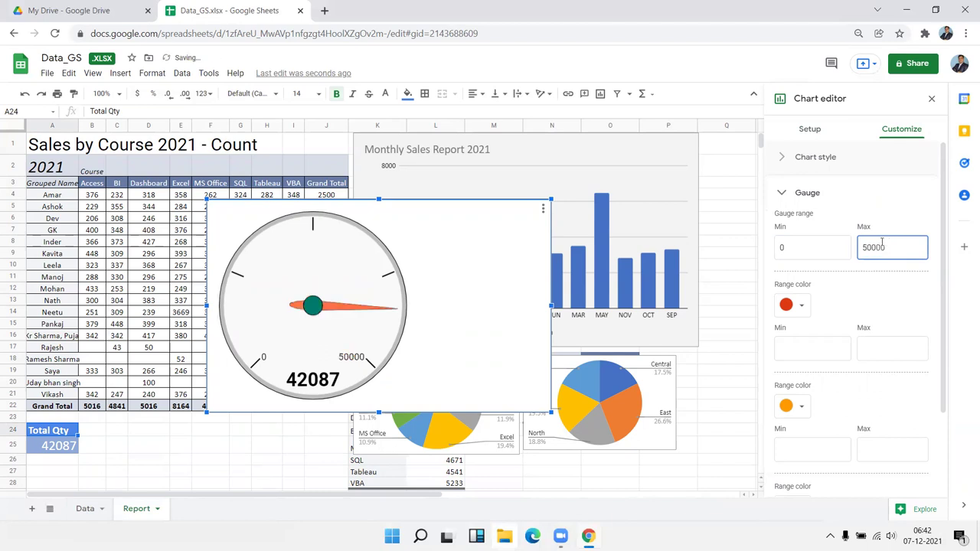
left_click(886, 306)
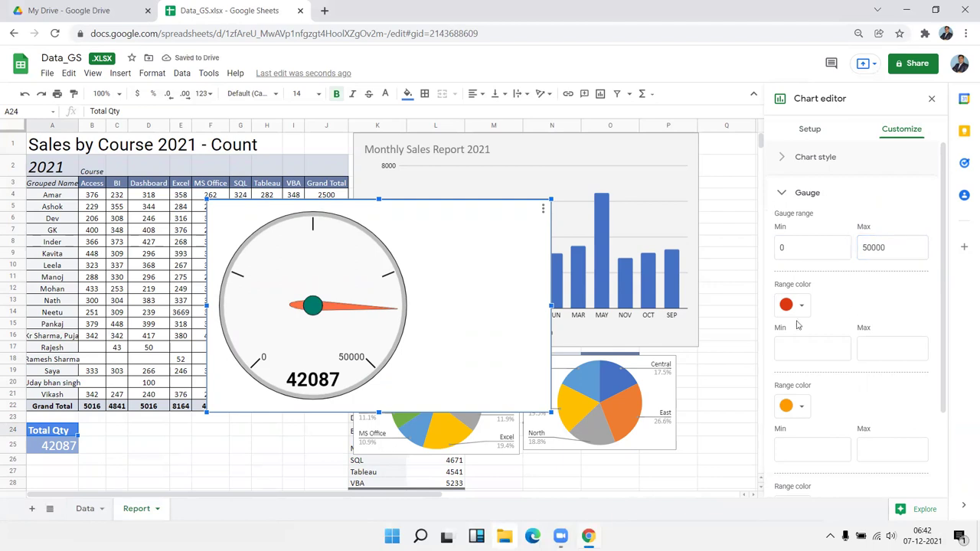
Step: Add a red 1–10000 band and an orange 10100–25000 band to the gauge
left_click(790, 350)
type("1")
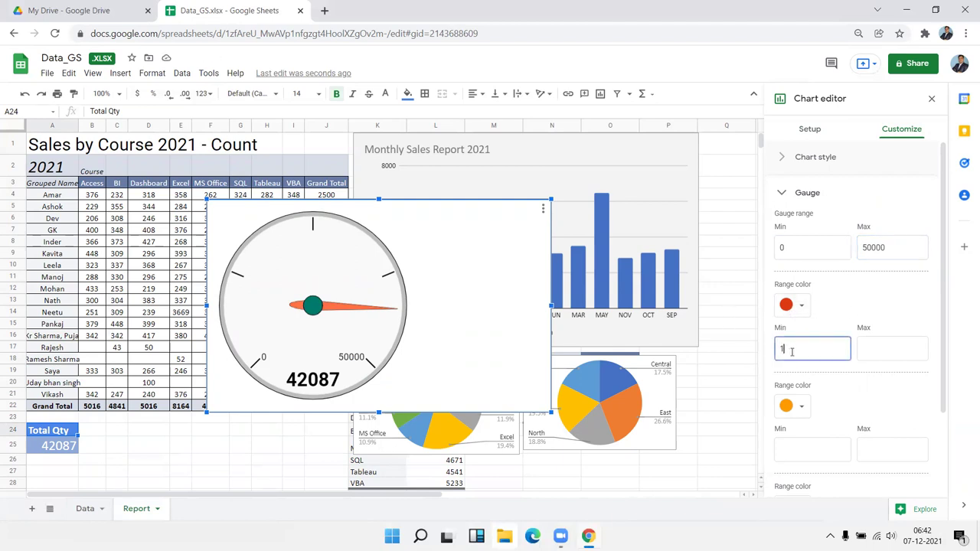
left_click(878, 349)
type("1")
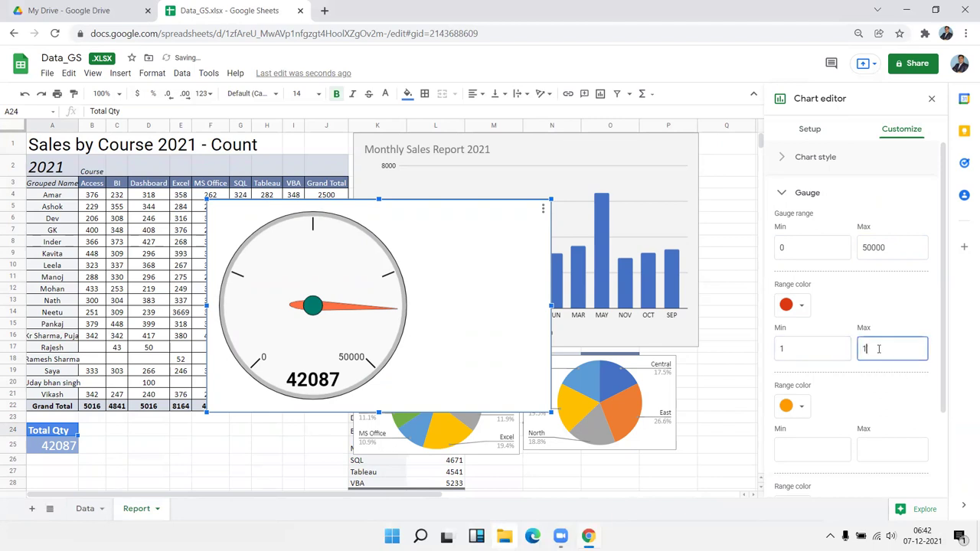
type("0000")
left_click(876, 398)
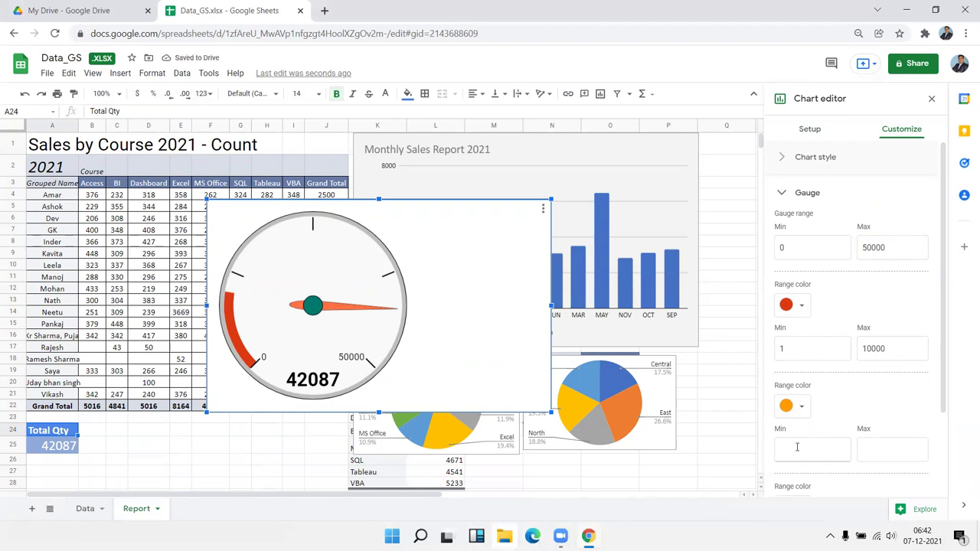
left_click(798, 451)
type("0000")
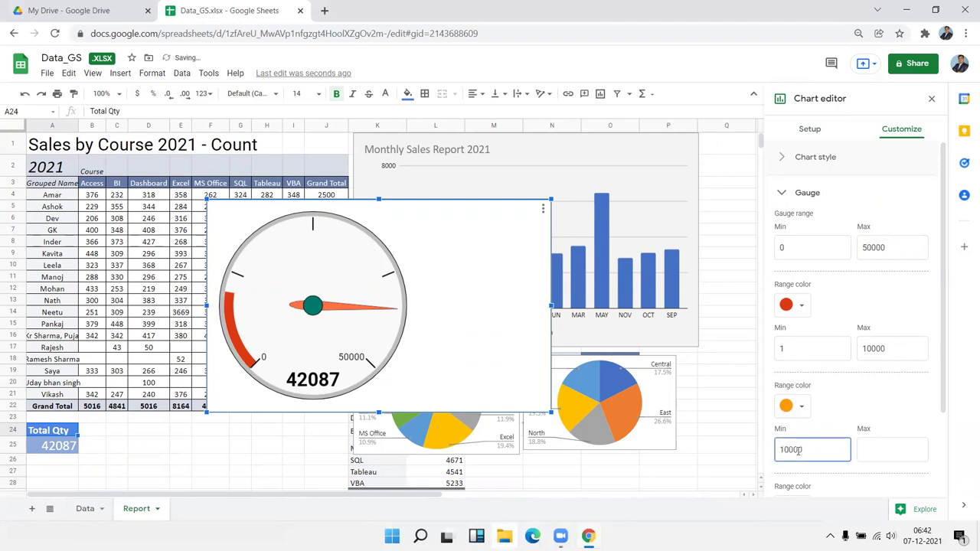
key("BackSpace")
key("BackSpace")
key("BackSpace")
left_click(881, 452)
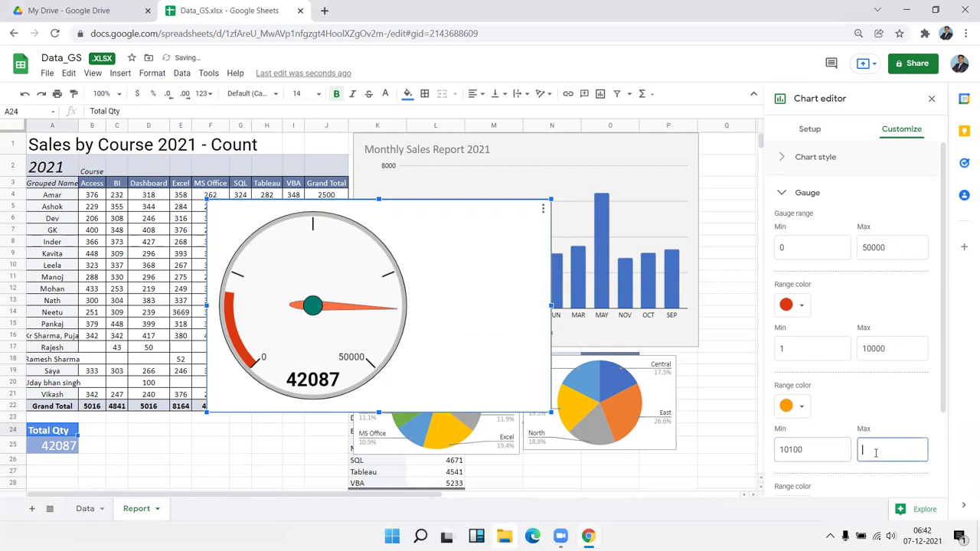
type("25")
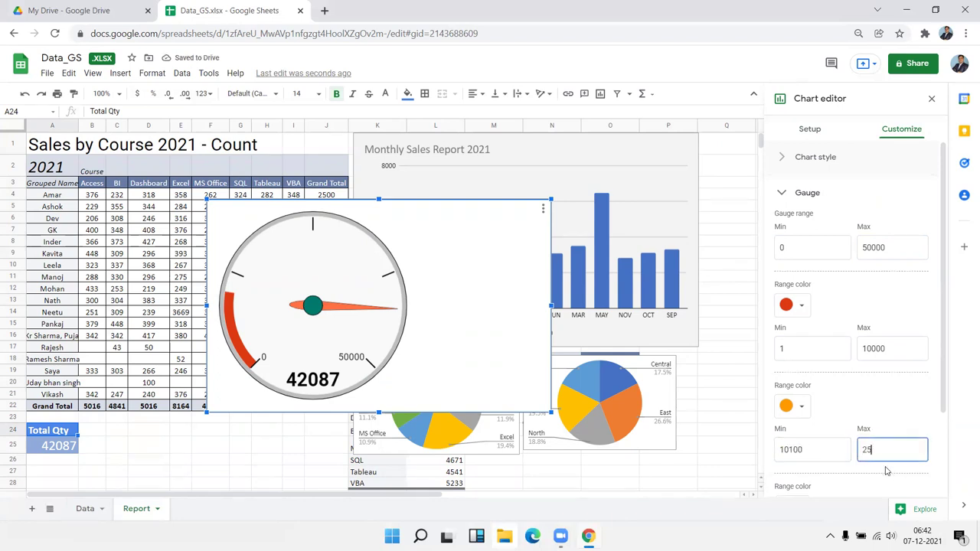
scroll(886, 466, "down", 1)
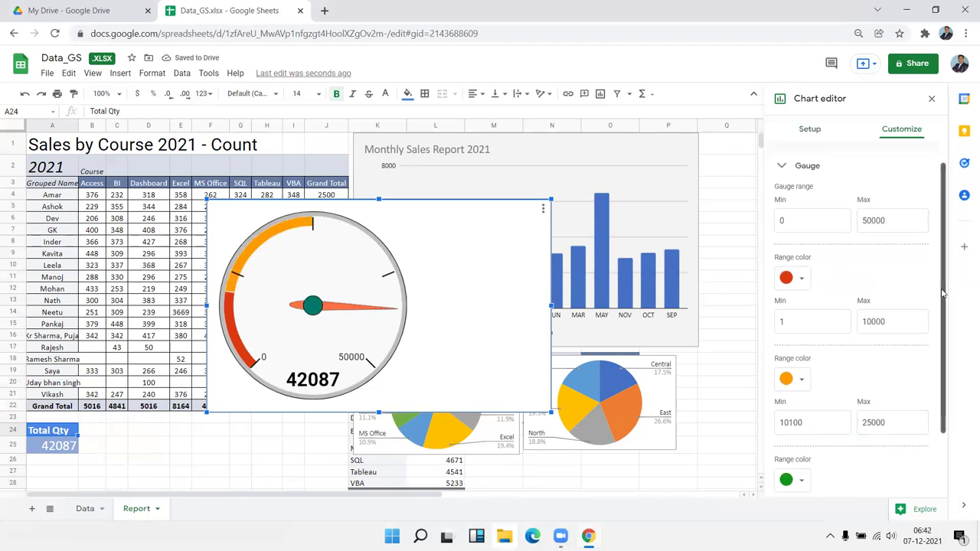
left_click_drag(944, 280, 943, 347)
Step: Add a green 30000–60000 band to the gauge
left_click(810, 447)
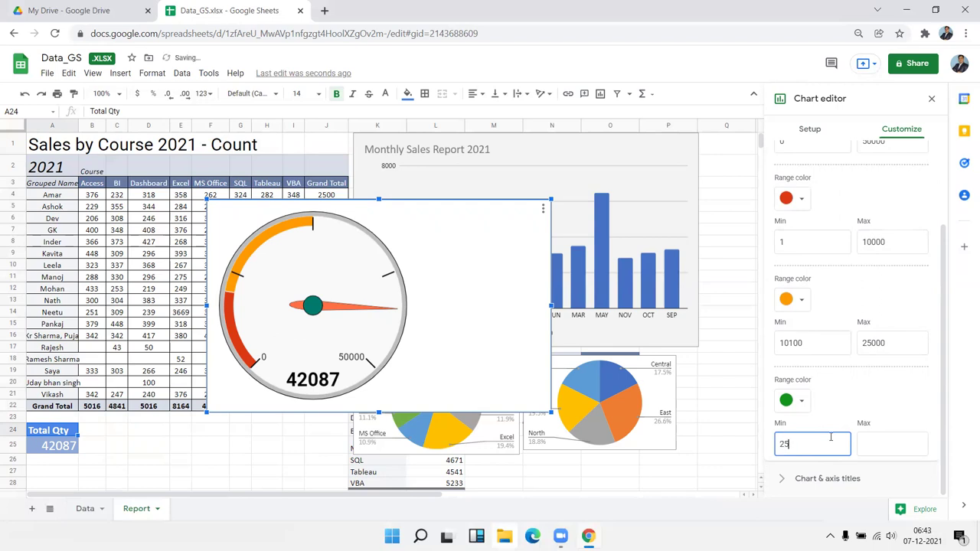
type("0")
key("Tab")
type("600")
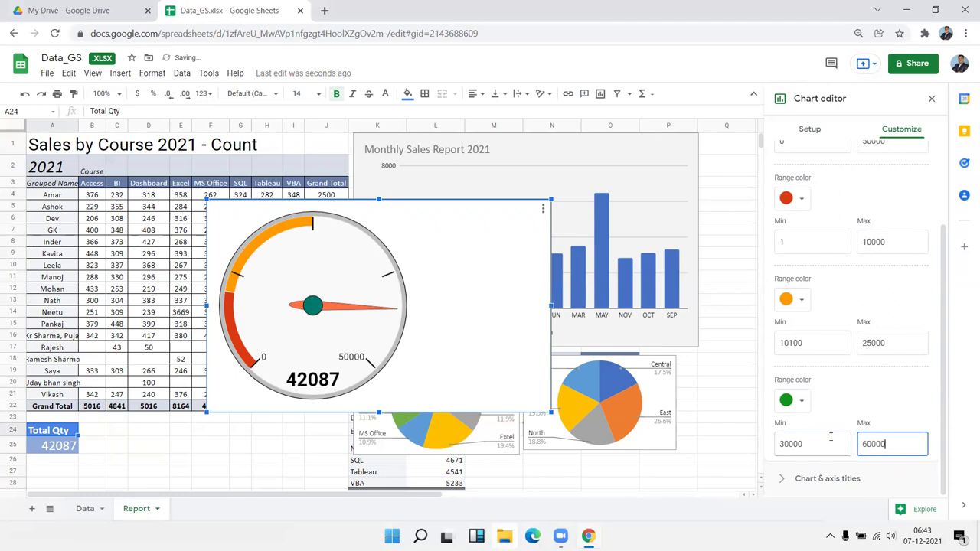
key("Return")
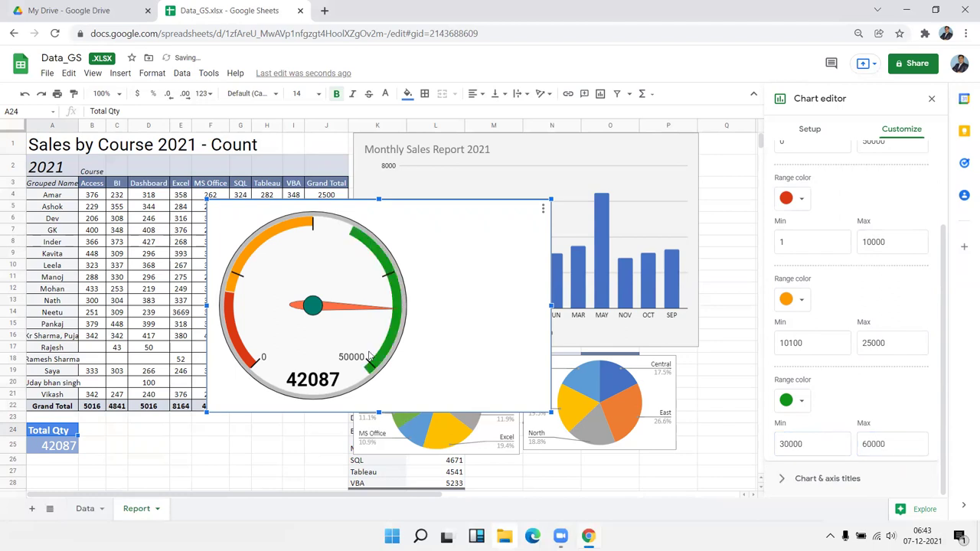
scroll(842, 266, "up", 2)
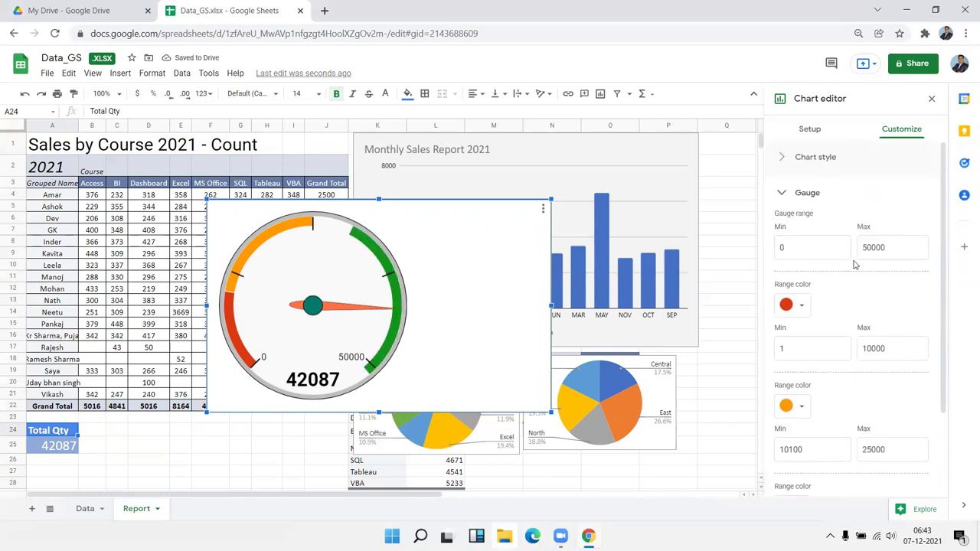
scroll(855, 264, "down", 3)
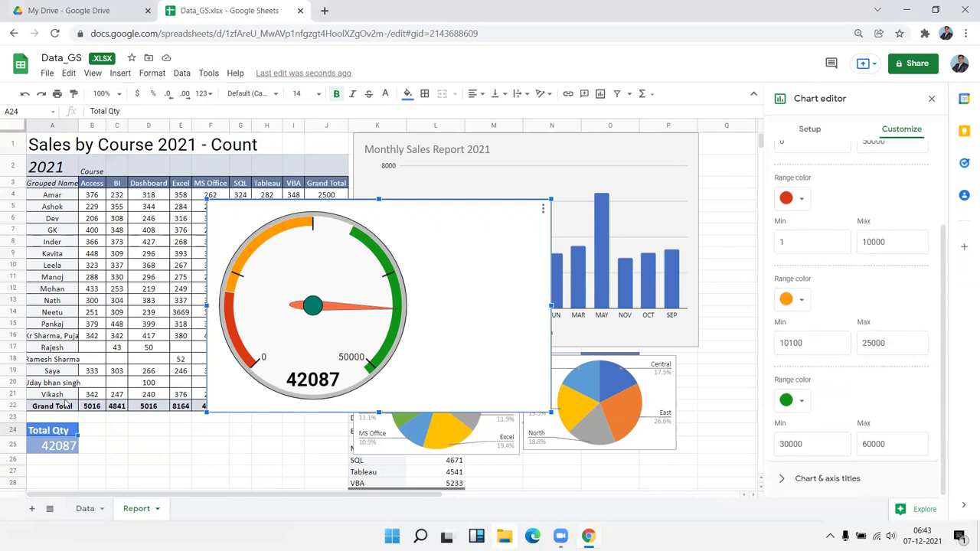
Step: Shrink the gauge to about half size and move the Total Qty cells to D24:D25
left_click(510, 388)
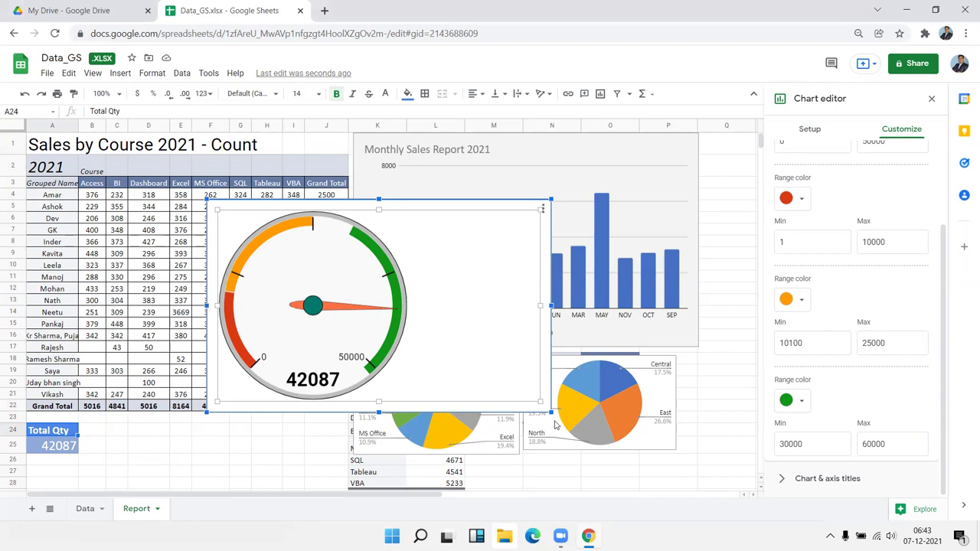
mouse_move(550, 411)
left_mouse_down()
mouse_move(266, 300)
mouse_move(147, 507)
mouse_move(202, 479)
mouse_move(322, 464)
left_mouse_up()
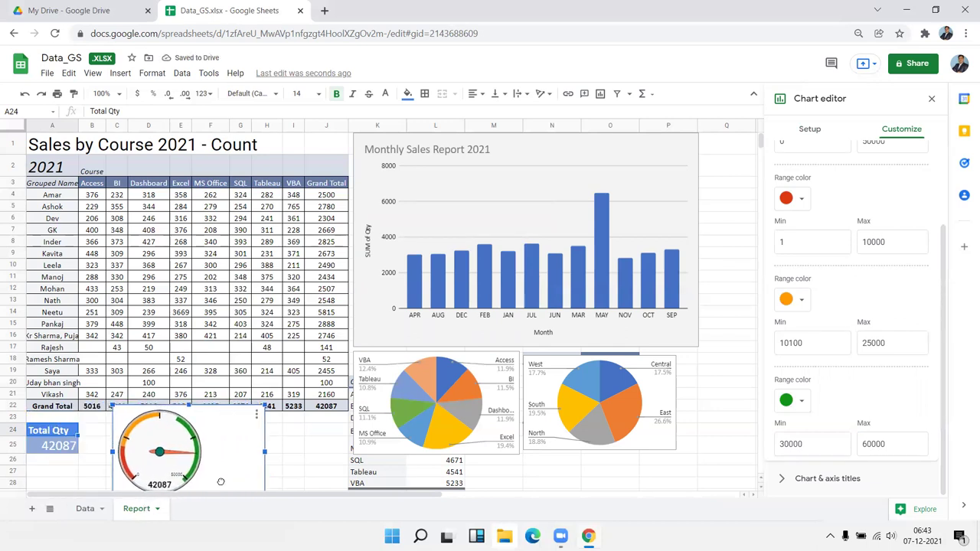
left_click(115, 441)
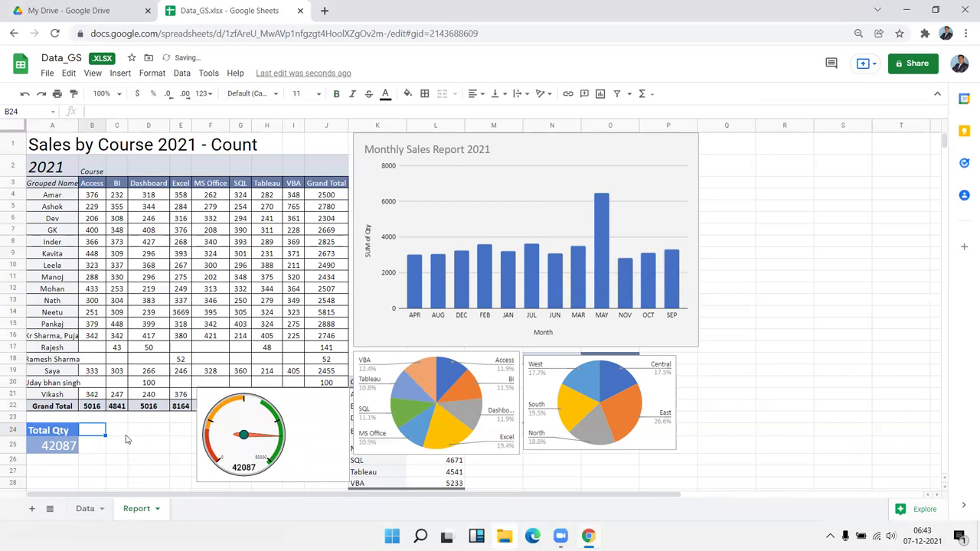
left_click(60, 433)
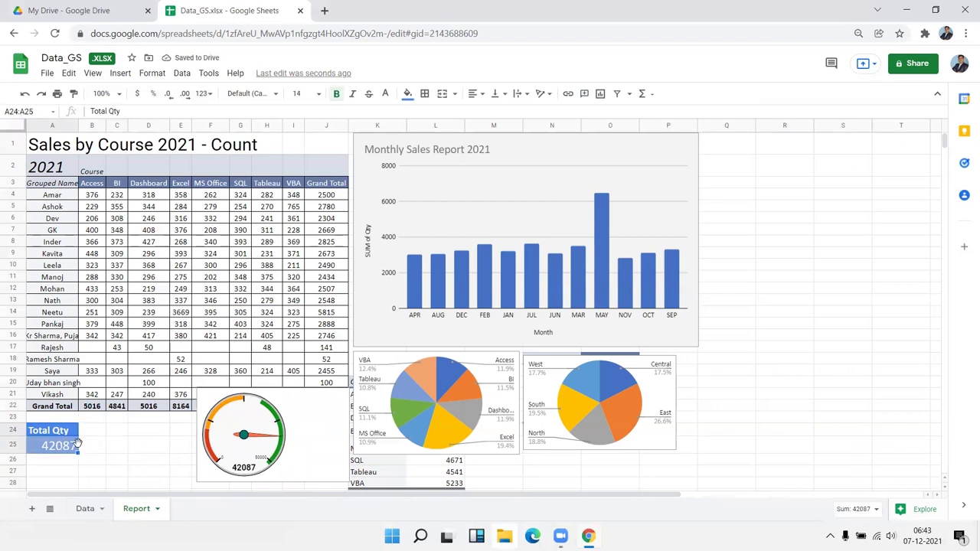
left_click_drag(81, 448, 151, 446)
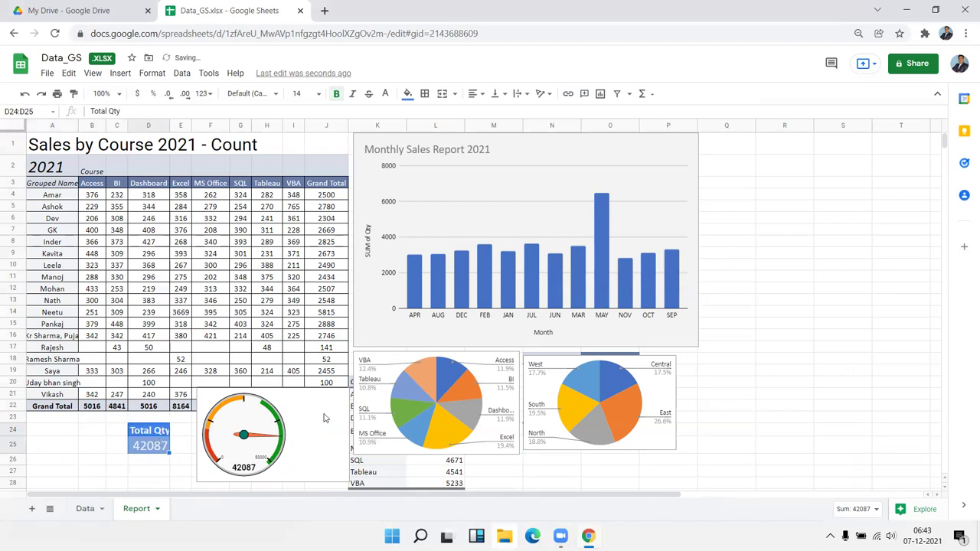
Step: Move the gauge beneath the Grand Total row at column A and narrow it slightly
left_click(306, 426)
left_click_drag(288, 458, 118, 482)
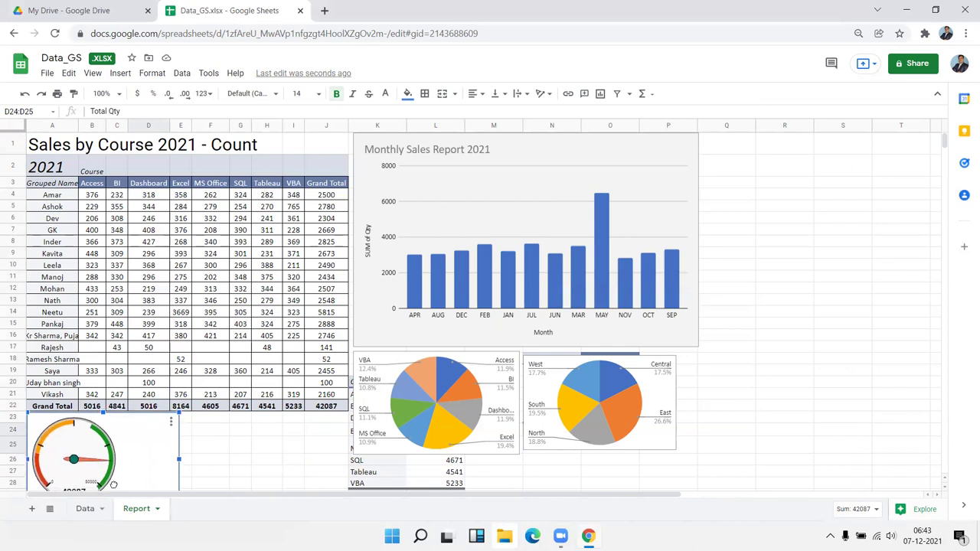
left_click(214, 446)
scroll(222, 455, "down", 3)
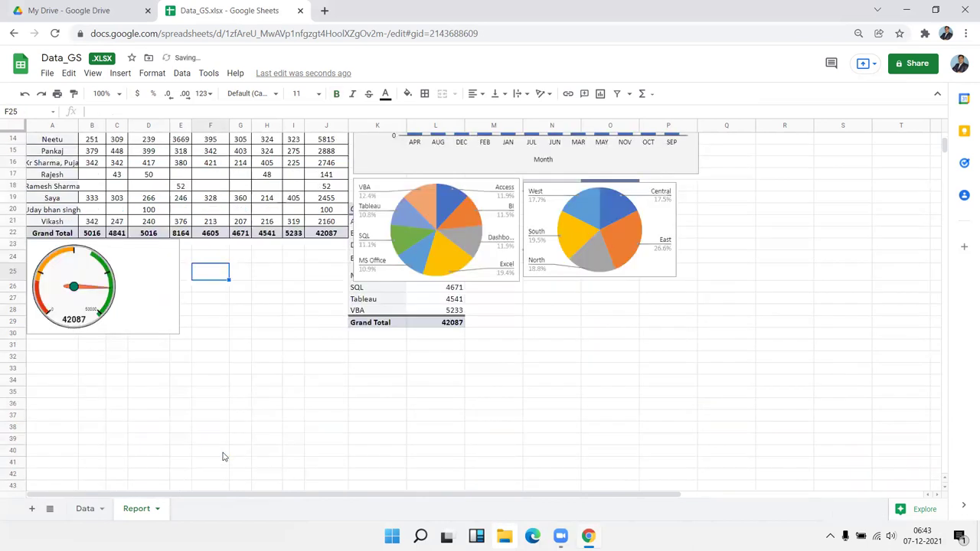
left_click(164, 316)
left_click_drag(177, 285, 169, 285)
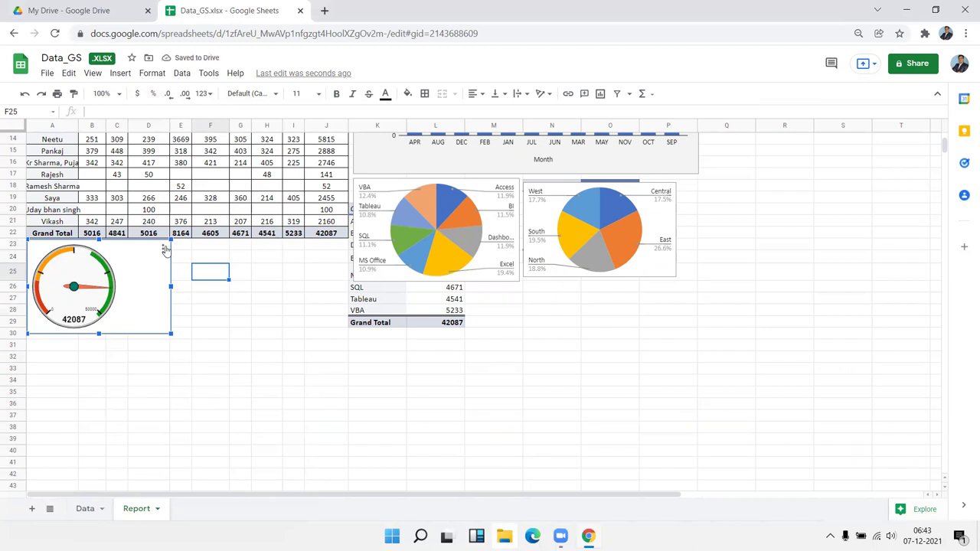
left_click(162, 249)
Step: Set the gauge chart's Chart style background colour to None
left_click(150, 265)
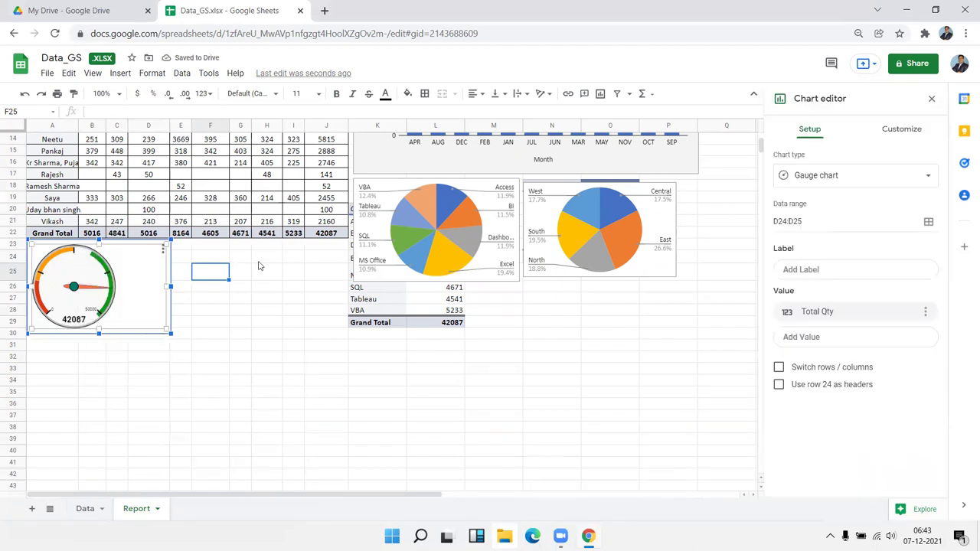
left_click(902, 128)
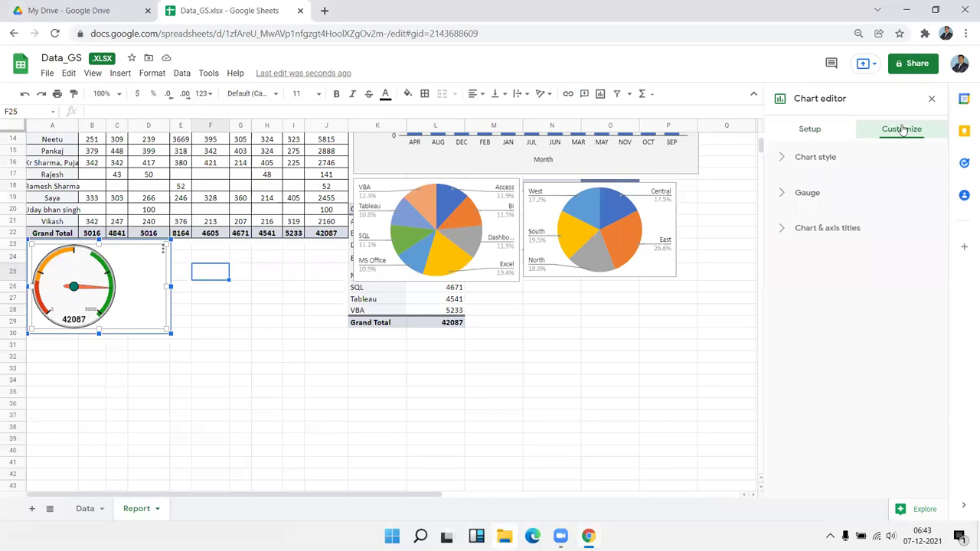
left_click(818, 158)
left_click(805, 202)
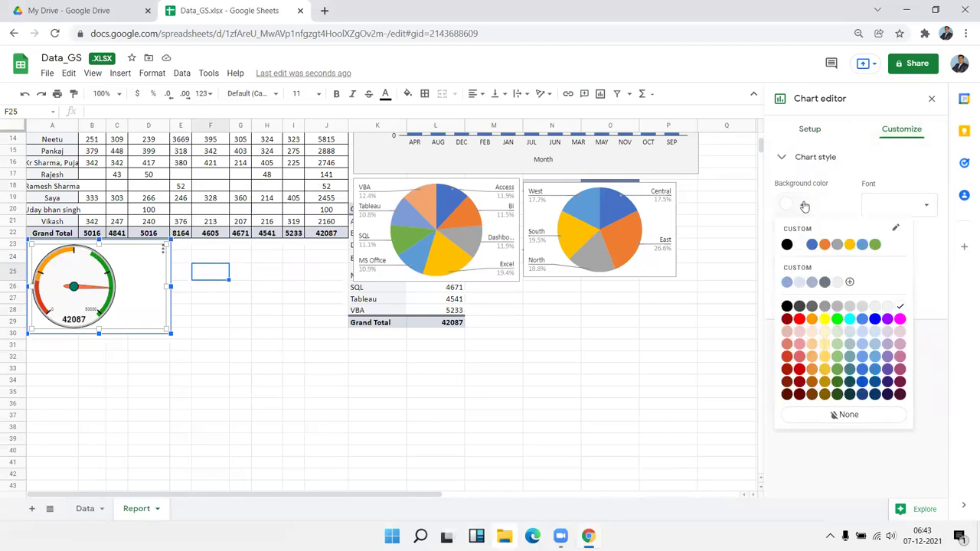
left_click(849, 416)
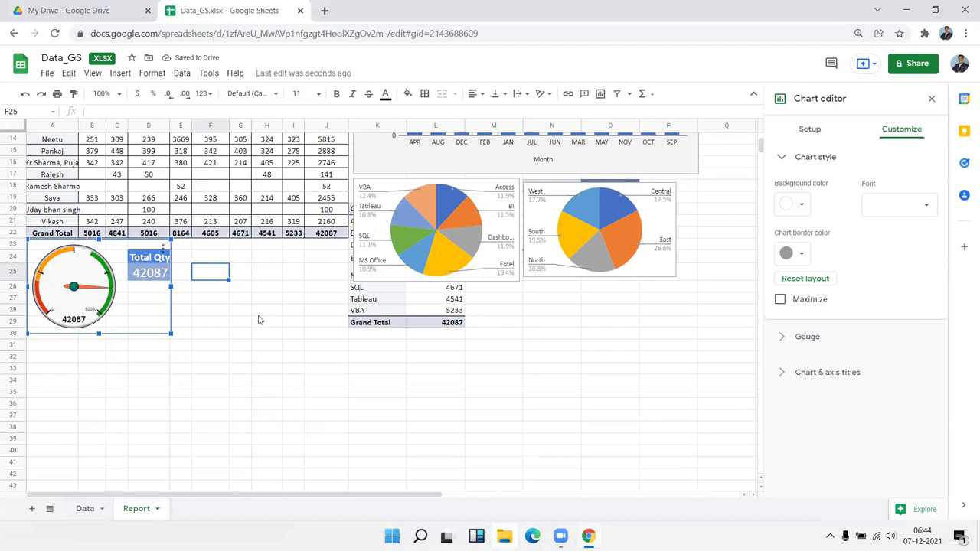
left_click(236, 325)
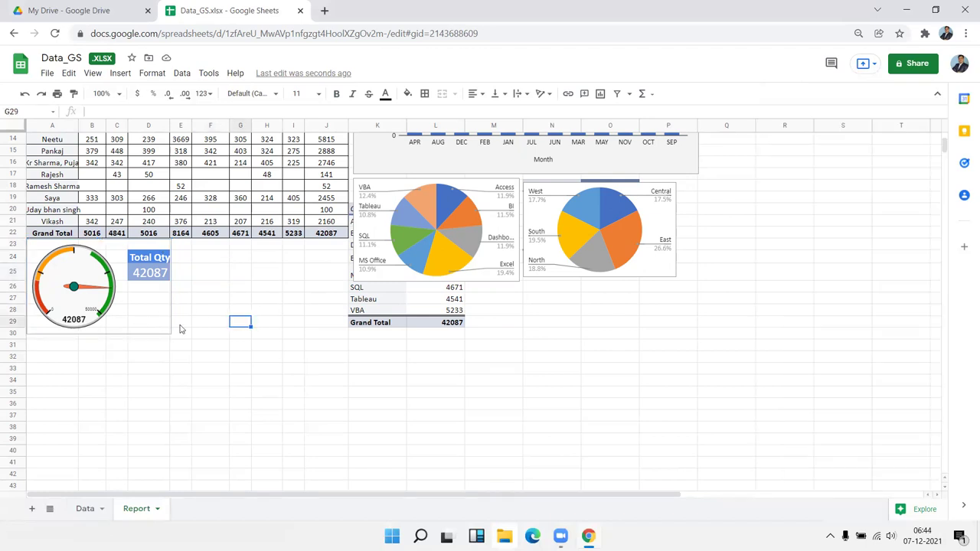
Step: Copy the styled Total Qty block from D24:D25 and paste it into F24:F25
left_click(218, 326)
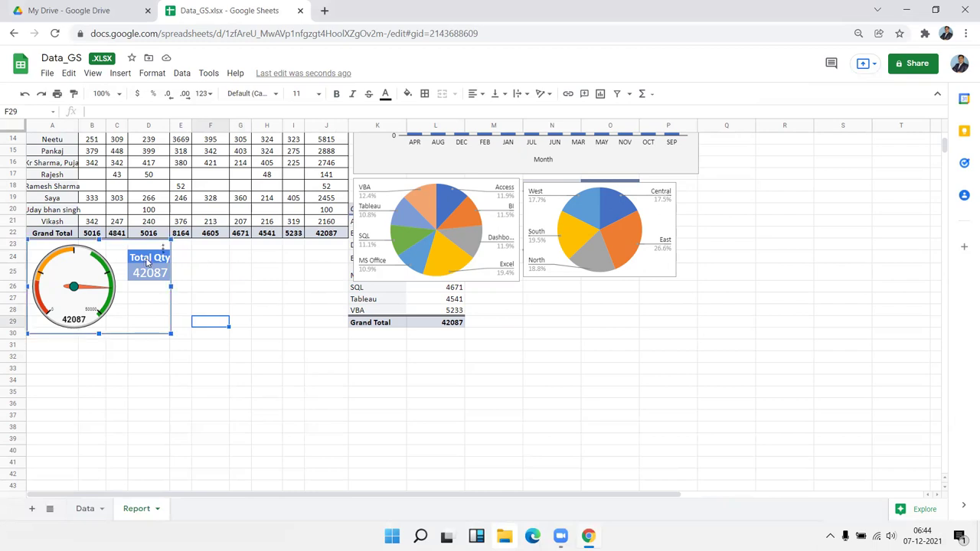
left_click(204, 261)
key("Left")
key("Left")
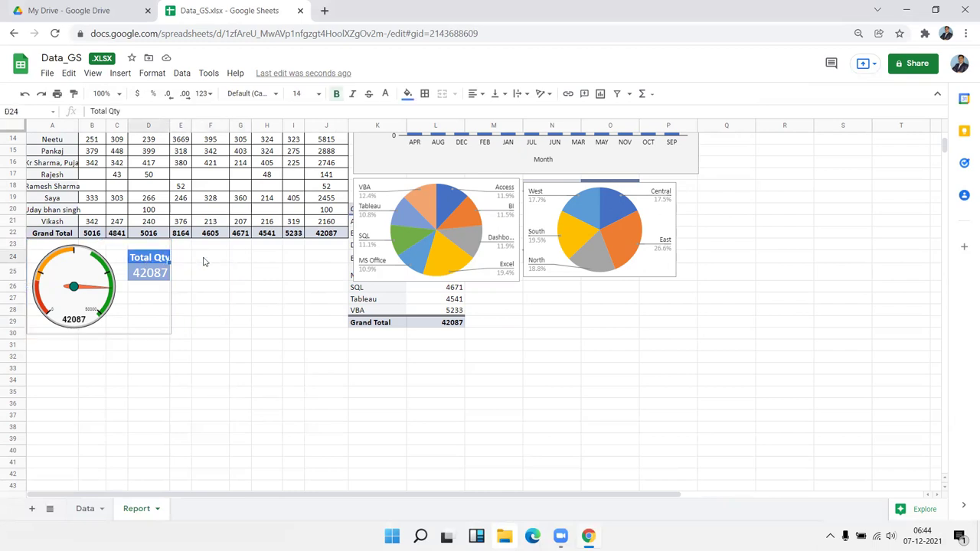
key("shift+Down")
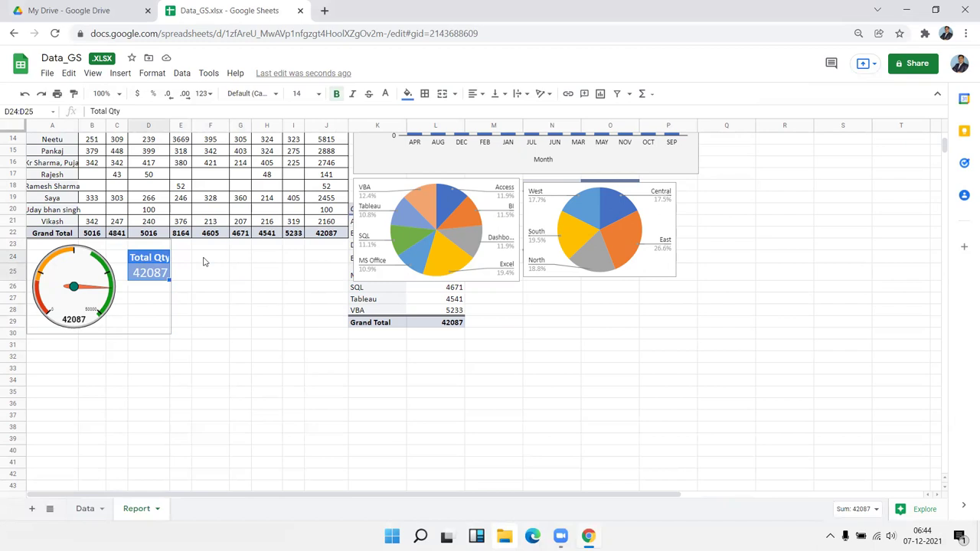
key("Right")
key("Right")
key("Right")
key("Left")
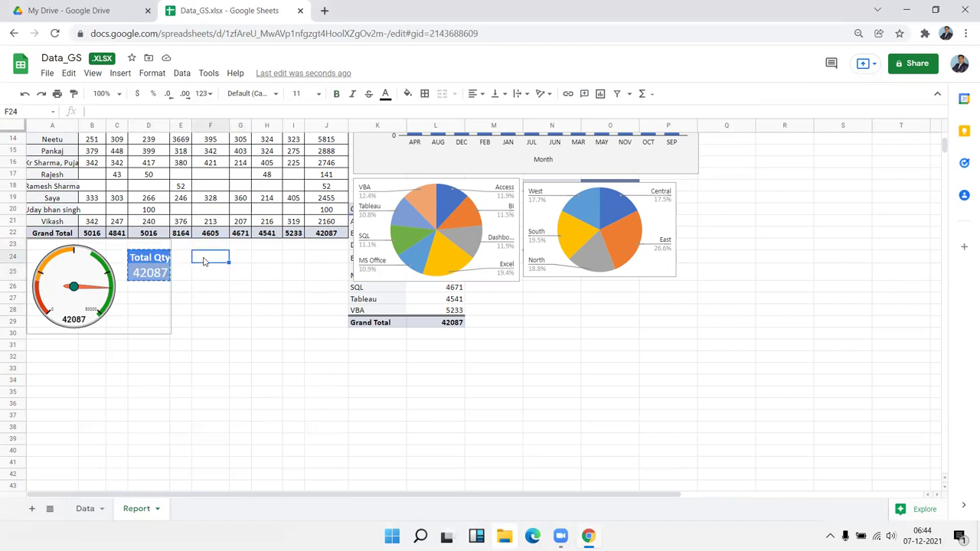
key("Left")
key("Right")
type("Total Qty 2003084")
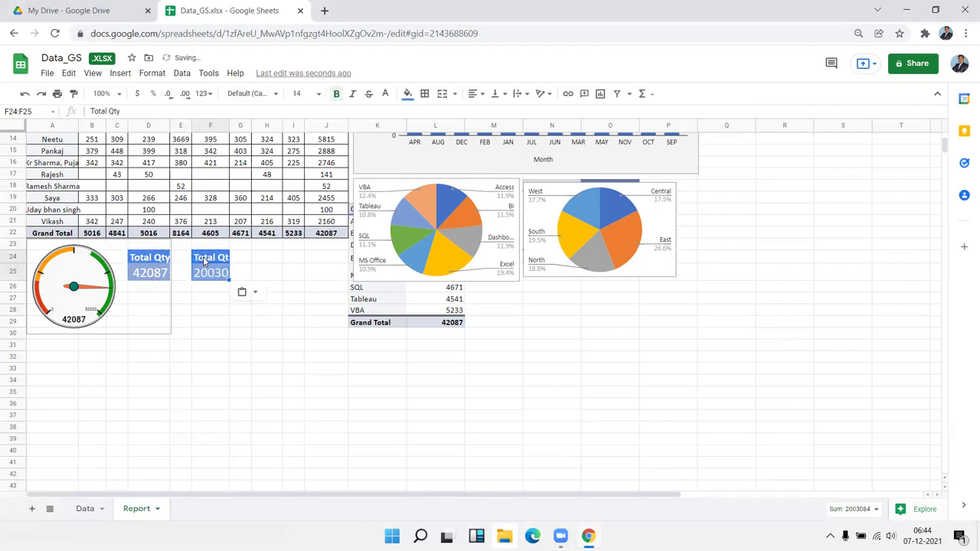
left_click(204, 261)
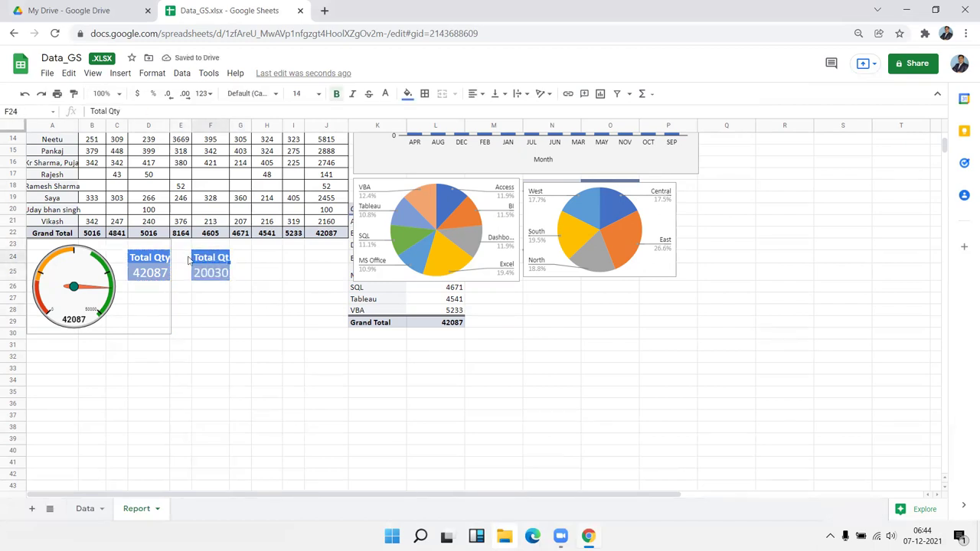
double_click(220, 258)
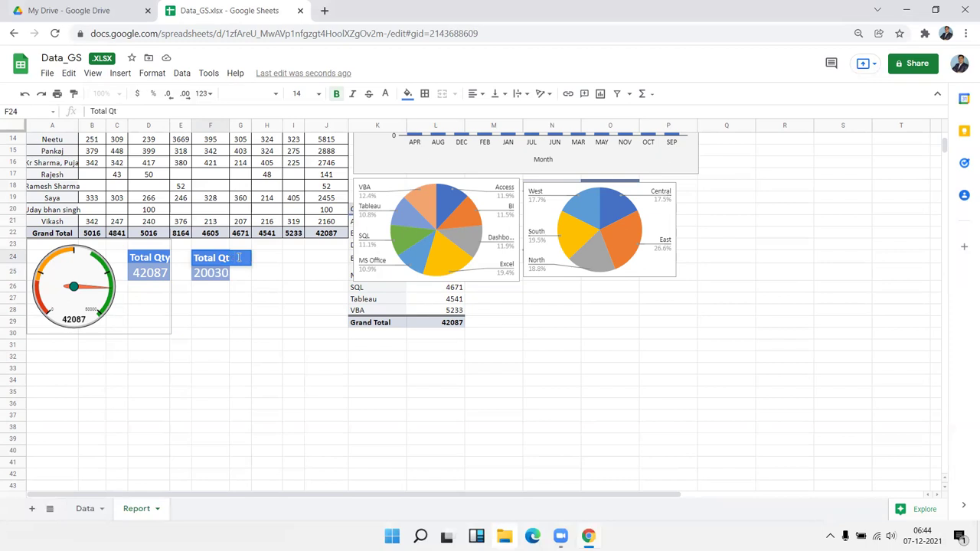
Step: Rename the copied heading to Total Amt and make F25 sum Data column K (2365071)
type("Am")
left_click(226, 307)
left_click(216, 278)
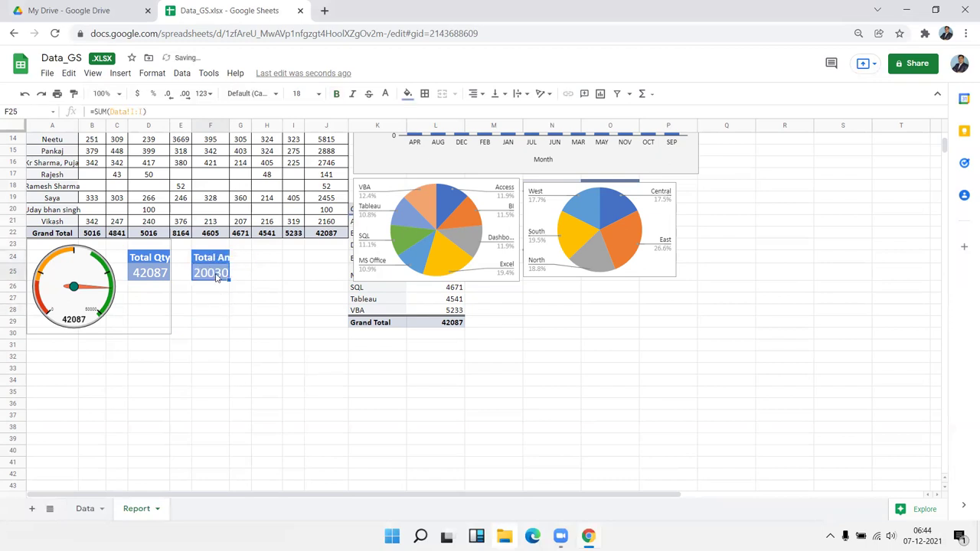
type("=su")
key("Escape")
left_click(226, 295)
left_click(209, 277)
type("=")
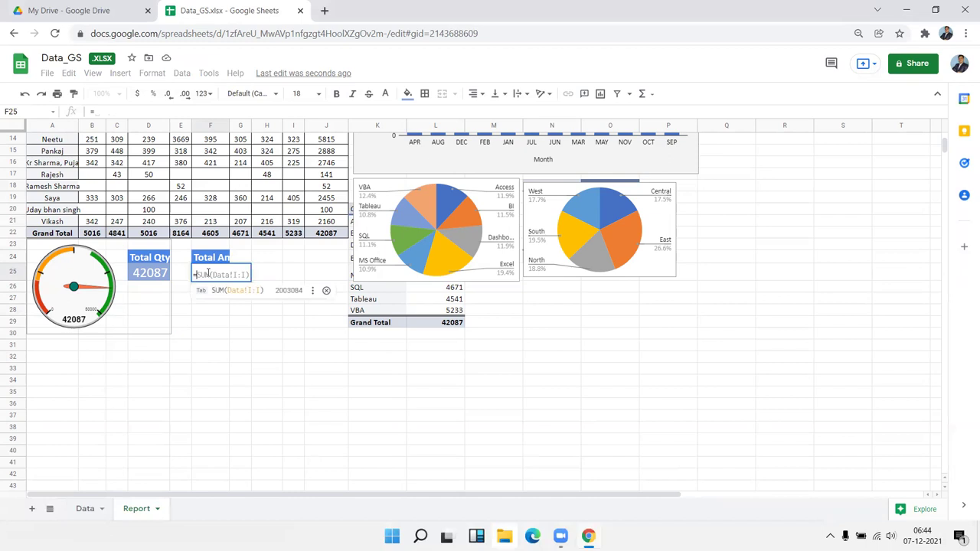
type("sum")
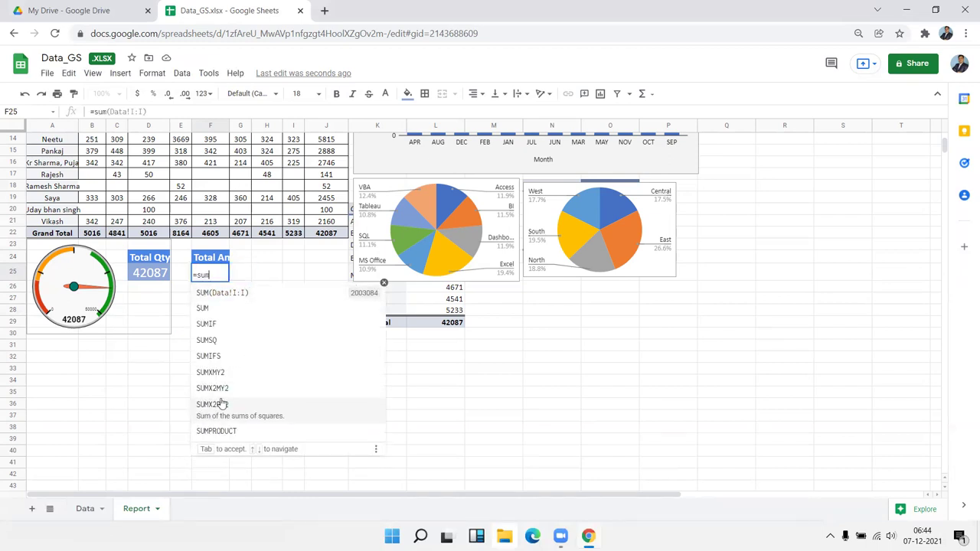
type("(")
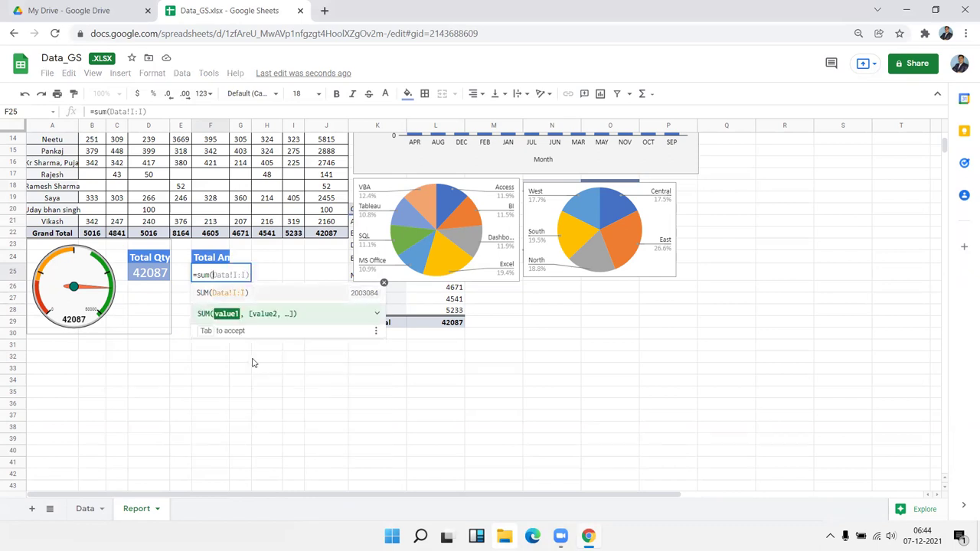
left_click(81, 511)
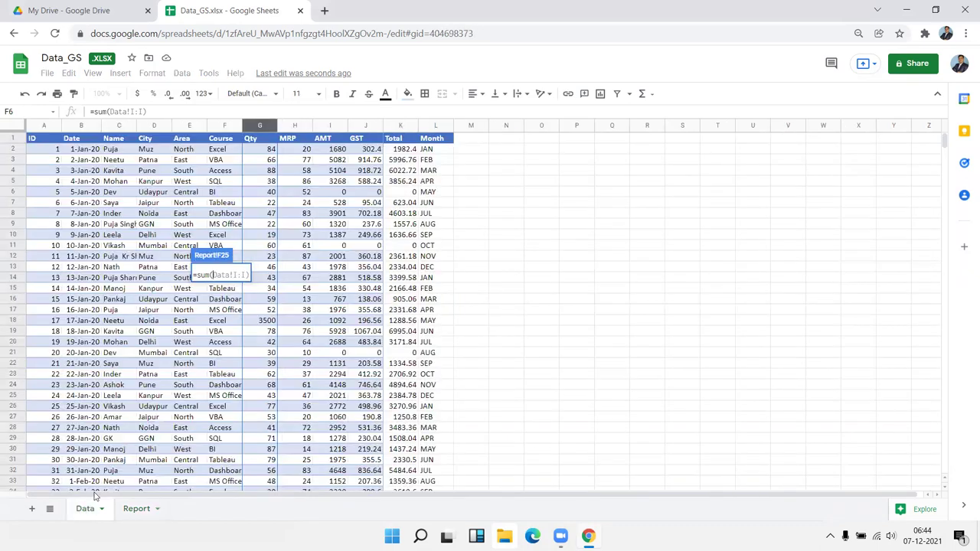
left_click(400, 132)
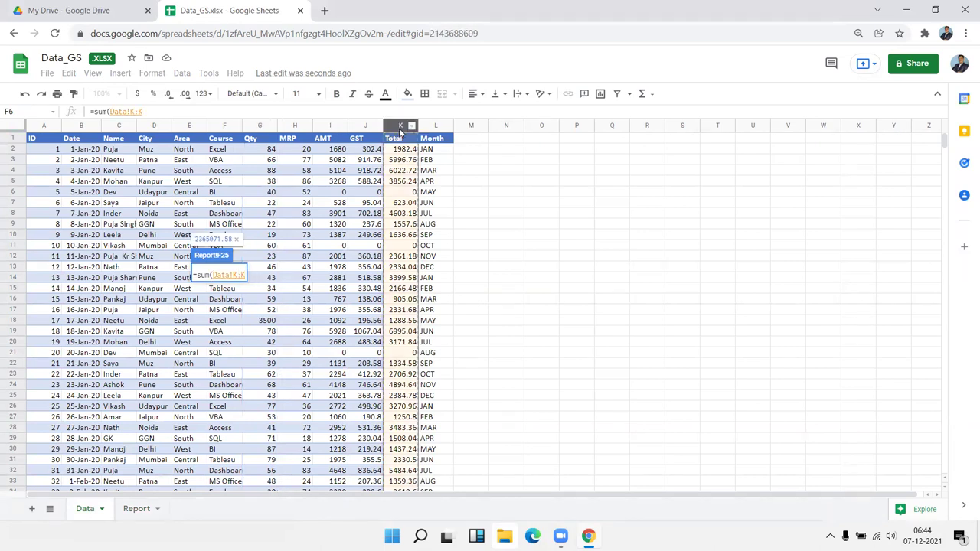
key("Return")
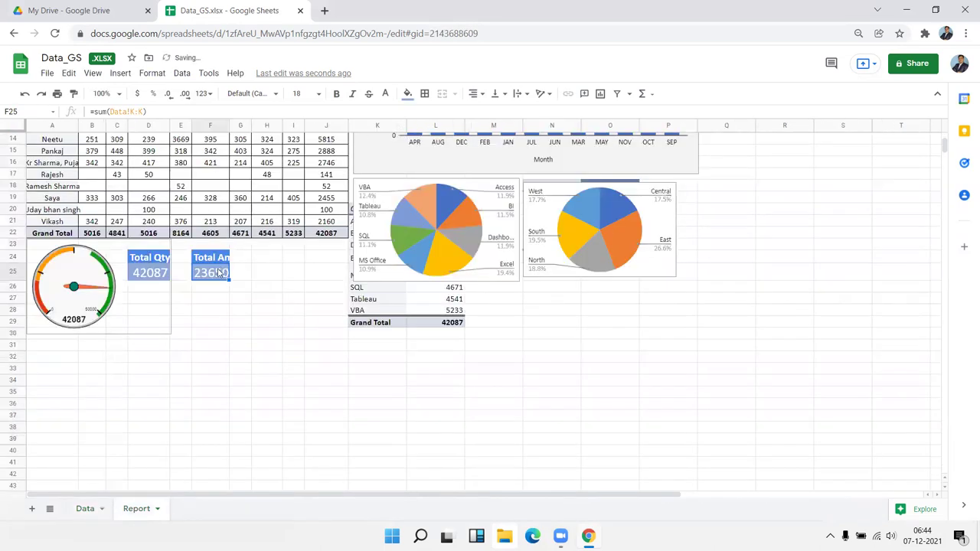
Step: Move the Total Amt heading and value block to H24:H25
left_click(226, 291)
left_click(209, 279)
right_click(210, 280)
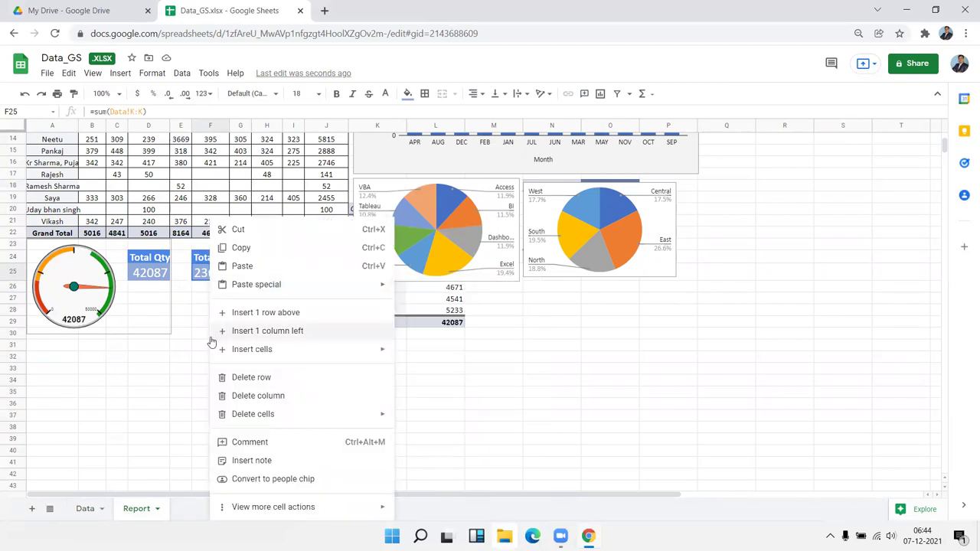
mouse_move(249, 508)
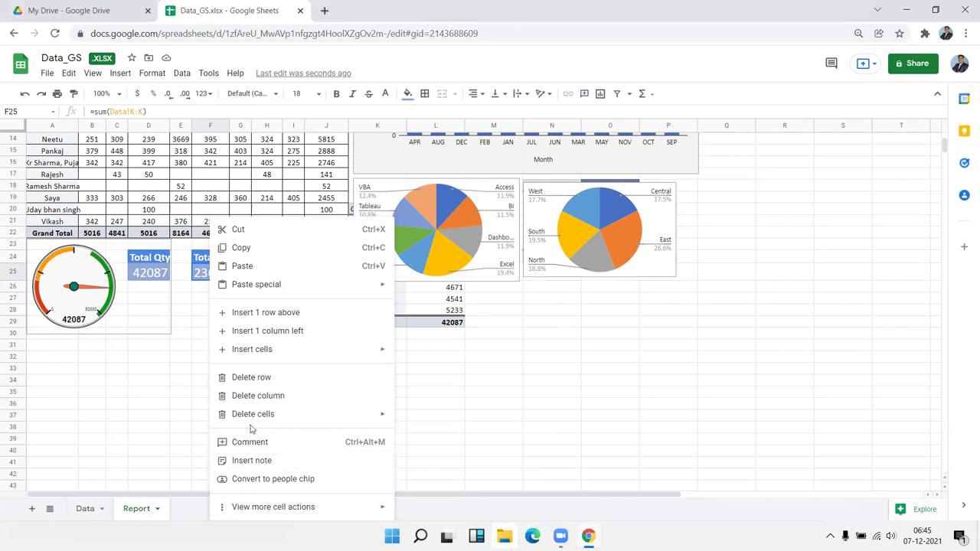
mouse_move(254, 286)
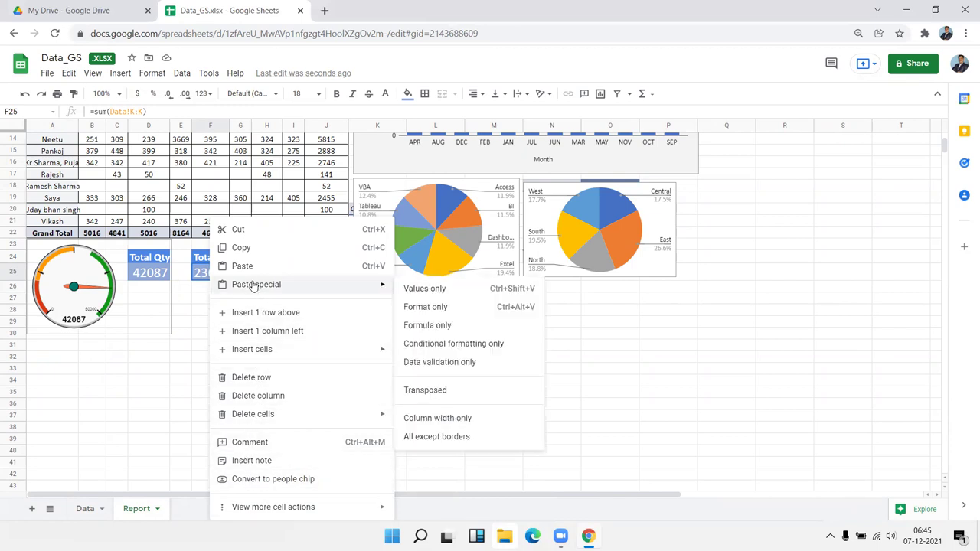
left_click(210, 315)
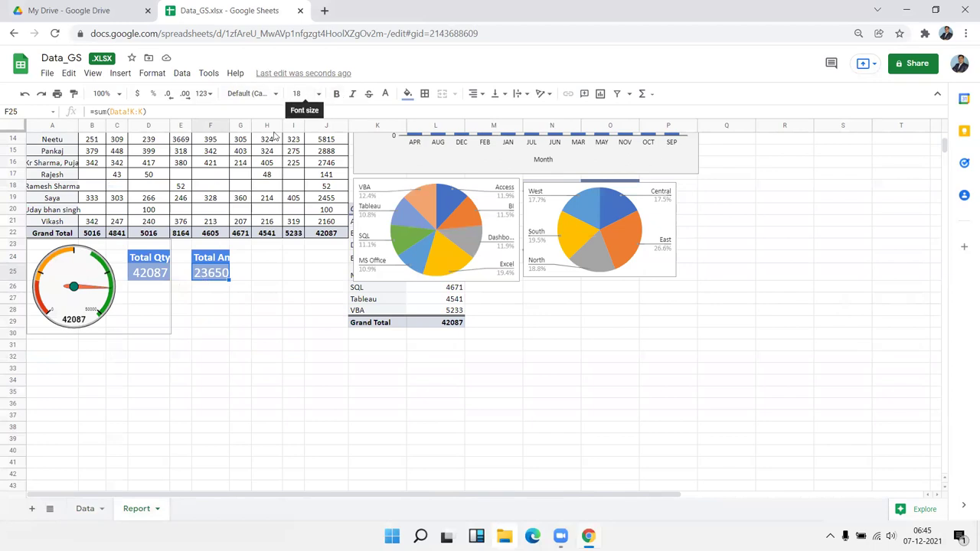
left_click_drag(218, 257, 226, 281)
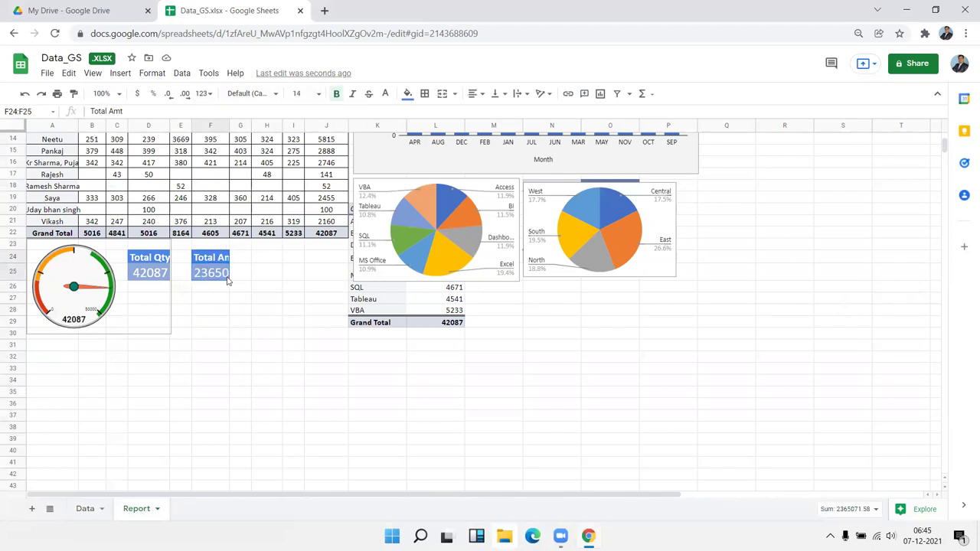
left_click_drag(217, 286, 281, 283)
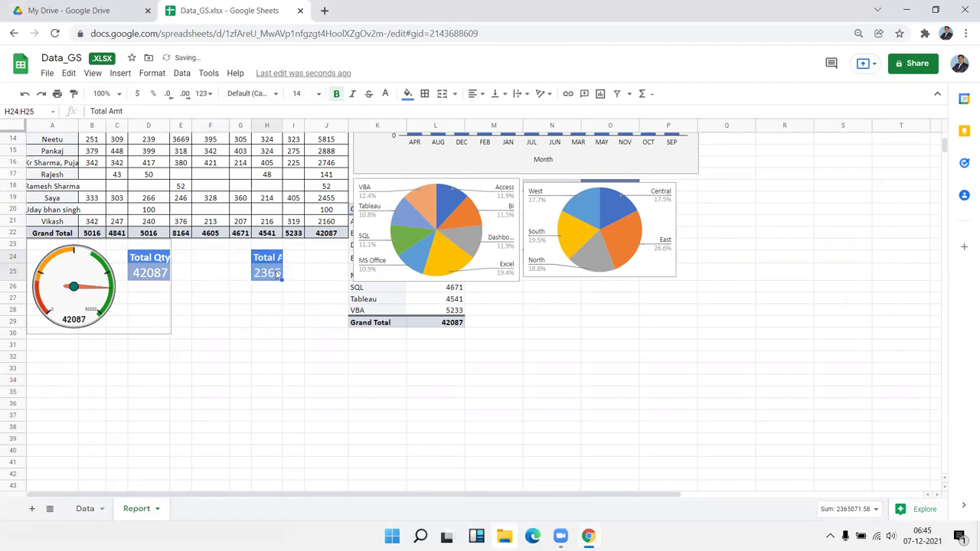
left_click(268, 262)
Step: Merge H24:I24 and H25:I25, border the total, and undo an accidental header overwrite
key("shift+Right")
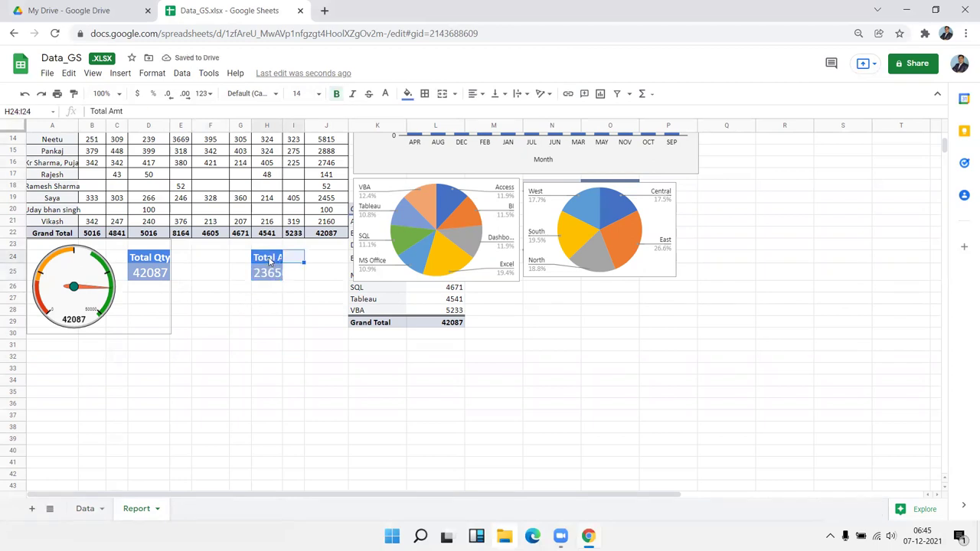
left_click(442, 93)
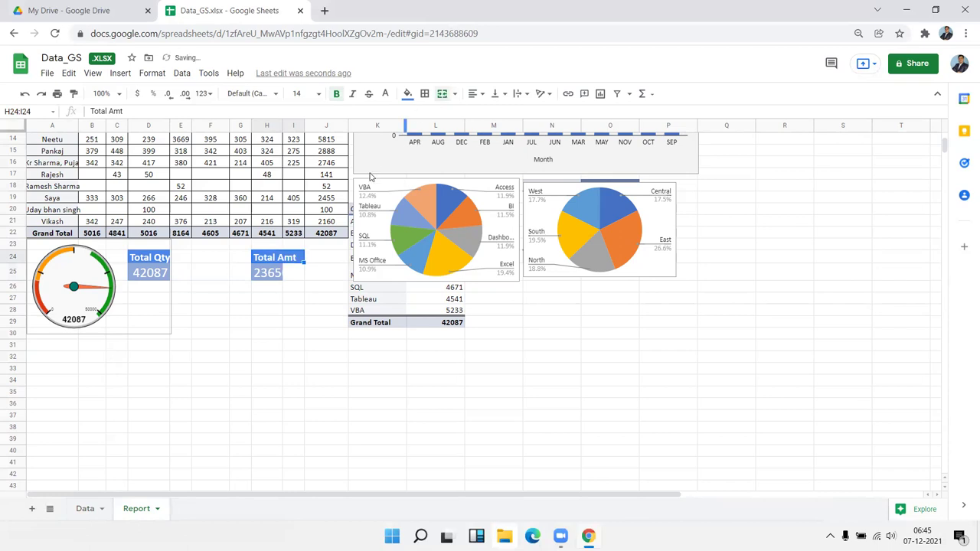
key("Down")
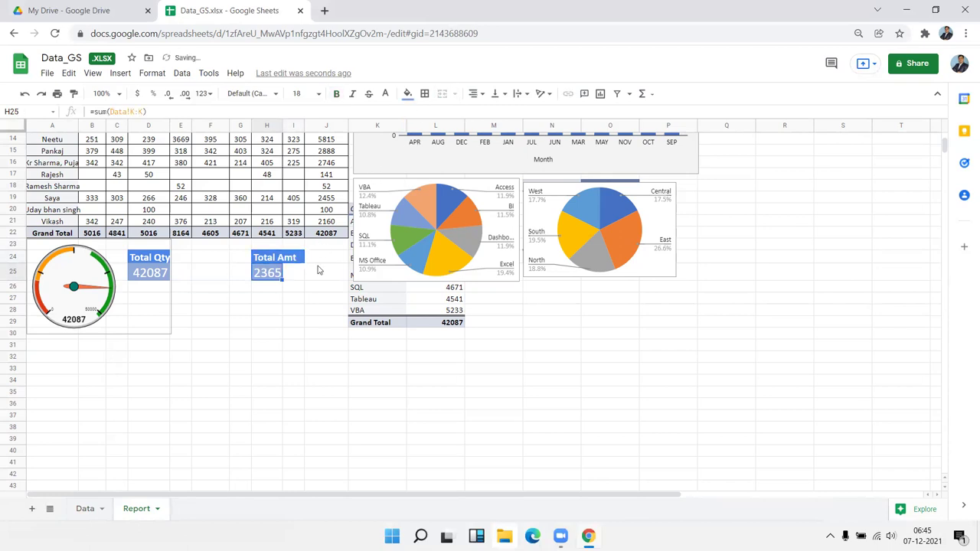
key("shift+Right")
left_click(424, 93)
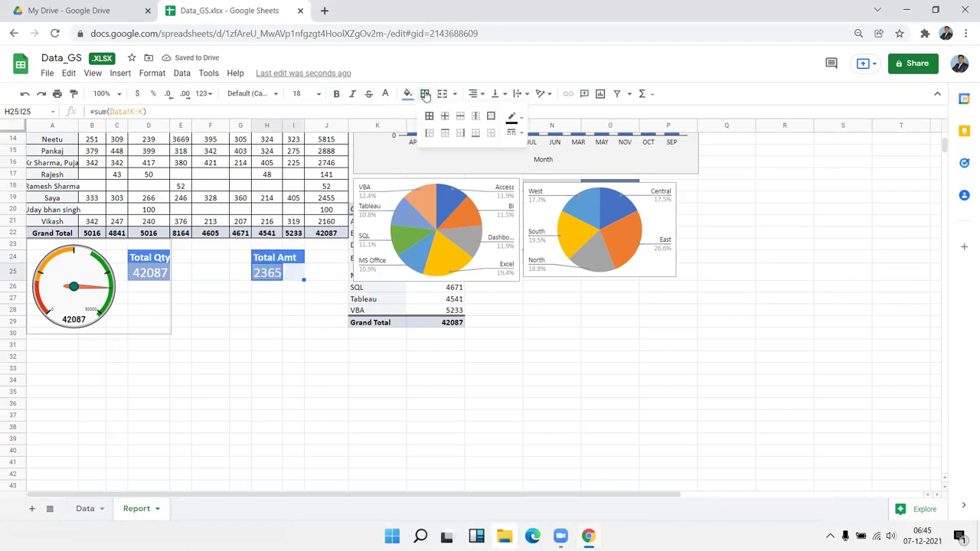
left_click(429, 115)
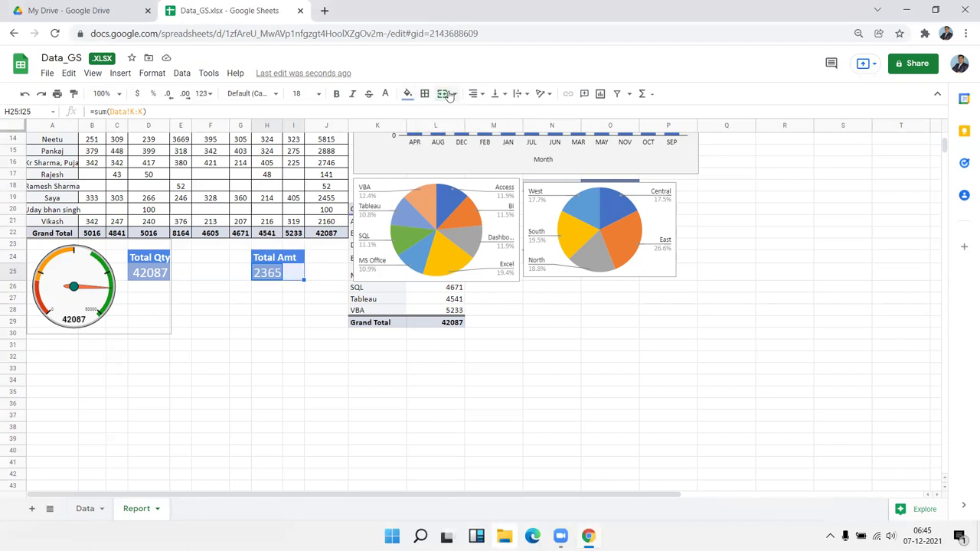
left_click(450, 94)
left_click(278, 261)
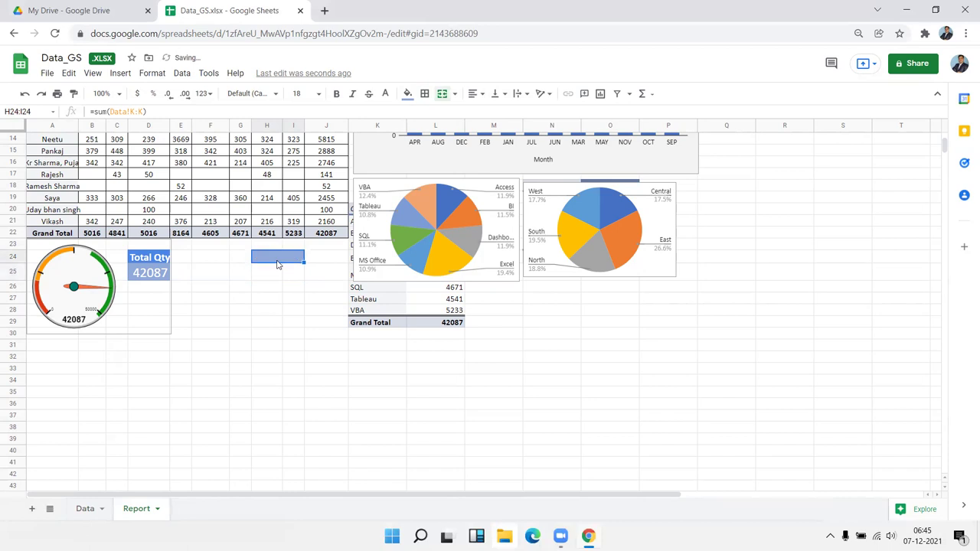
key("ctrl+z")
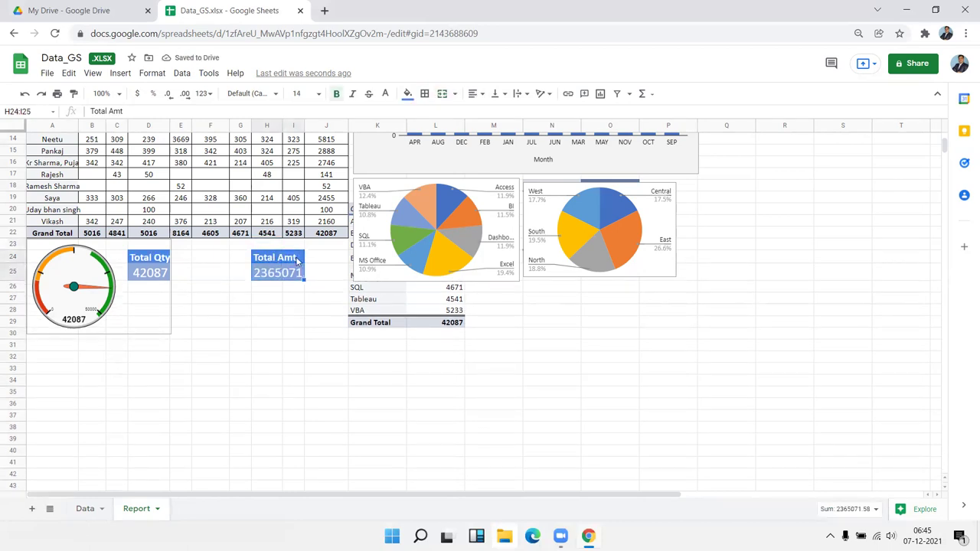
Step: Insert a chart from H24:I25 and change it to a gauge chart showing Total Amt 2365071.58
left_click(119, 76)
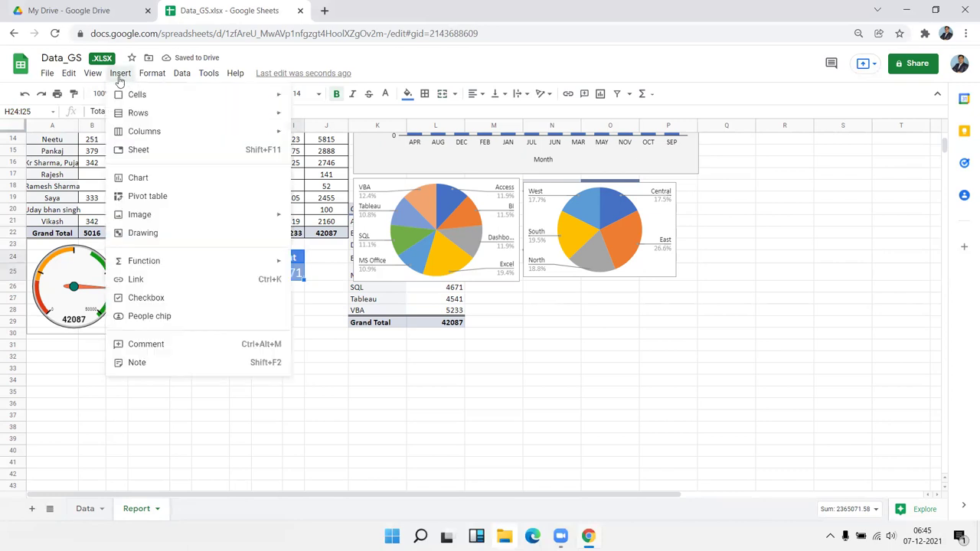
left_click(137, 178)
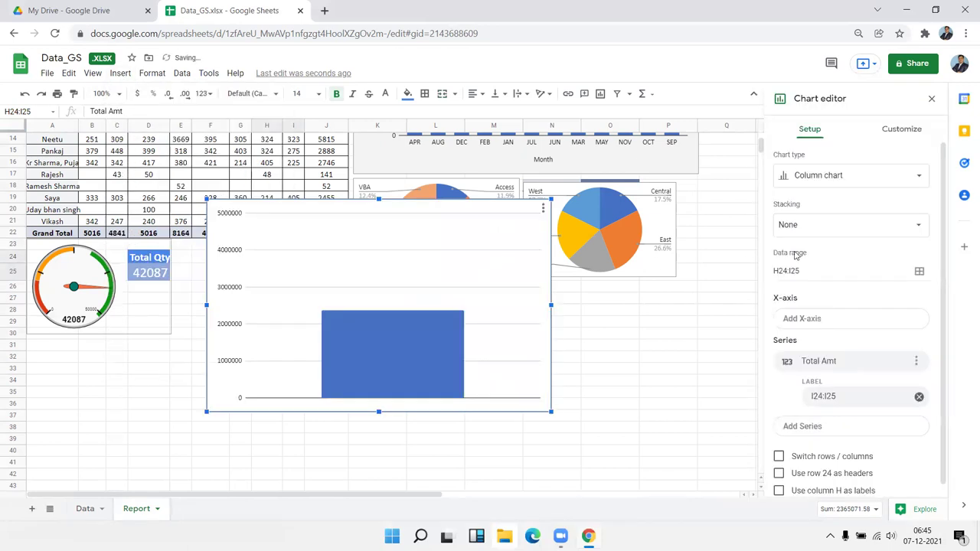
left_click(843, 186)
scroll(842, 199, "down", 5)
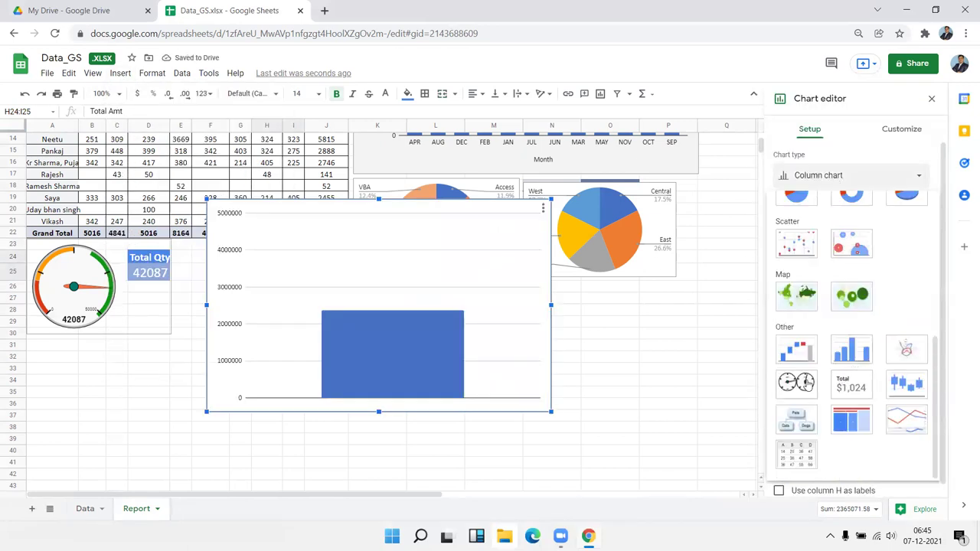
left_click(797, 383)
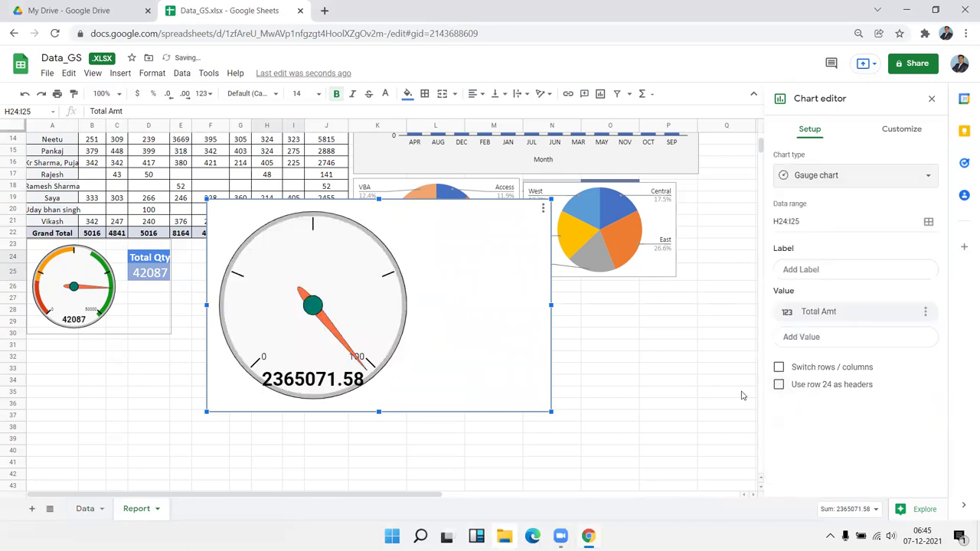
Step: In the gauge's Customize settings, set the gauge range to 0 minimum and 10000000 maximum
left_click(893, 134)
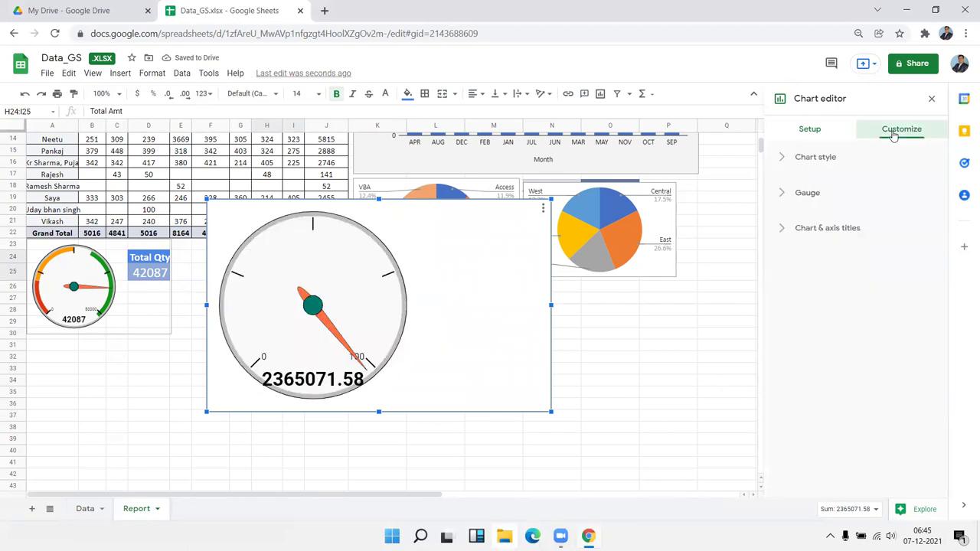
left_click(812, 164)
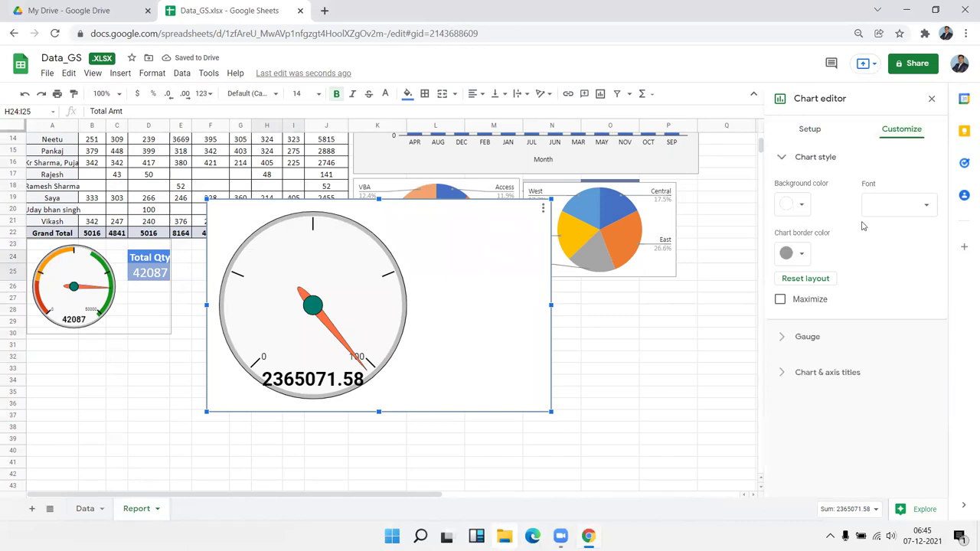
left_click(829, 339)
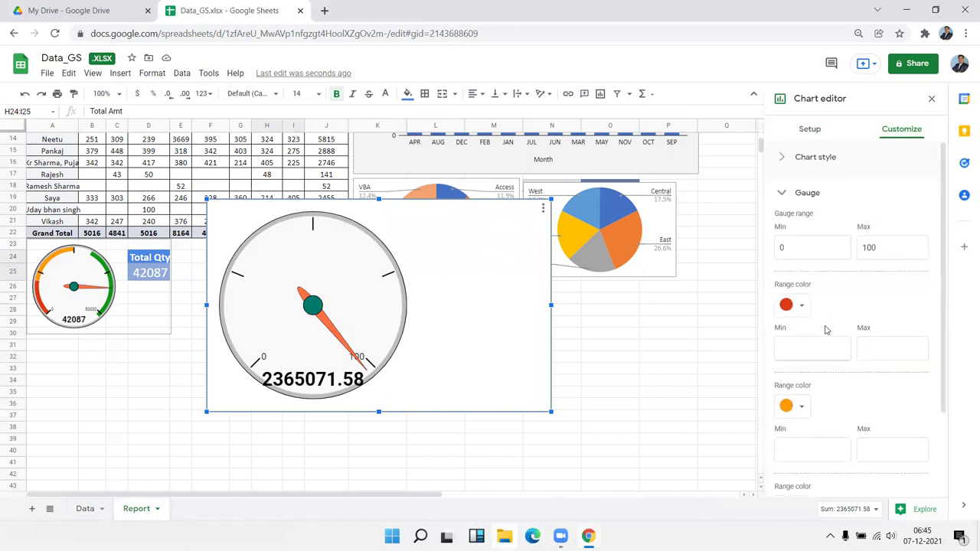
left_click(812, 247)
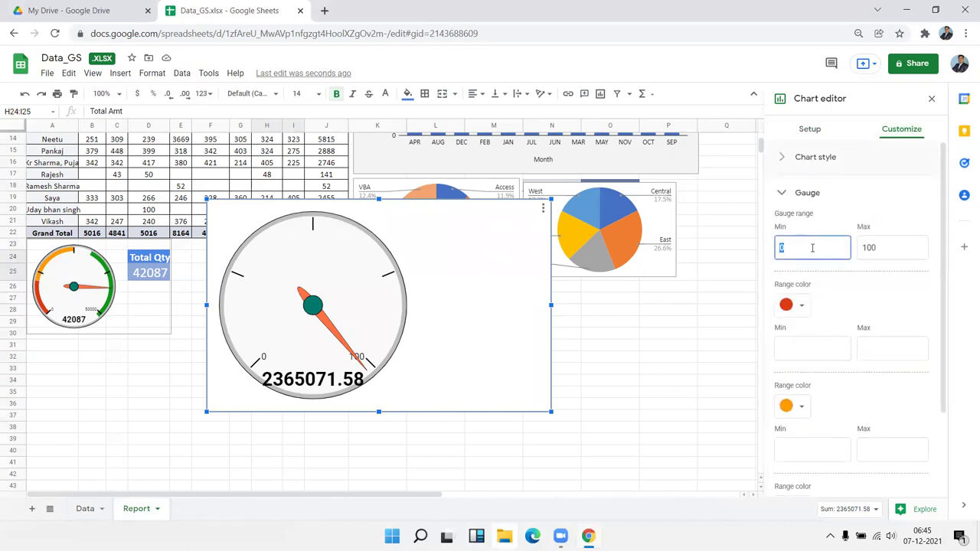
left_click(883, 251)
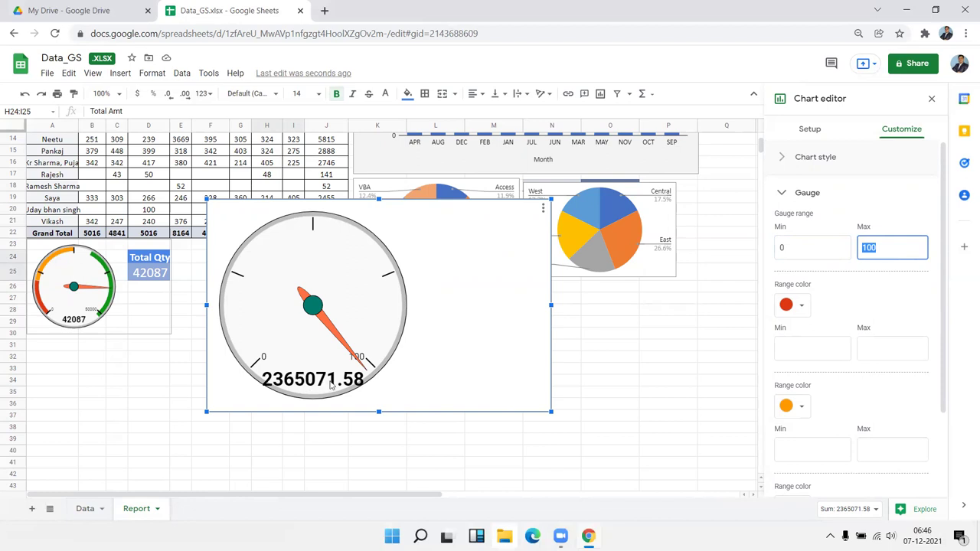
type("1")
key("BackSpace")
type("00000")
key("Tab")
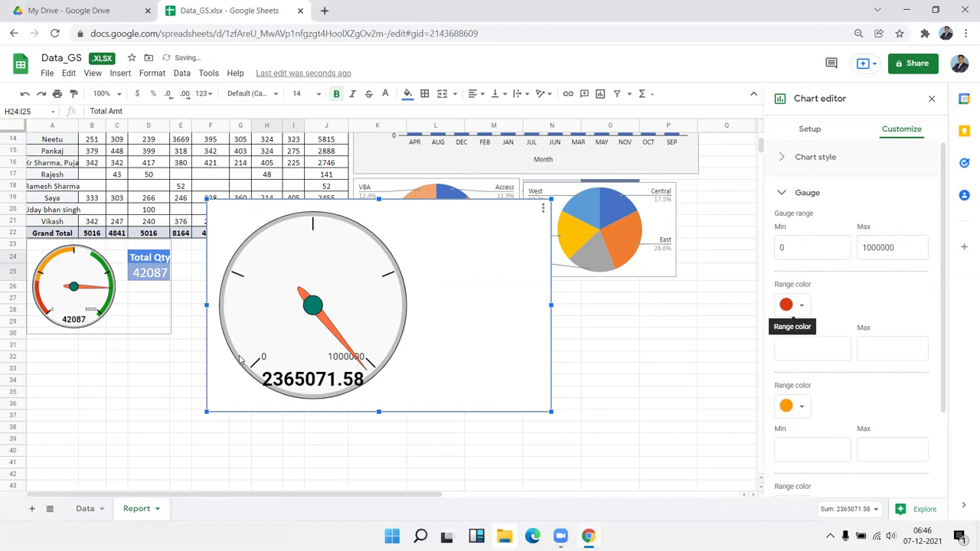
left_click(909, 247)
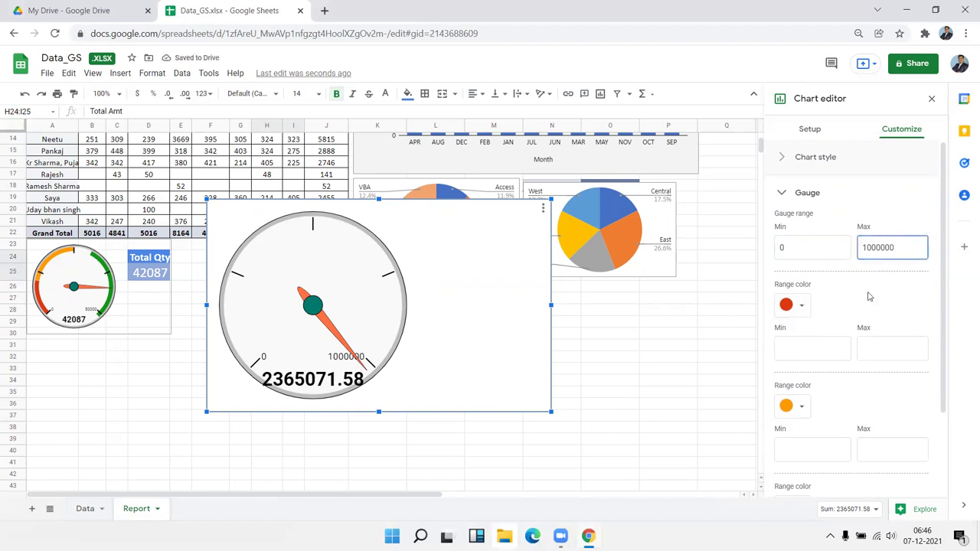
type("0")
key("Tab")
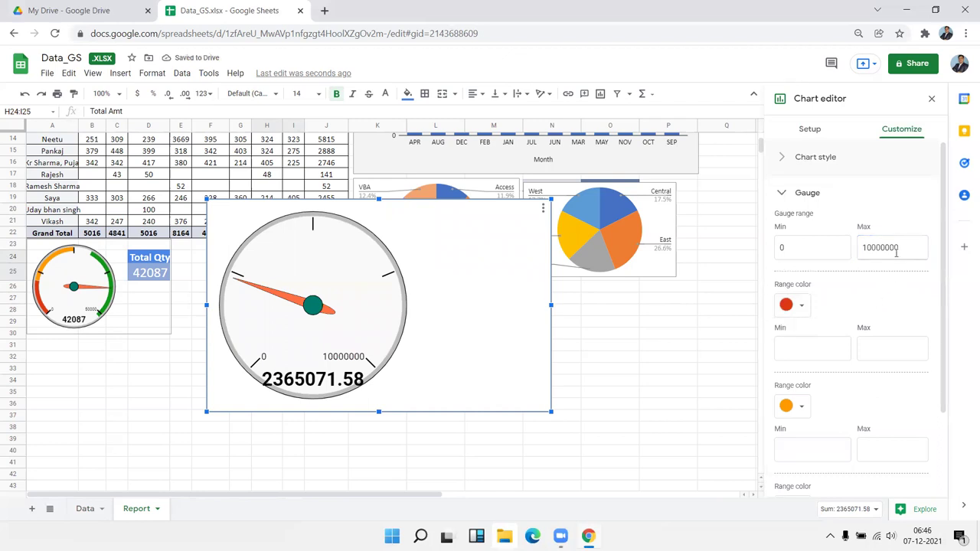
Step: Set the red gauge band to run from 0 to 1000000
left_click(792, 350)
type("0")
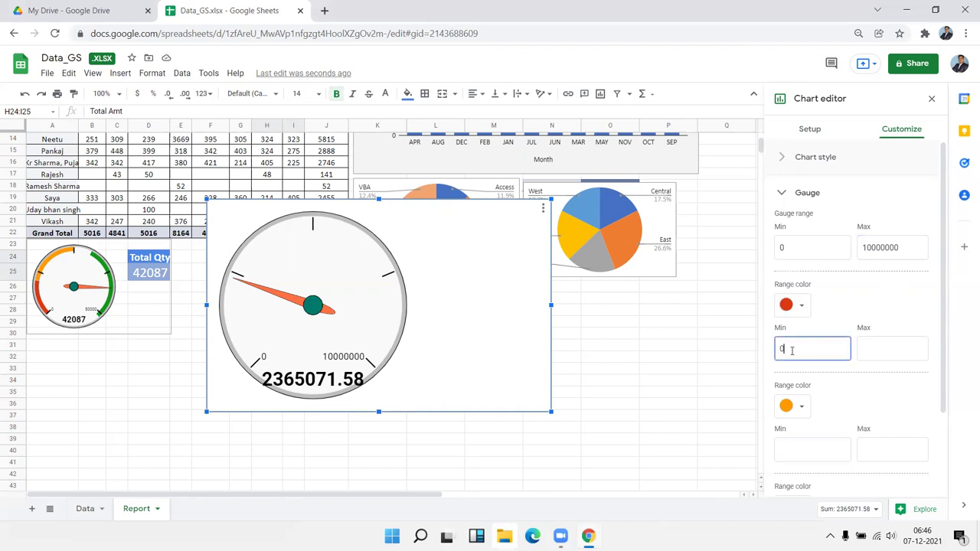
left_click(908, 352)
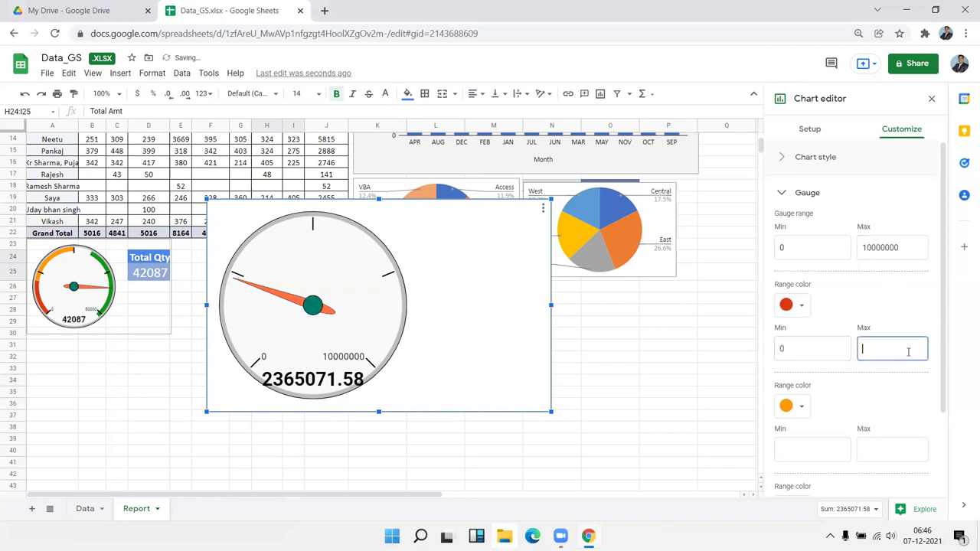
type("100000")
key("Tab")
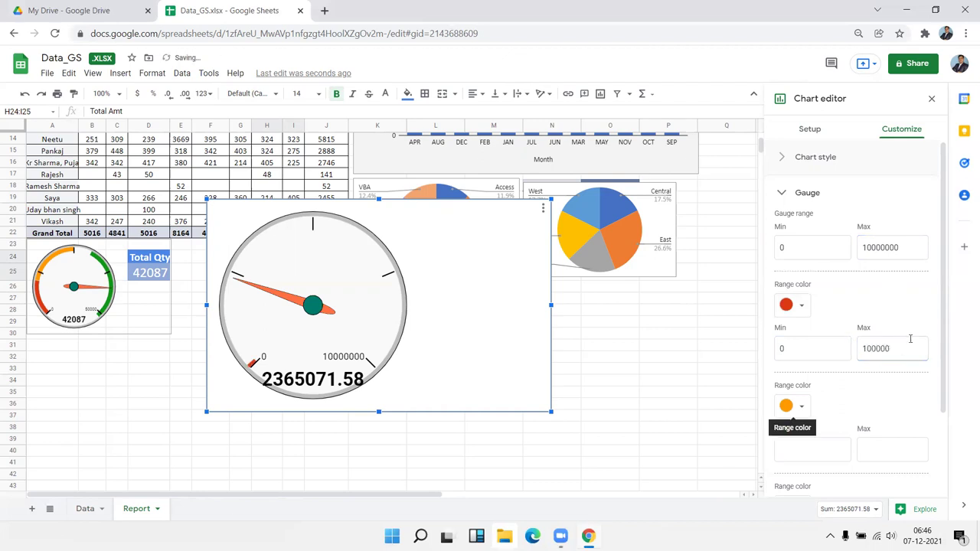
left_click(904, 349)
type("0")
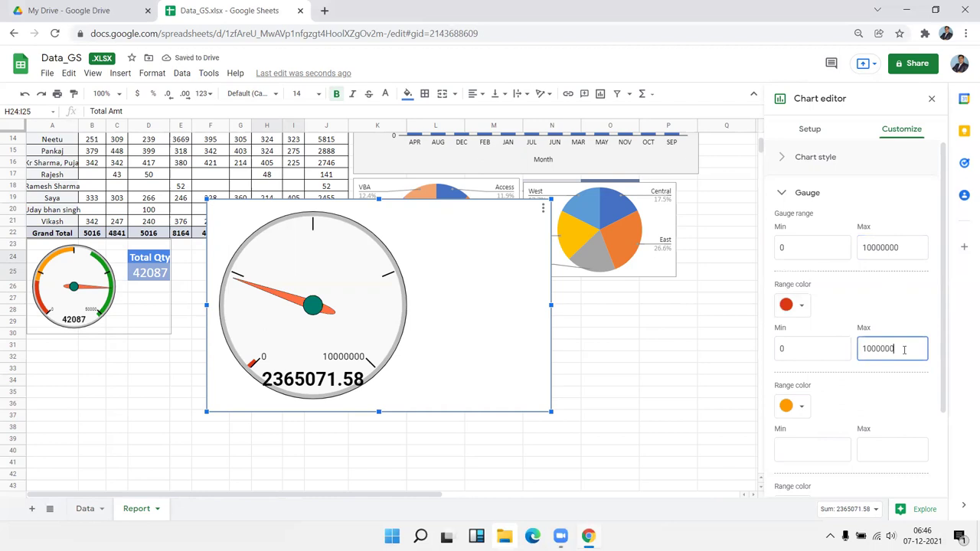
key("Tab")
key("Tab")
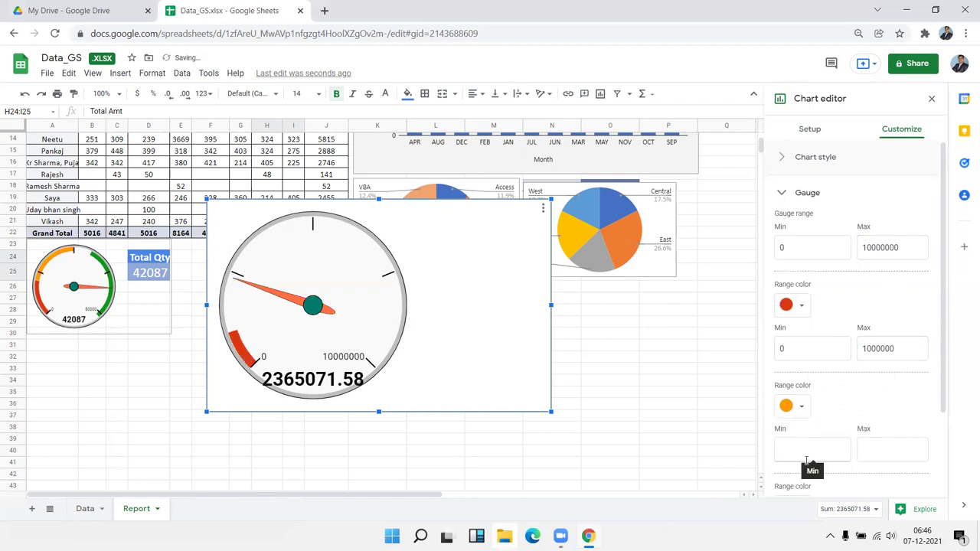
Step: Set the orange gauge band from 1000000 to 5000000
left_click(888, 350)
double_click(886, 349)
key("ctrl+c")
left_click(813, 450)
key("ctrl+v")
left_click(893, 451)
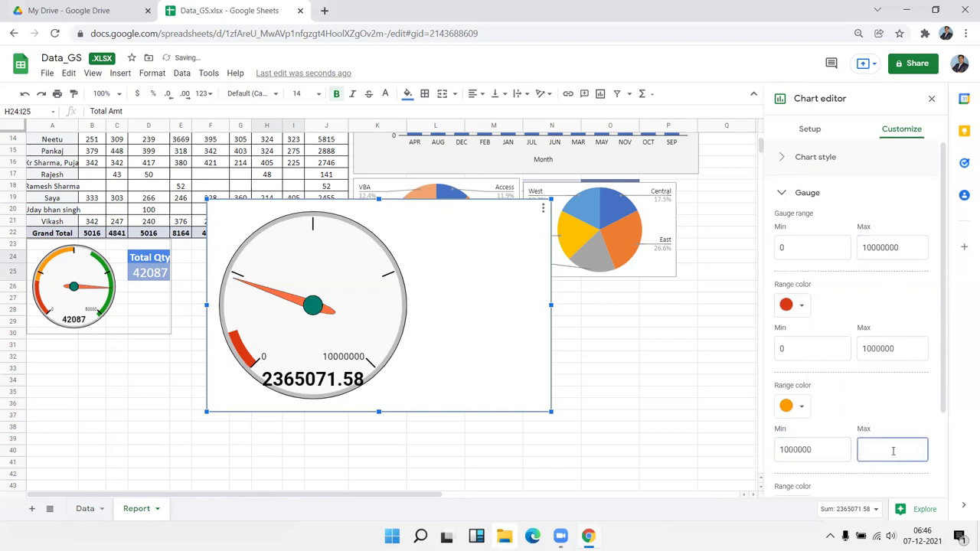
type("5000000")
key("Tab")
Step: Set the green gauge band from 5000000 to 10000000 and close the chart editor
scroll(836, 460, "down", 2)
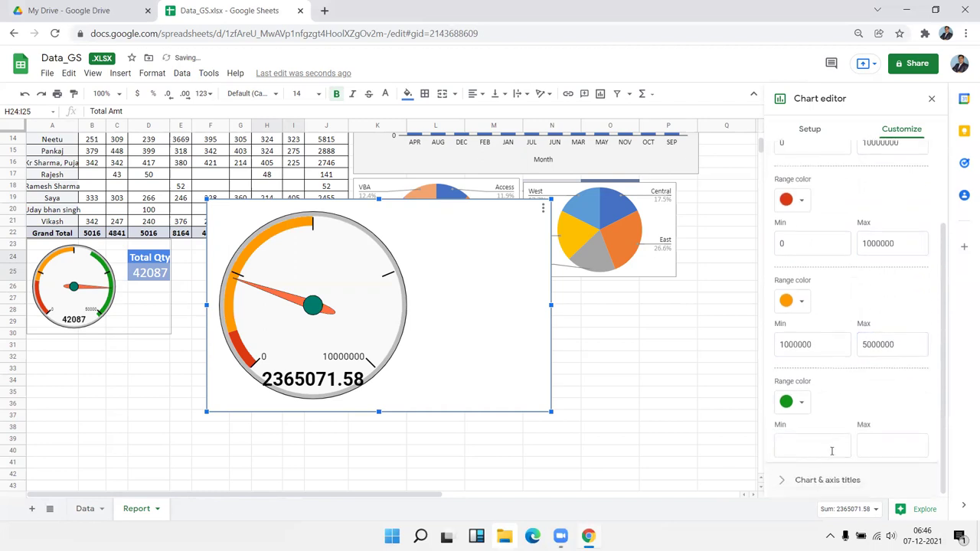
double_click(880, 342)
key("ctrl+c")
left_click(820, 445)
key("ctrl+v")
left_click(868, 444)
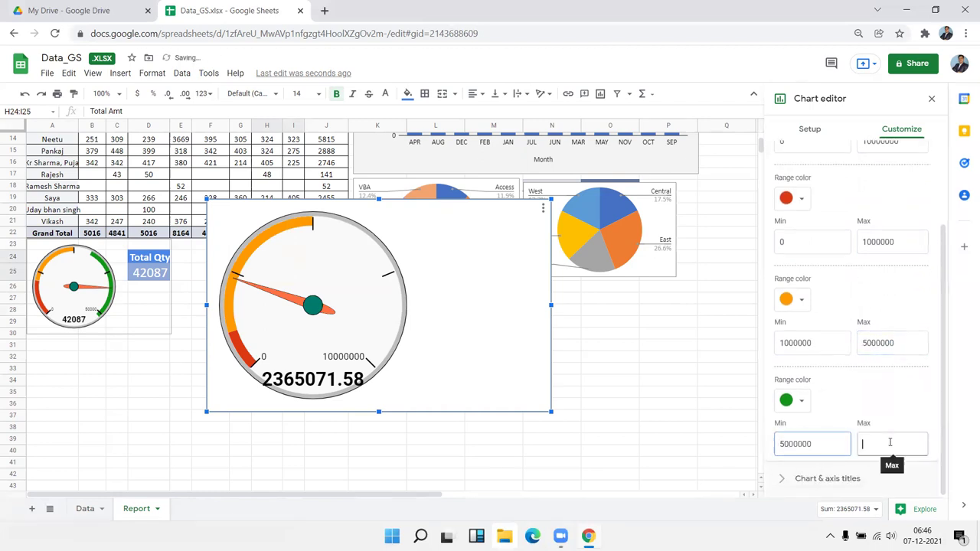
type("10000000")
key("Return")
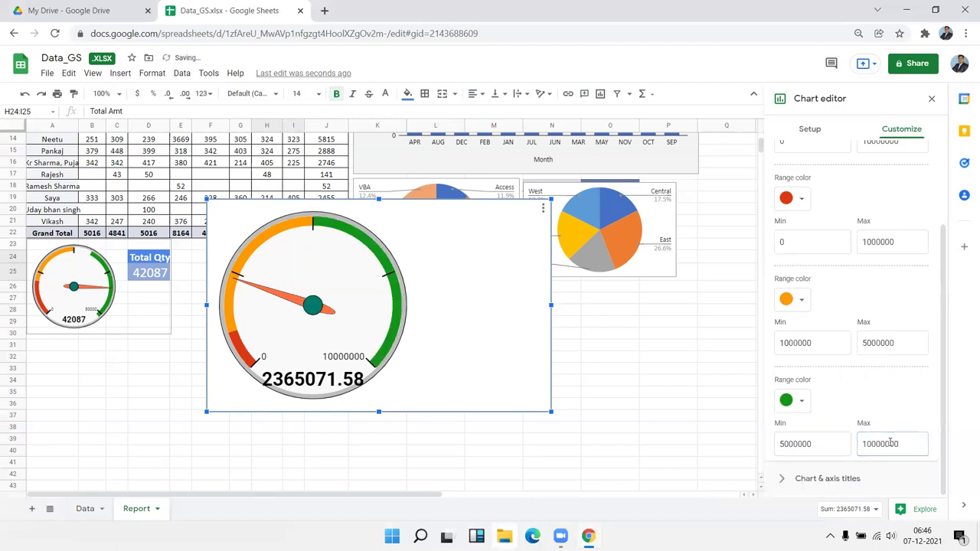
left_click(623, 372)
Step: Set the Total Amt gauge's chart background colour to None
left_click(540, 408)
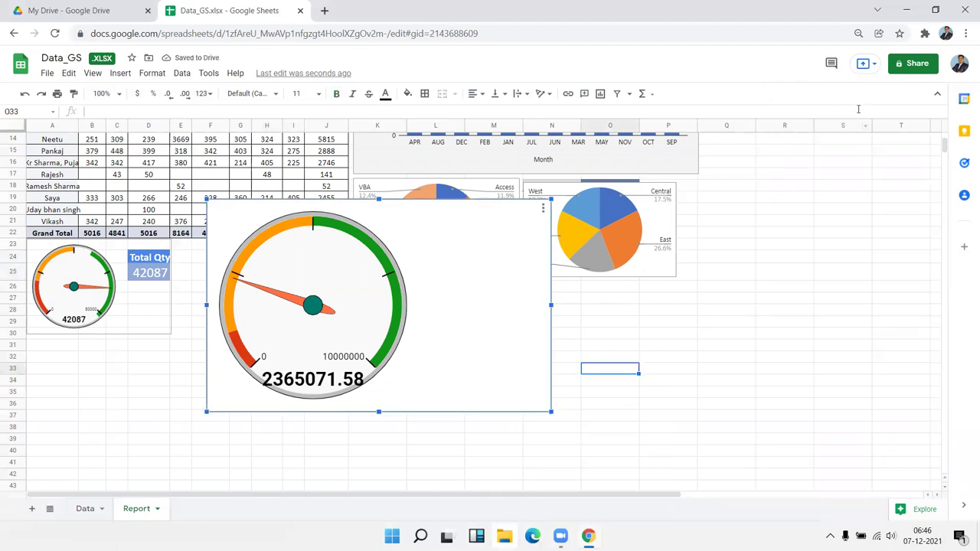
left_click(543, 208)
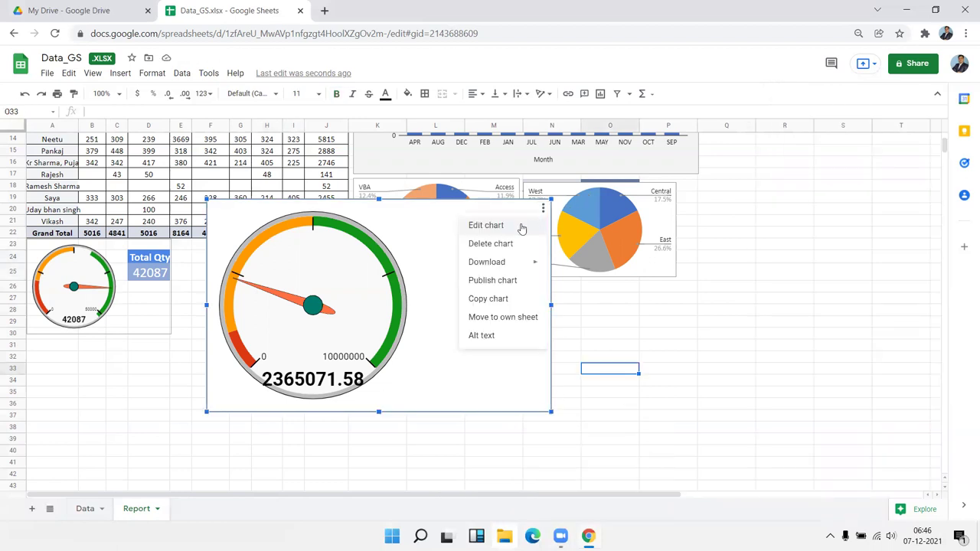
left_click(520, 227)
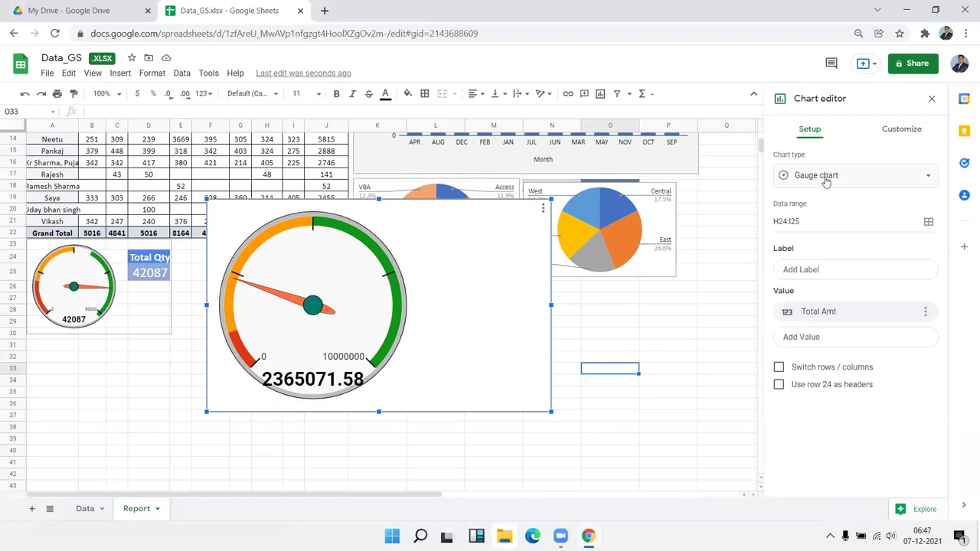
left_click(897, 134)
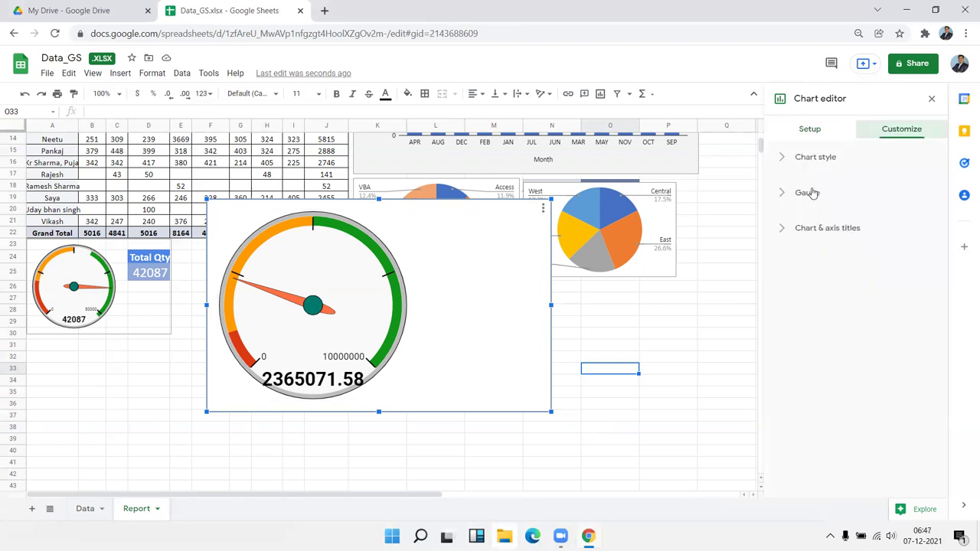
left_click(804, 157)
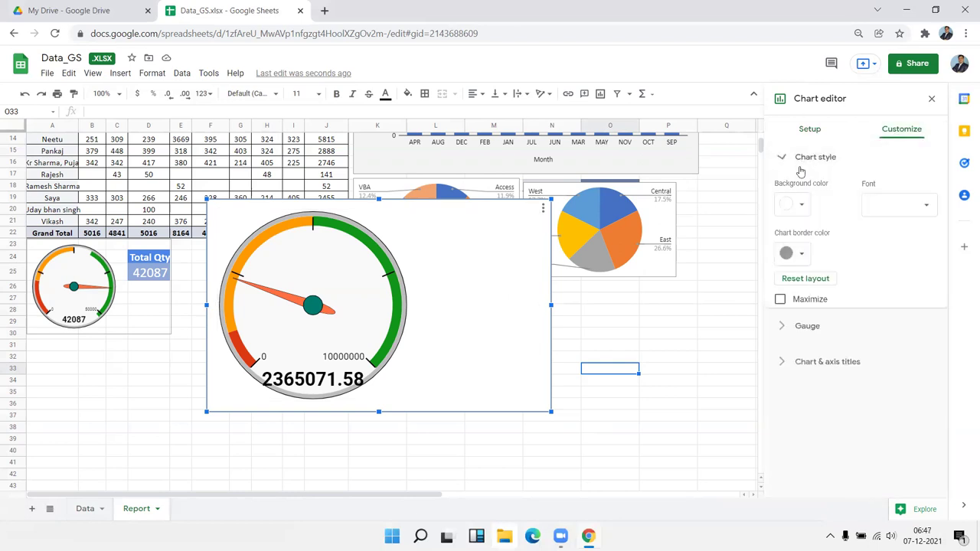
left_click(802, 210)
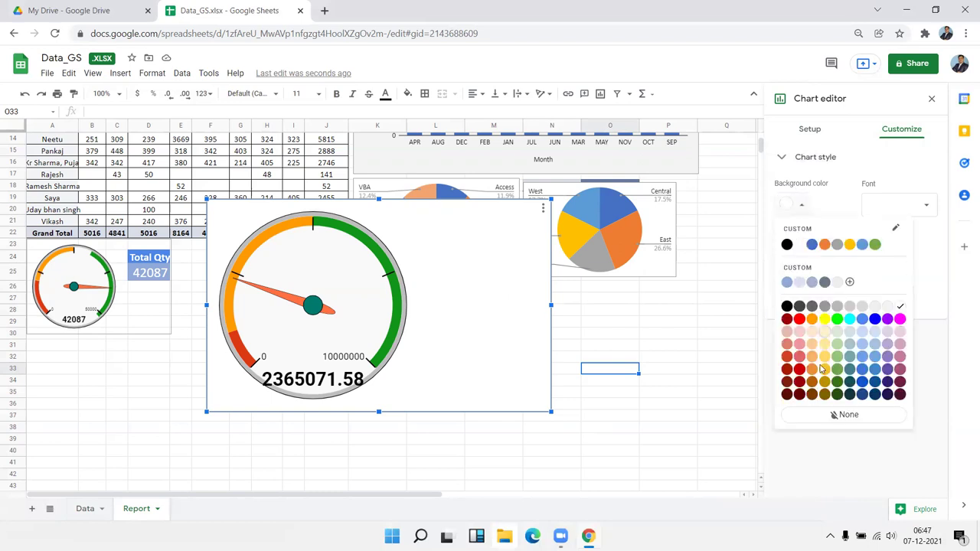
left_click(847, 418)
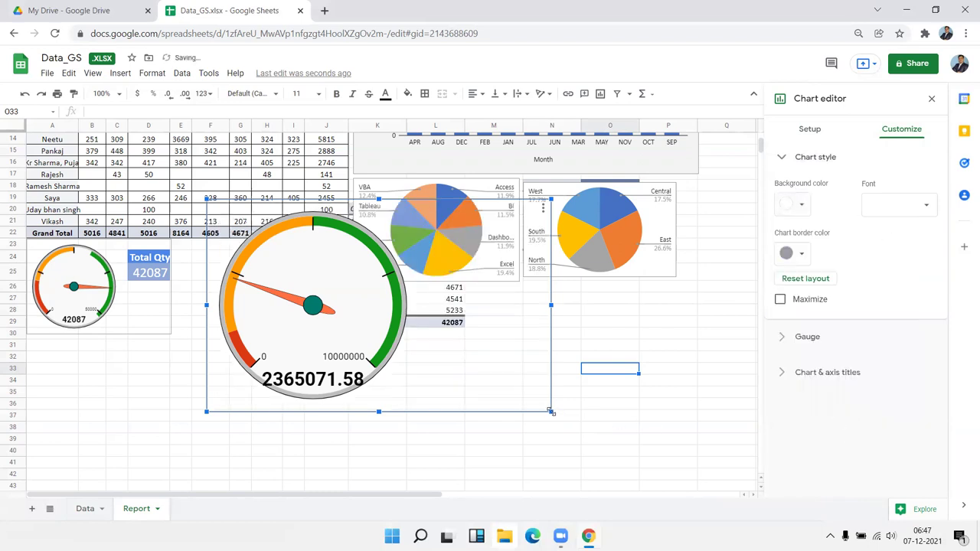
Step: Shrink the Total Amt gauge and place it beside the Total Qty gauge
mouse_move(551, 411)
left_mouse_down()
mouse_move(332, 298)
mouse_move(331, 315)
mouse_move(280, 318)
left_mouse_up()
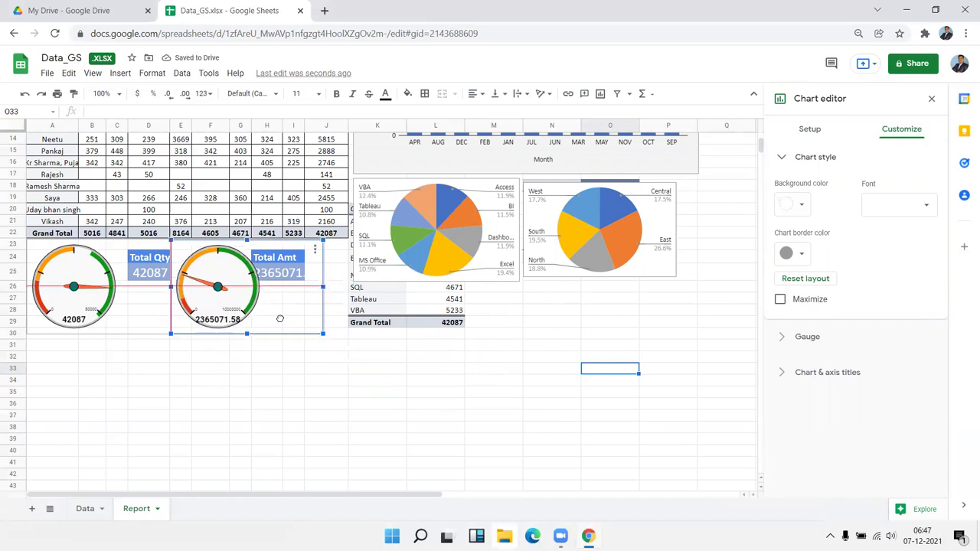
left_click_drag(277, 318, 276, 318)
left_click(227, 393)
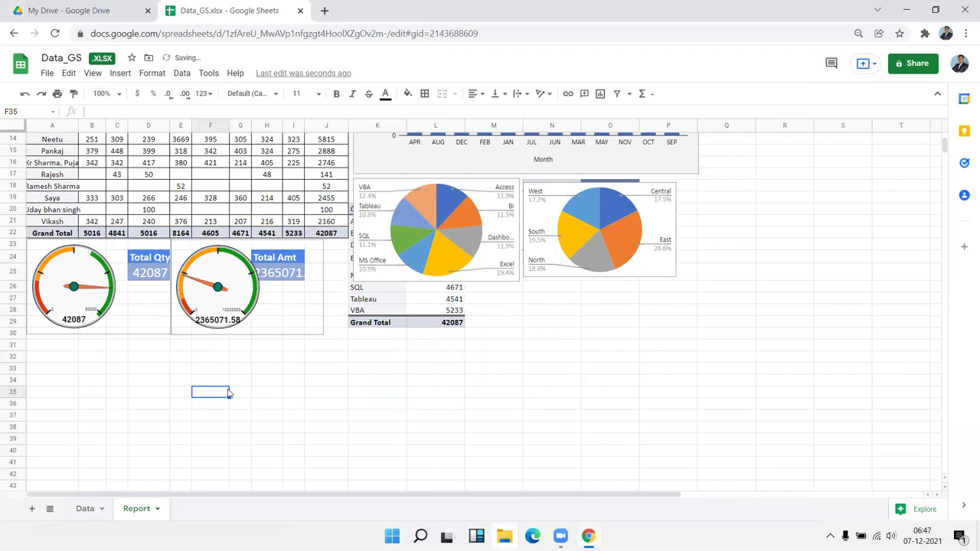
Step: Switch to the Data sheet and select the entire sales table from A1 with Ctrl+A
scroll(228, 393, "up", 5)
scroll(228, 393, "down", 10)
scroll(227, 392, "up", 10)
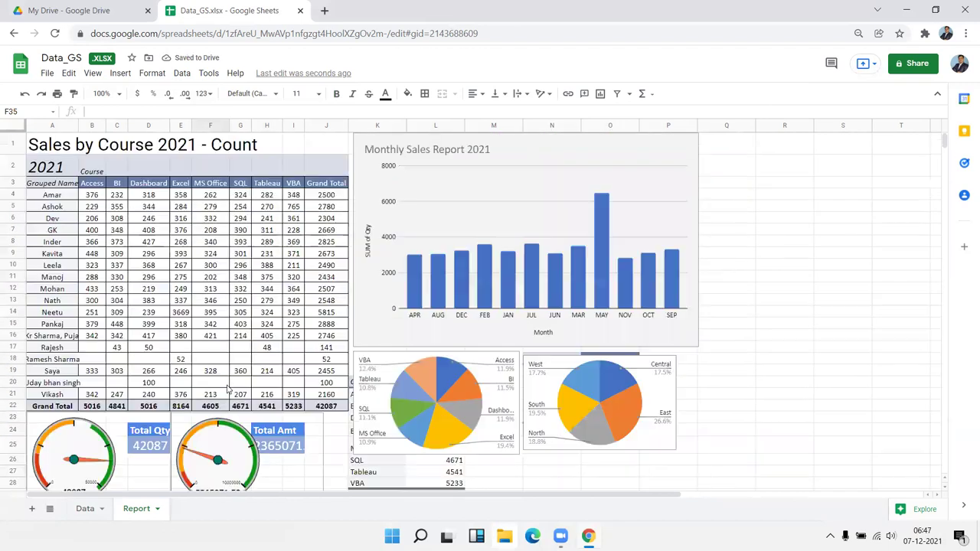
scroll(227, 391, "down", 5)
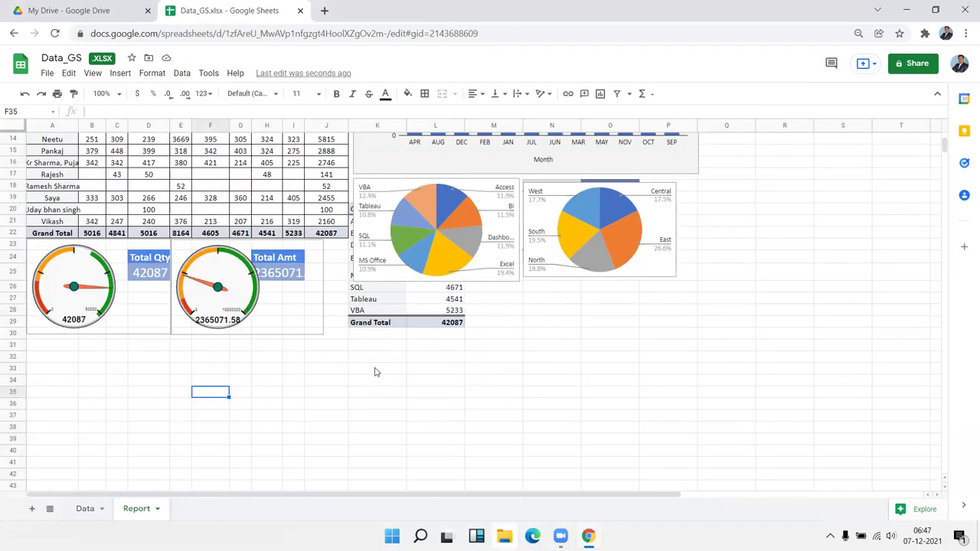
scroll(374, 370, "up", 5)
scroll(374, 370, "down", 5)
left_click(44, 349)
left_click(81, 508)
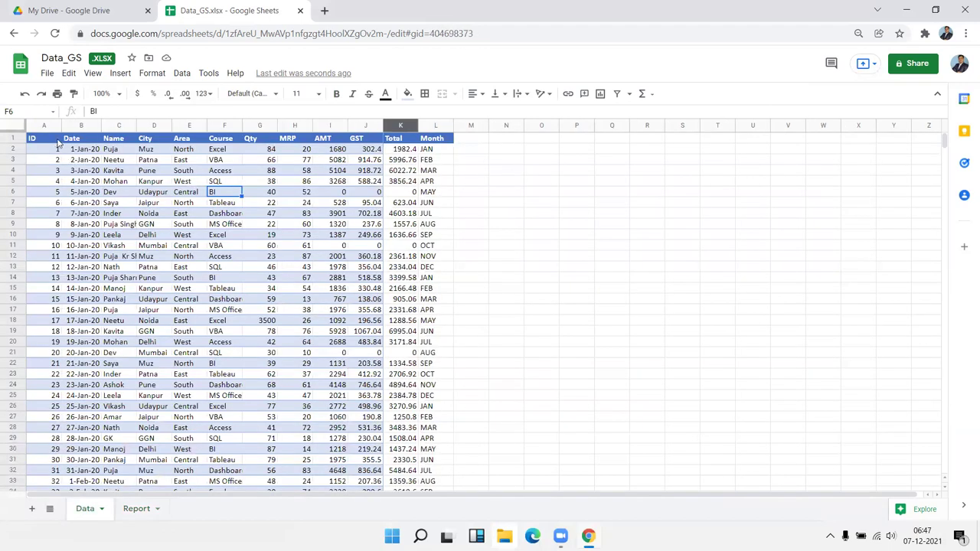
left_click(58, 143)
key("ctrl+a")
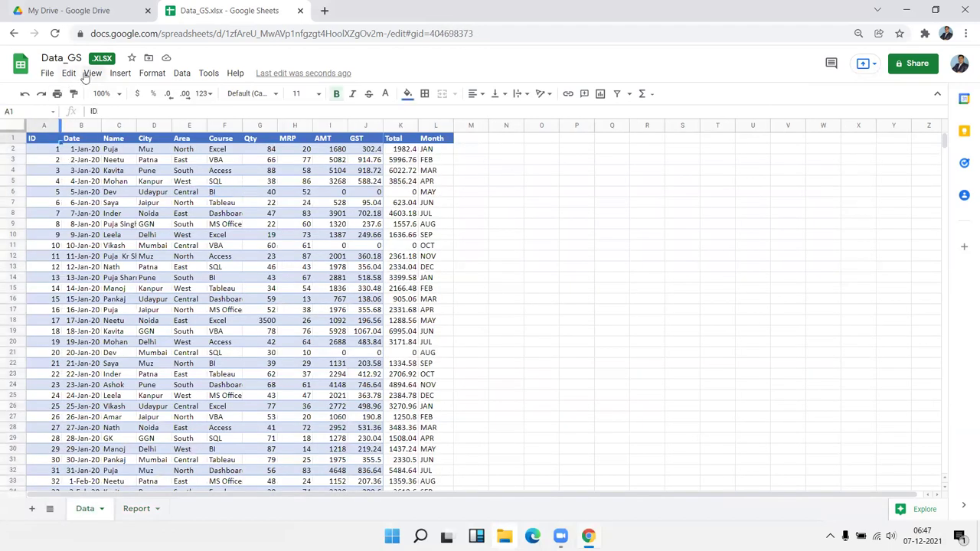
left_click(119, 73)
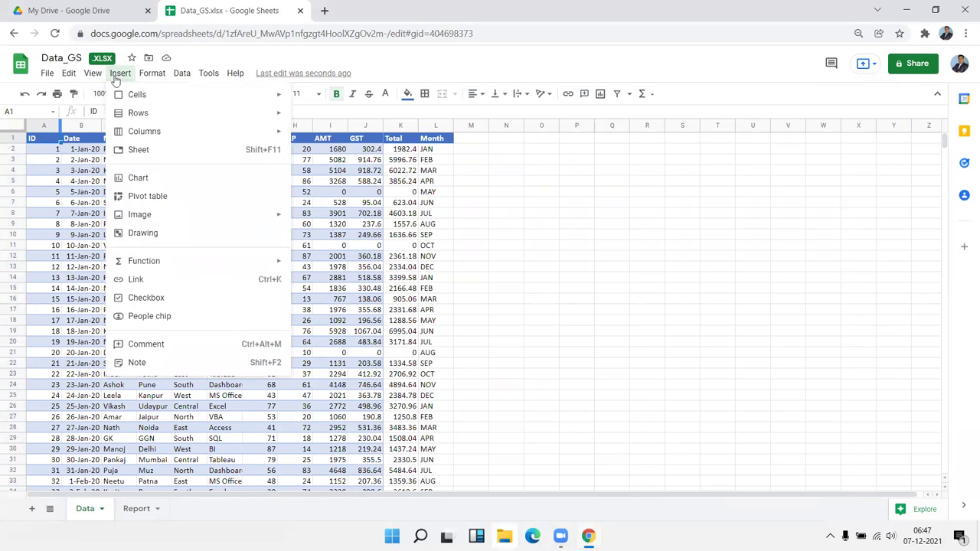
Step: Create a pivot table from the Data table on the existing Report sheet at A32
left_click(167, 198)
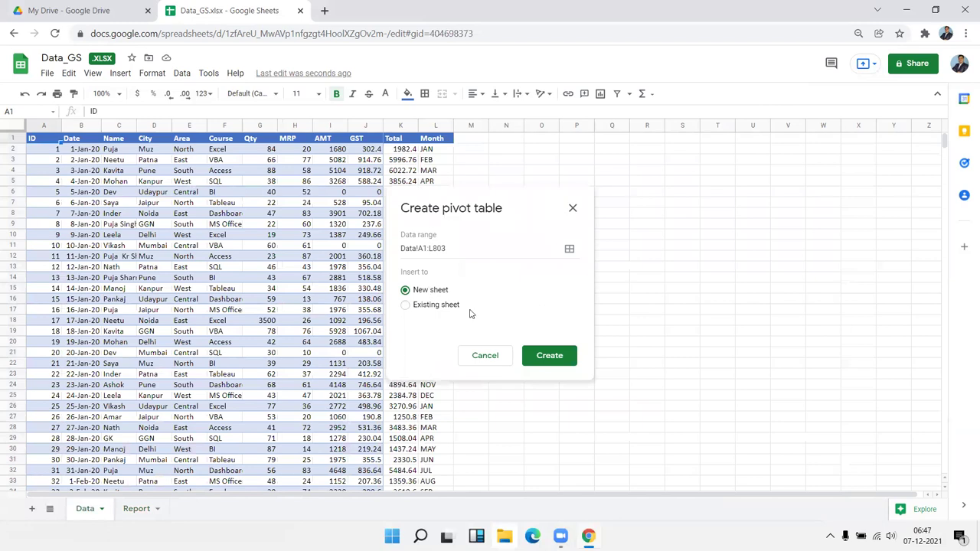
left_click(445, 304)
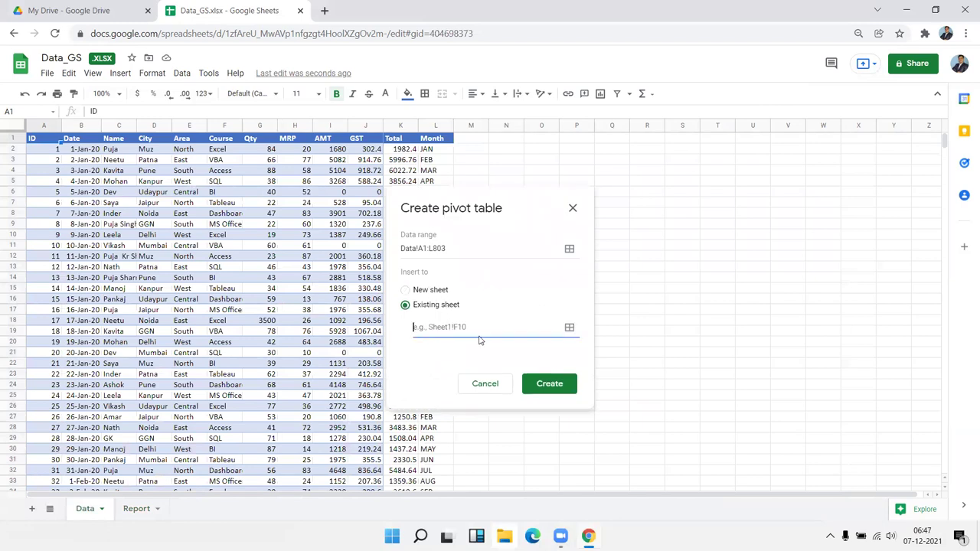
left_click(136, 508)
left_click(44, 360)
left_click(450, 328)
left_click(60, 361)
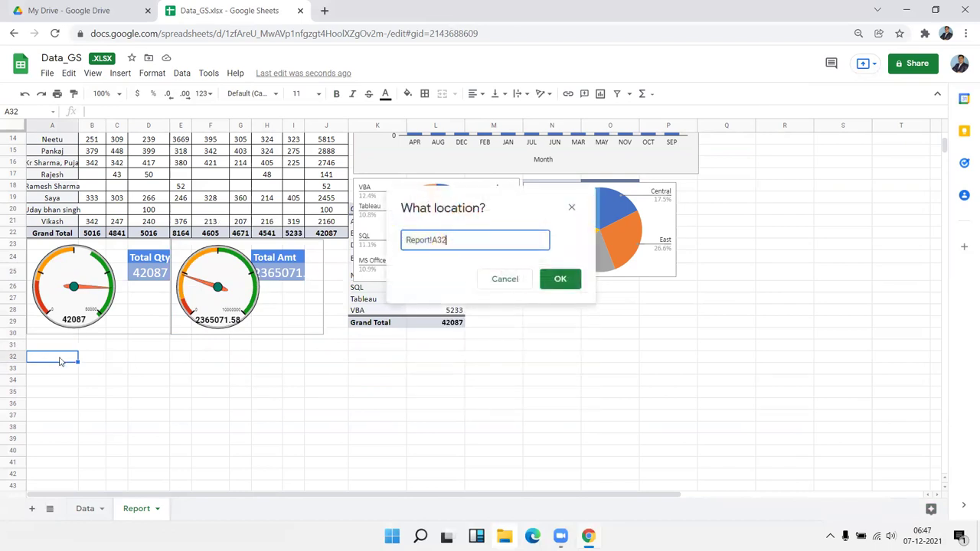
left_click(559, 279)
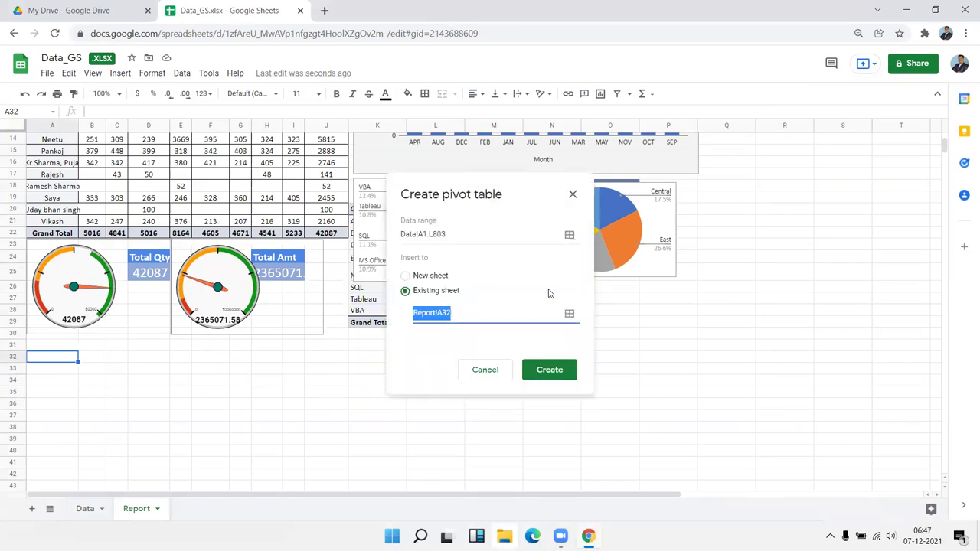
left_click(542, 370)
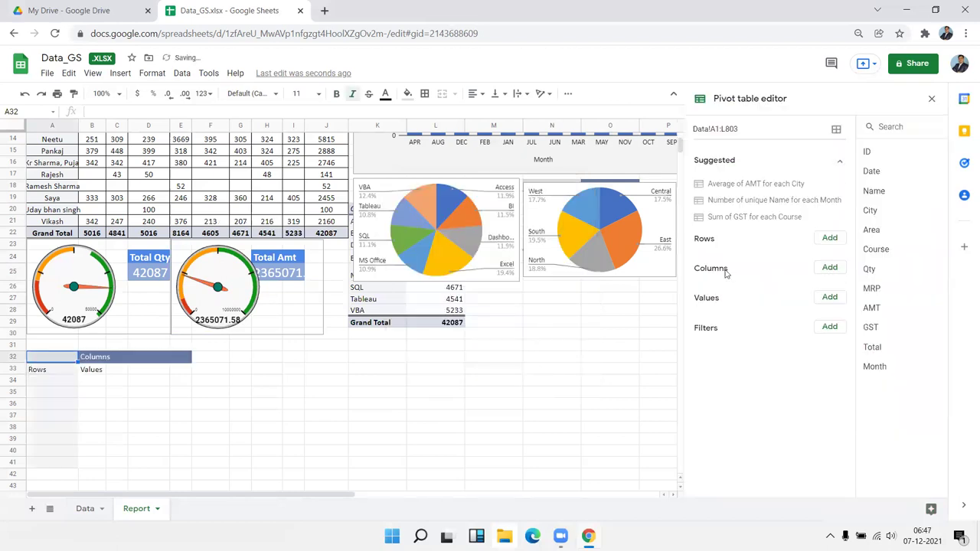
Step: Add Date as pivot rows and SUM of Qty as pivot values
left_click(829, 238)
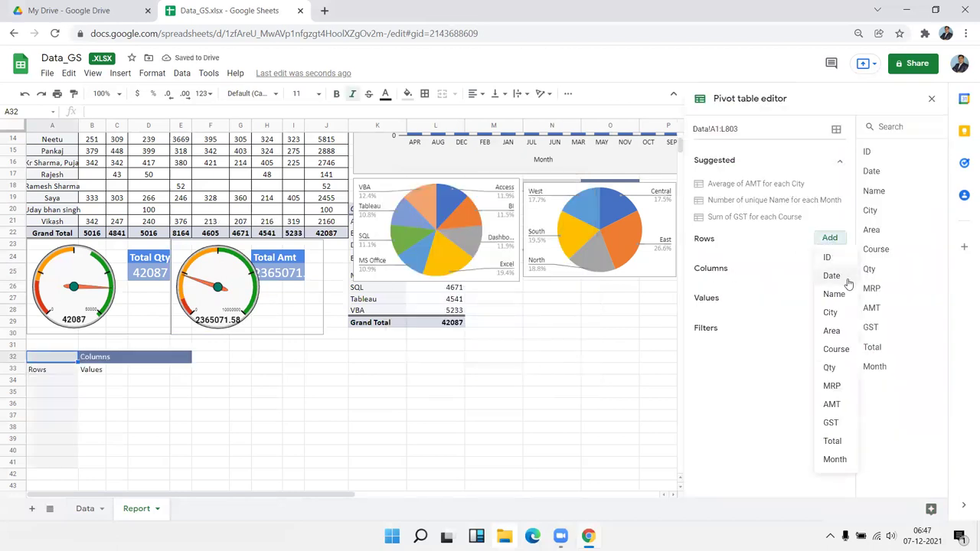
left_click(833, 276)
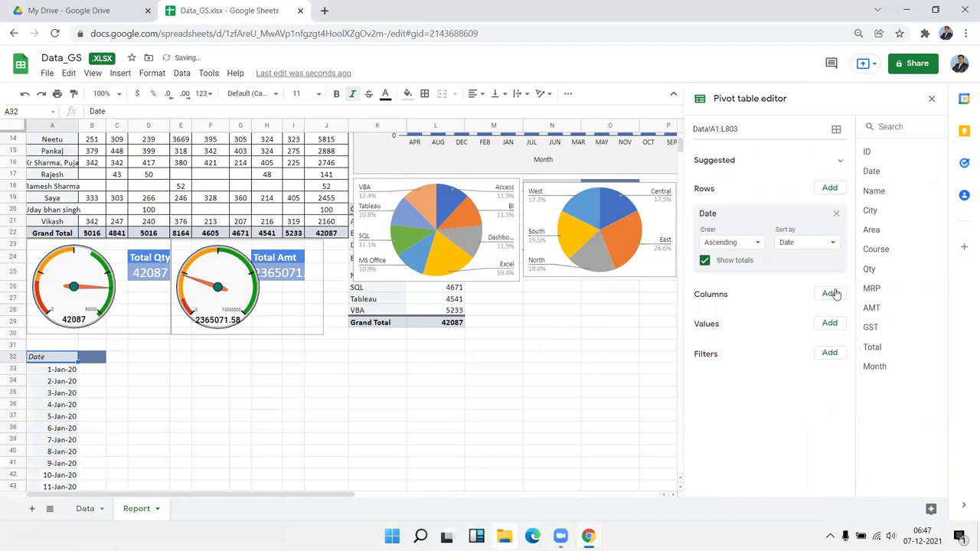
left_click(834, 325)
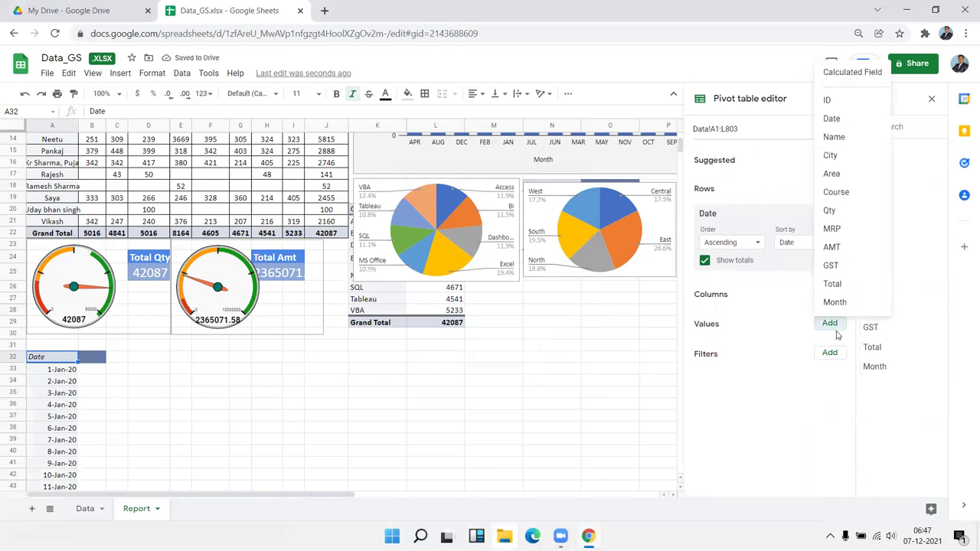
left_click(831, 210)
scroll(190, 370, "down", 3)
scroll(188, 372, "down", 10)
scroll(184, 373, "down", 5)
scroll(184, 373, "down", 10)
scroll(184, 370, "down", 20)
scroll(184, 368, "down", 15)
scroll(184, 365, "down", 20)
scroll(184, 364, "down", 20)
scroll(184, 362, "down", 20)
scroll(185, 360, "up", 10)
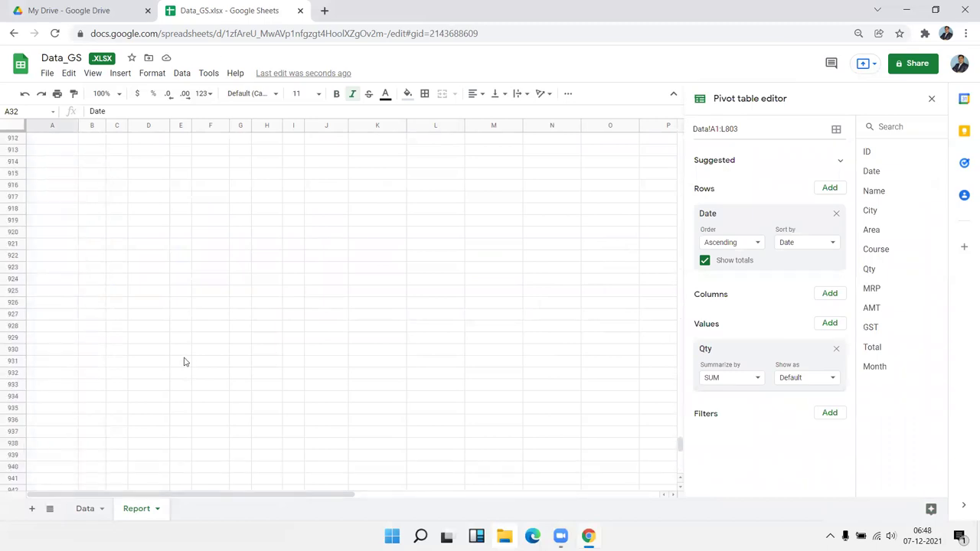
scroll(187, 356, "up", 20)
scroll(187, 355, "up", 20)
scroll(186, 356, "up", 20)
scroll(187, 355, "up", 20)
scroll(187, 355, "up", 20)
scroll(187, 356, "up", 15)
scroll(162, 365, "down", 10)
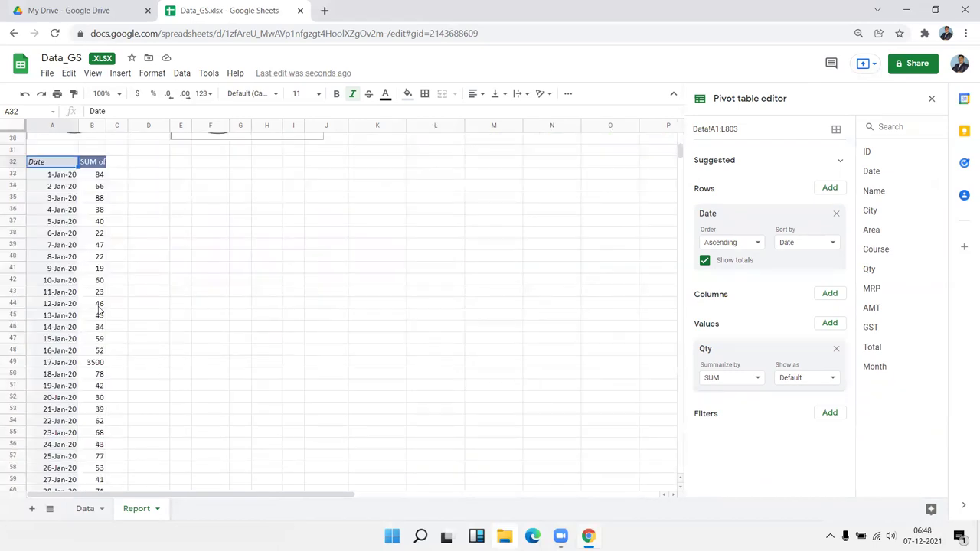
scroll(92, 321, "up", 3)
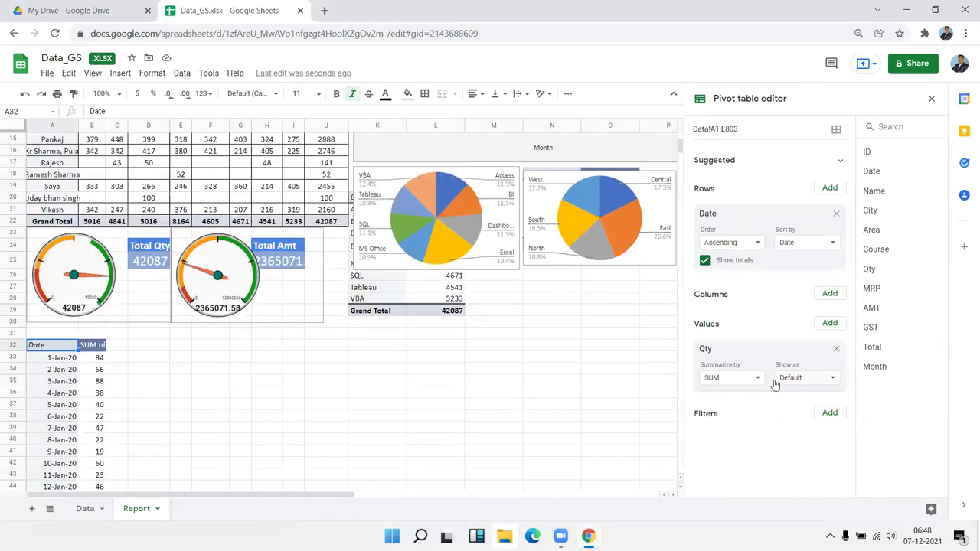
Step: Add Month as a filter on the pivot table
left_click(830, 413)
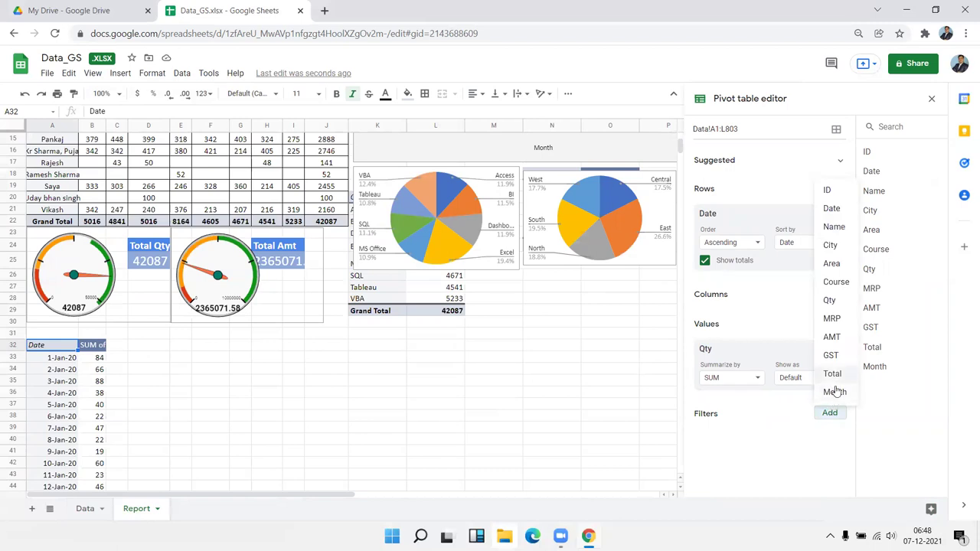
left_click(833, 392)
left_click(789, 468)
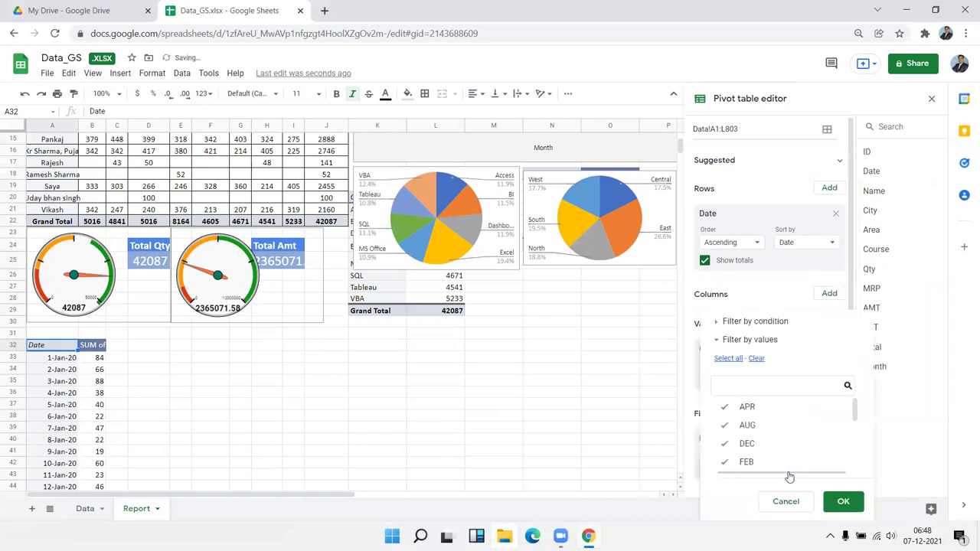
left_click(673, 428)
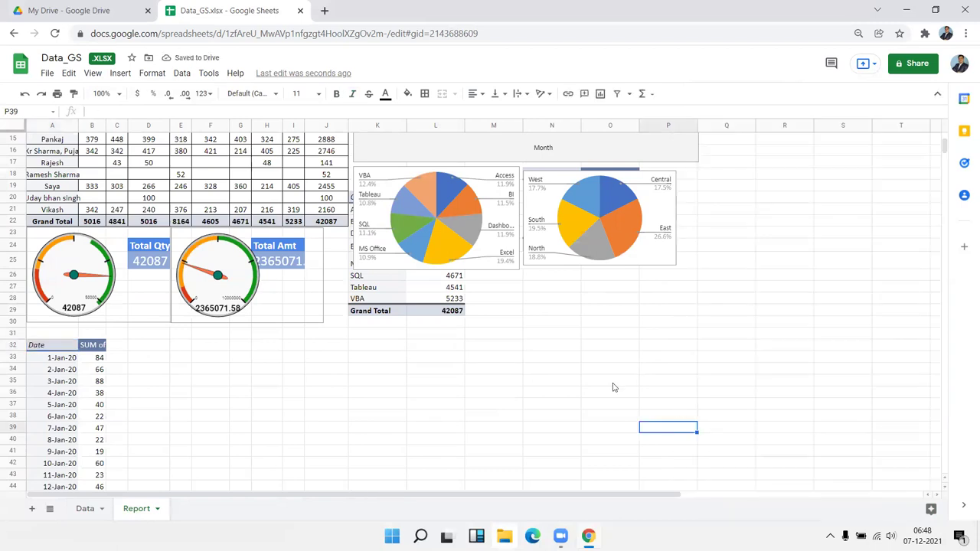
Step: Filter the pivot's Month to APR only, then select the pivot data A32:B99
left_click(41, 394)
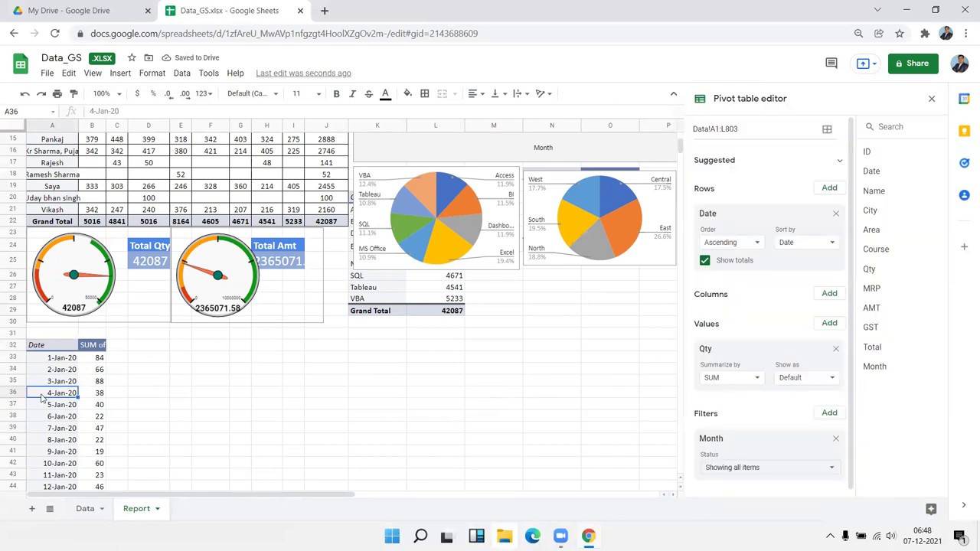
left_click(779, 467)
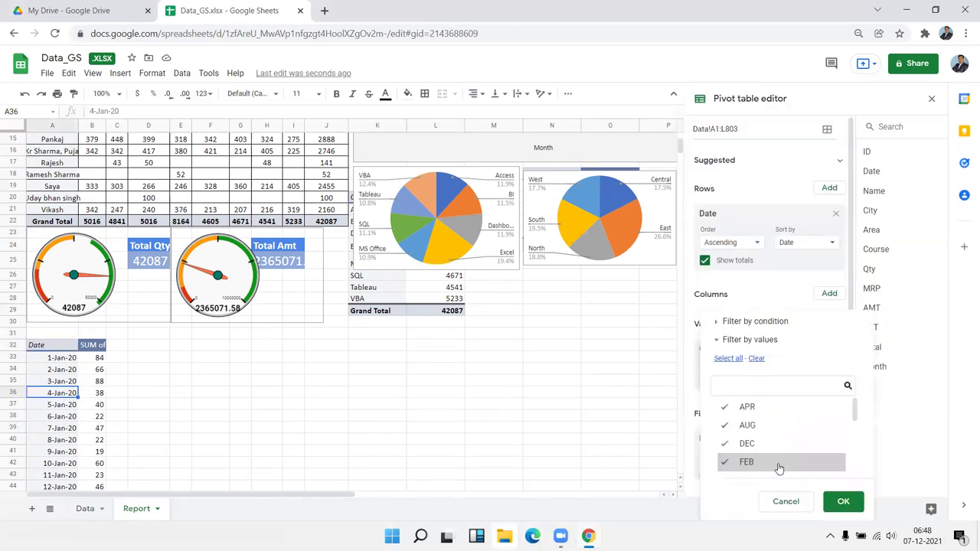
left_click(747, 410)
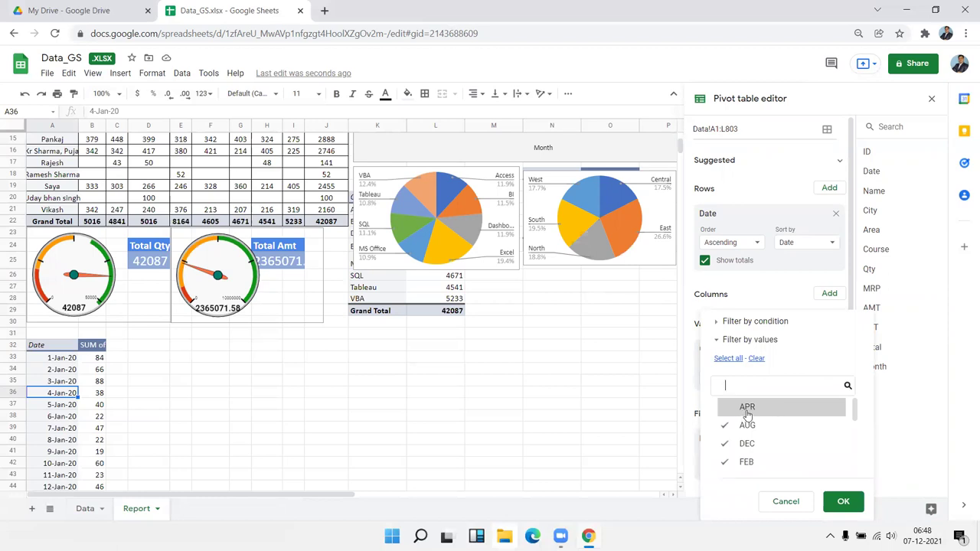
left_click(755, 359)
left_click(746, 407)
left_click(827, 503)
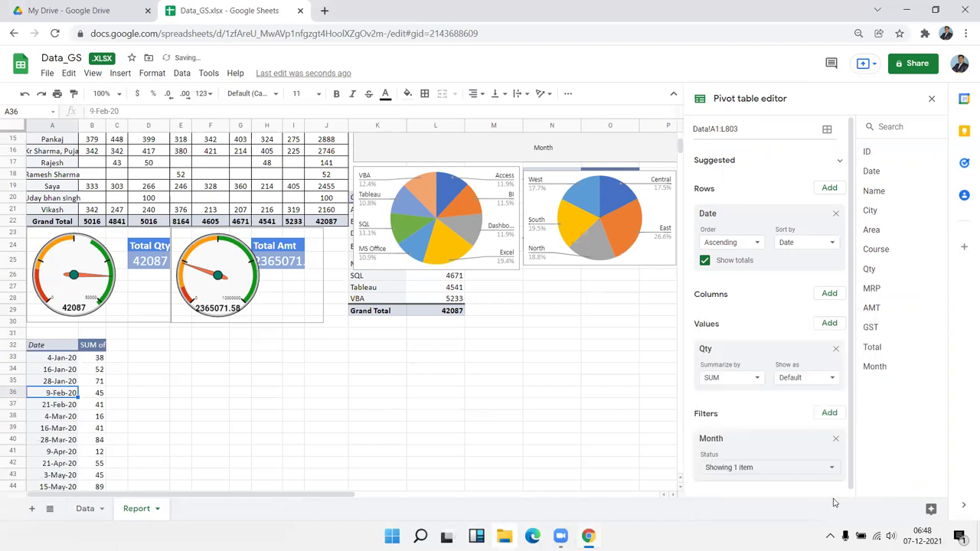
left_click(62, 358)
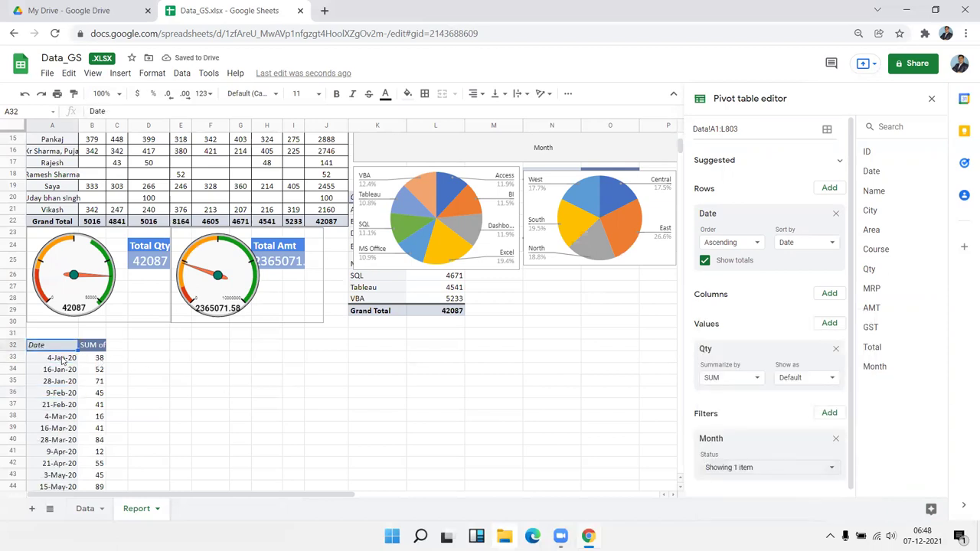
key("ctrl+shift+Down")
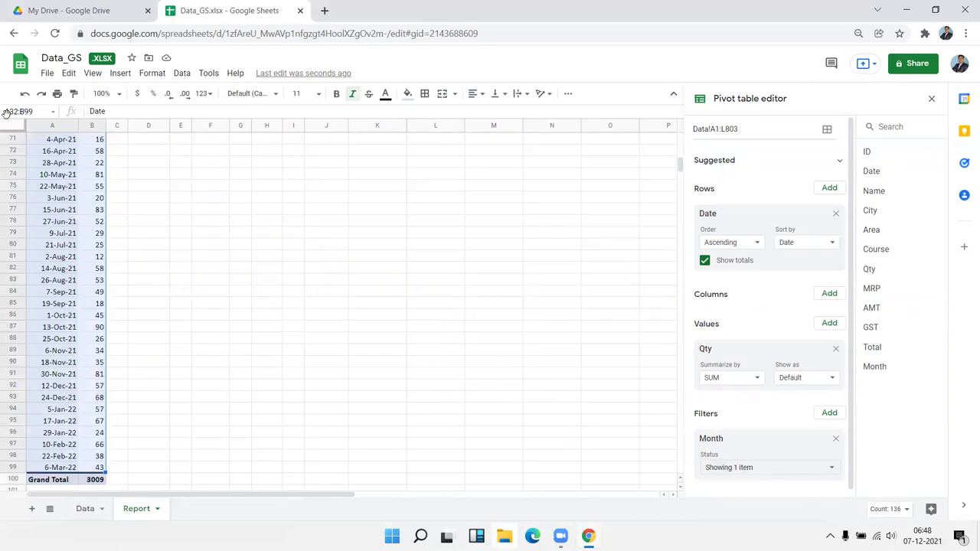
Step: Insert a line chart from the pivot data and move it under the gauges at row 30
left_click(118, 74)
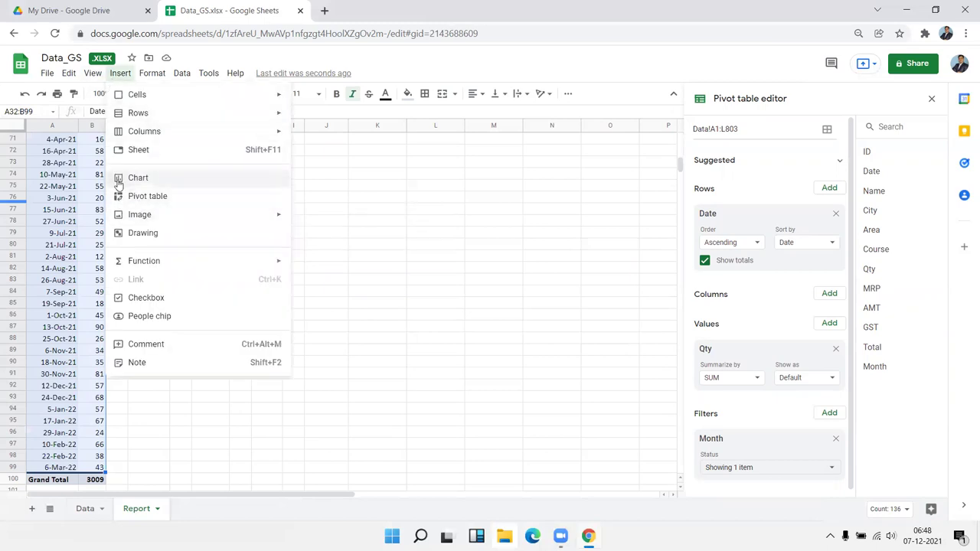
left_click(118, 184)
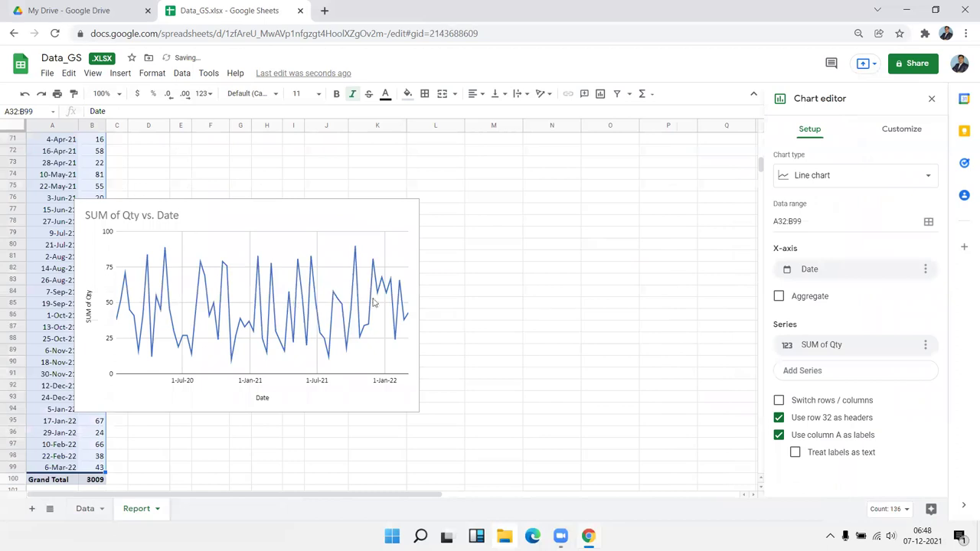
scroll(339, 324, "up", 5)
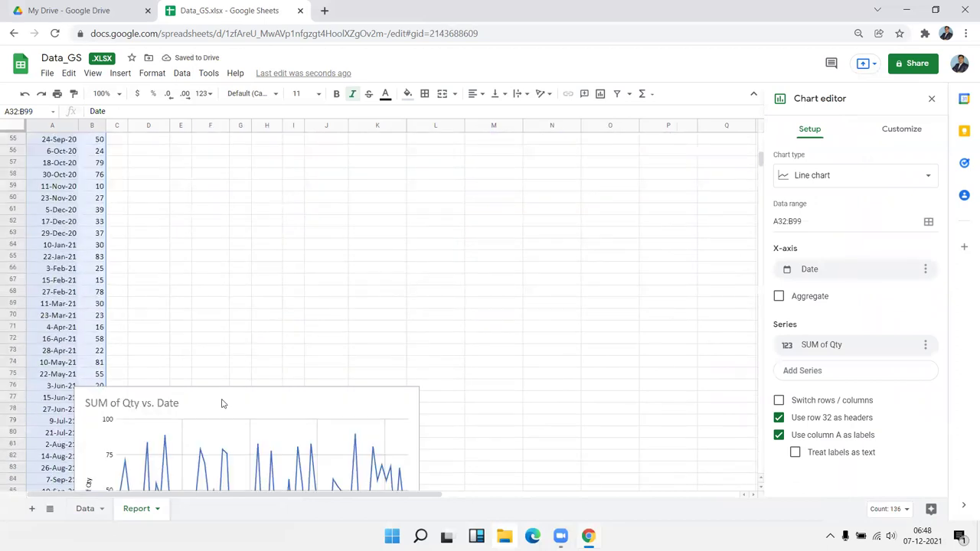
scroll(217, 399, "down", 3)
left_click(324, 298)
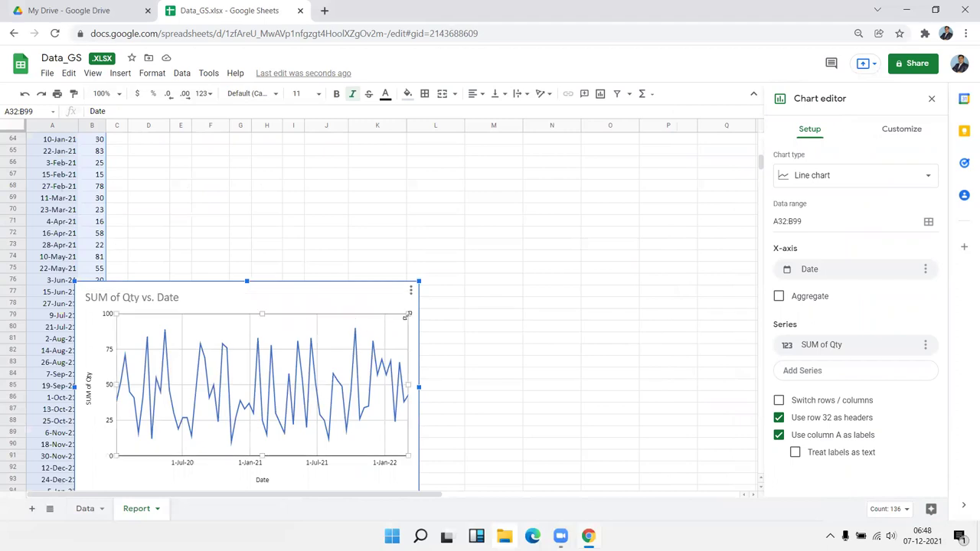
mouse_move(412, 313)
left_mouse_down()
mouse_move(392, 75)
mouse_move(383, 275)
left_mouse_up()
scroll(383, 276, "down", 3)
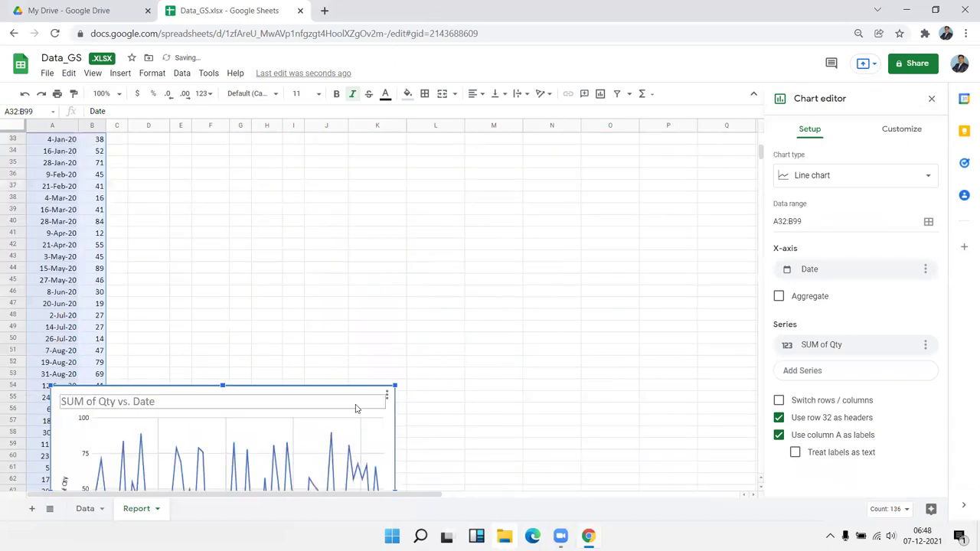
left_click_drag(389, 416, 332, 127)
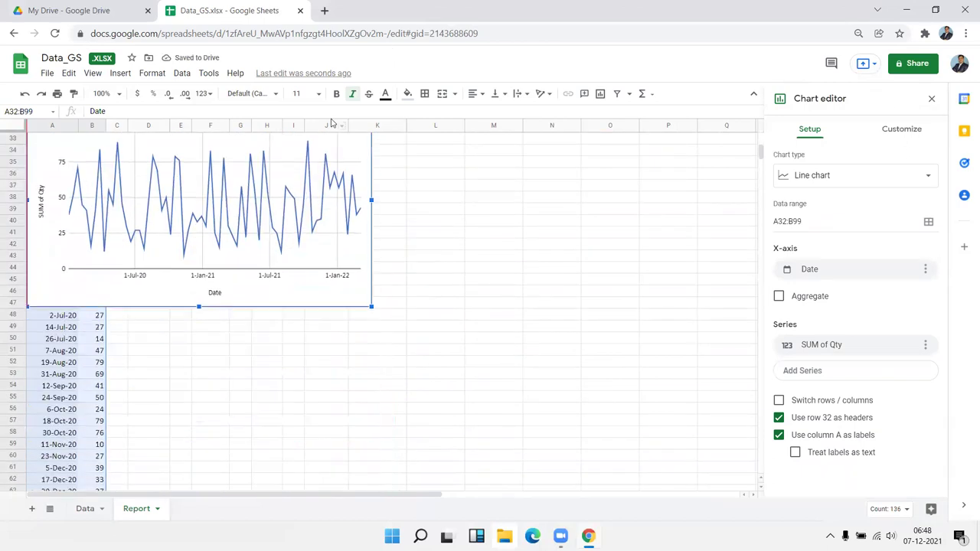
scroll(351, 252, "down", 3)
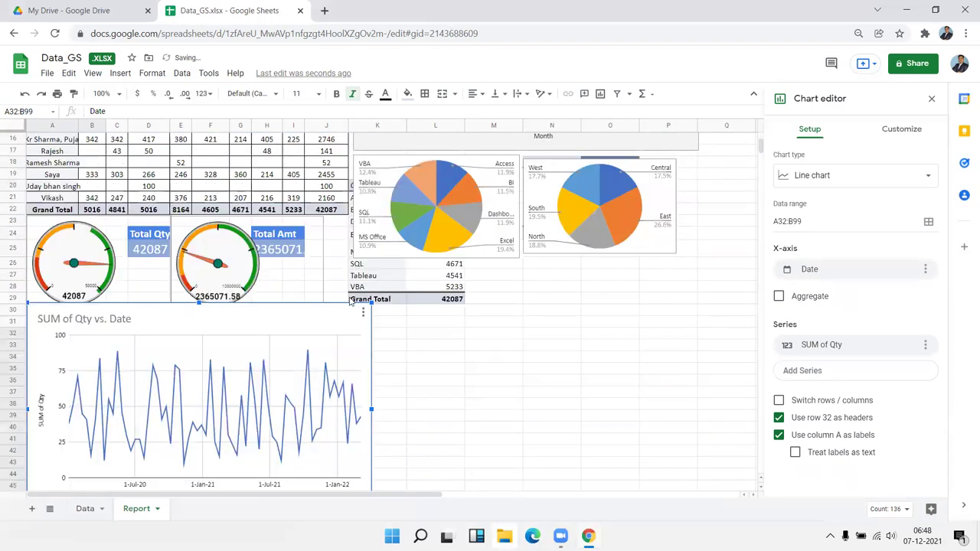
left_click_drag(351, 301, 340, 335)
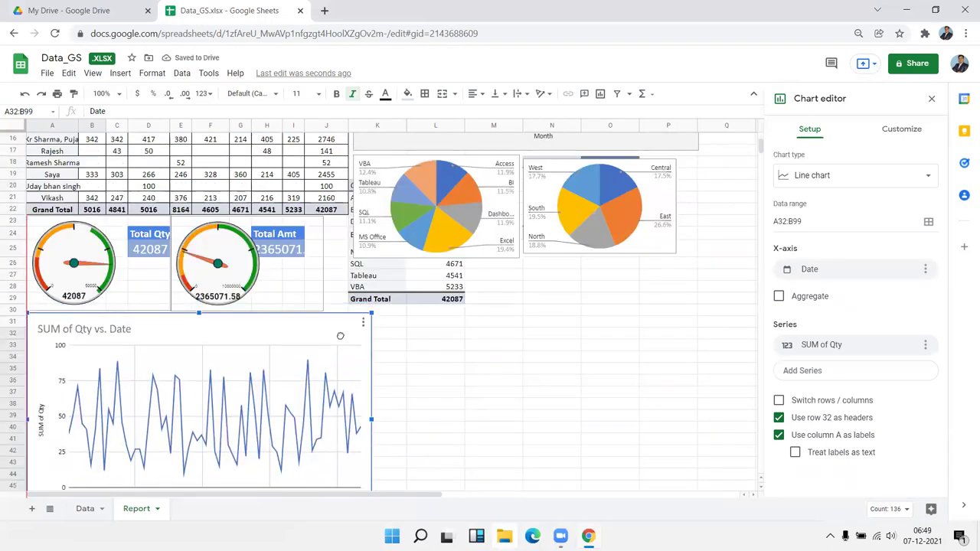
Step: Widen the chart to span under the pie charts and change it to an area chart
left_click_drag(372, 417, 699, 417)
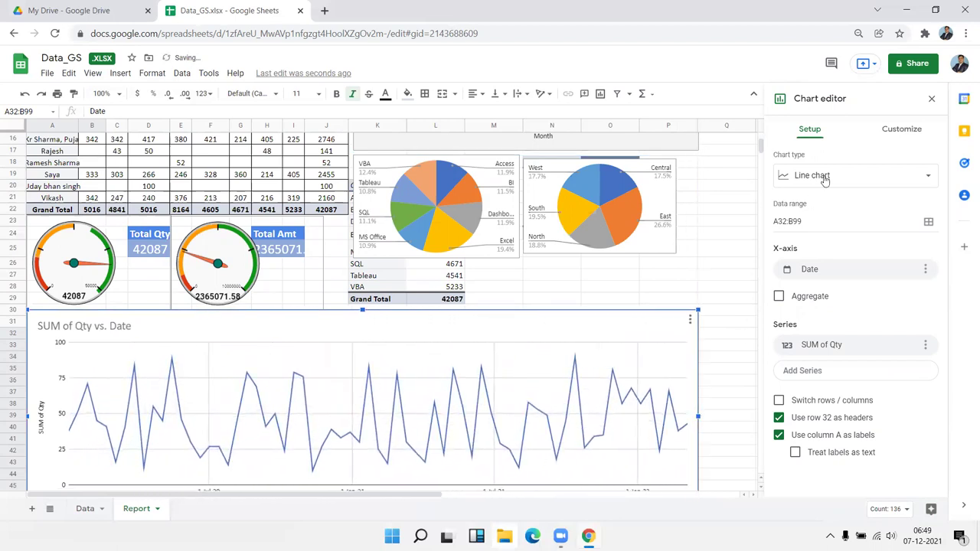
left_click(866, 180)
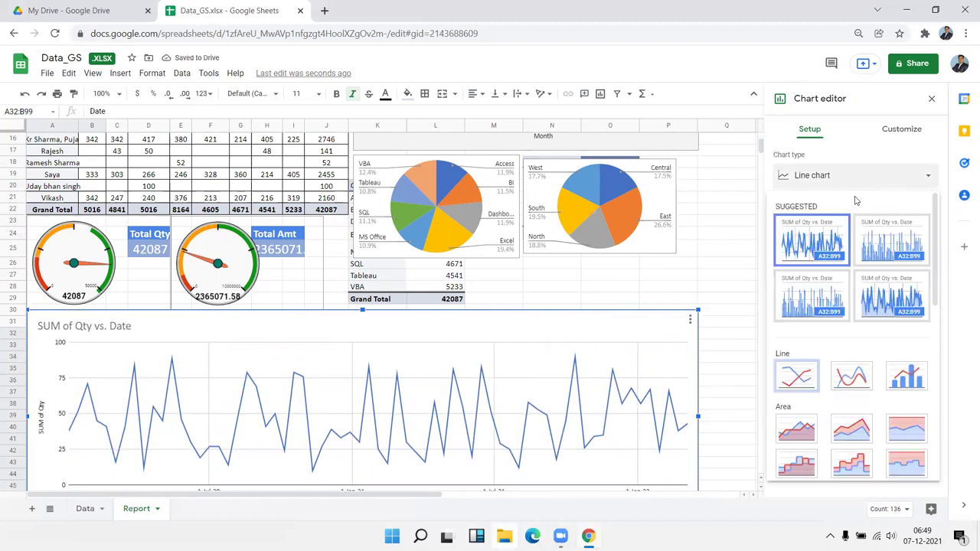
left_click(803, 438)
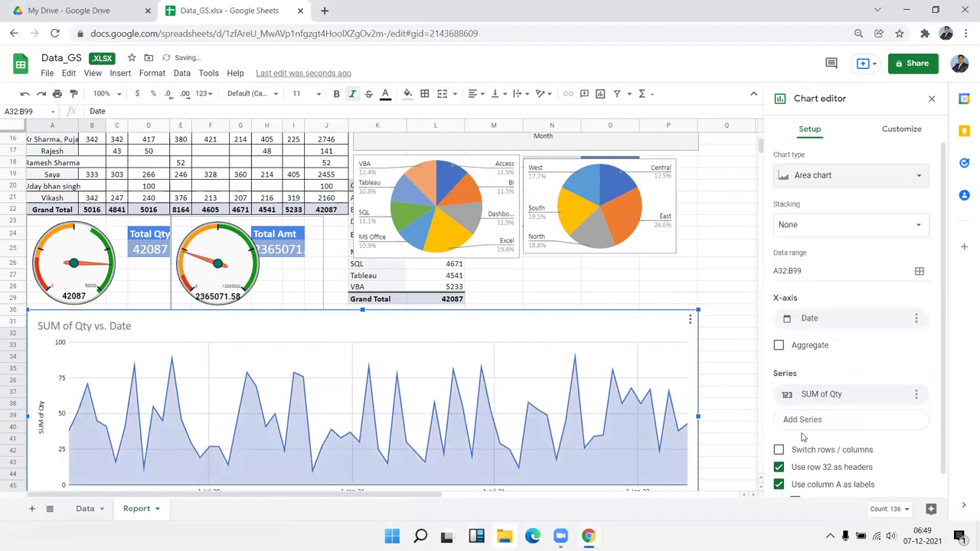
Step: Make the SUM of Qty series red with a solid line and 10px square point markers
left_click(898, 131)
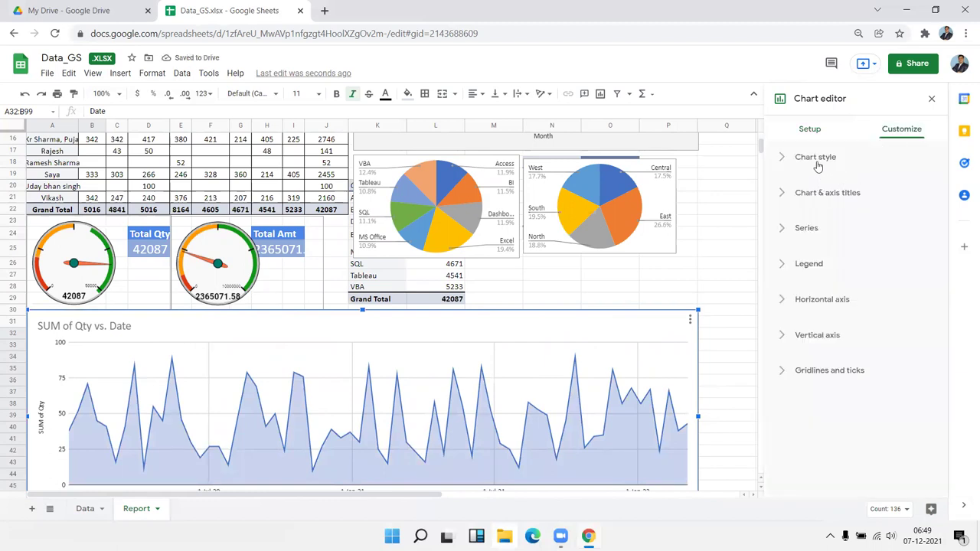
left_click(794, 234)
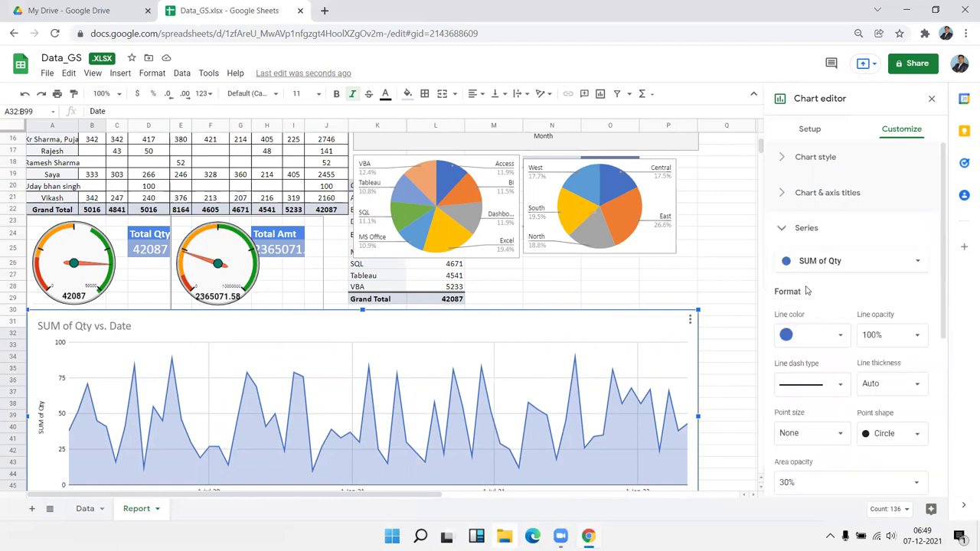
left_click(787, 336)
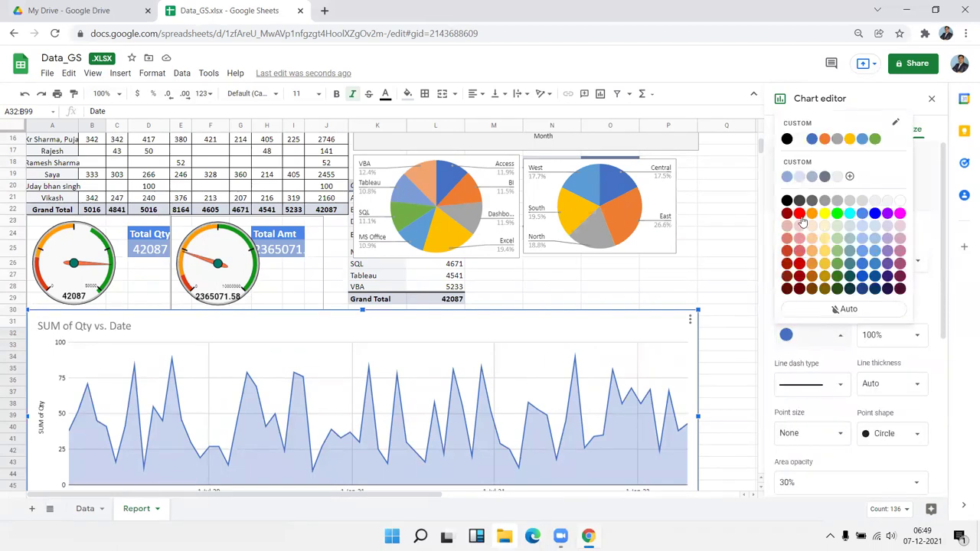
left_click(800, 216)
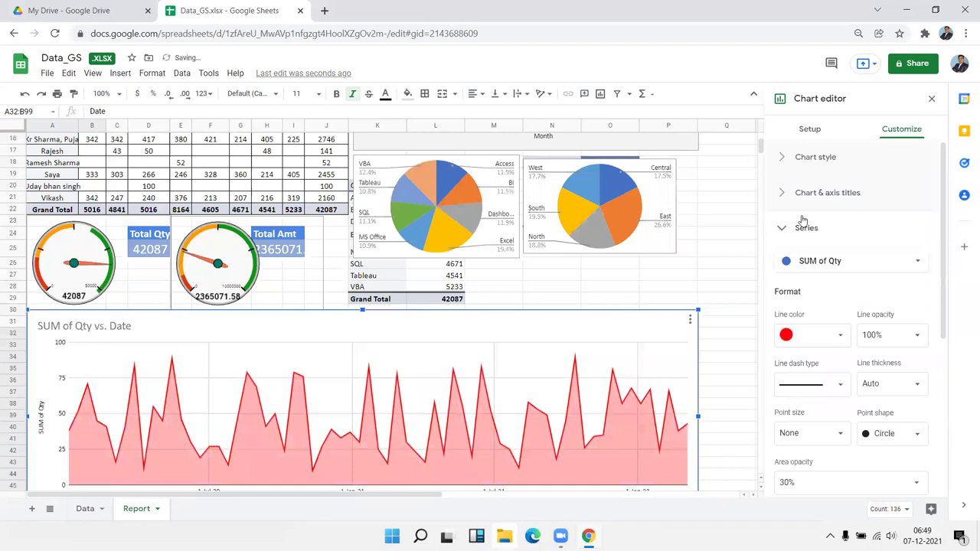
left_click(819, 385)
left_click(818, 320)
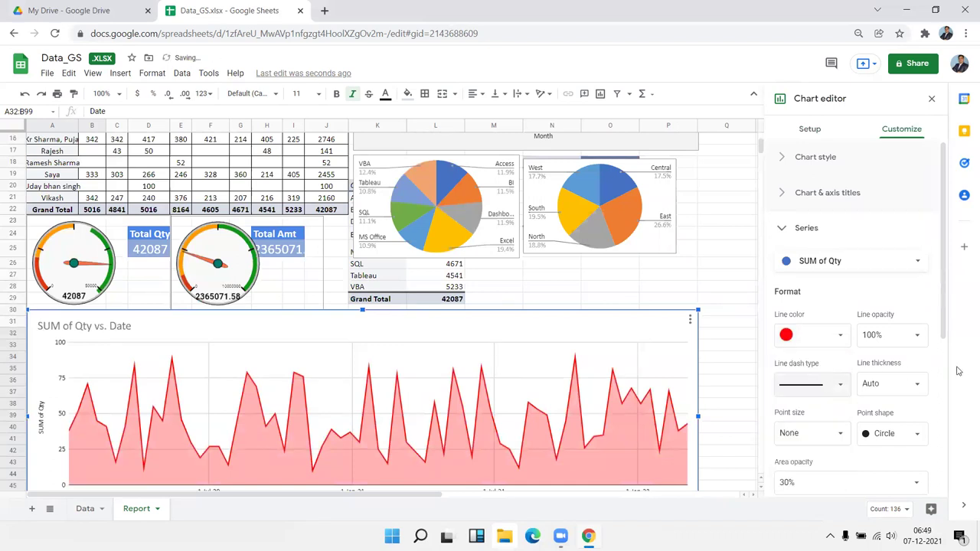
left_click_drag(953, 322, 958, 405)
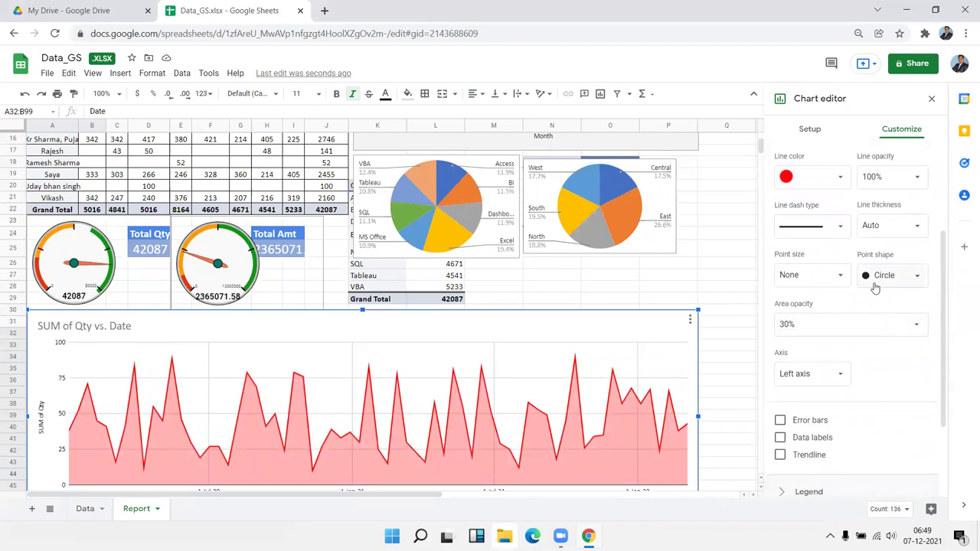
left_click(876, 287)
left_click(874, 314)
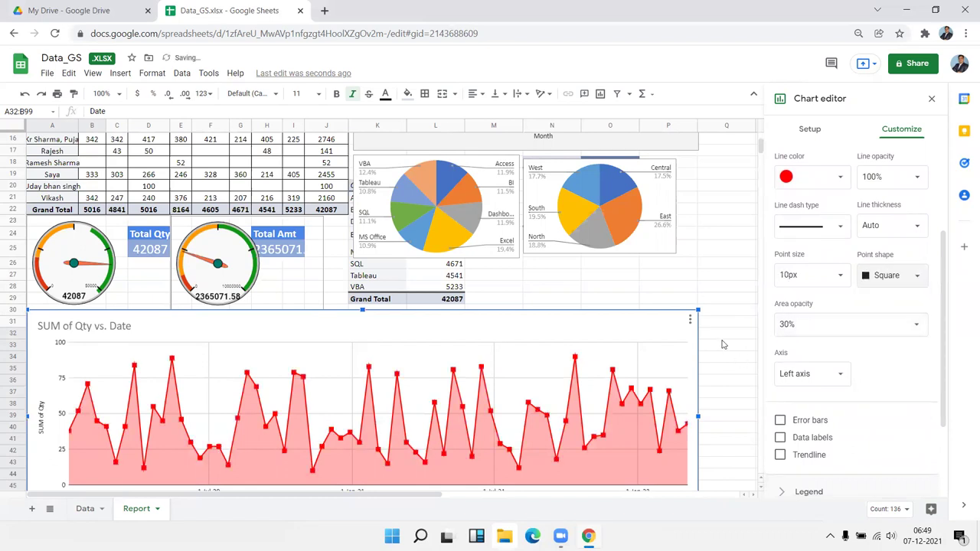
left_click(722, 345)
Step: Select the helper pivot's date and quantity cells (A49:B100) beneath the area chart
scroll(689, 345, "up", 5)
scroll(687, 345, "down", 10)
scroll(688, 348, "up", 10)
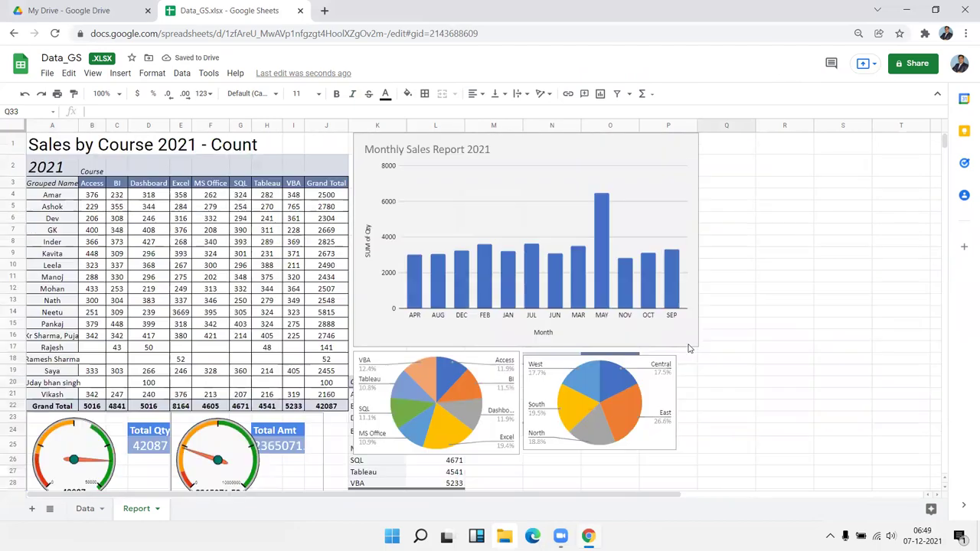
scroll(687, 345, "down", 10)
scroll(687, 340, "down", 3)
scroll(689, 342, "up", 3)
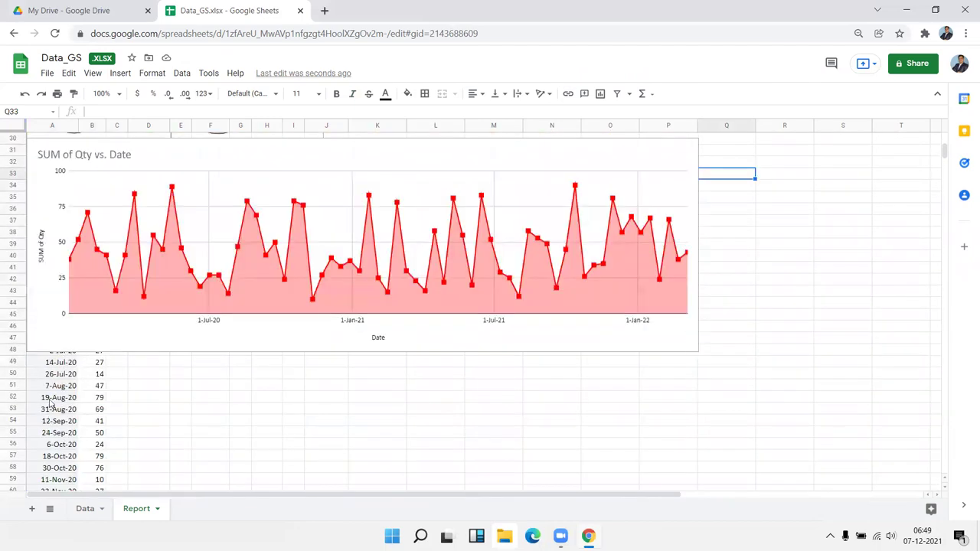
left_click(36, 373)
left_click(35, 366)
key("shift+Right")
key("ctrl+shift+Down")
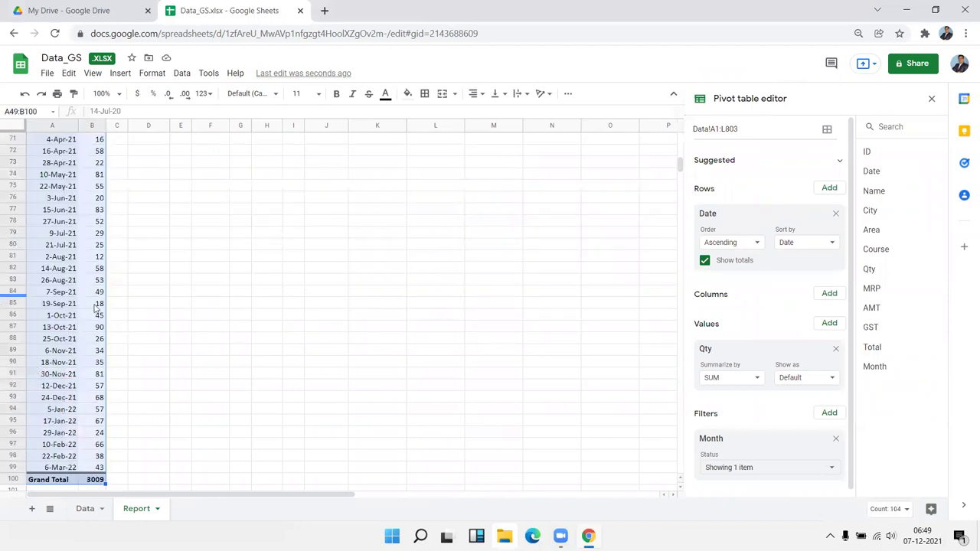
Step: Set the selected pivot cells' fill and text colour to white, then deselect
left_click(407, 94)
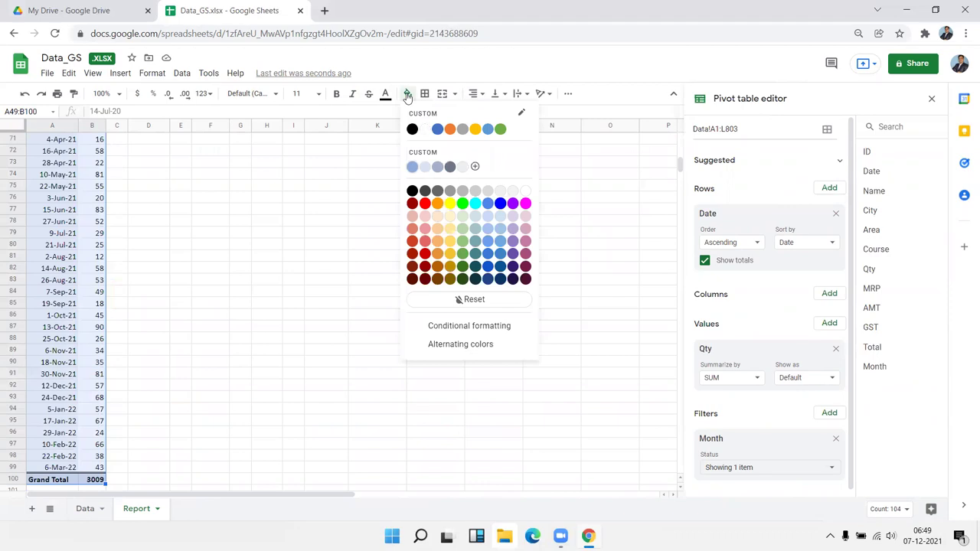
left_click(424, 129)
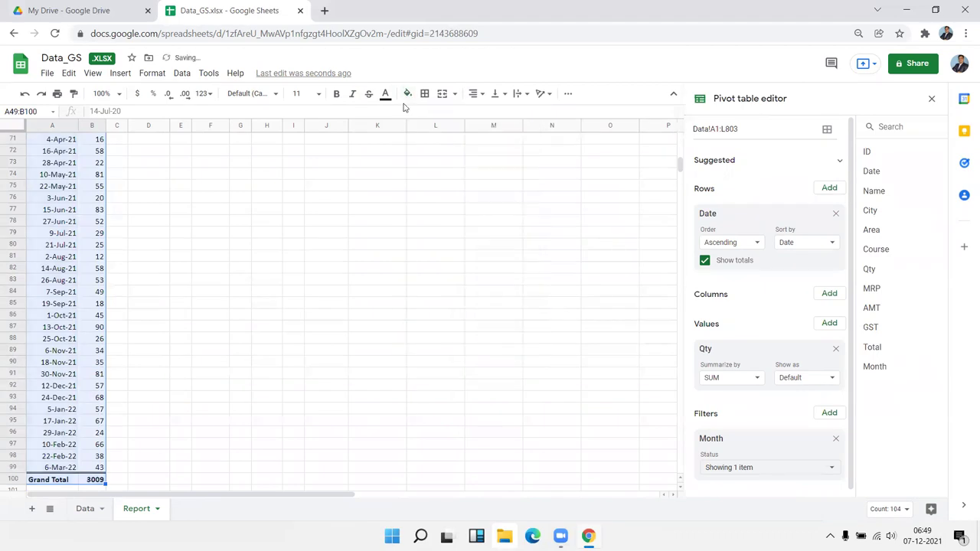
left_click(388, 95)
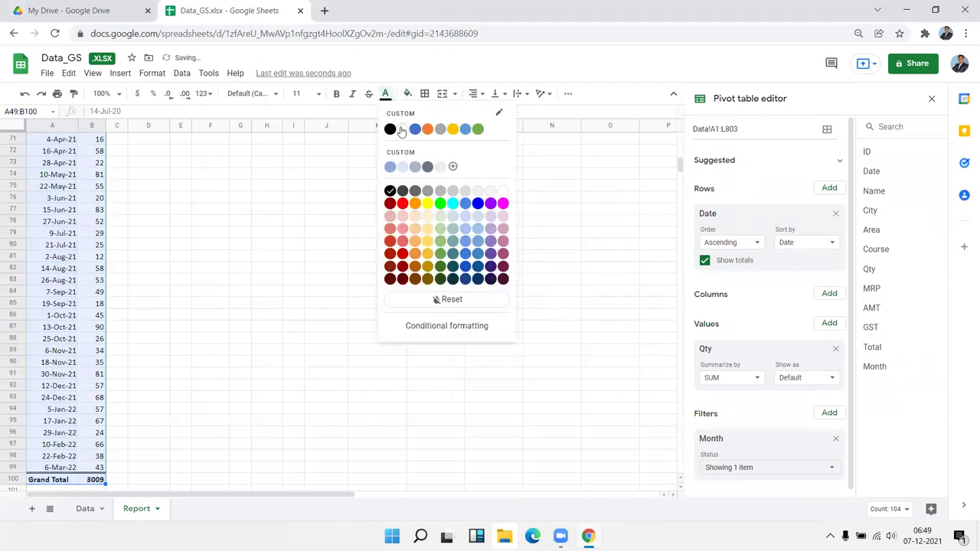
left_click(402, 129)
left_click(343, 211)
scroll(330, 224, "up", 15)
scroll(329, 225, "up", 8)
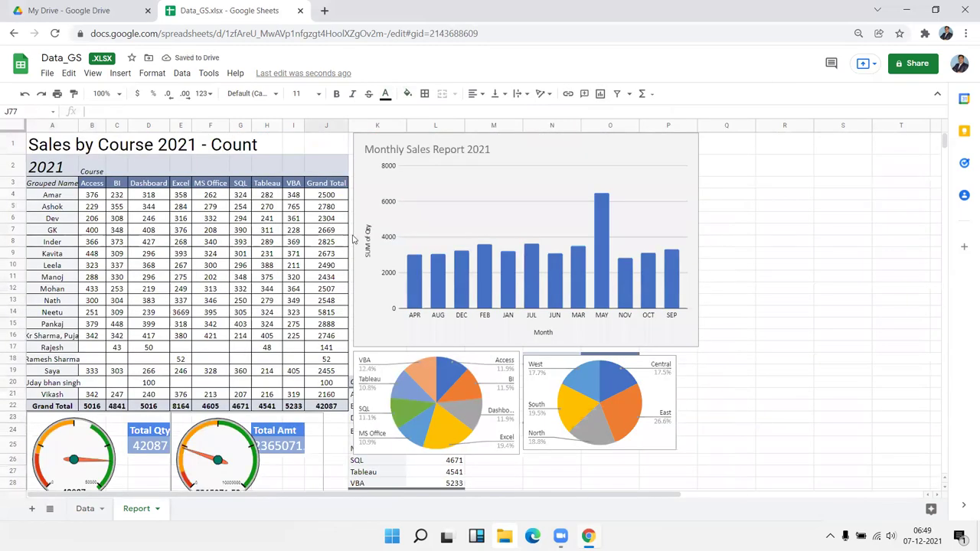
scroll(377, 281, "down", 5)
Step: Give the K20:M29 course-totals pivot a custom fill and matching text colour so it disappears
left_click(497, 321)
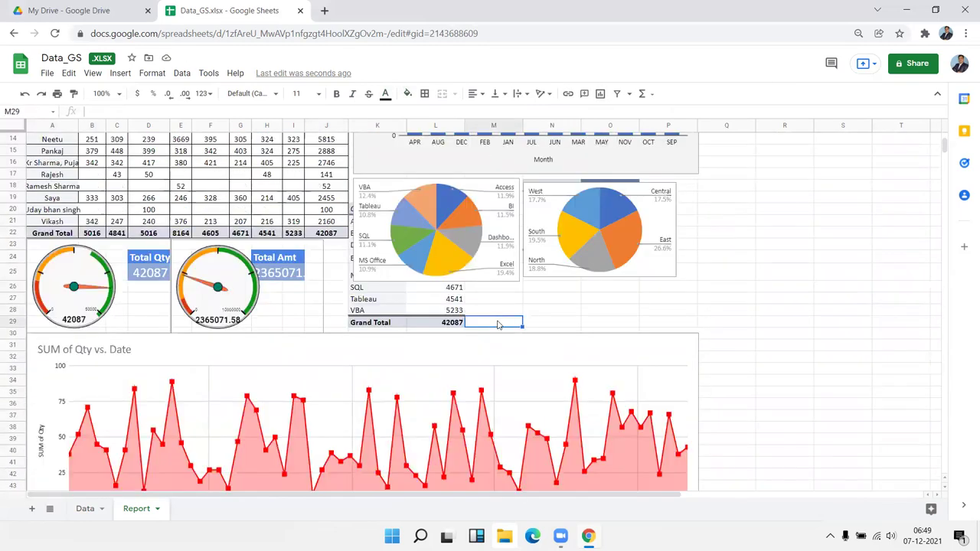
key("shift+Left")
key("shift+Left")
key("shift+Up")
key("shift+Up")
key("shift+Up")
key("shift+Up")
key("shift+Up")
key("shift+Up")
key("shift+Up")
key("shift+Up")
key("shift+Up")
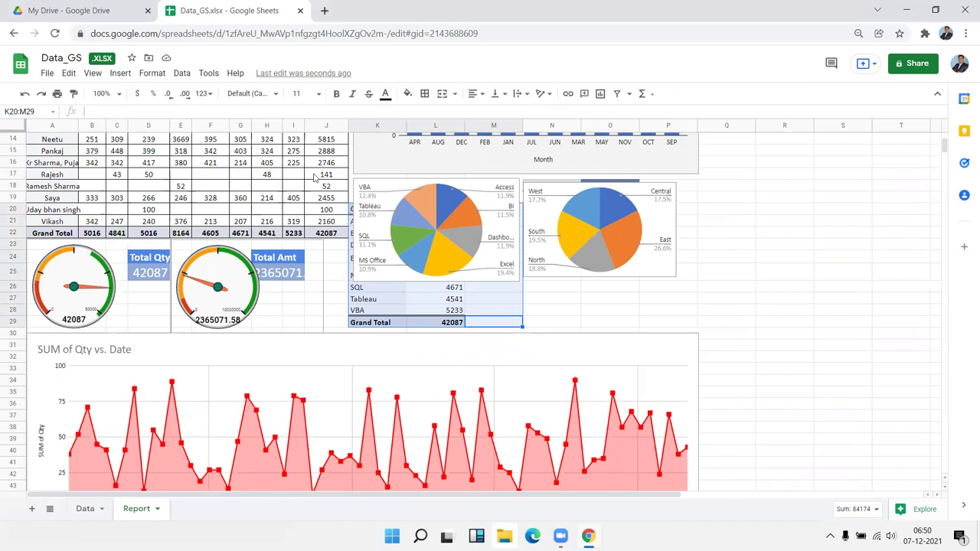
left_click(407, 94)
left_click(426, 130)
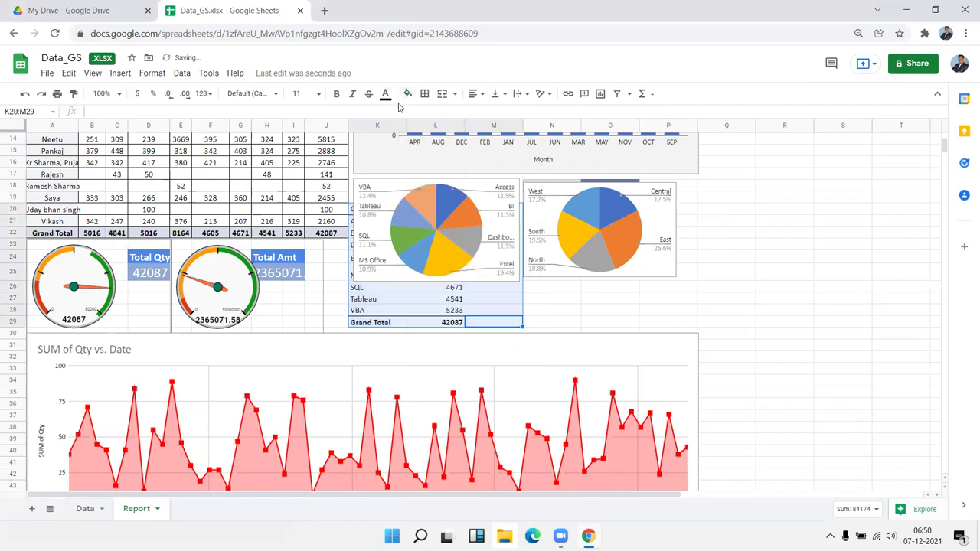
left_click(387, 93)
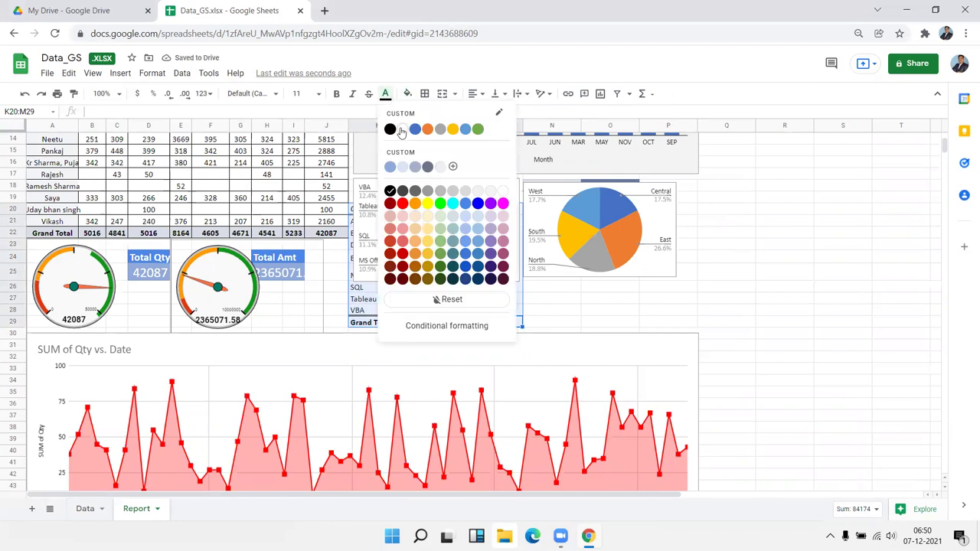
left_click(400, 132)
left_click(753, 325)
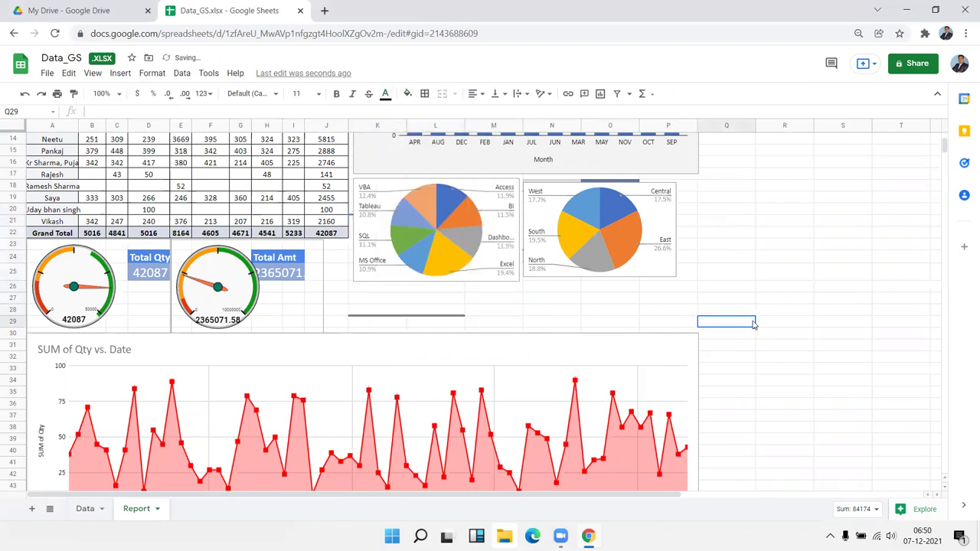
scroll(753, 326, "up", 3)
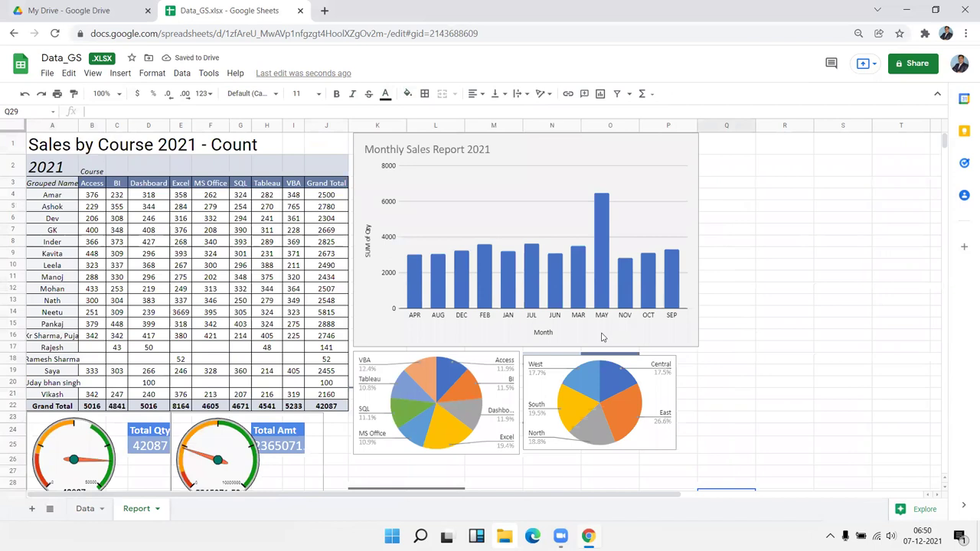
scroll(601, 337, "down", 5)
scroll(601, 337, "up", 3)
scroll(601, 337, "up", 2)
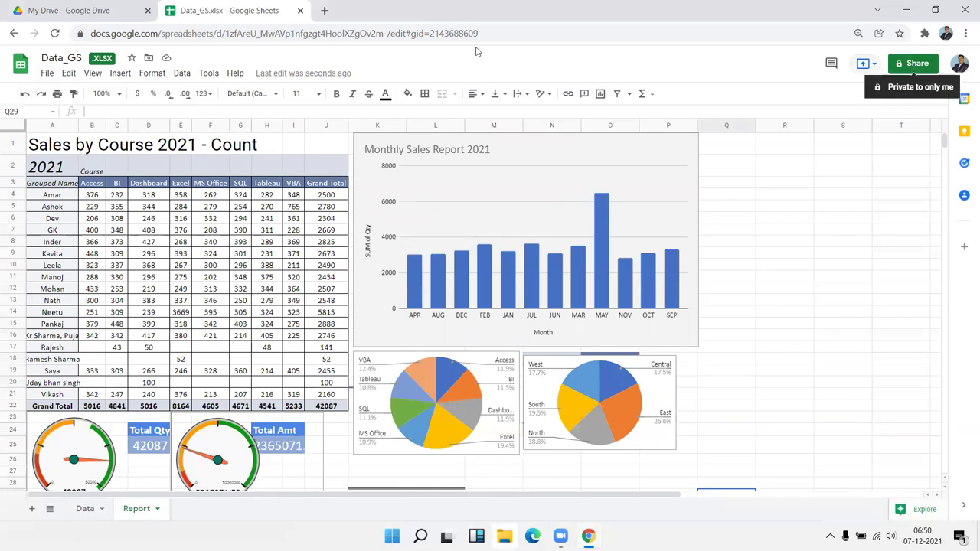
Step: Download the workbook as Microsoft Excel (.xlsx) and open Data_GS (1).xlsx
left_click(46, 74)
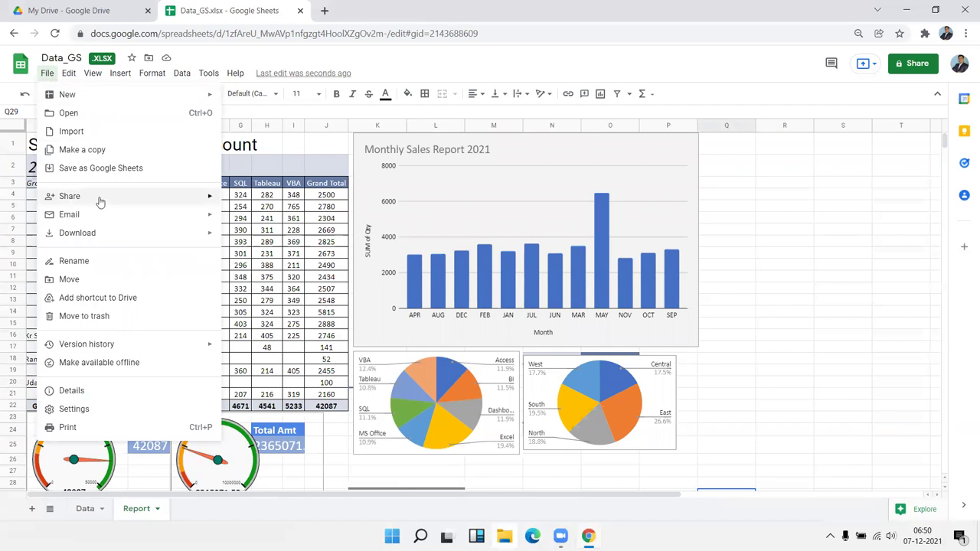
mouse_move(93, 242)
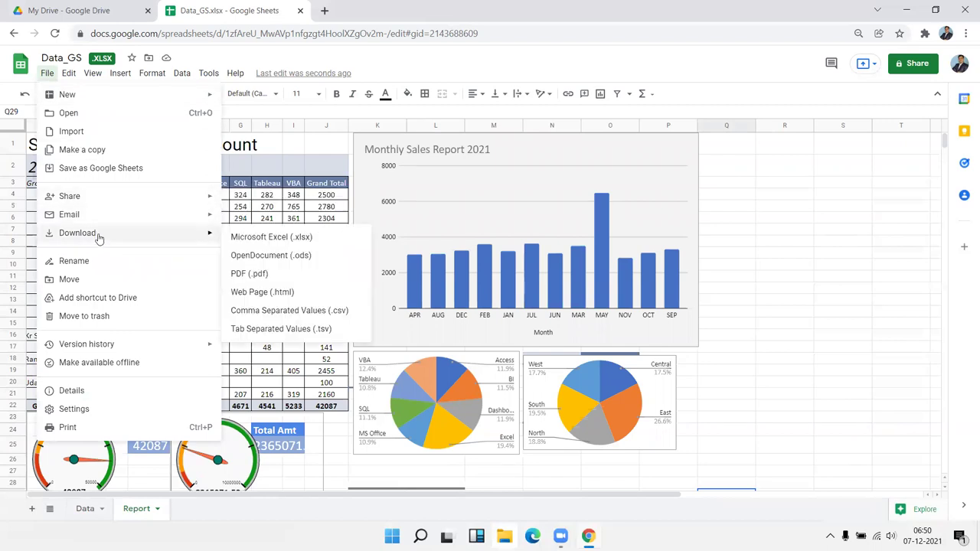
left_click(272, 238)
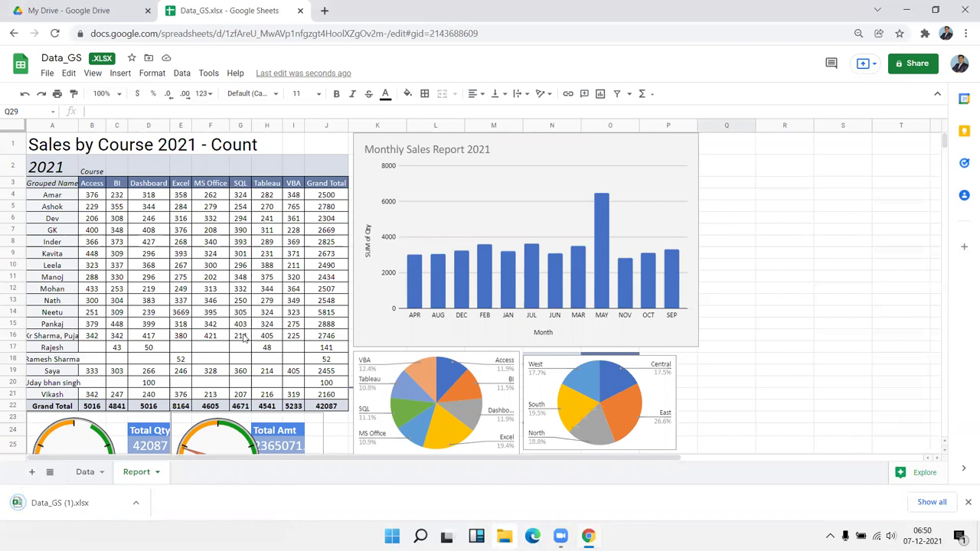
left_click(81, 502)
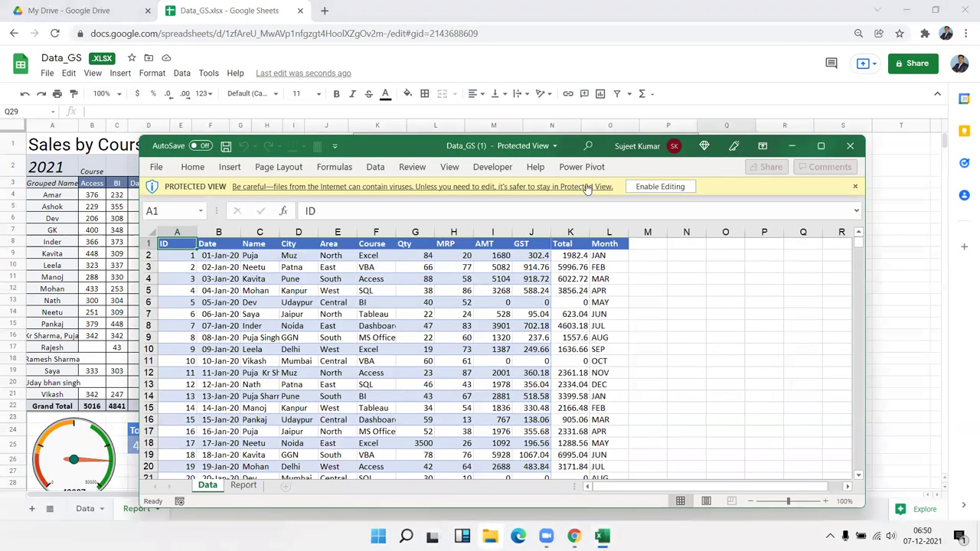
left_click(660, 186)
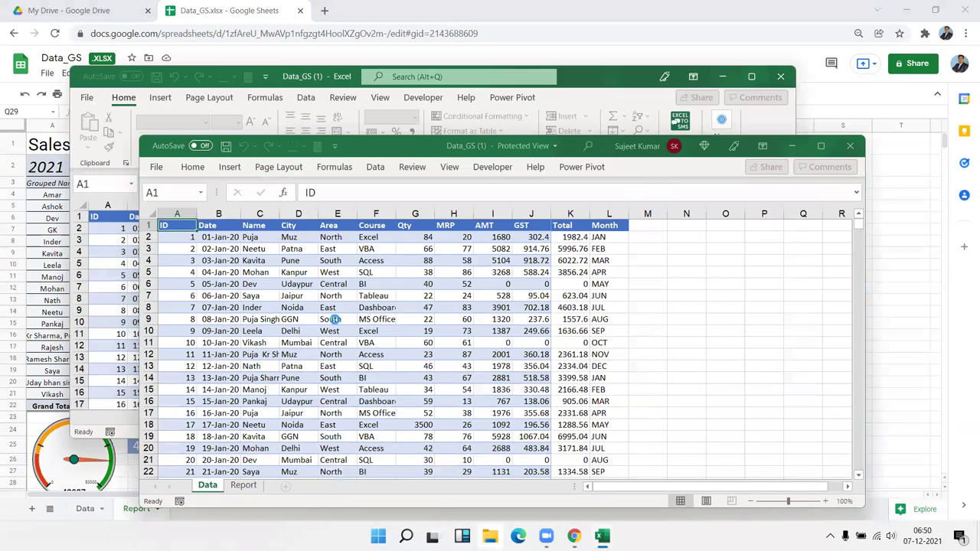
left_click(174, 415)
left_click(184, 416)
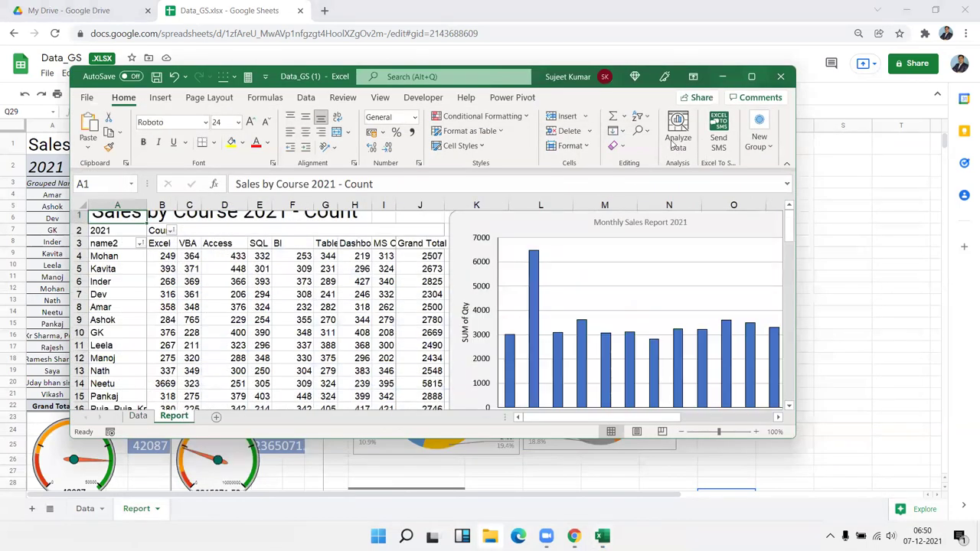
left_click(752, 78)
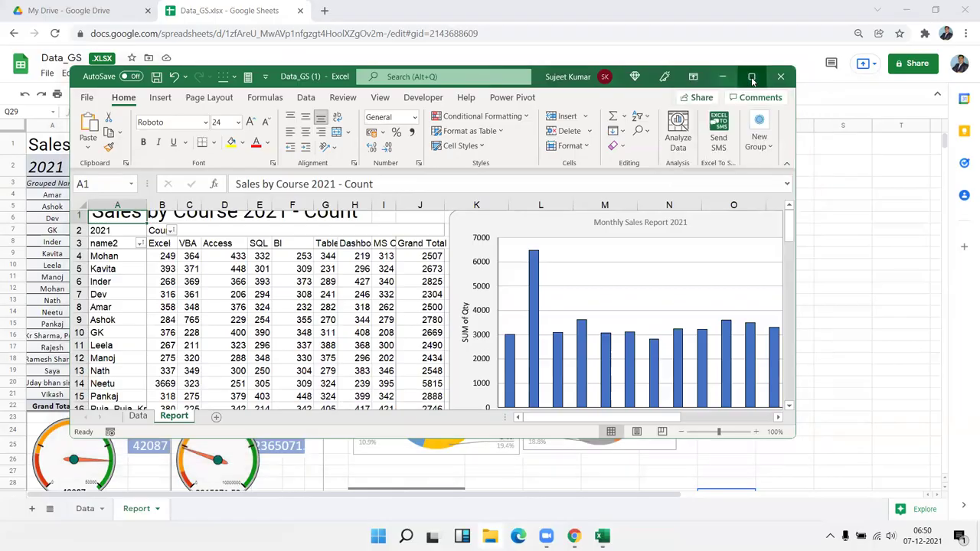
scroll(784, 243, "down", 5)
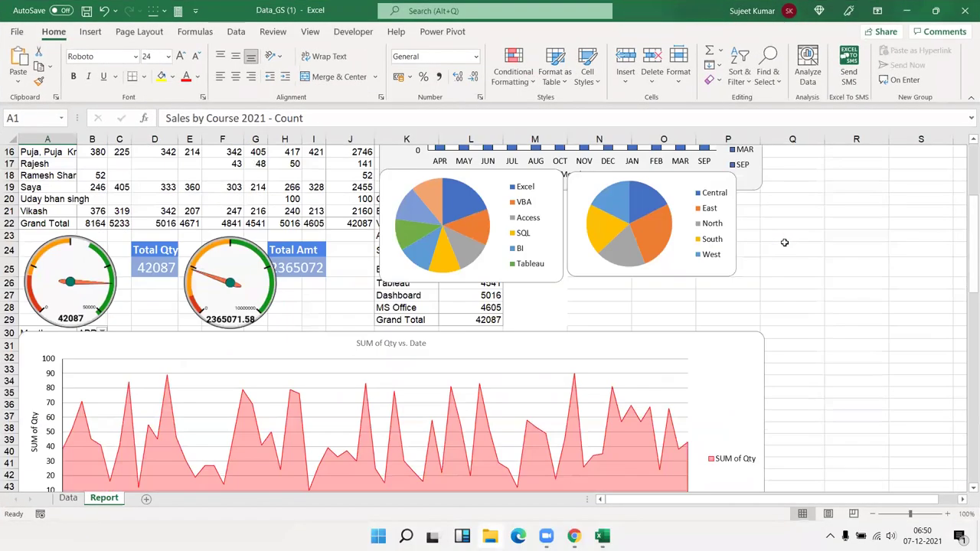
scroll(784, 243, "down", 3)
scroll(784, 243, "down", 2)
scroll(784, 243, "up", 10)
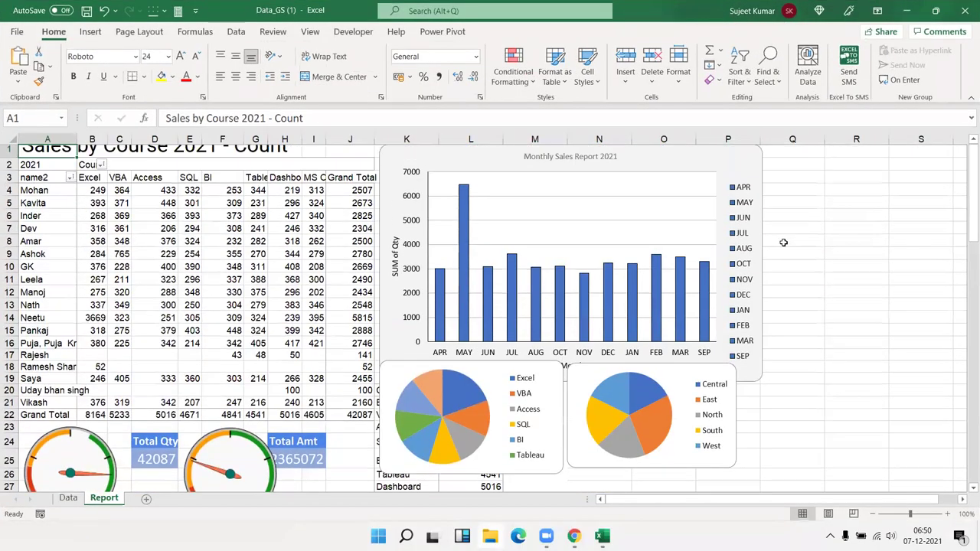
left_click(232, 455)
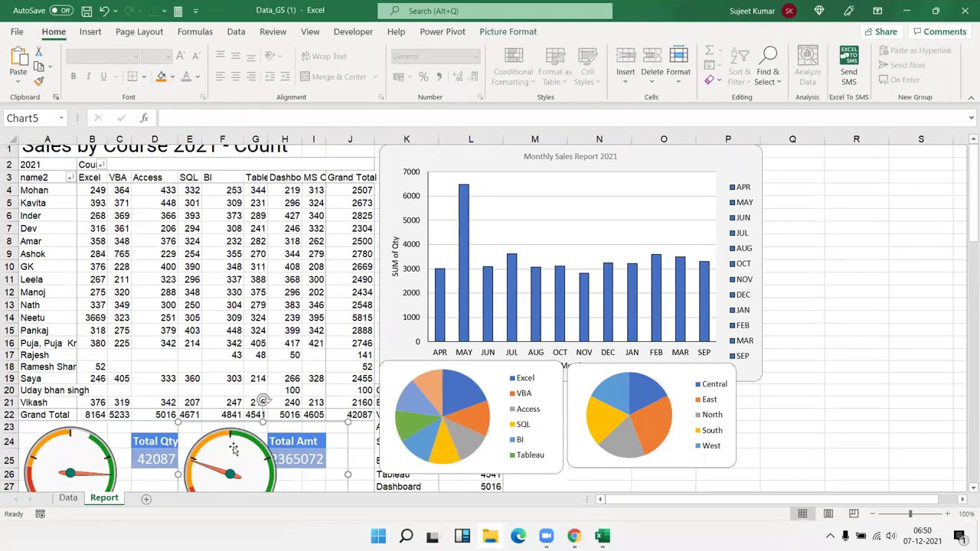
left_click(198, 253)
scroll(207, 246, "down", 15)
scroll(208, 246, "down", 5)
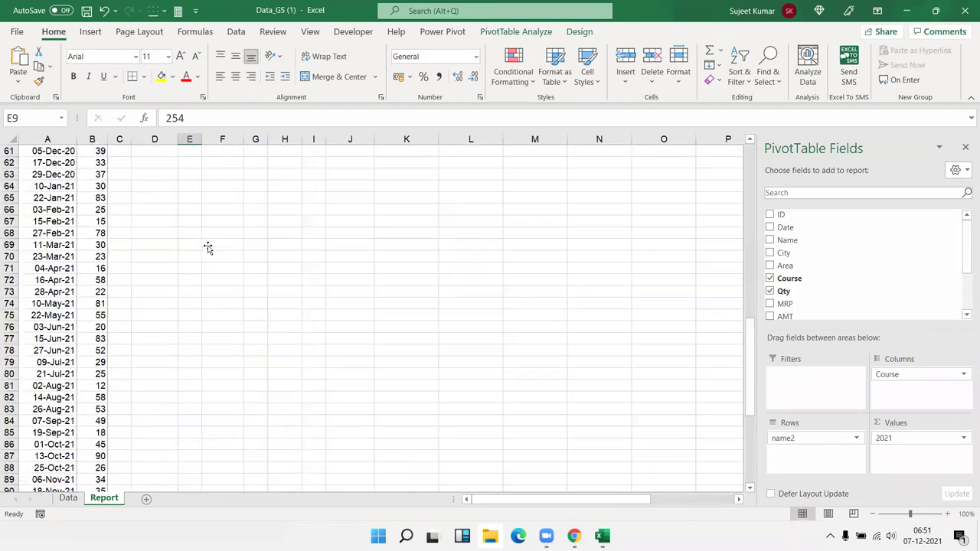
scroll(208, 246, "down", 15)
scroll(207, 246, "up", 15)
scroll(207, 246, "up", 15)
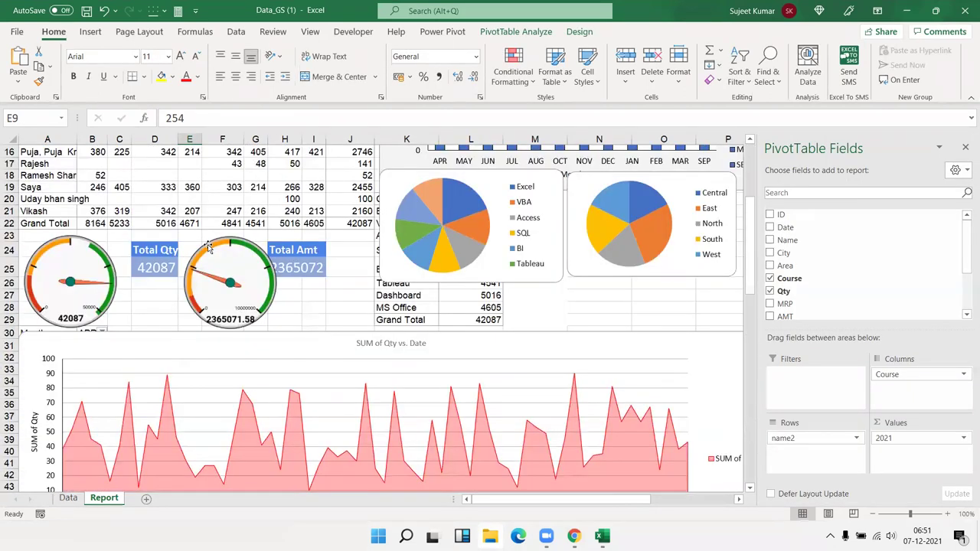
scroll(208, 245, "up", 5)
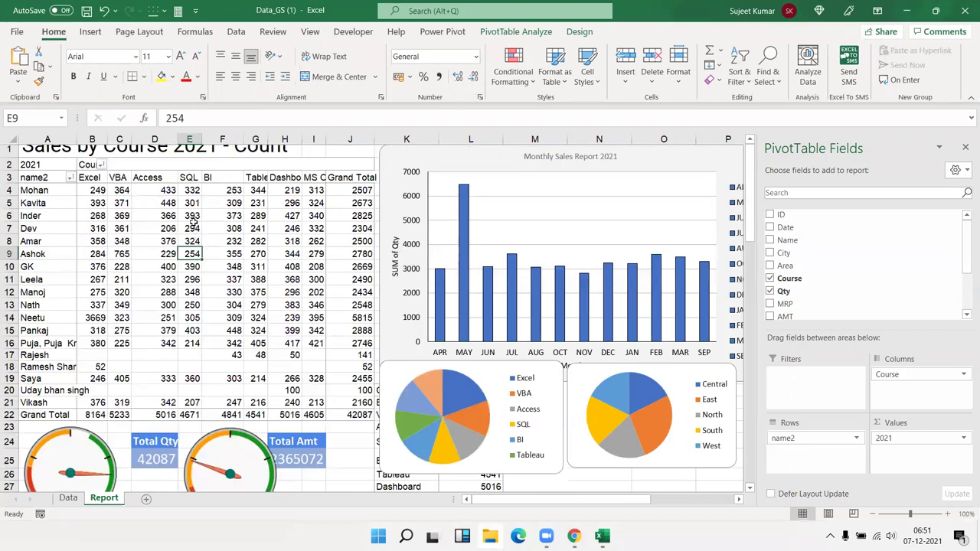
left_click(194, 217)
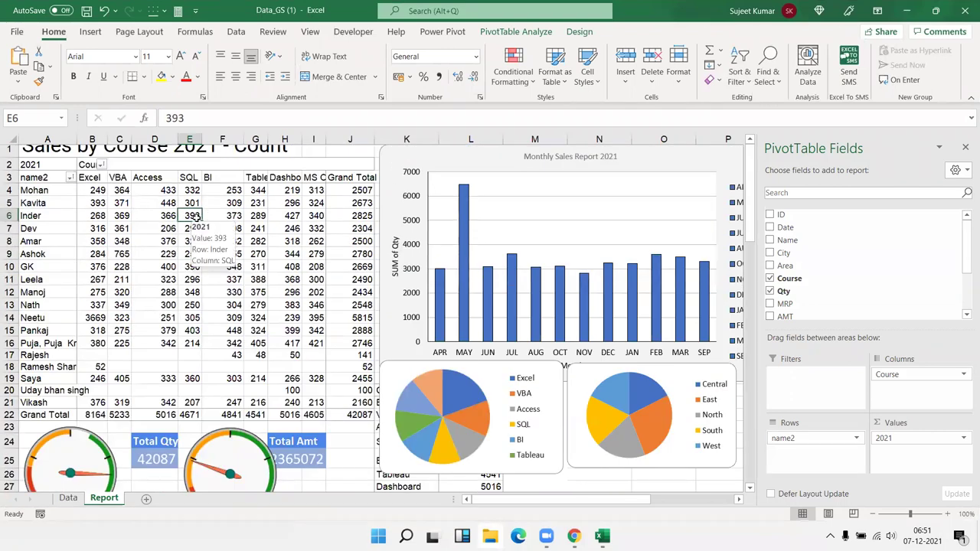
scroll(194, 217, "down", 5)
scroll(229, 206, "up", 5)
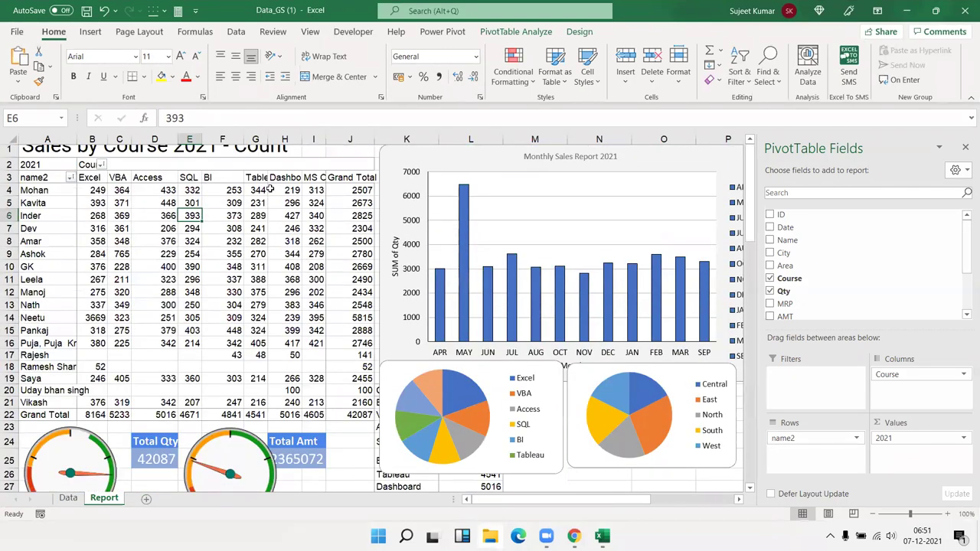
left_click(964, 15)
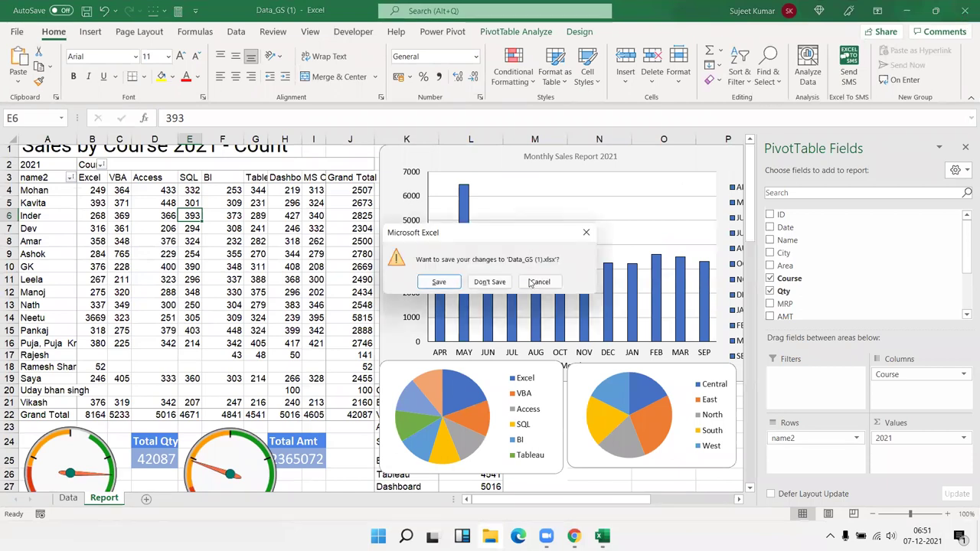
left_click(489, 282)
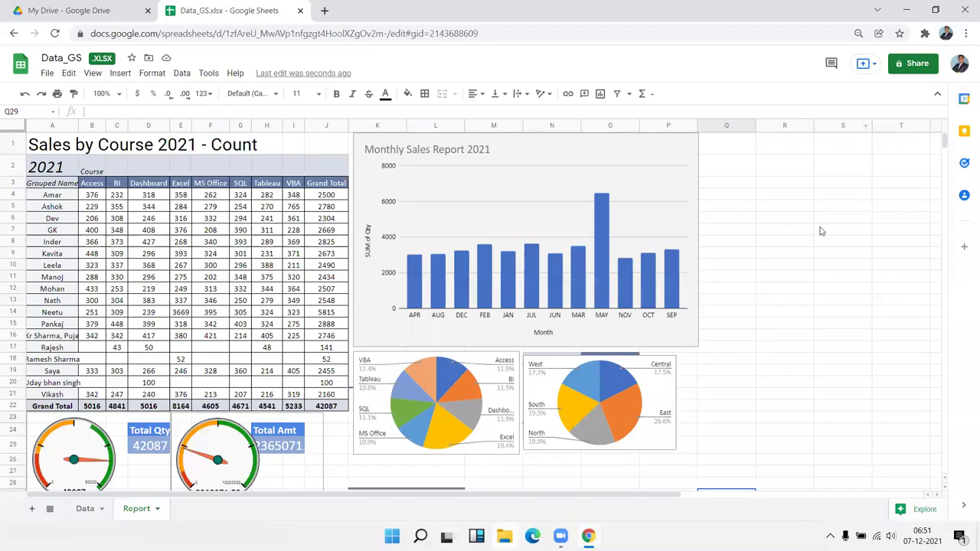
left_click(792, 233)
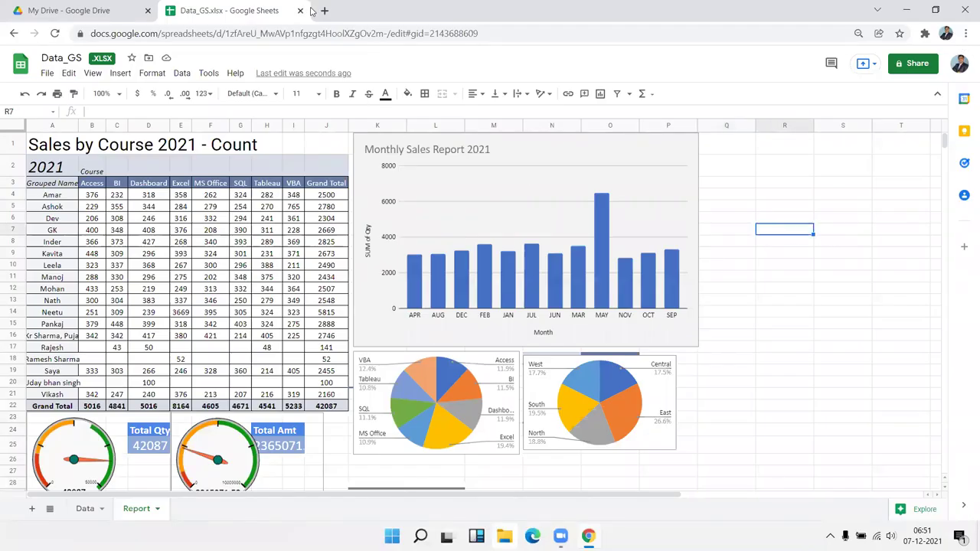